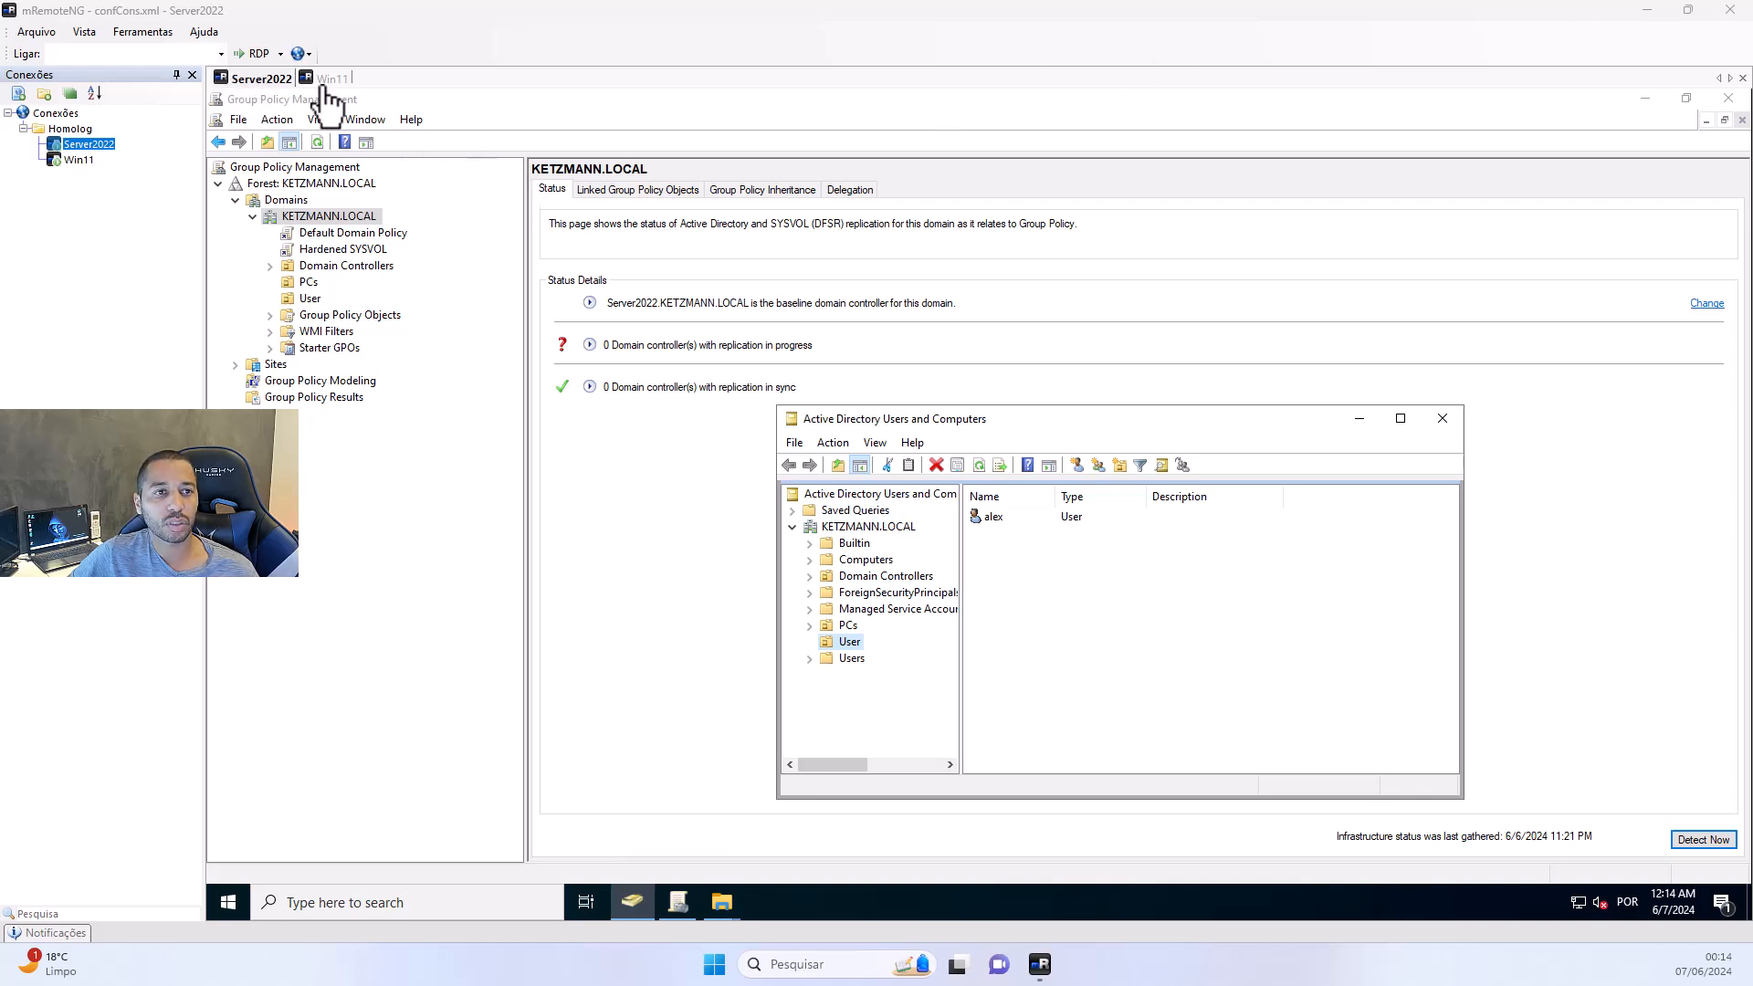
Look at the Win11 session, return to Server2022, and view the GPO links of the PCs and User organizational units
click(324, 82)
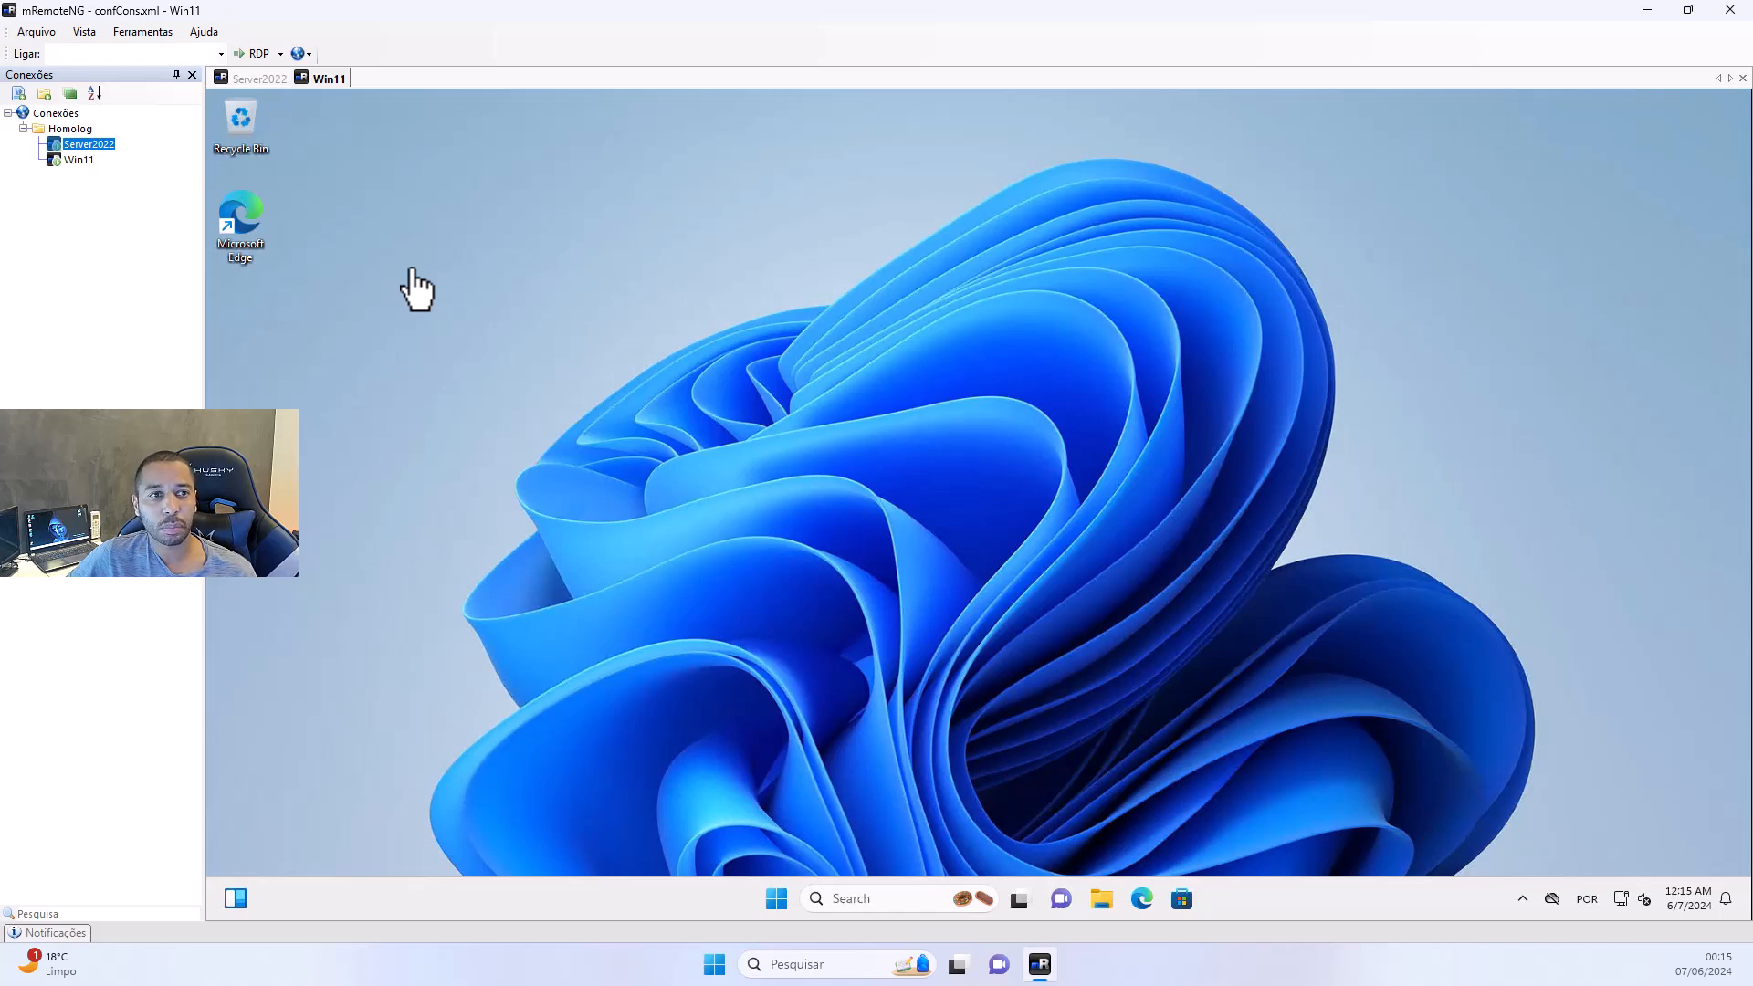
click(267, 82)
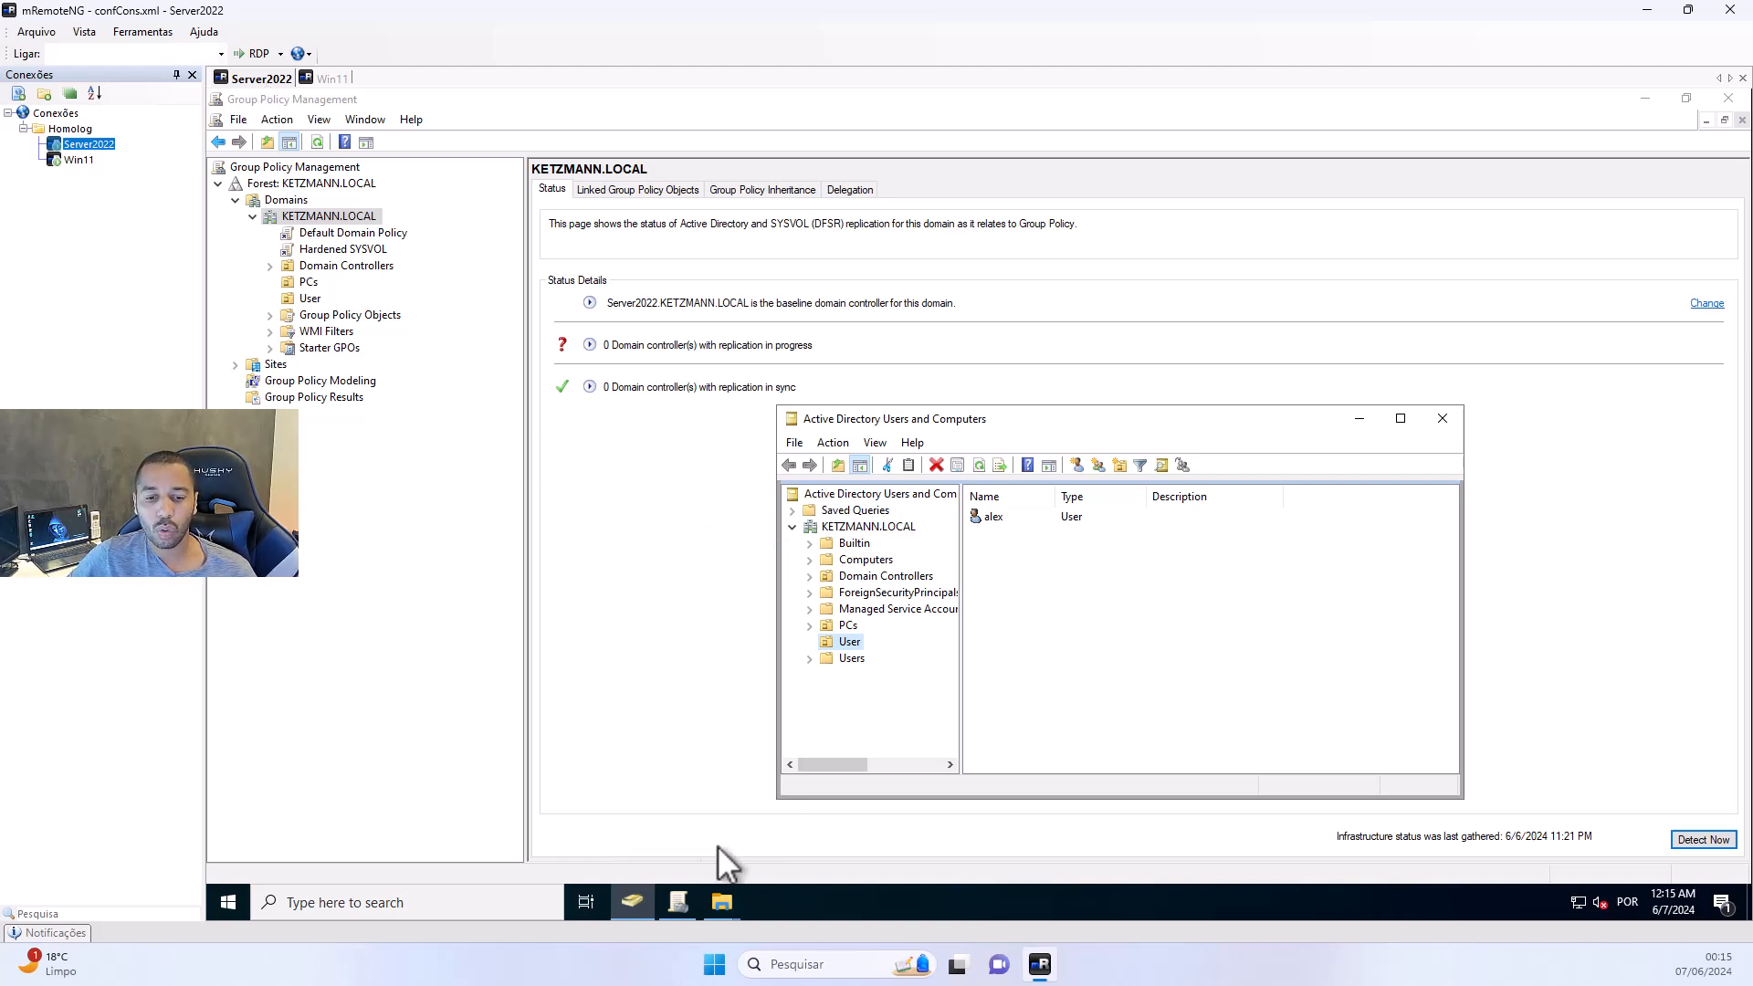
click(310, 285)
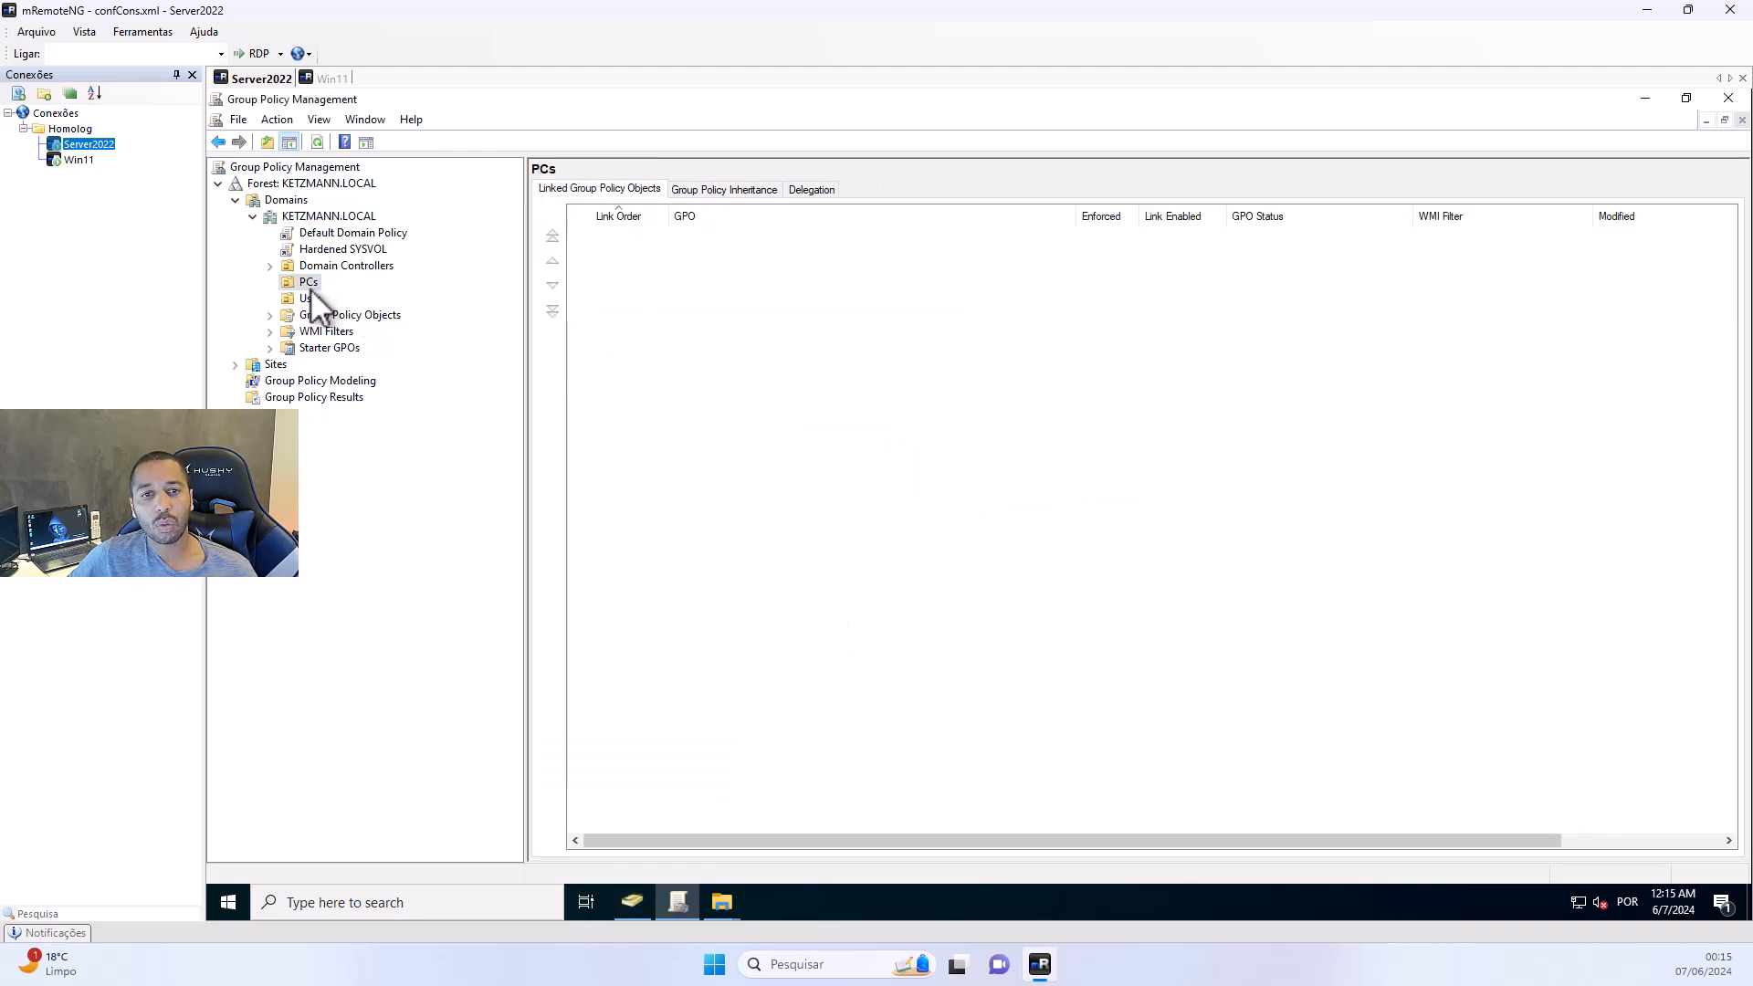
click(317, 299)
In Active Directory Users and Computers, open the logon hours of the existing user in the User organizational unit
click(632, 904)
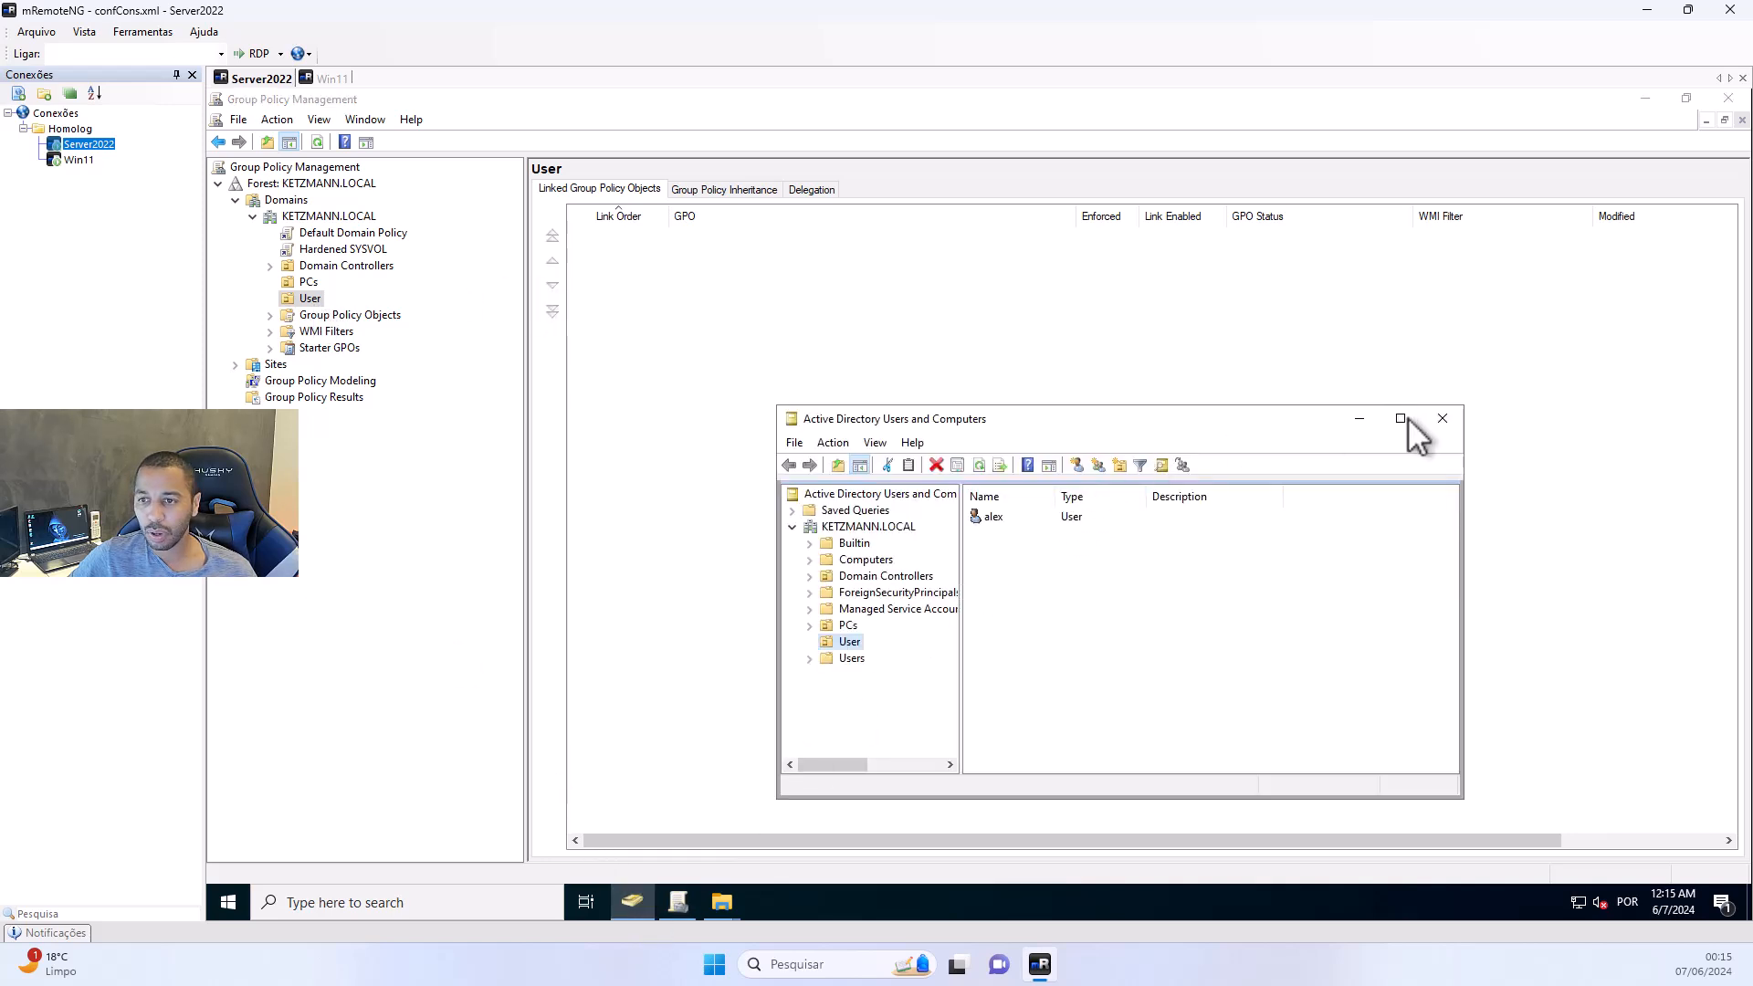
click(1401, 419)
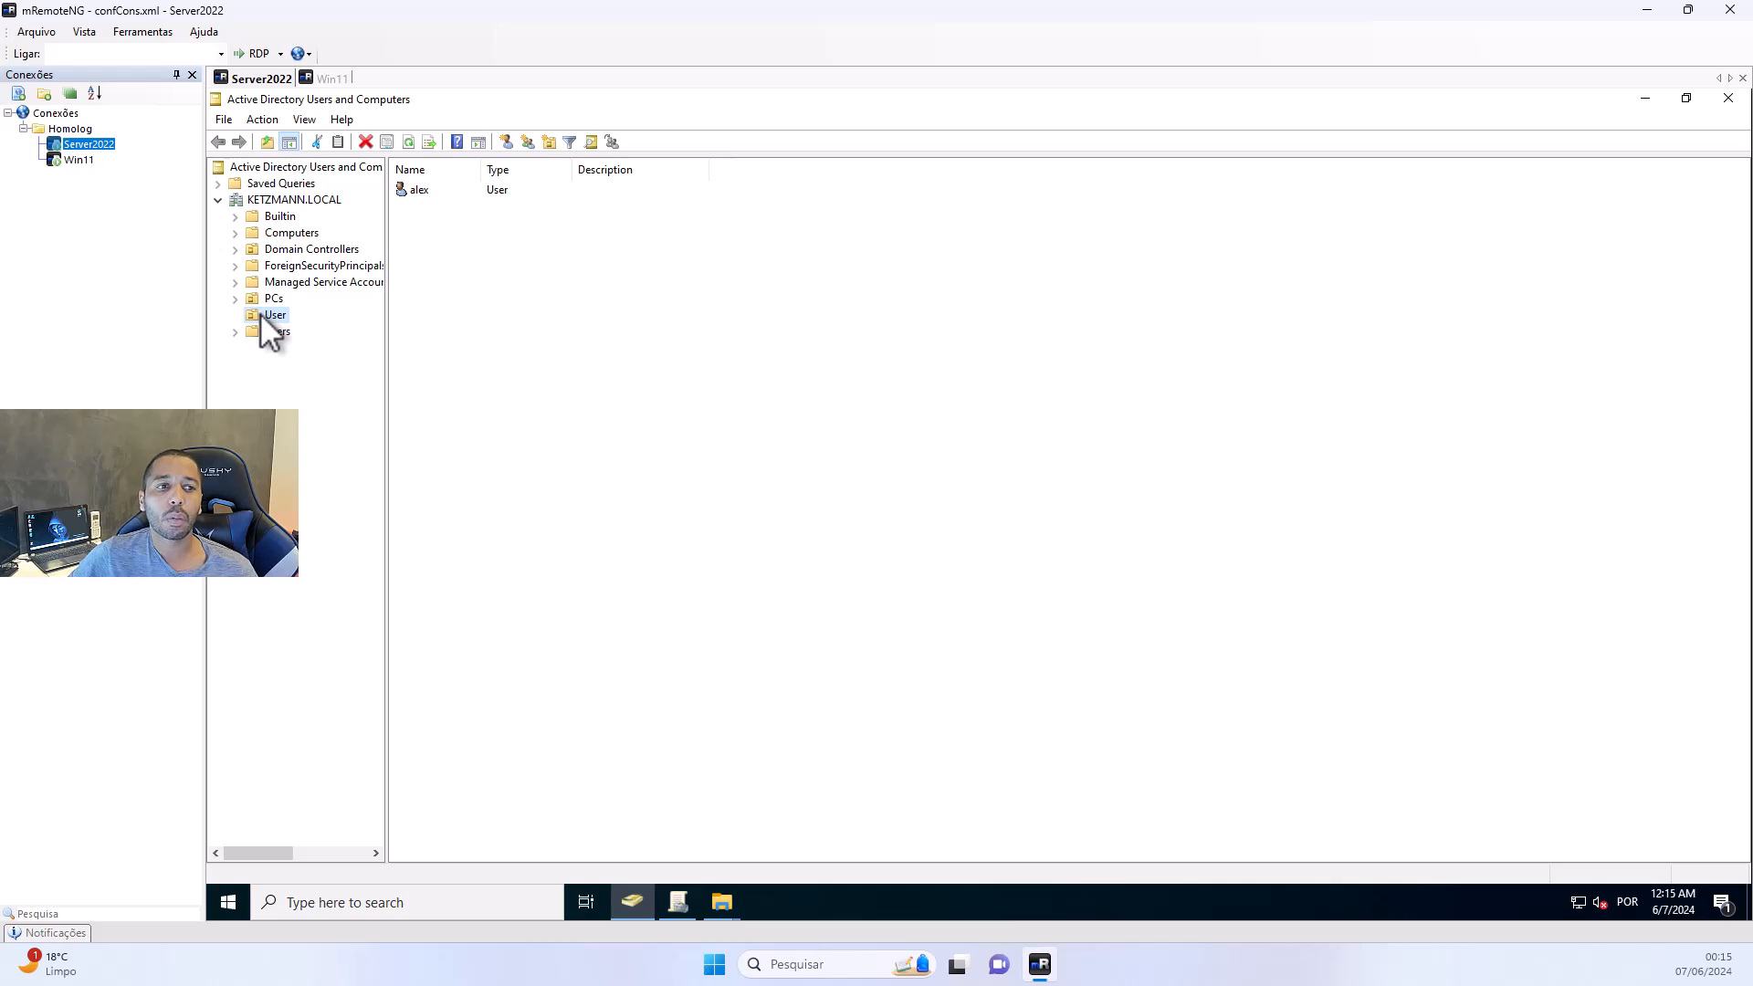
click(420, 190)
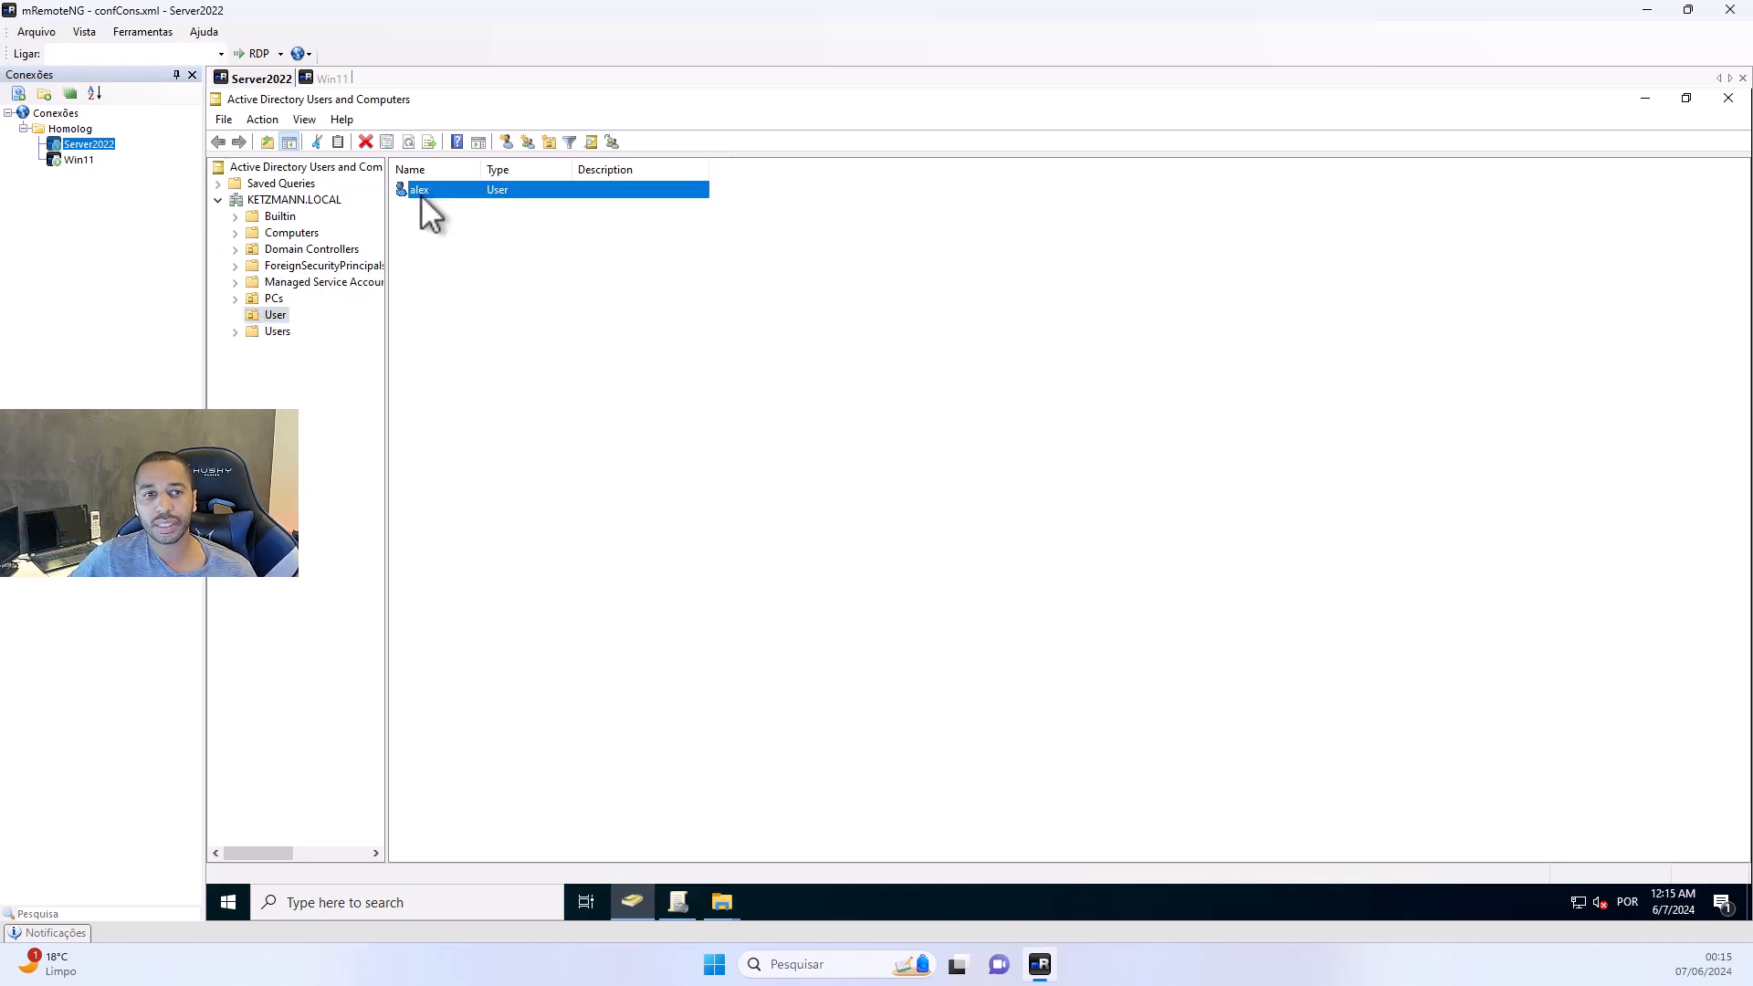
double_click(420, 191)
click(946, 315)
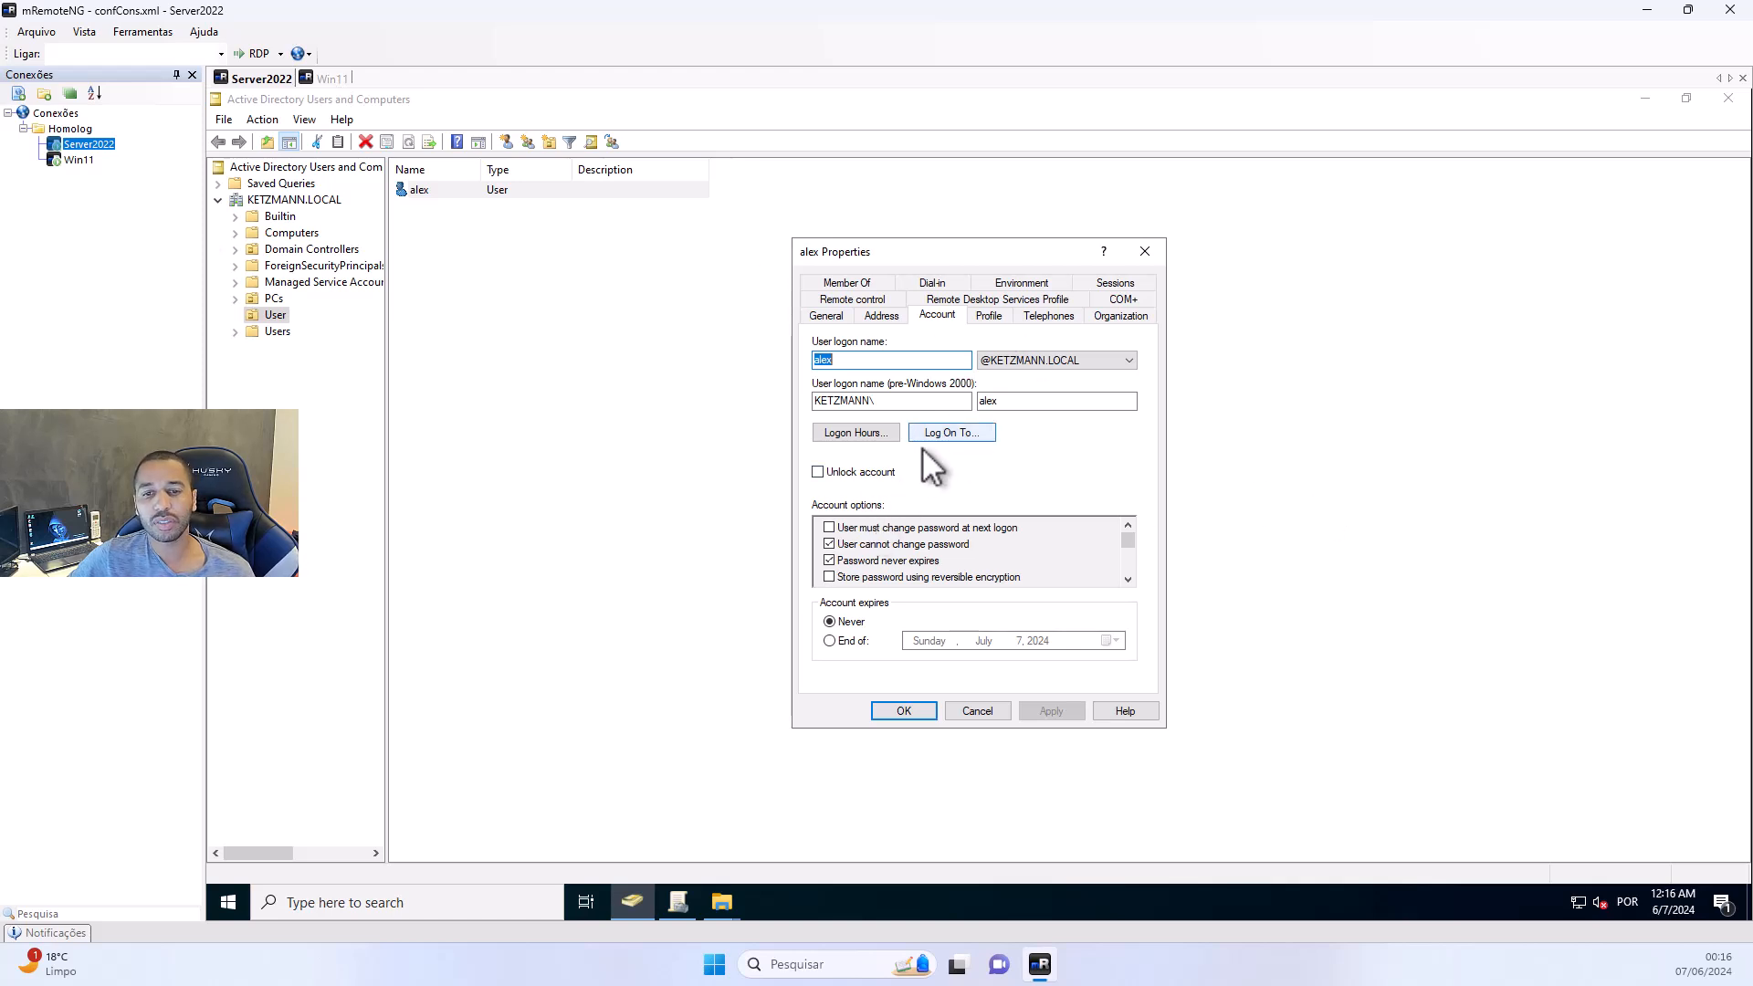
click(859, 431)
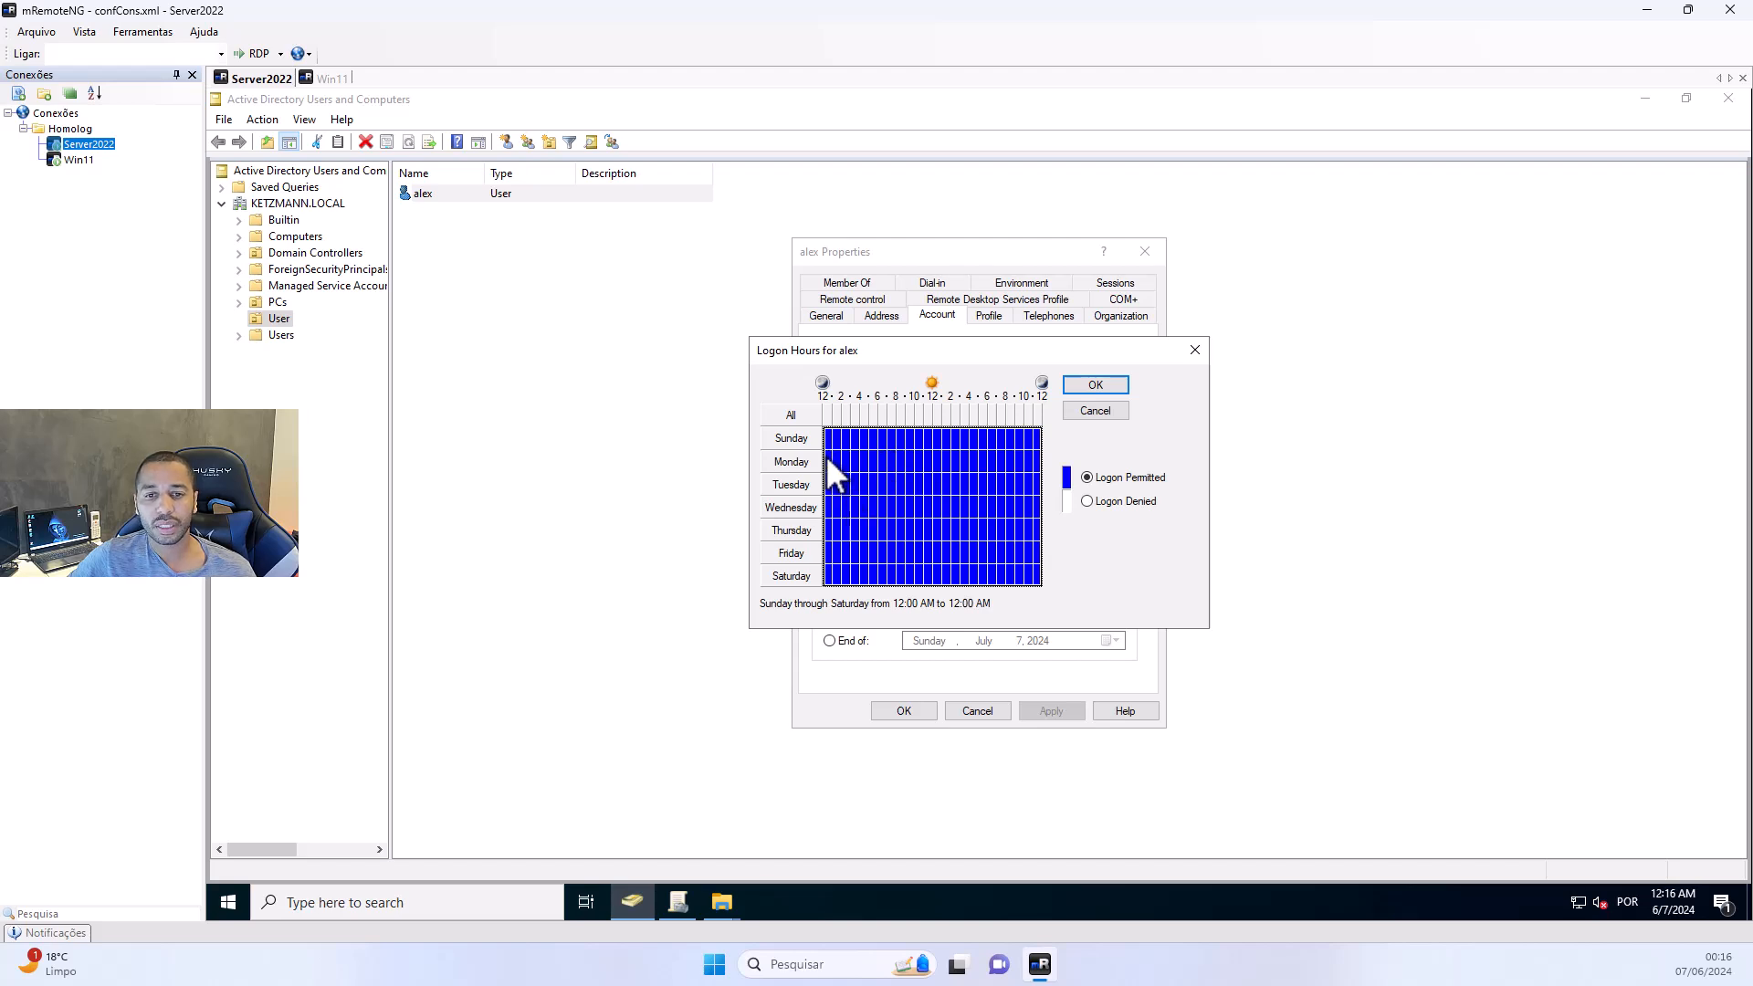
Deny the user's logon from 12:00 AM to 8:00 AM, Sunday through Saturday
click(827, 434)
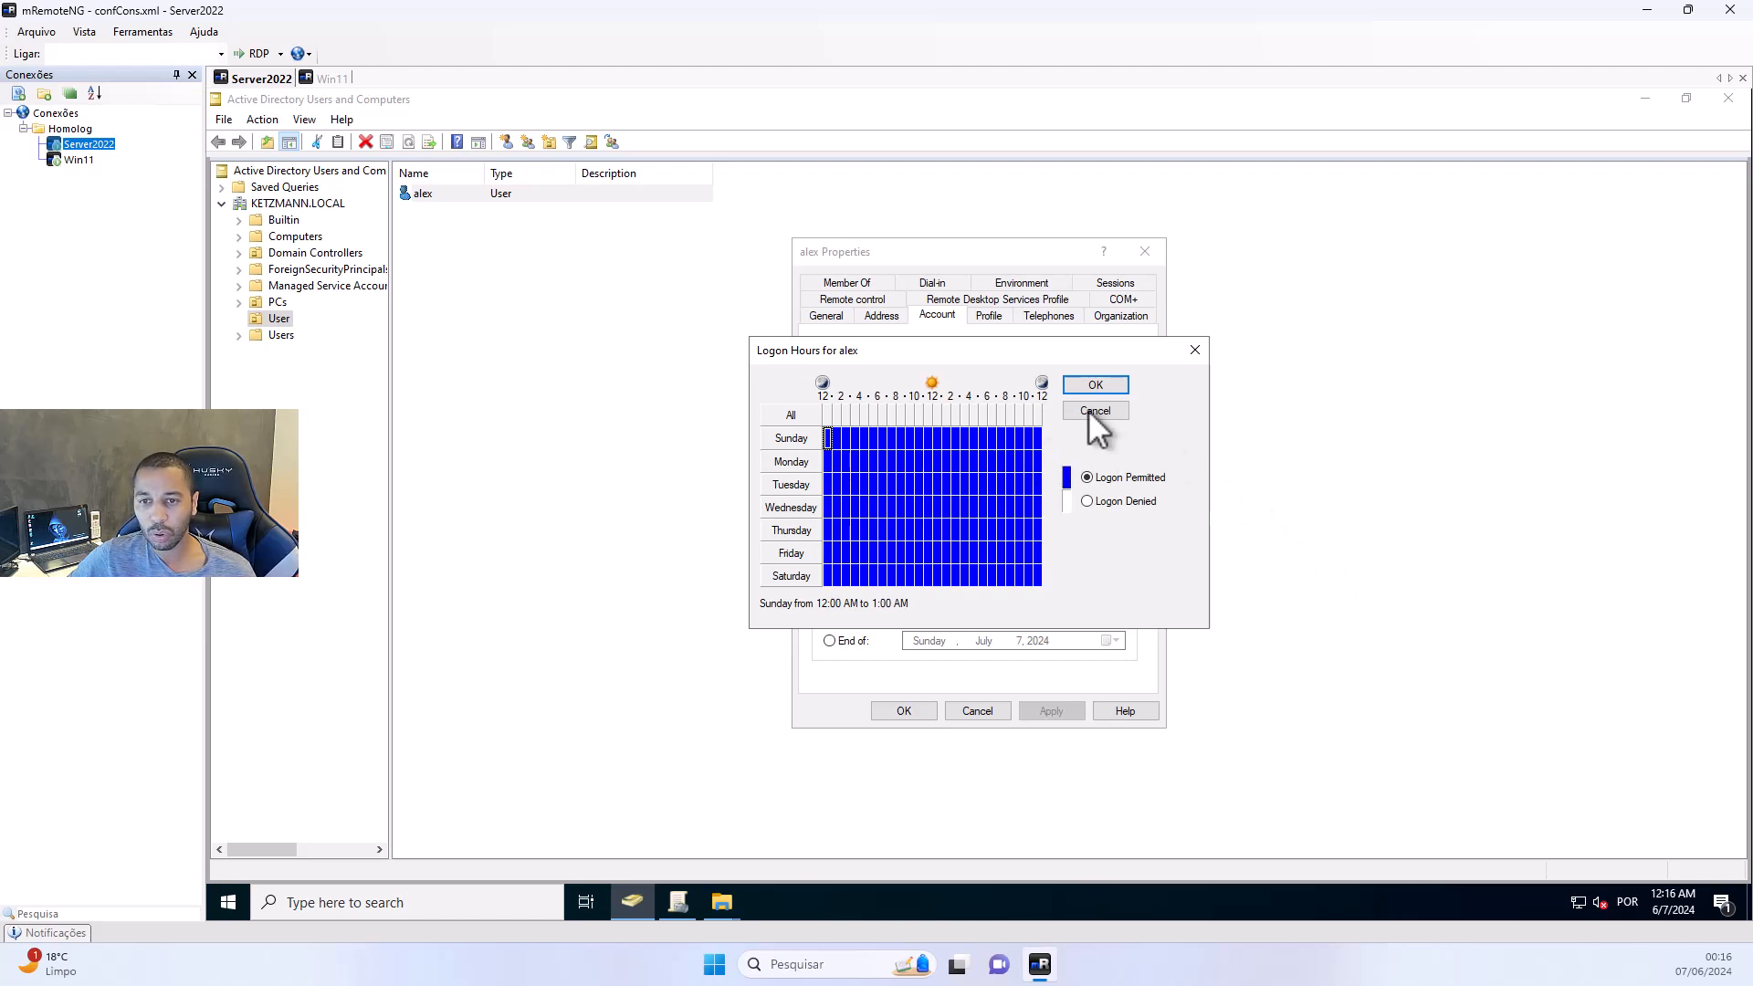
click(1087, 502)
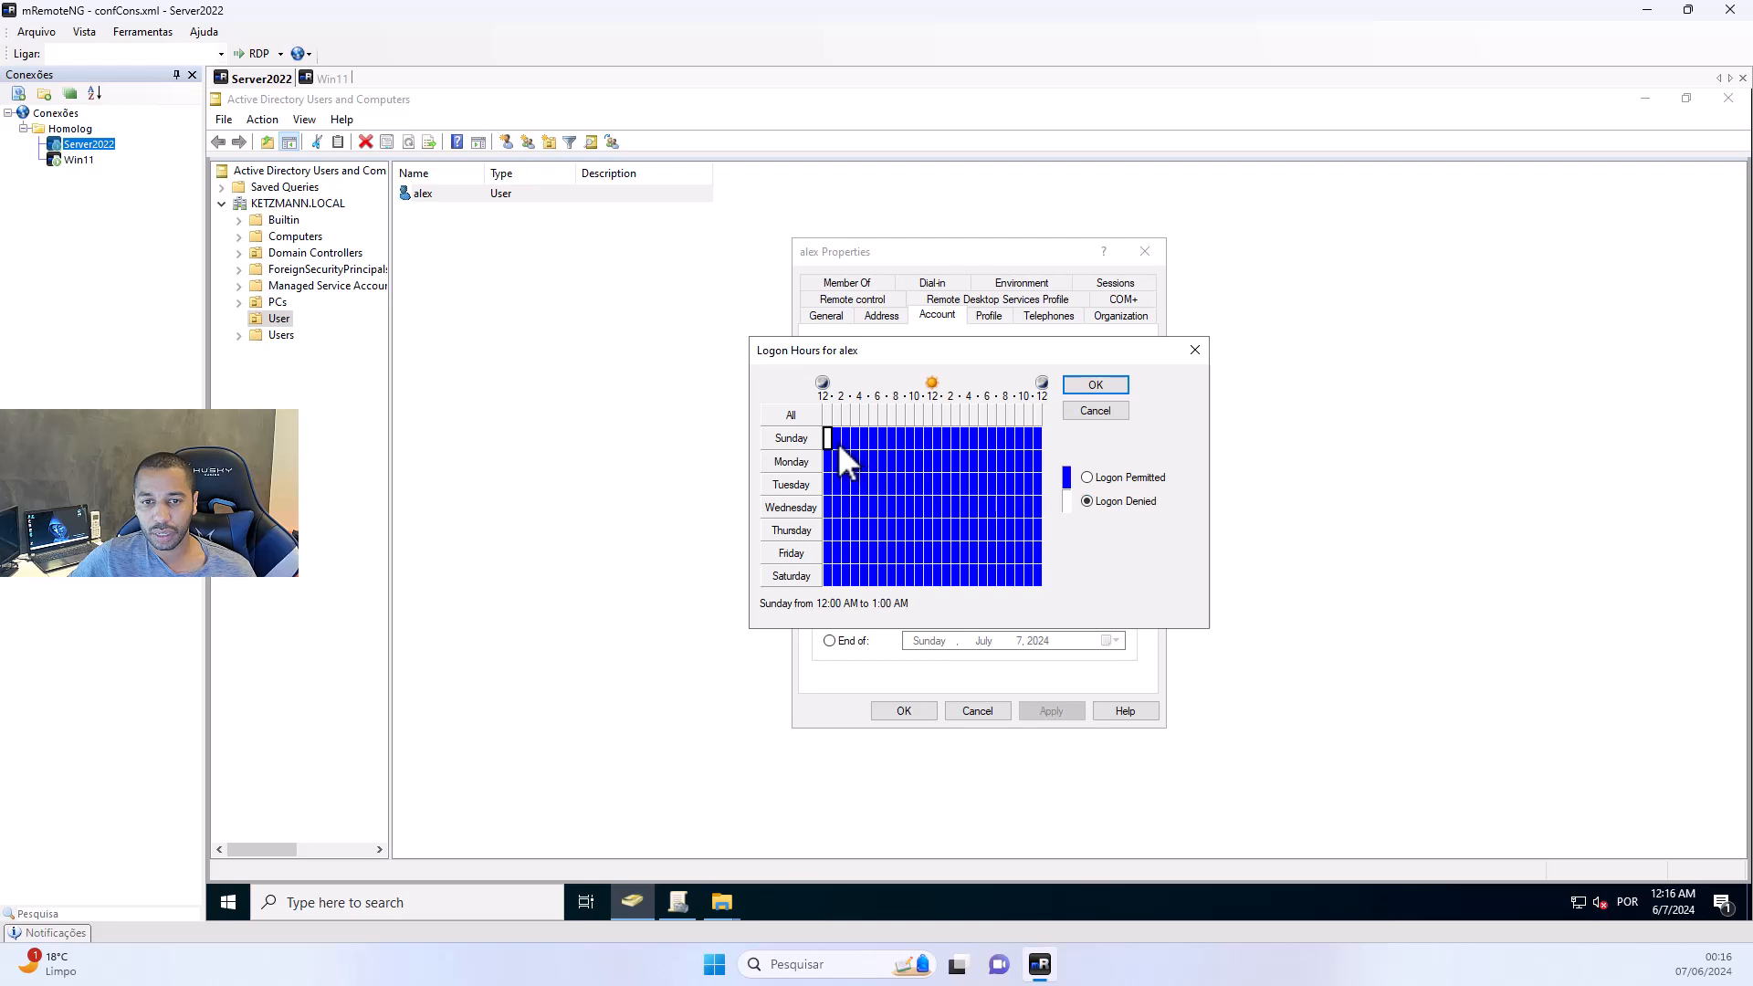
drag(829, 436, 895, 579)
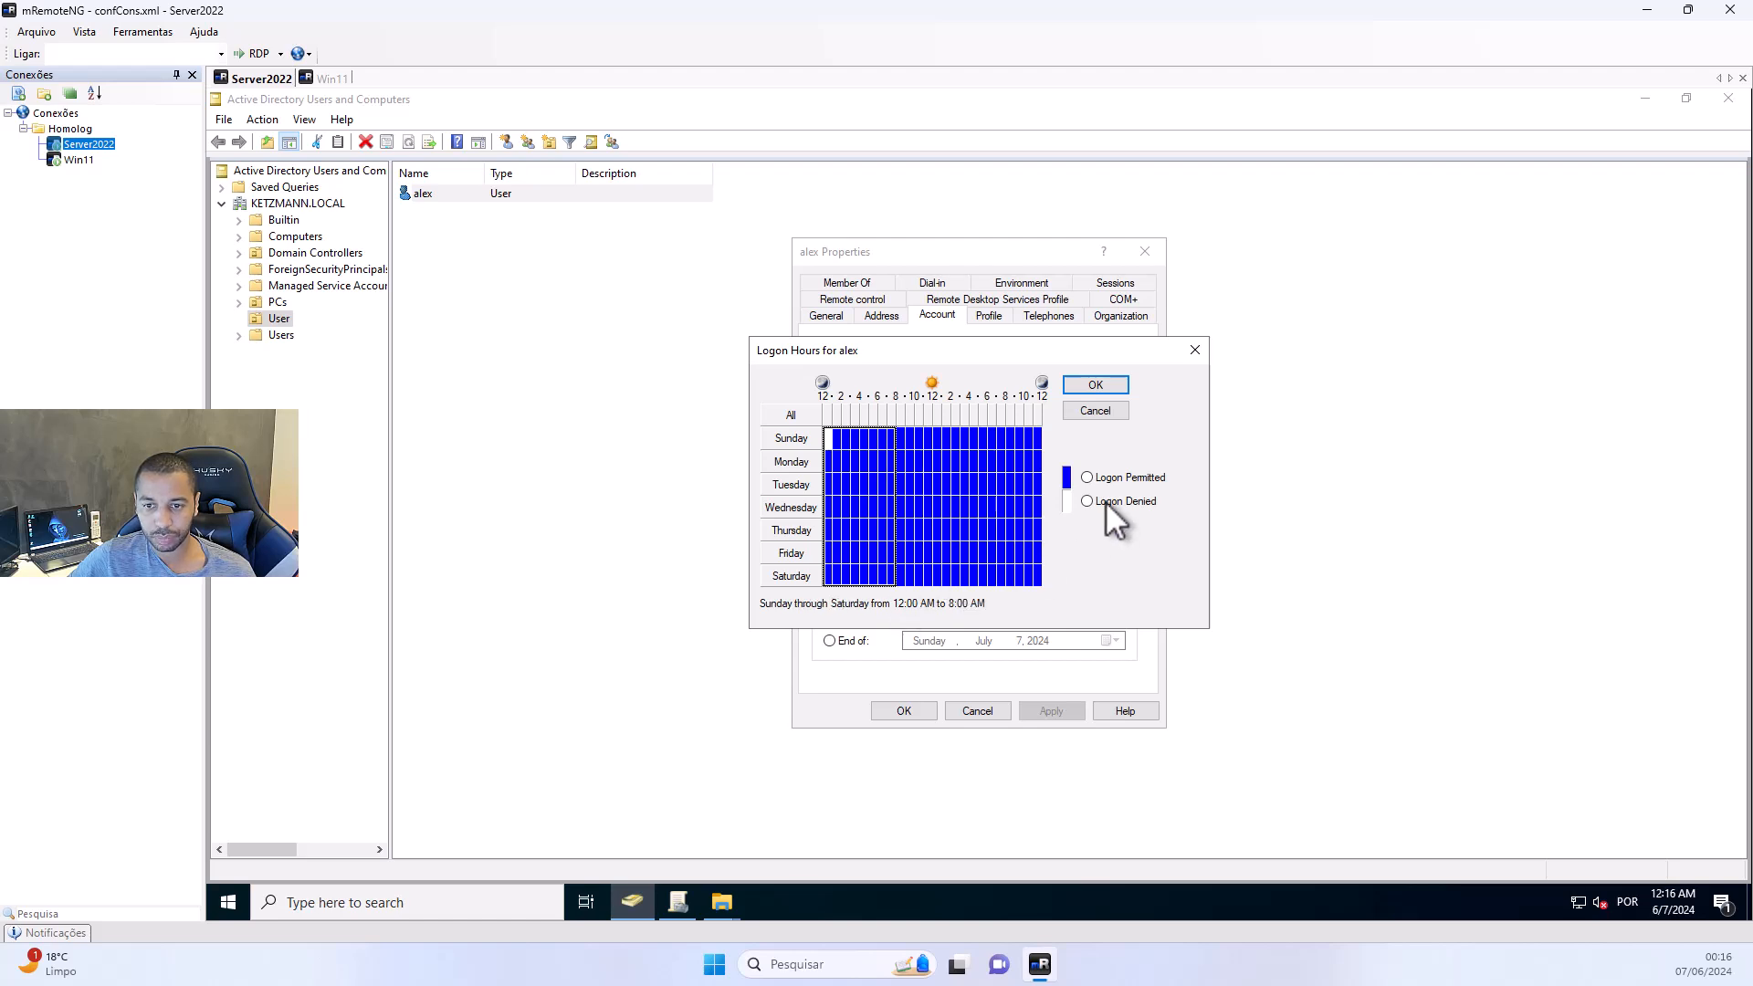
click(1098, 501)
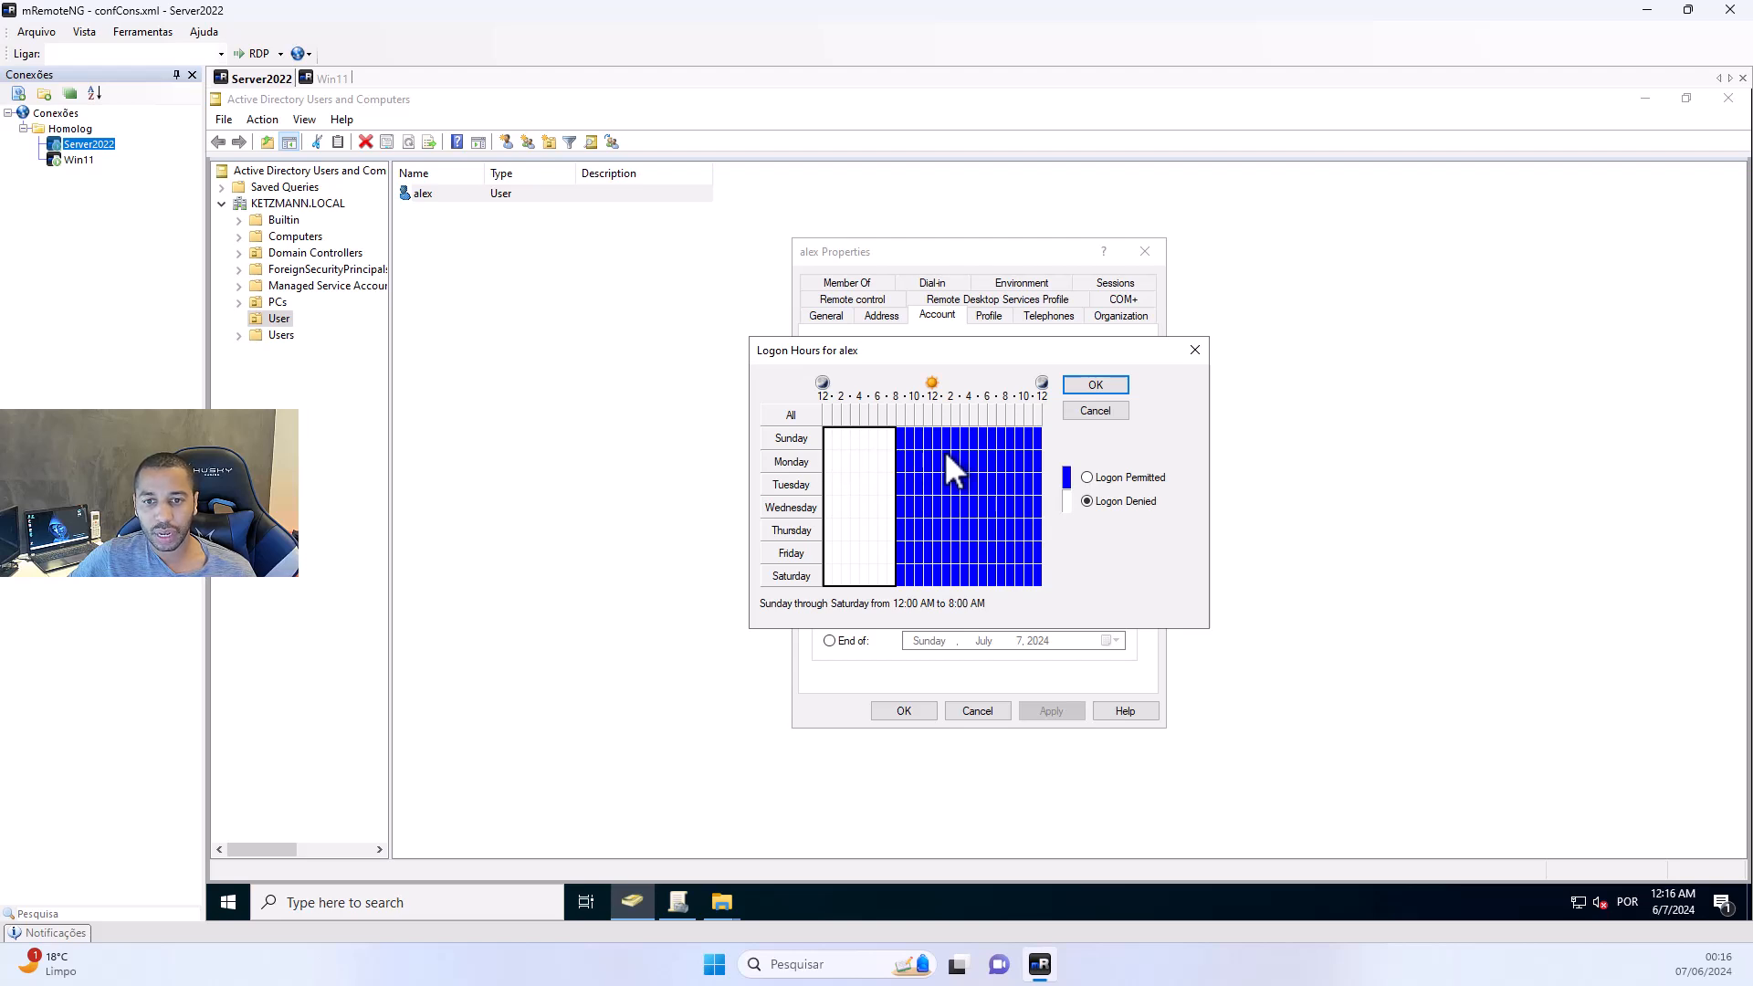
Deny the user's logon from 8:00 PM to 12:00 AM, Sunday through Saturday
click(1008, 437)
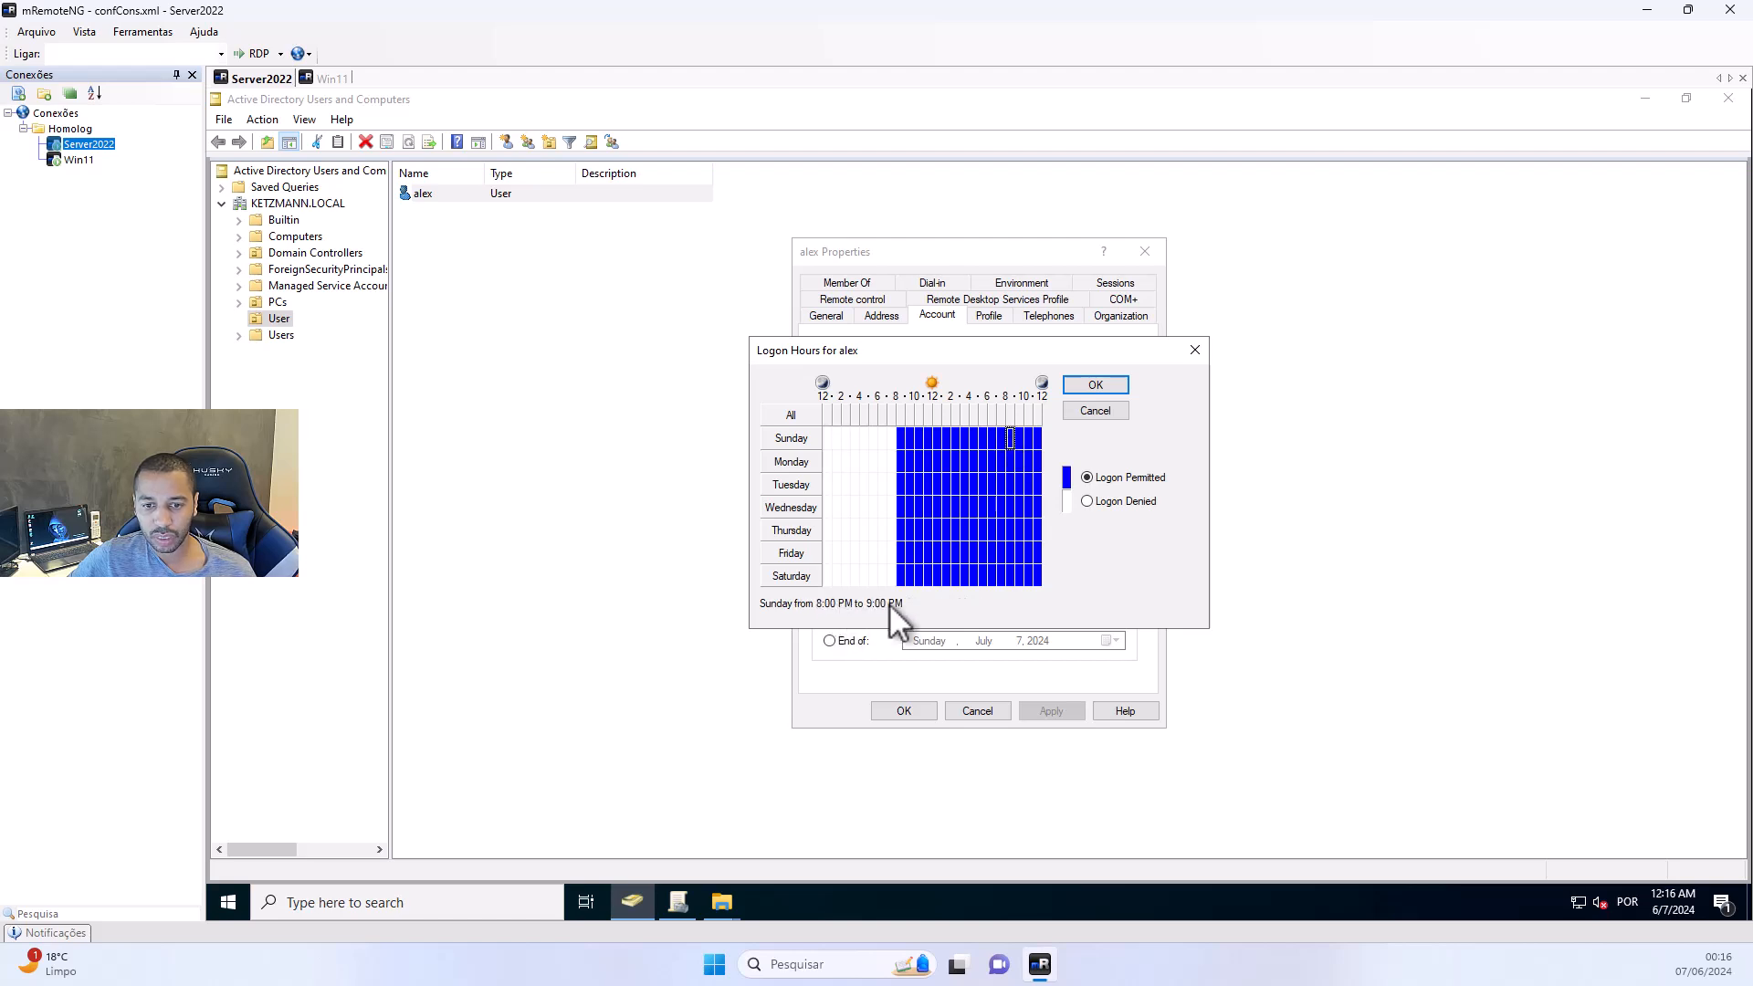
drag(1012, 436, 1044, 577)
click(1098, 502)
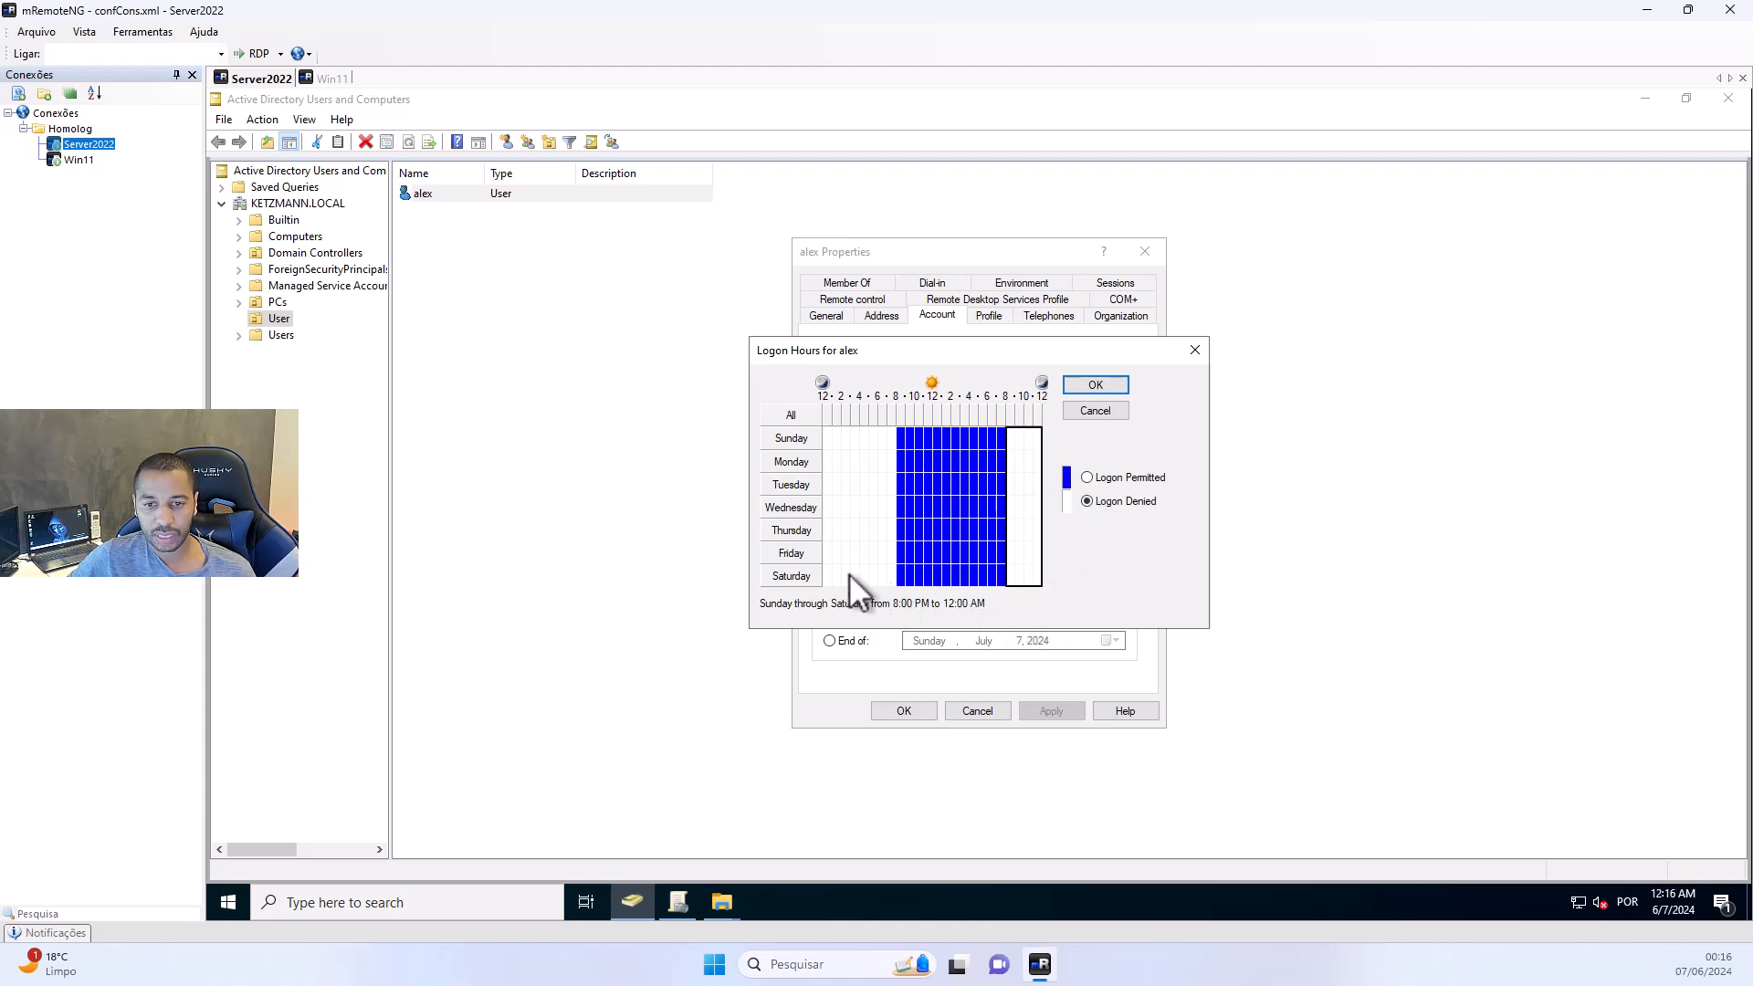
Deny logon on Saturday from 8:00 AM to 8:00 PM and Sunday from 7:00 AM to 8:00 PM, and check Monday's daytime block
drag(900, 577, 1004, 577)
click(1104, 500)
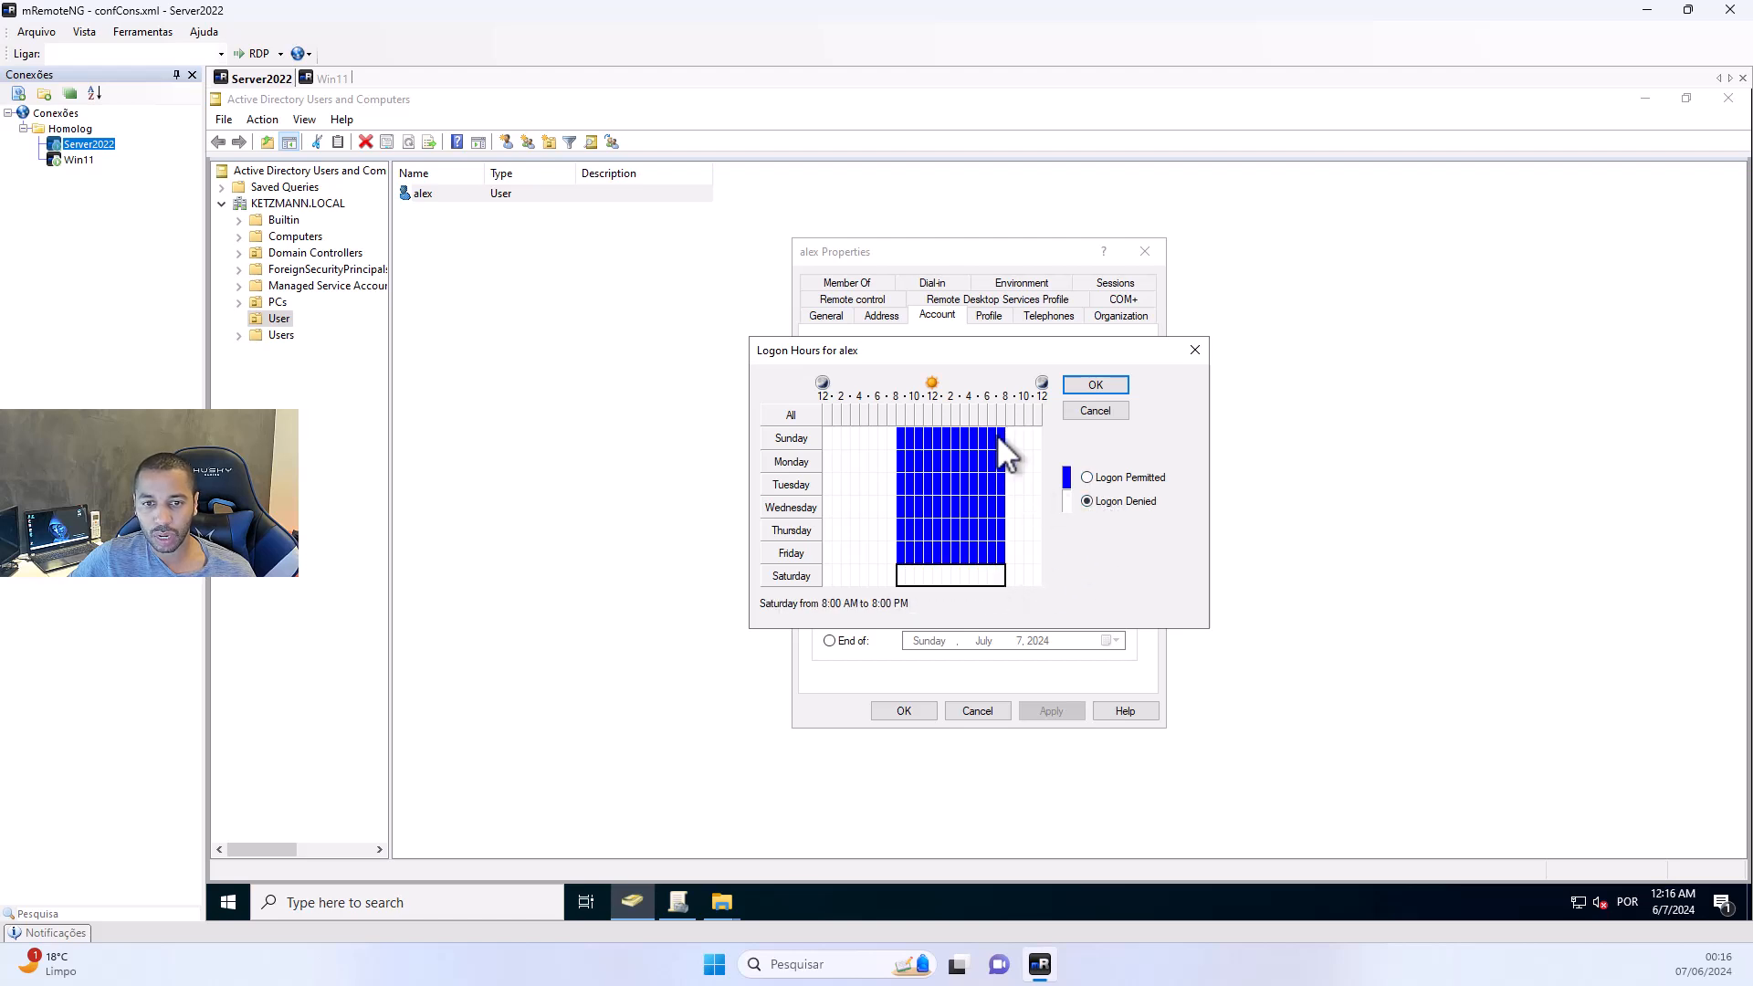
drag(995, 434, 890, 432)
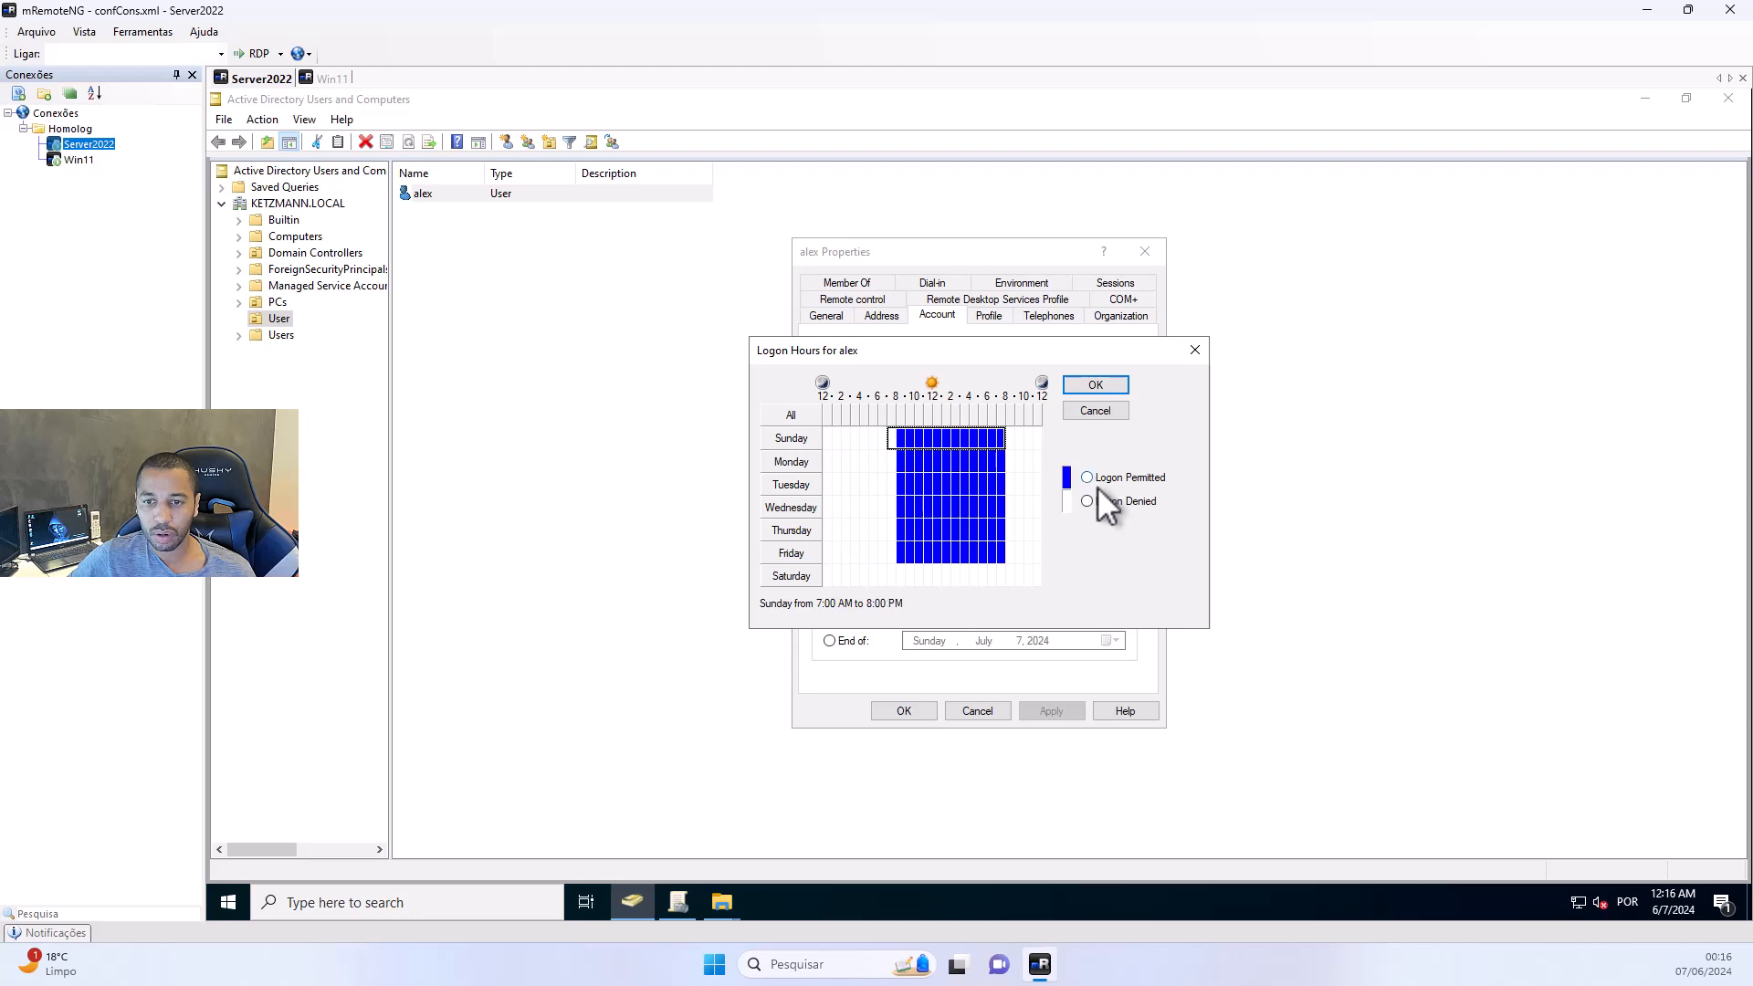
click(1095, 500)
click(900, 456)
drag(901, 456, 999, 463)
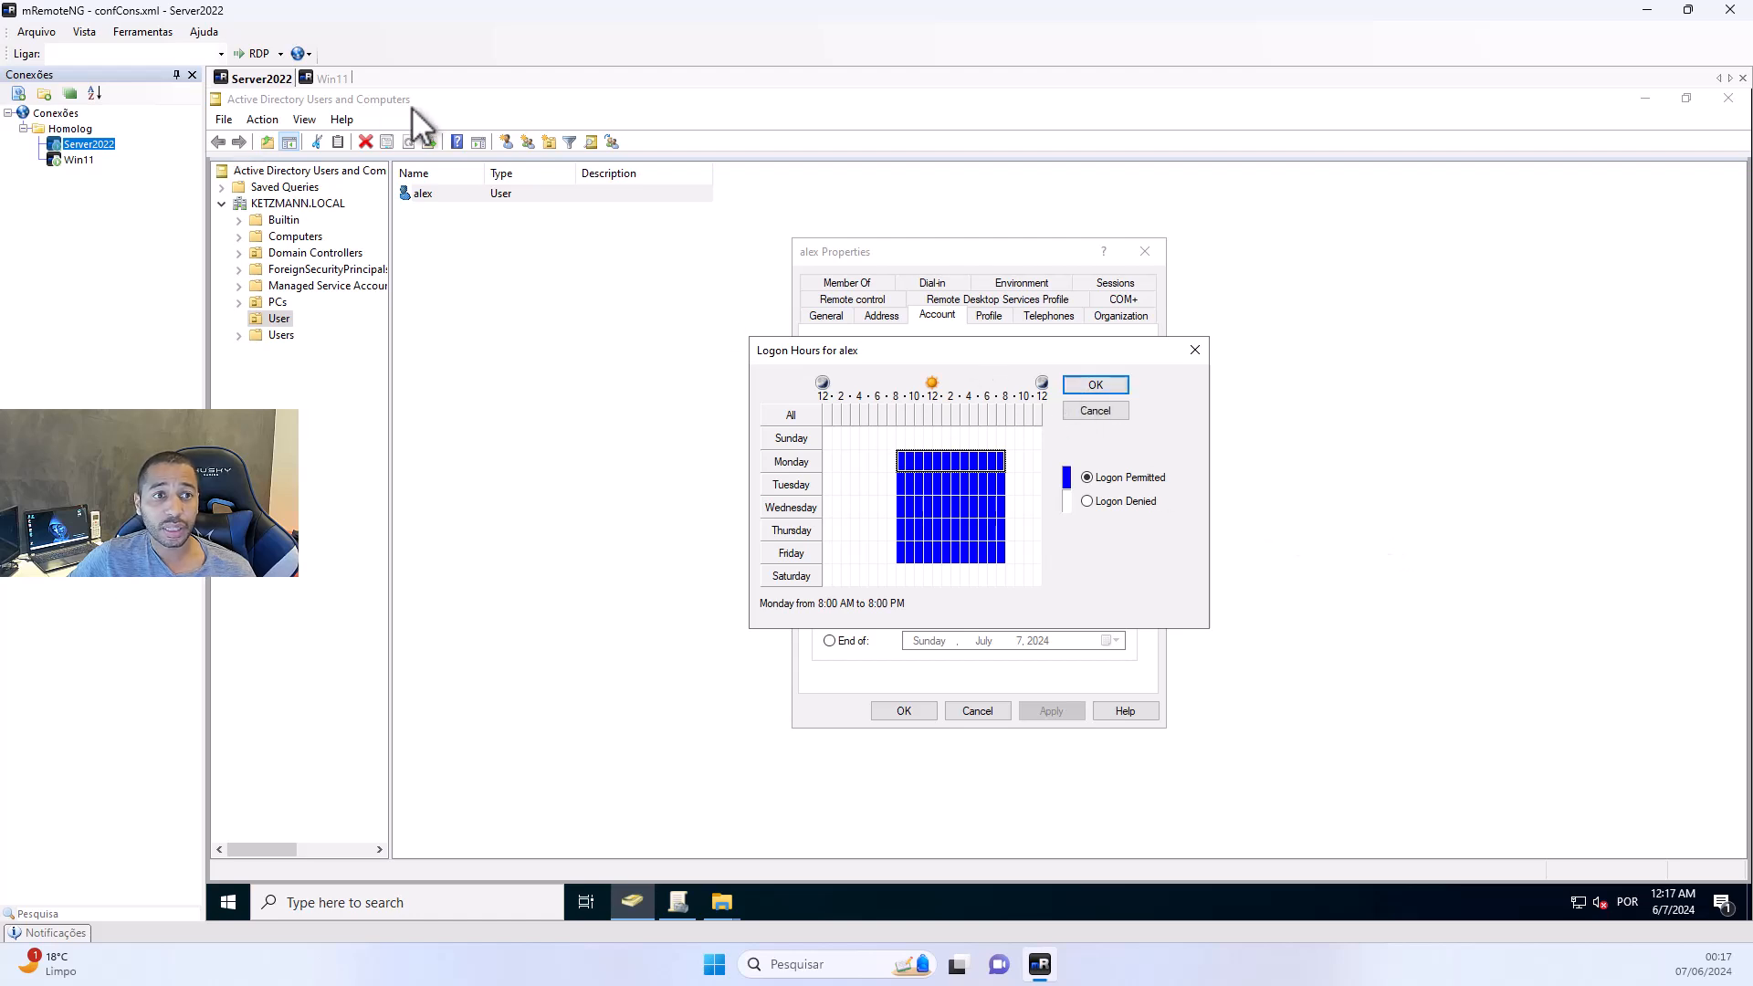
Check which account is signed in on the Win11 session, and apply the restricted logon hours to the user on Server2022
click(332, 80)
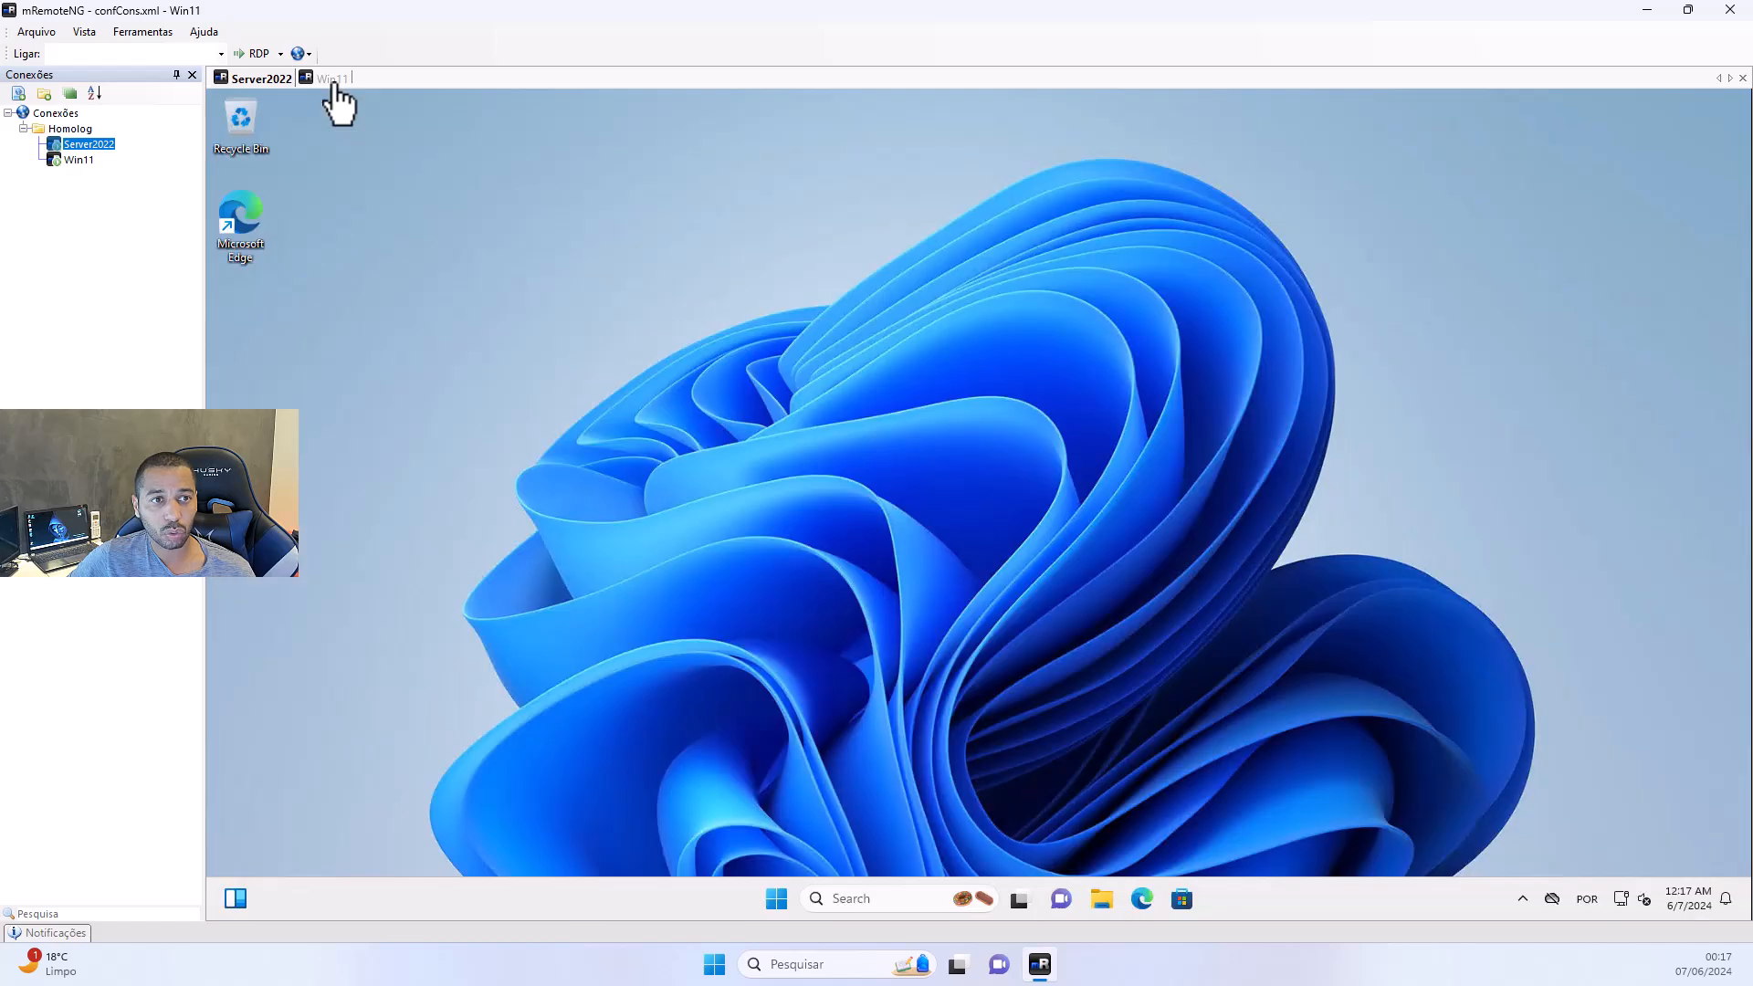
click(778, 900)
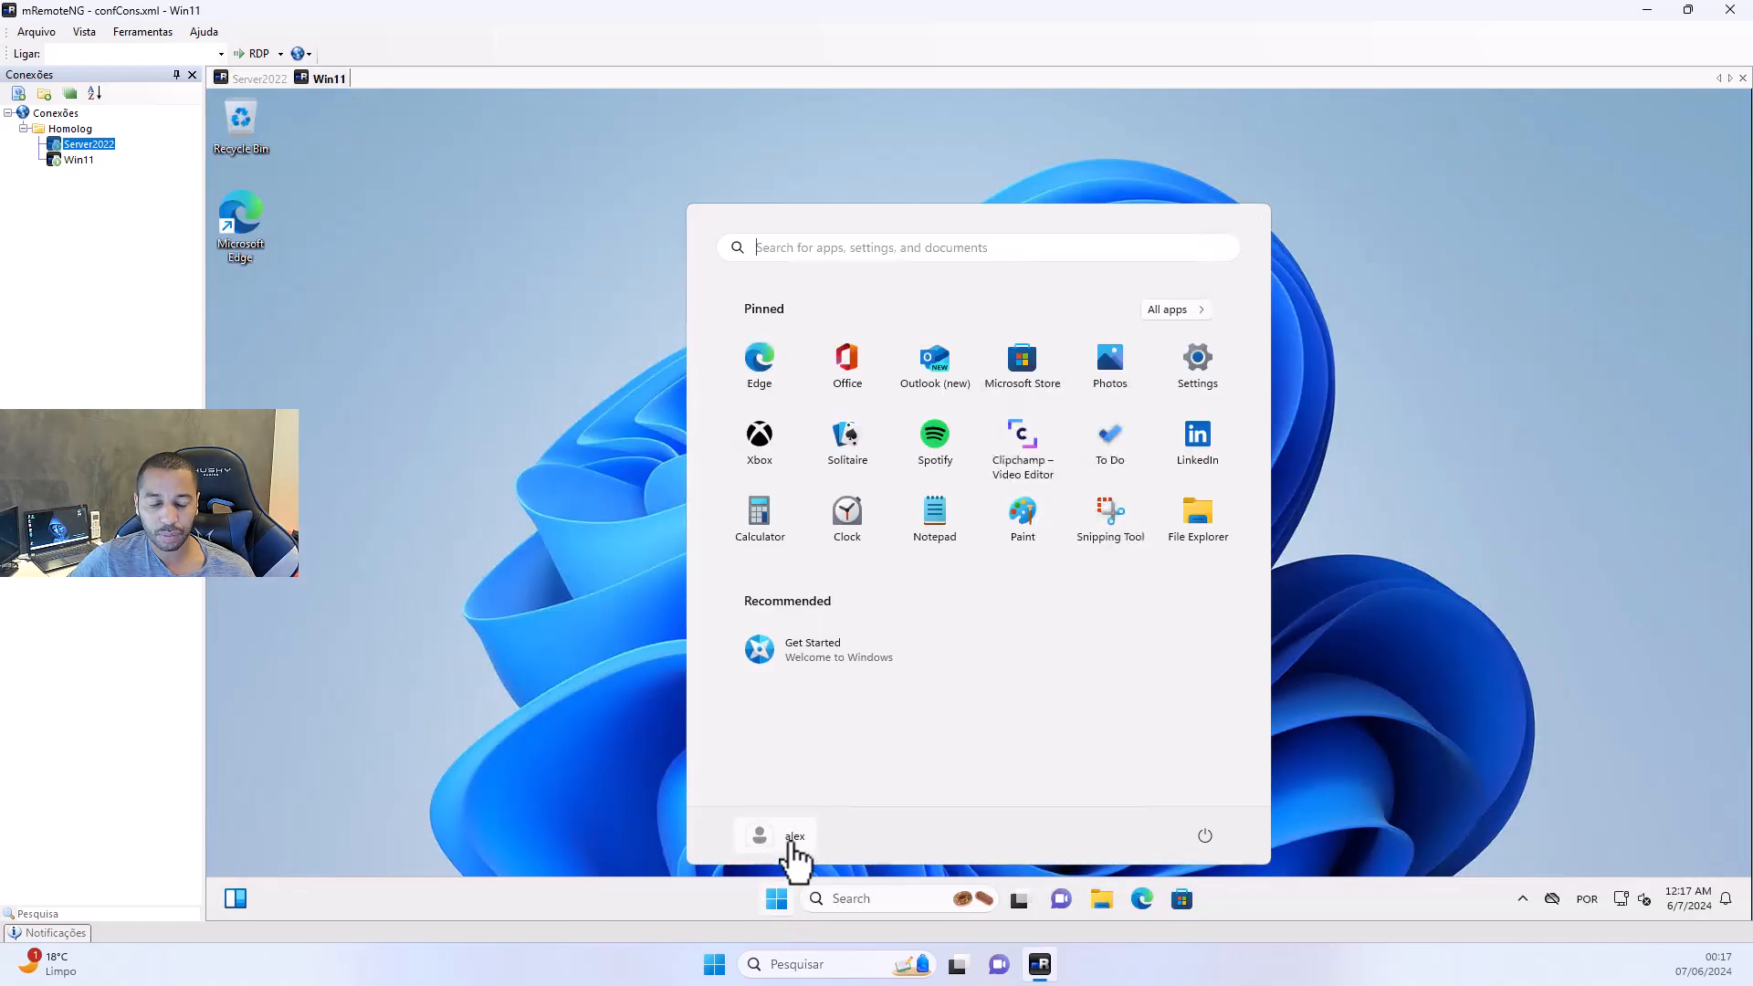
click(261, 80)
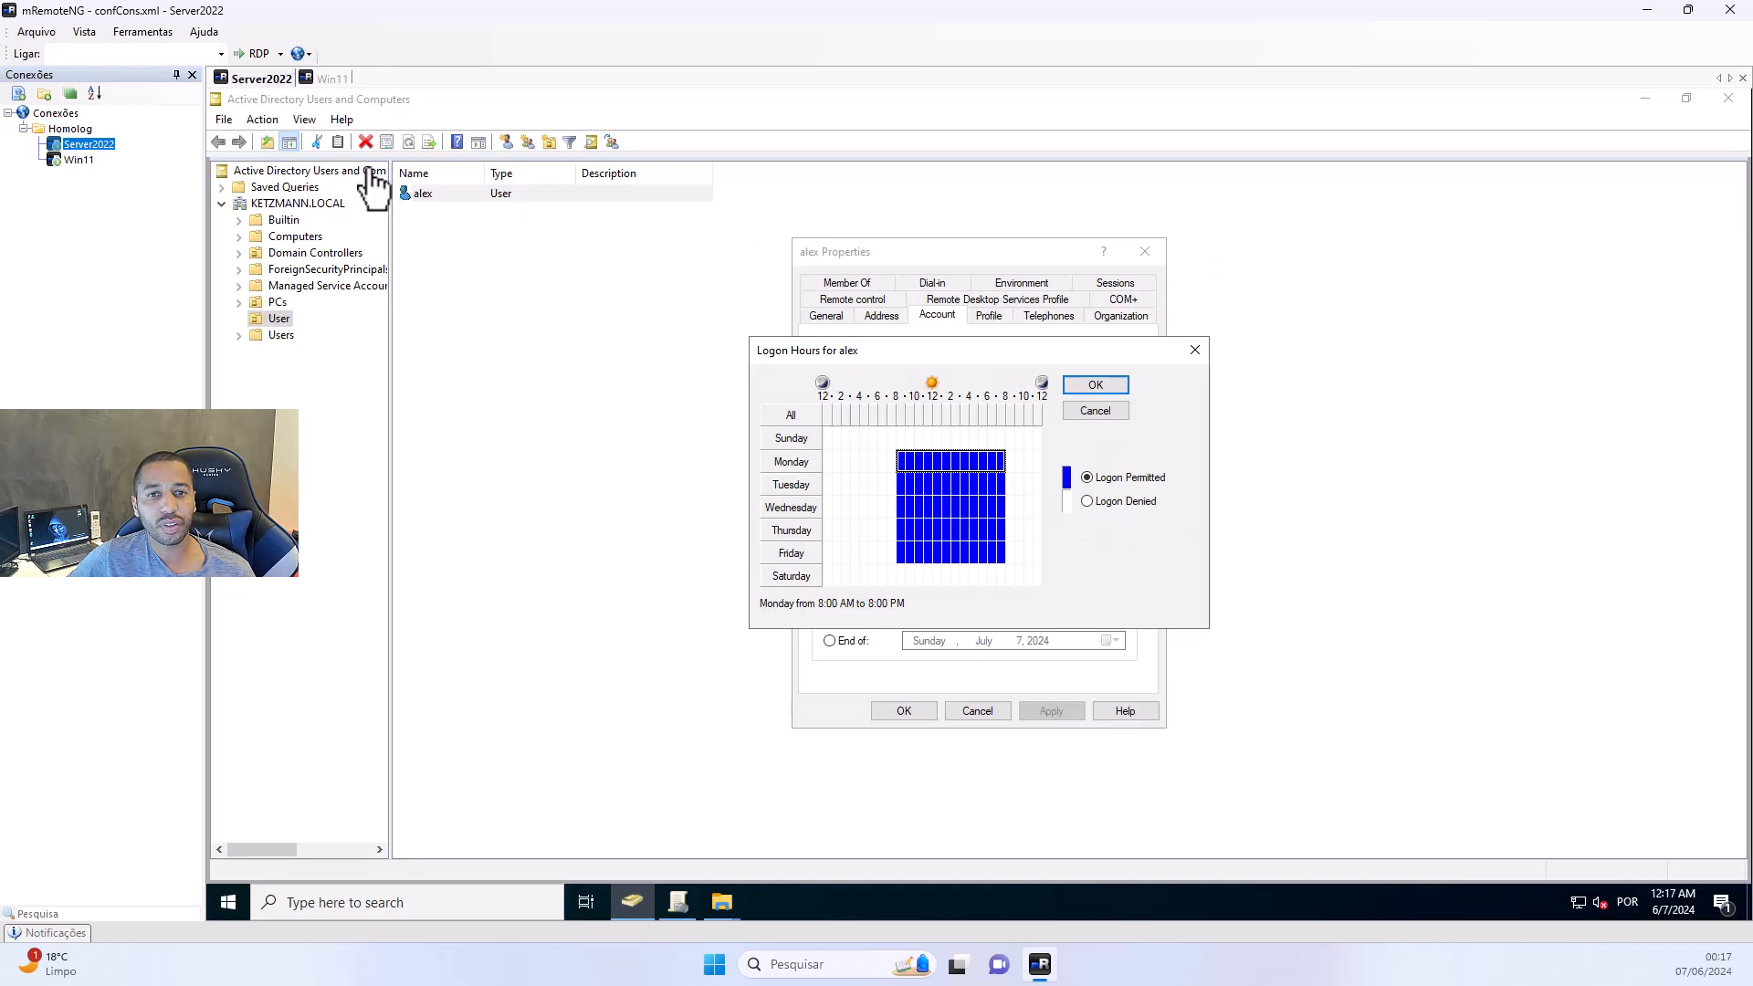
click(1096, 384)
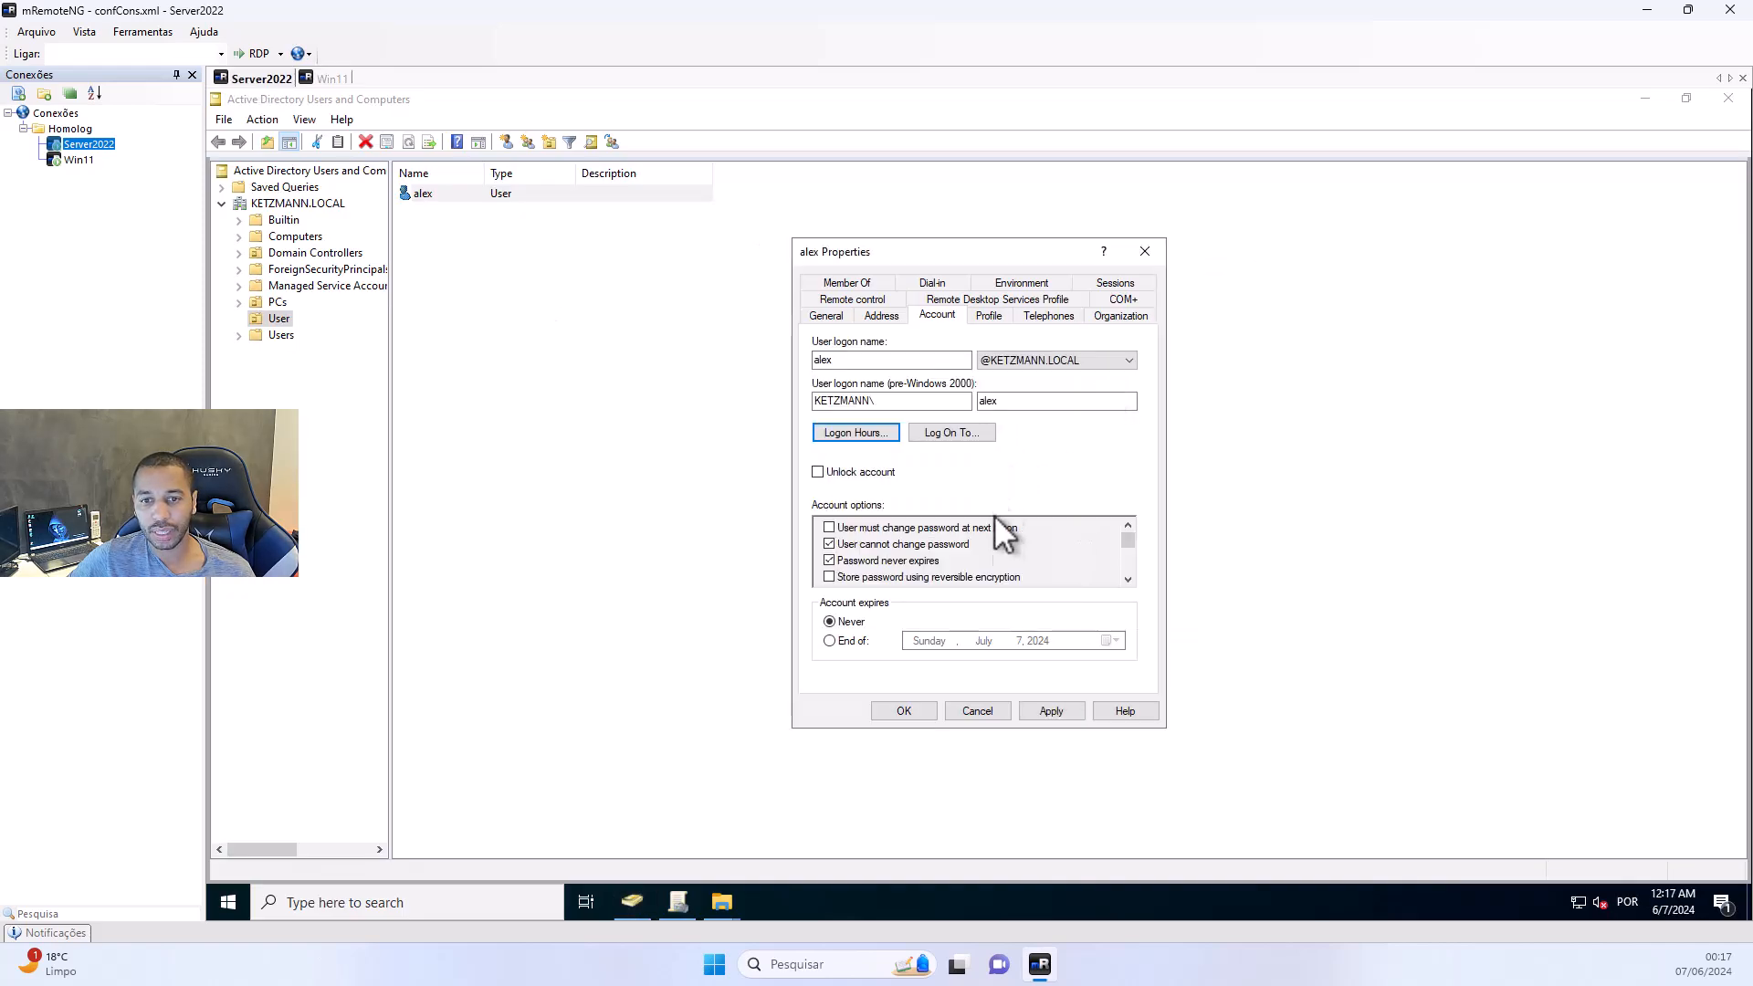
click(1056, 714)
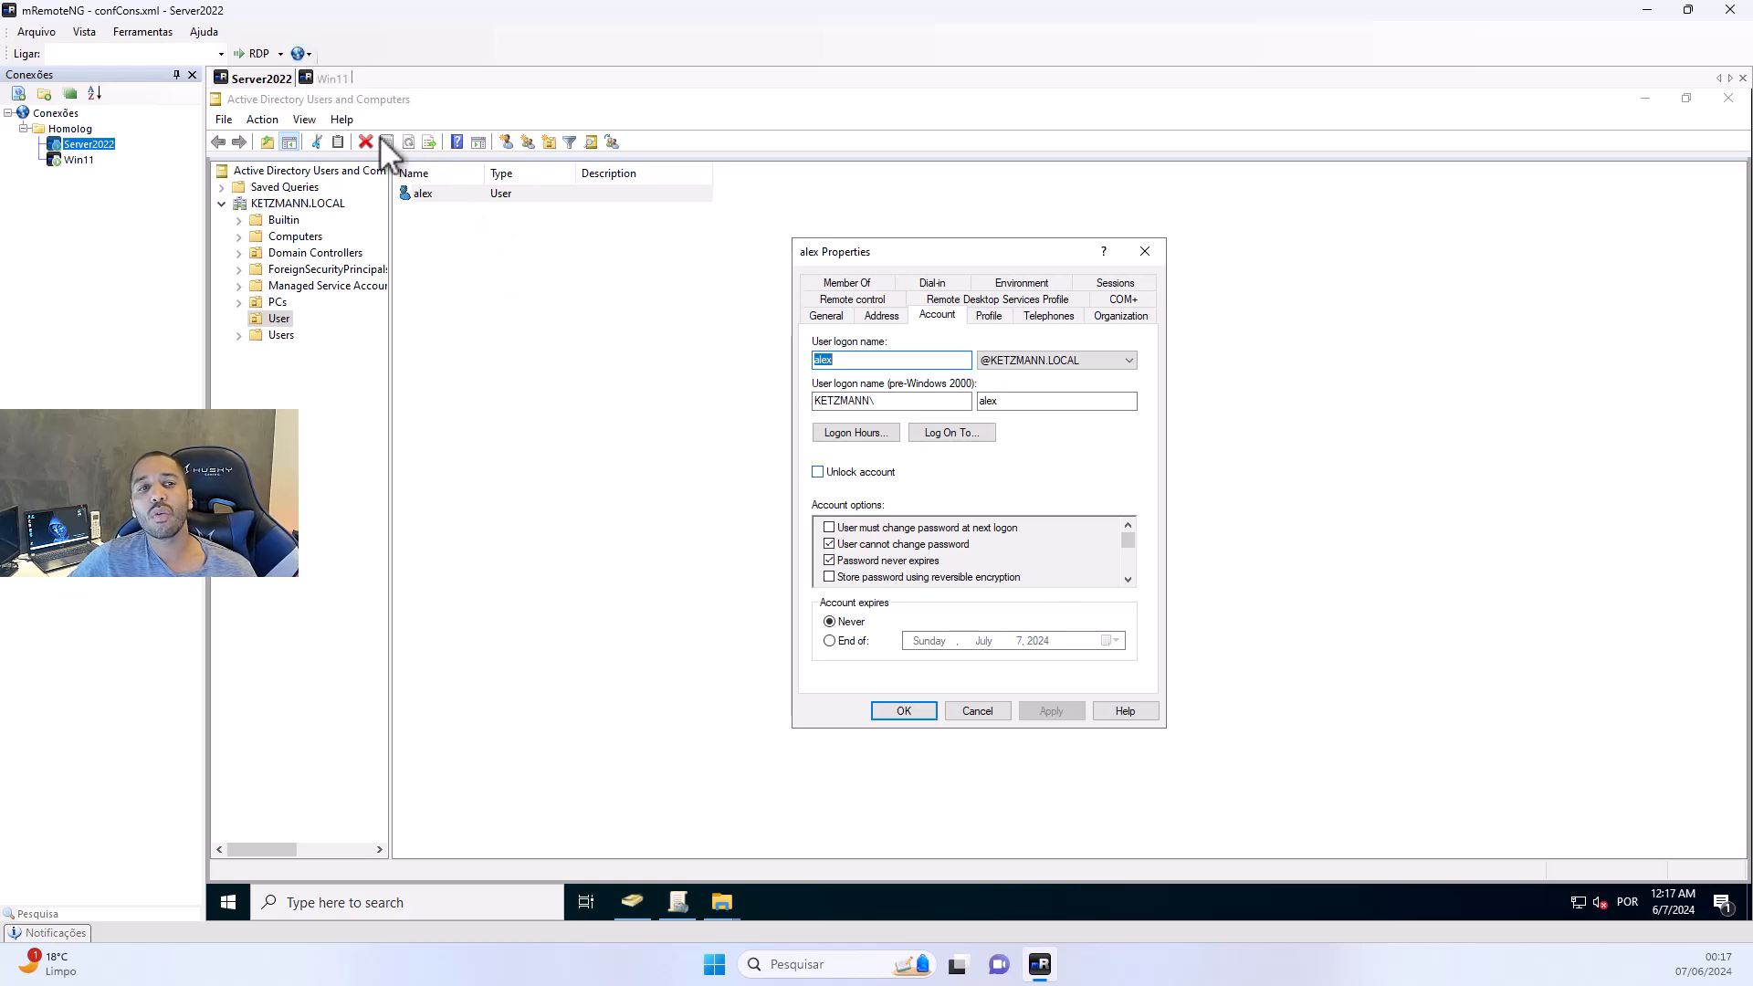
Close the Start menu on Win11, review the user's saved logon hours on Server2022, and close the account properties
click(332, 79)
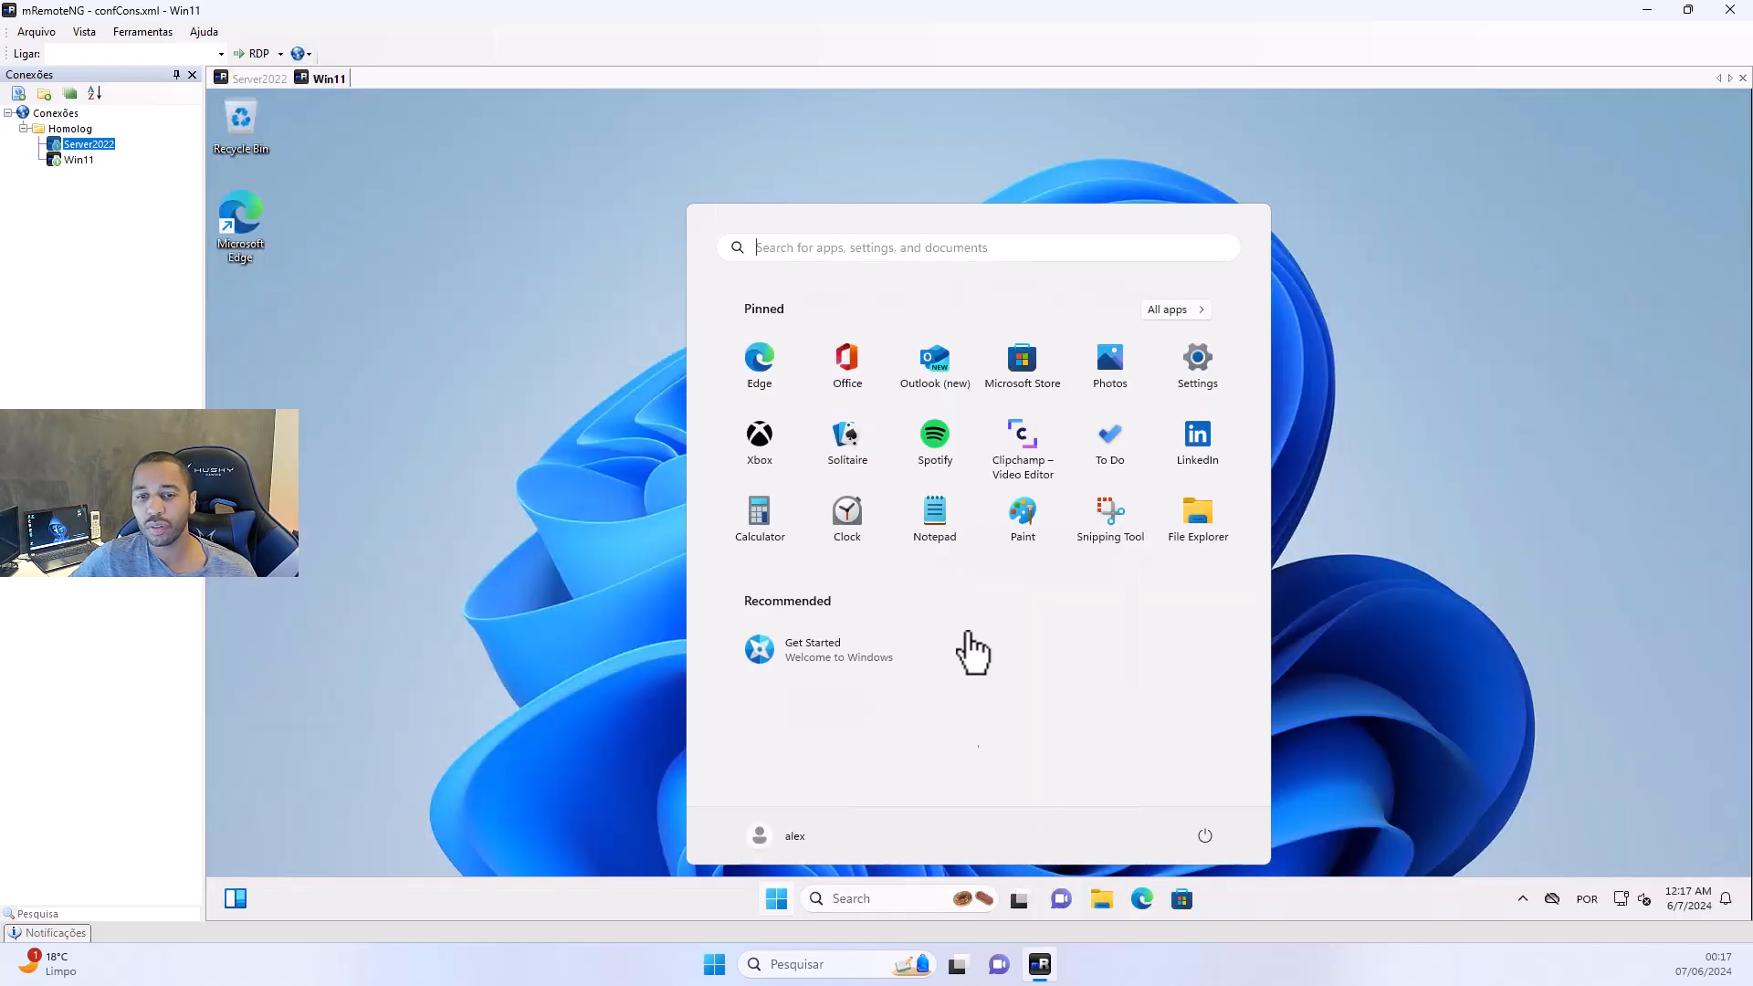
click(1393, 763)
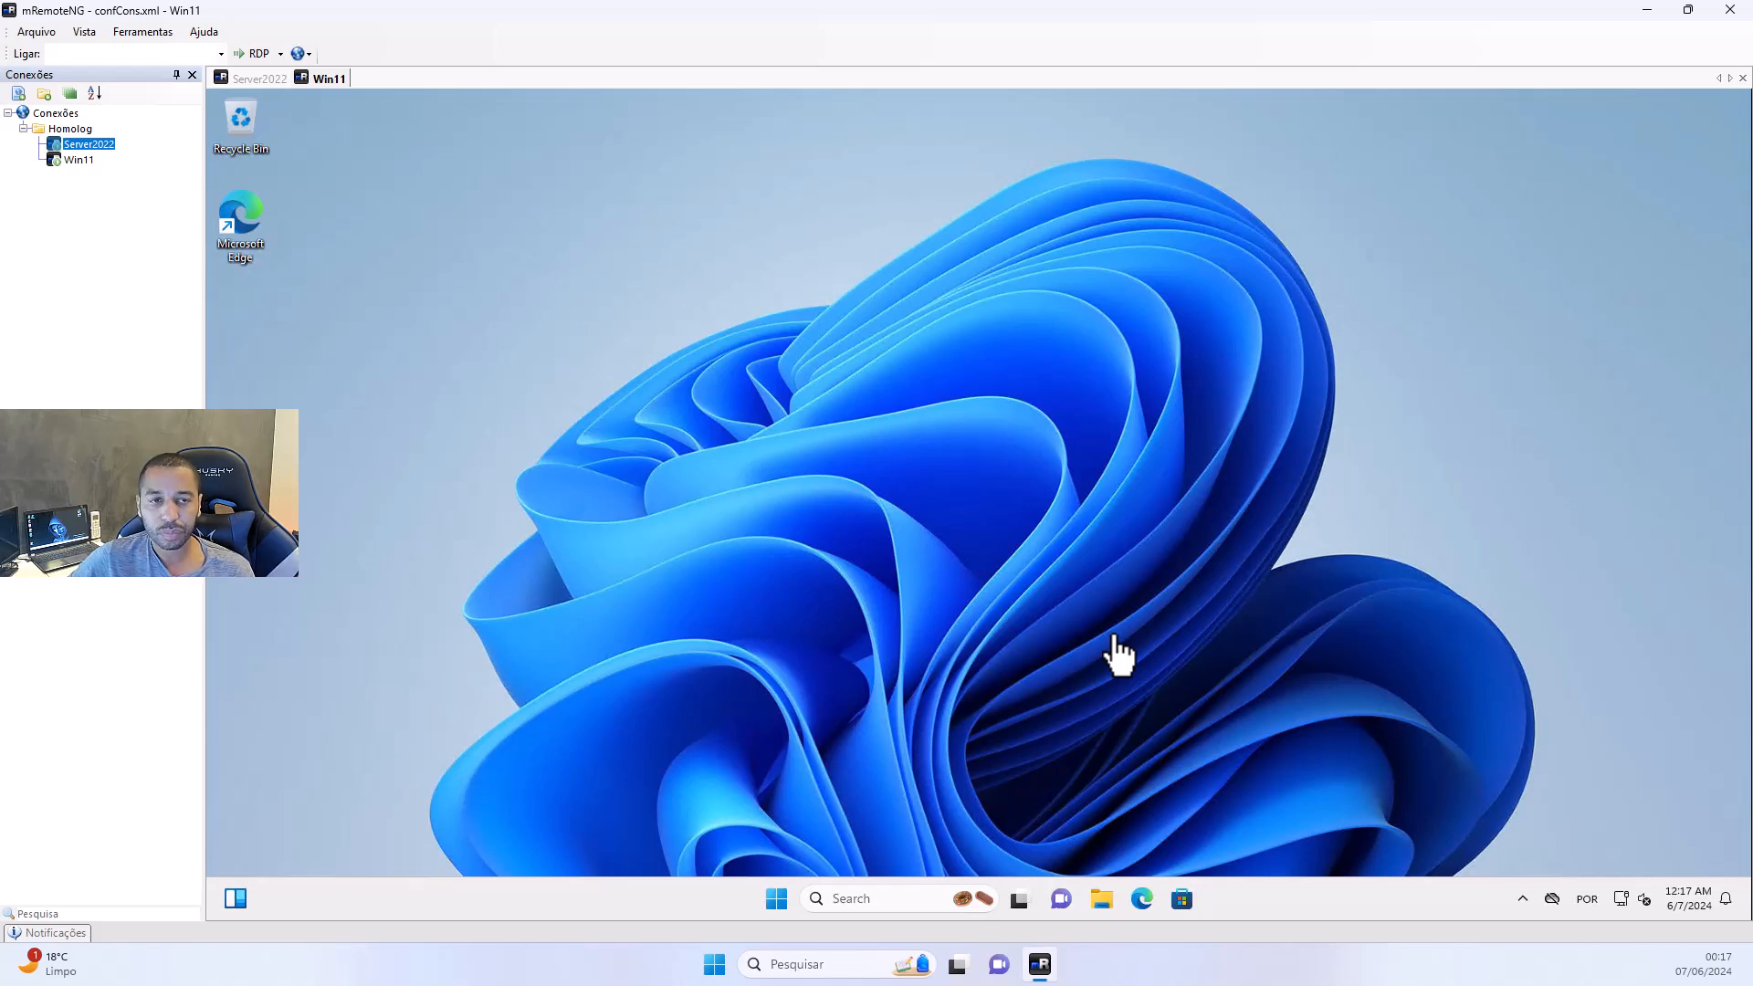
click(249, 79)
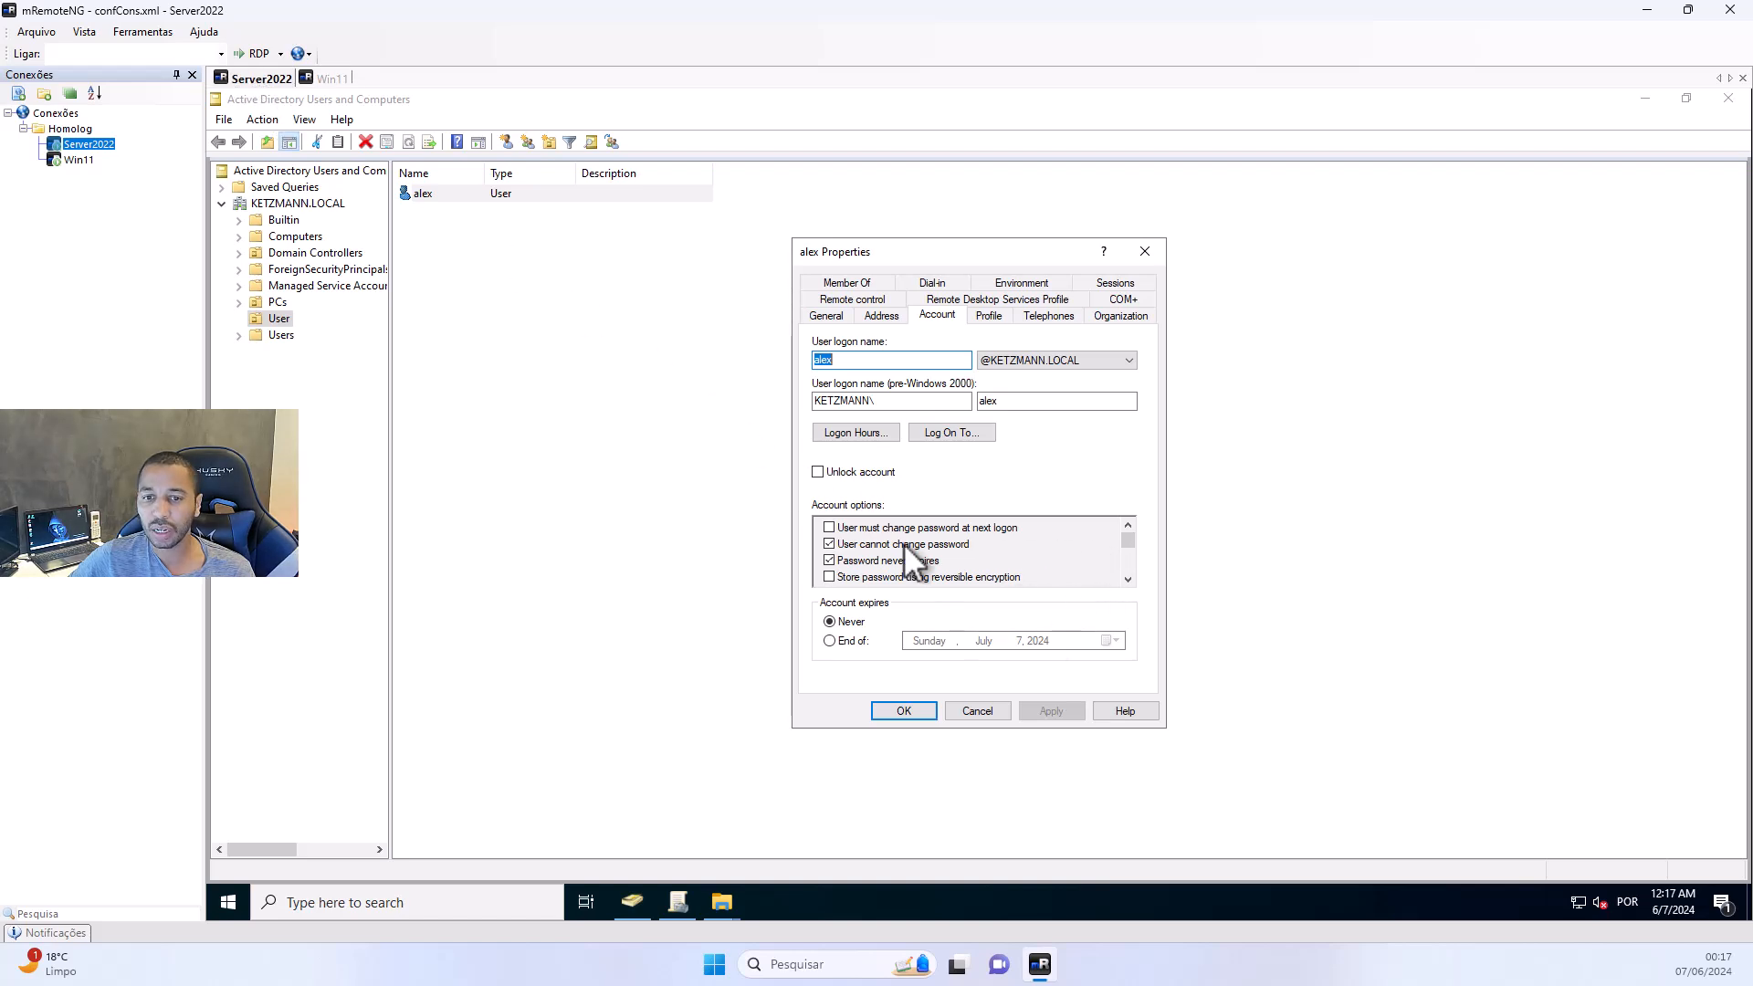
click(856, 432)
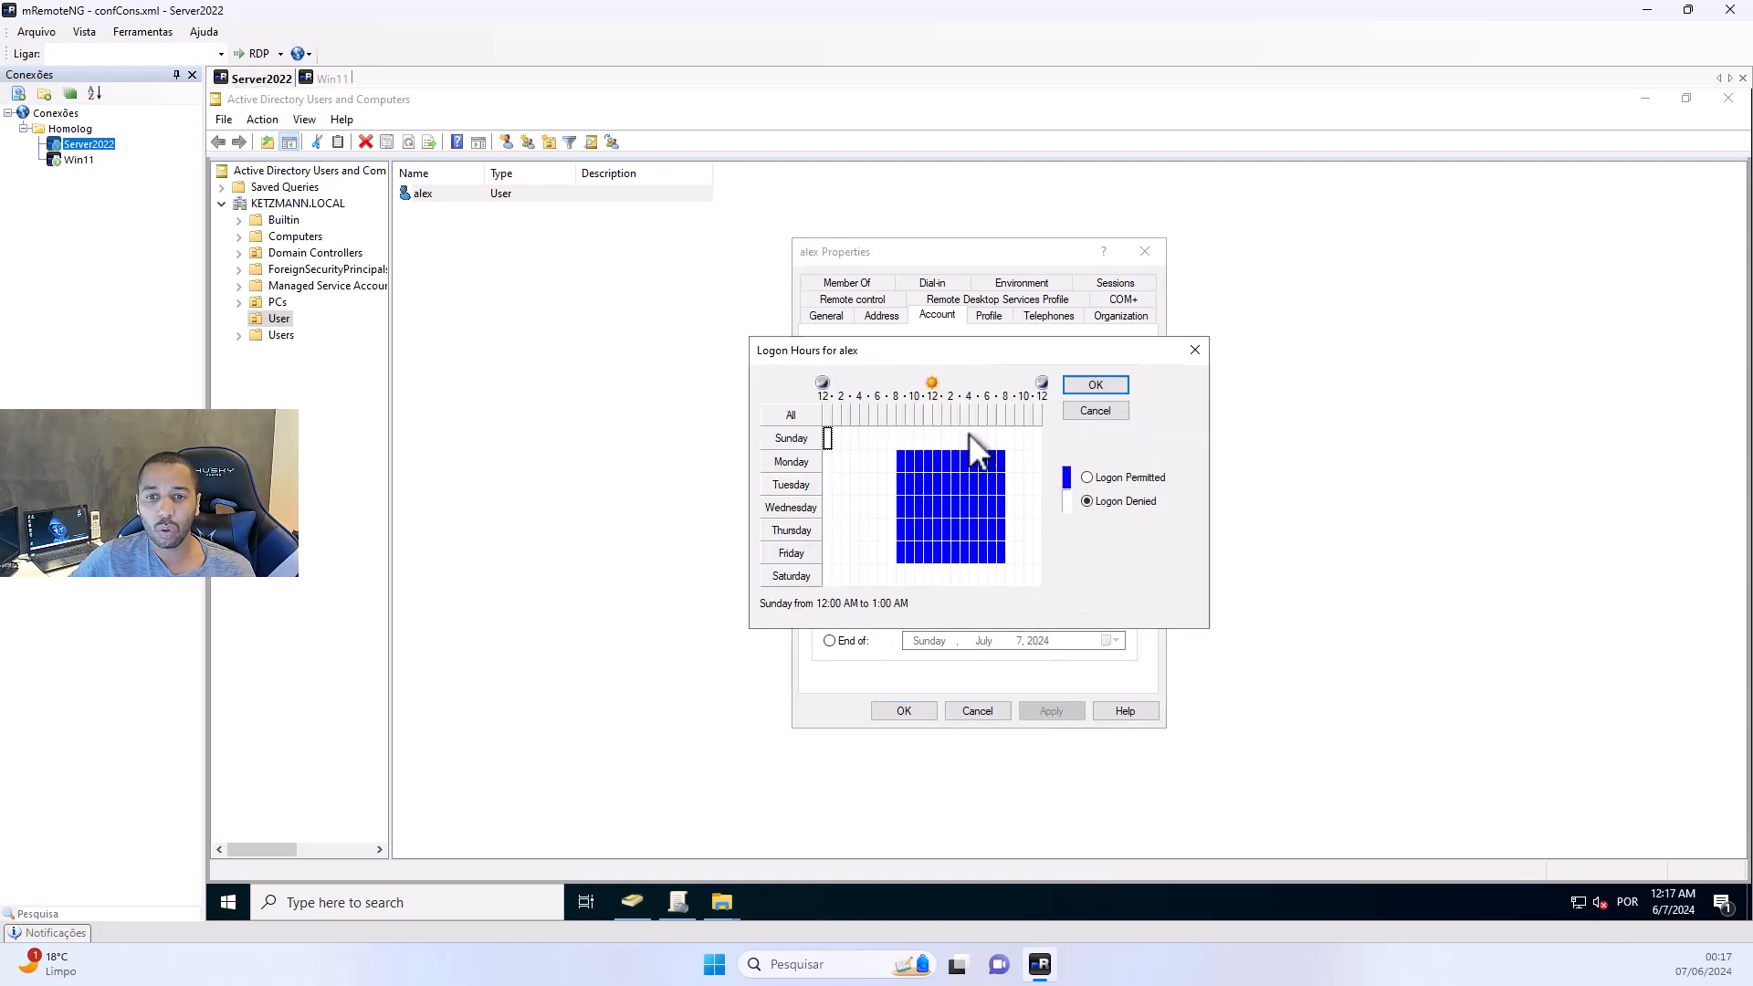
click(1093, 386)
click(1060, 709)
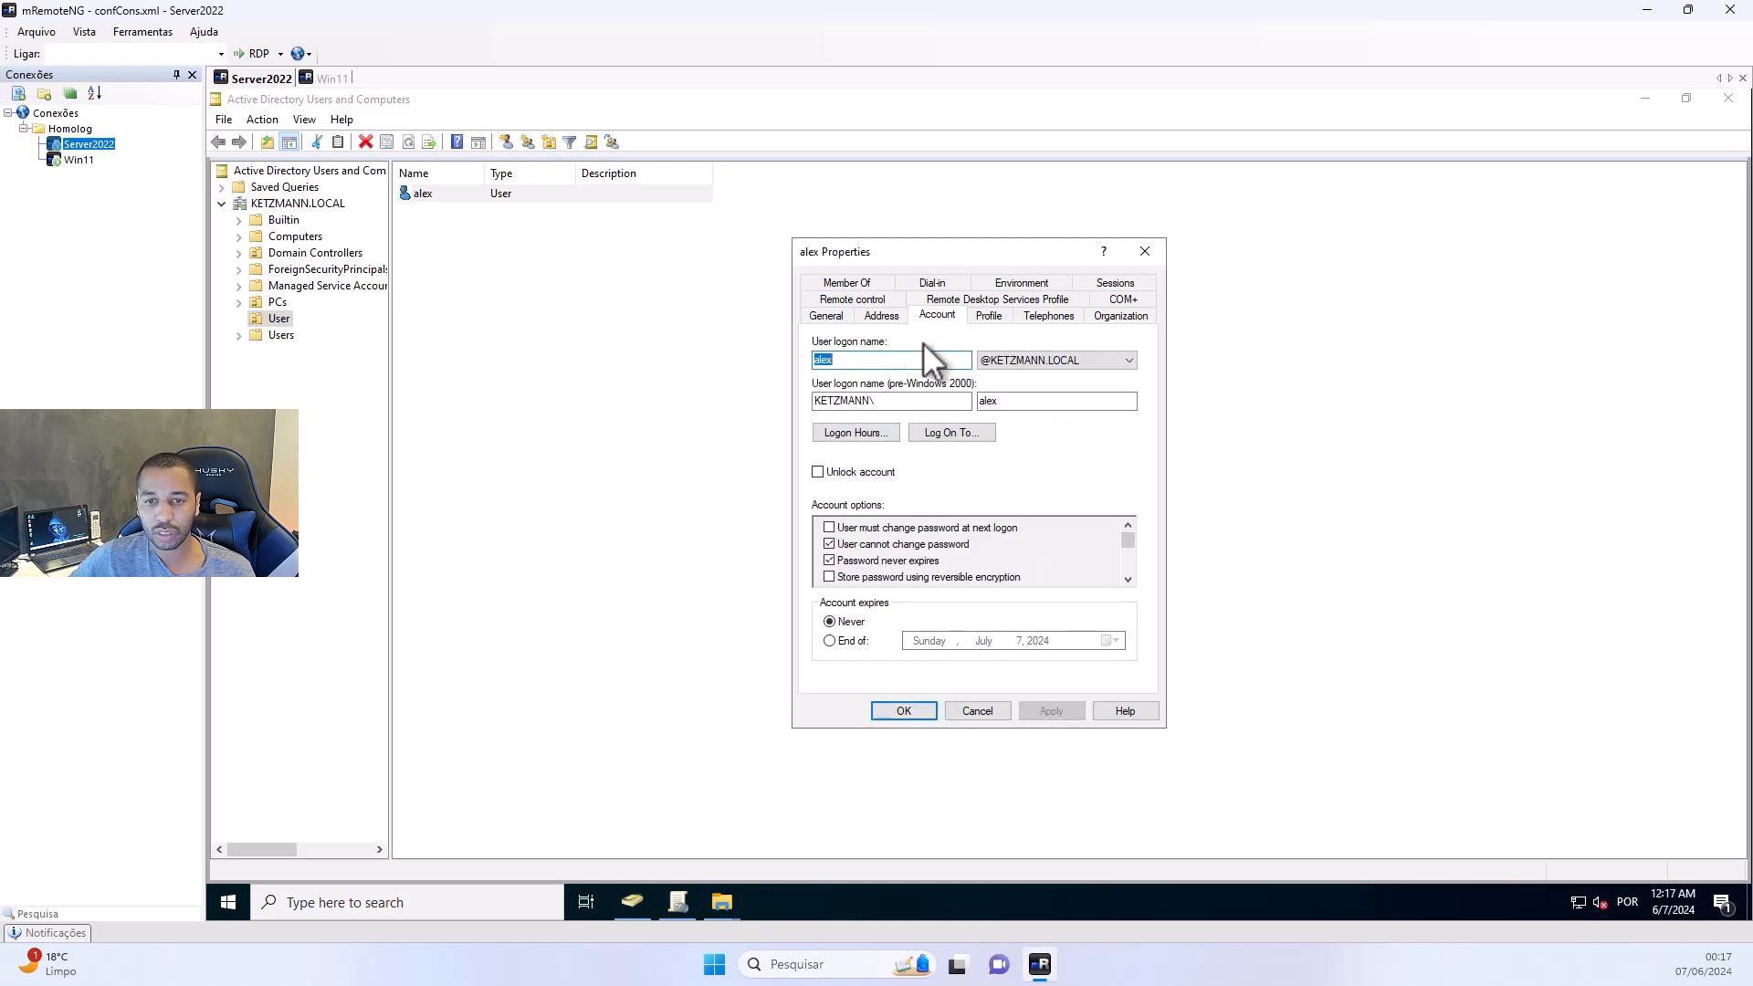
click(913, 709)
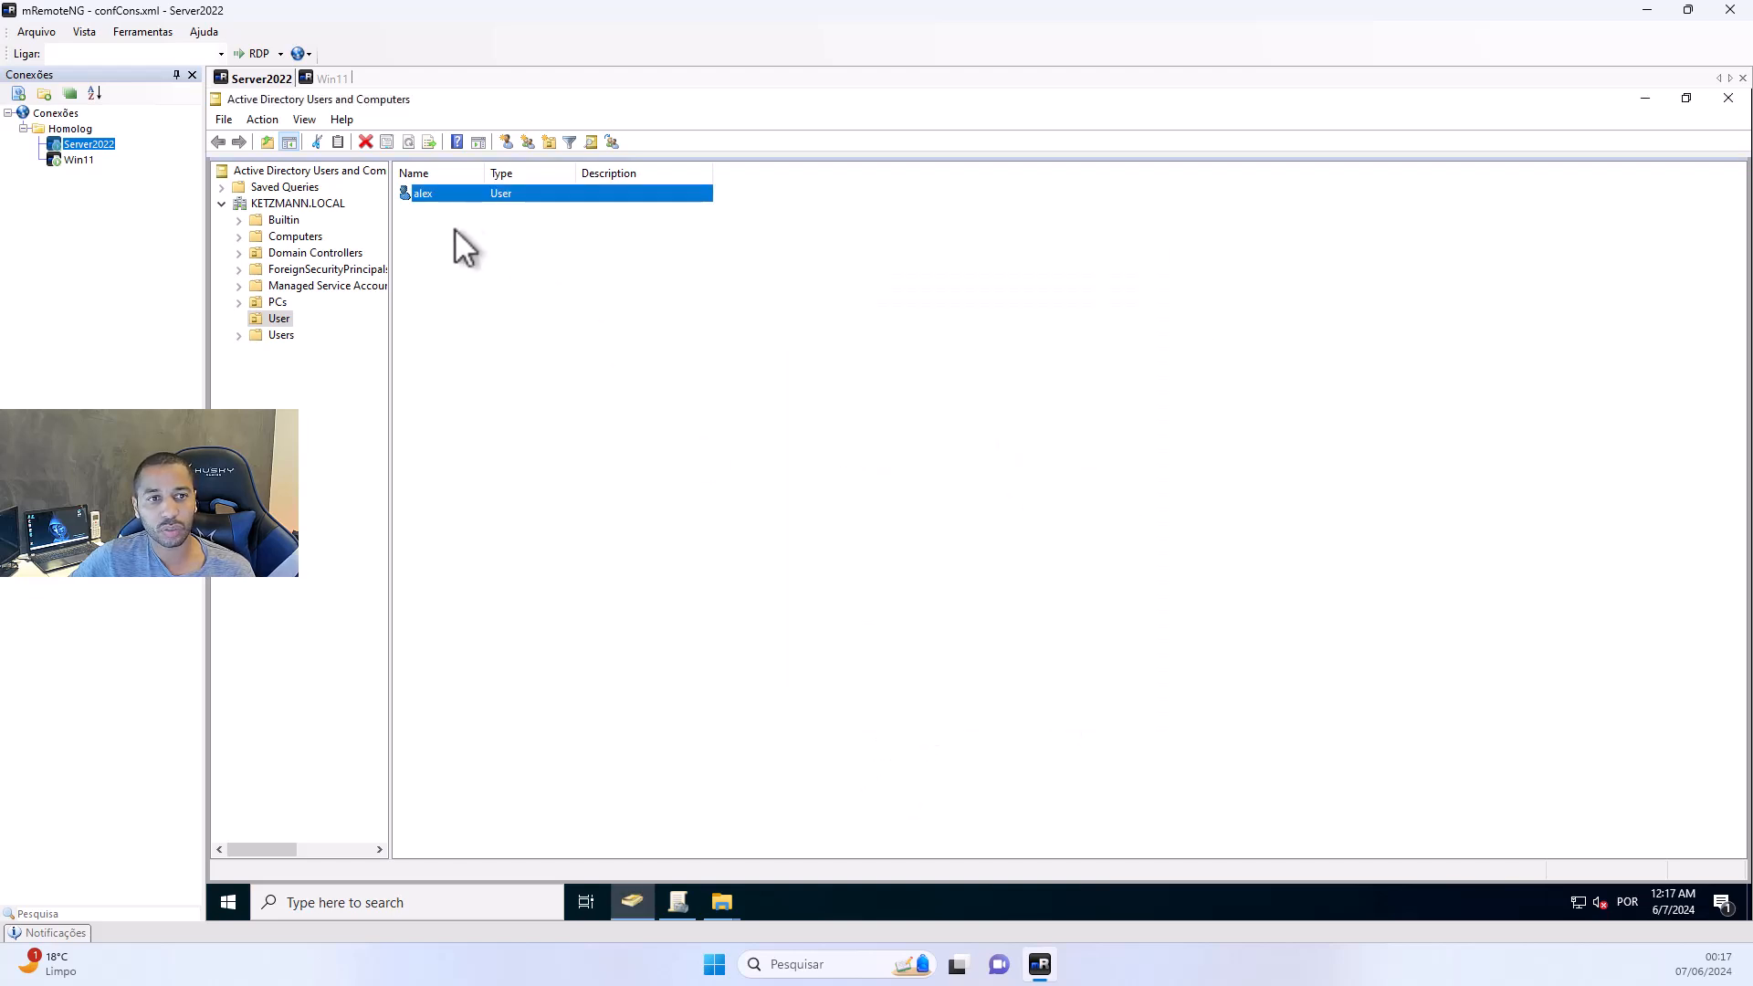
Start a new user in the User organizational unit with first name and logon name teste
right_click(447, 249)
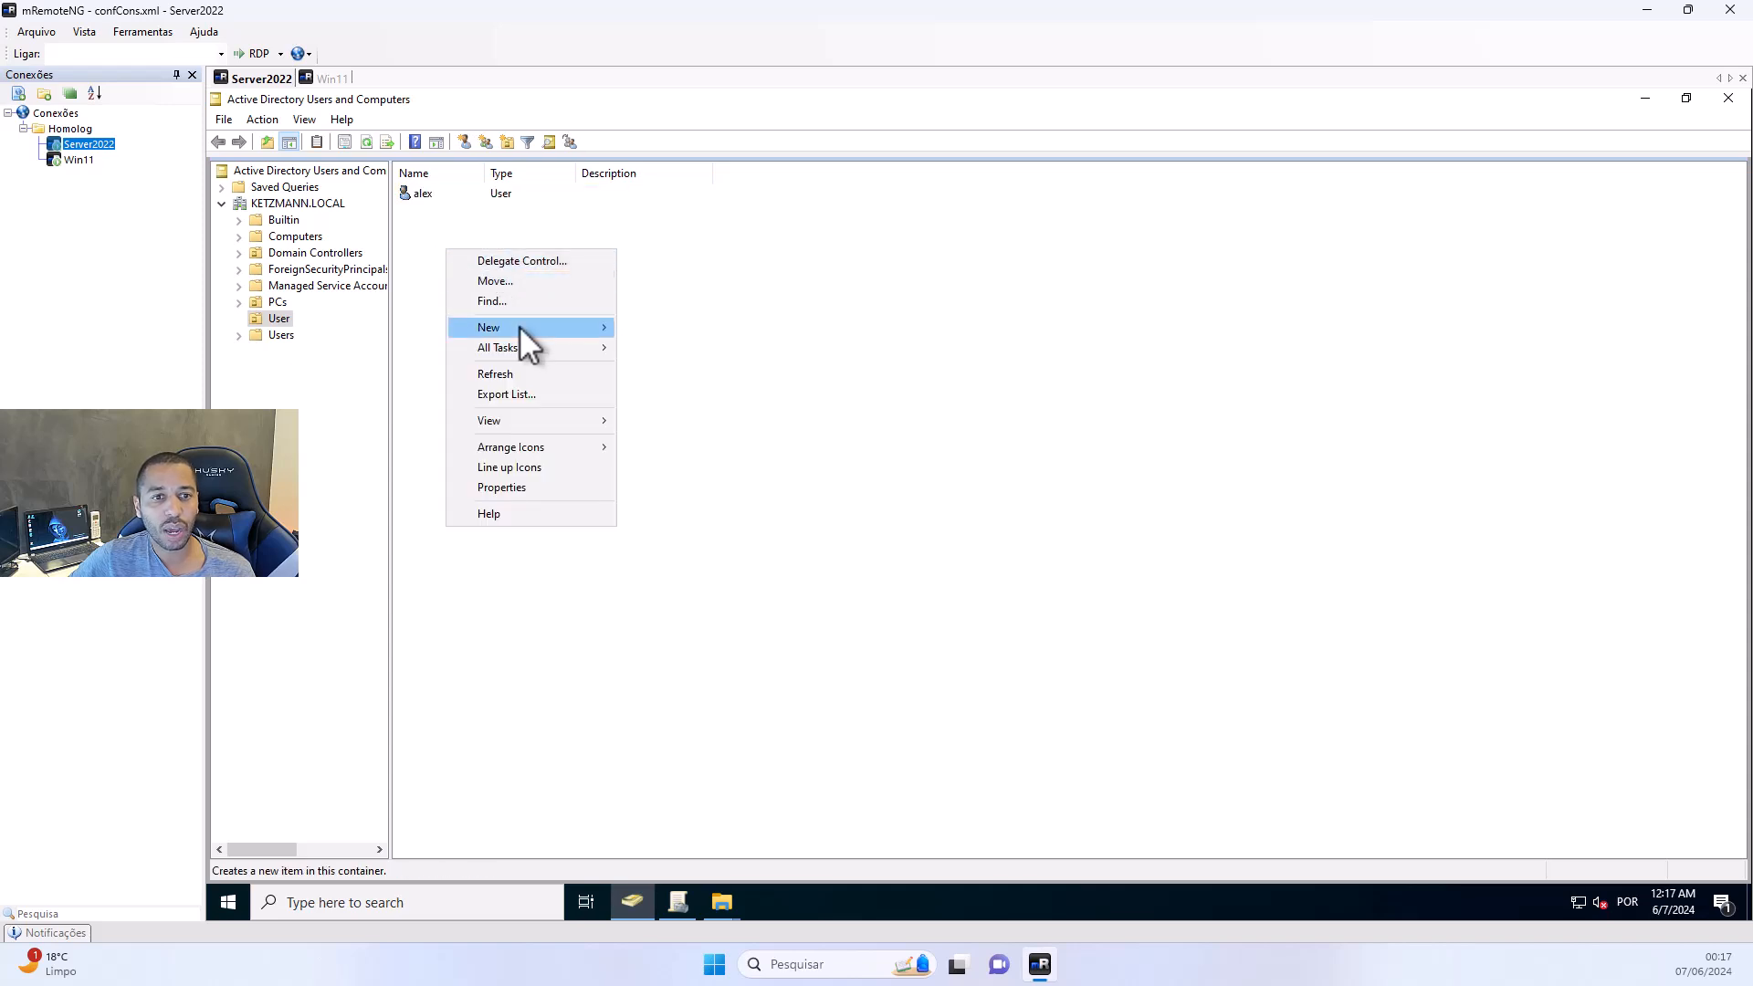
mouse_move(589, 333)
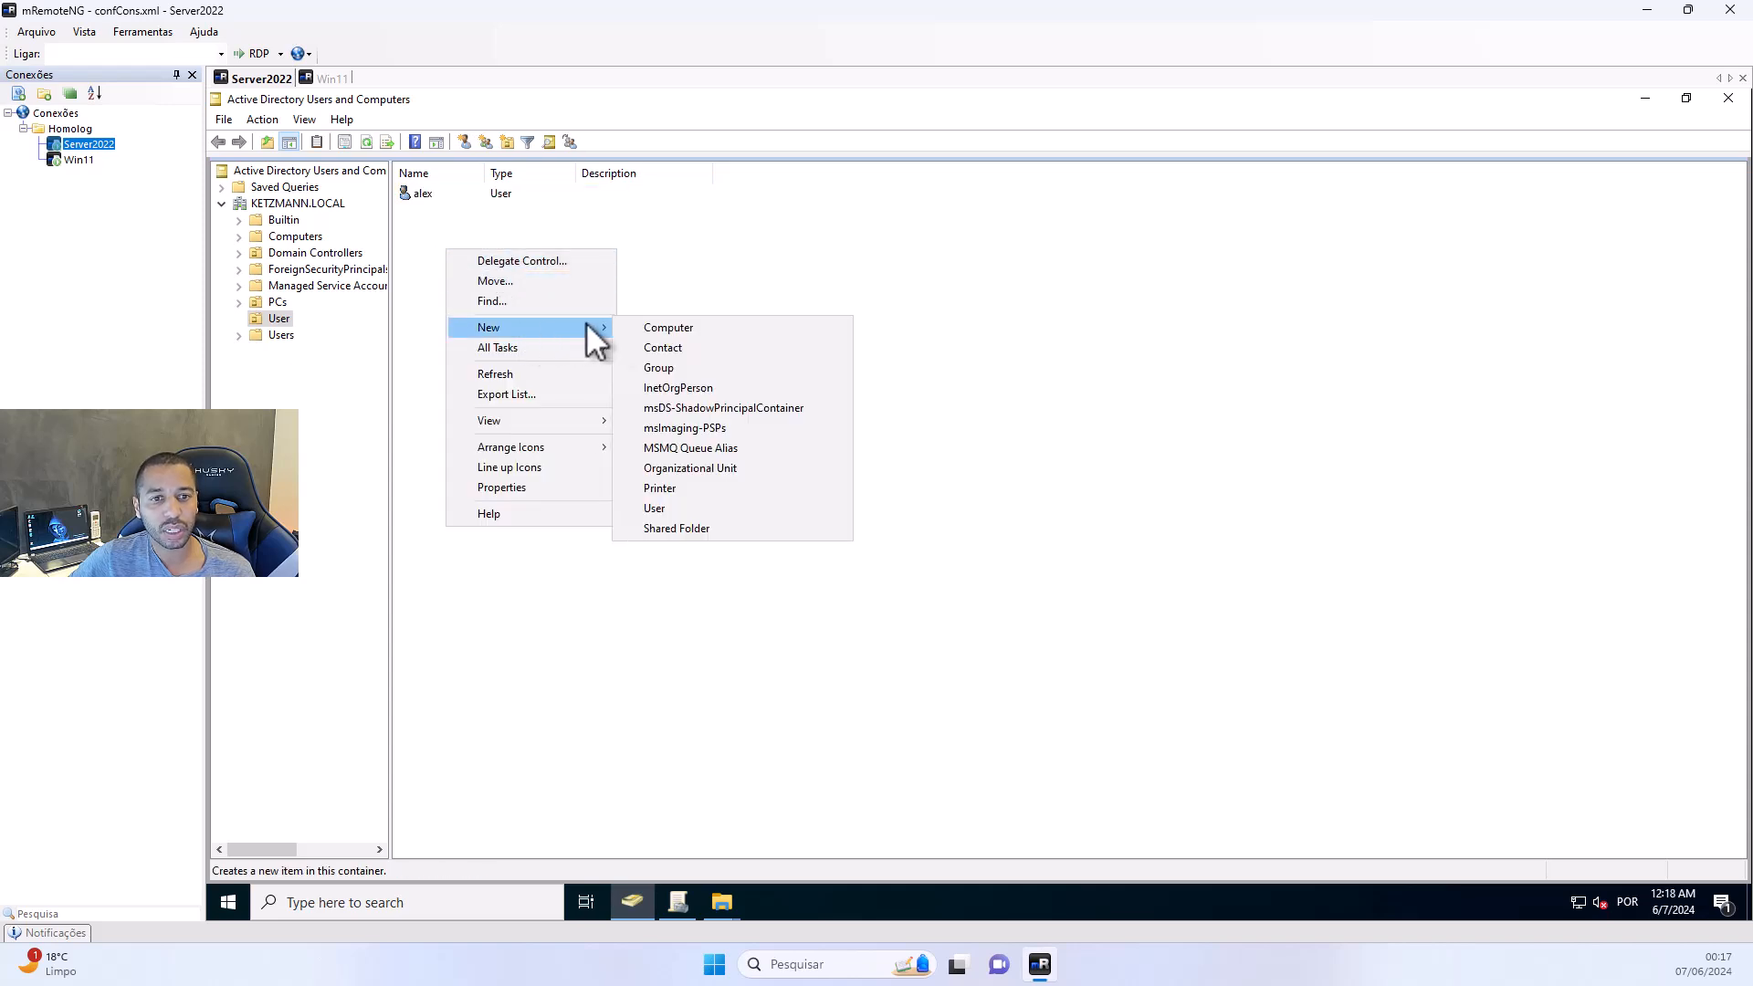
click(666, 502)
text(teste)
click(332, 313)
text(tes)
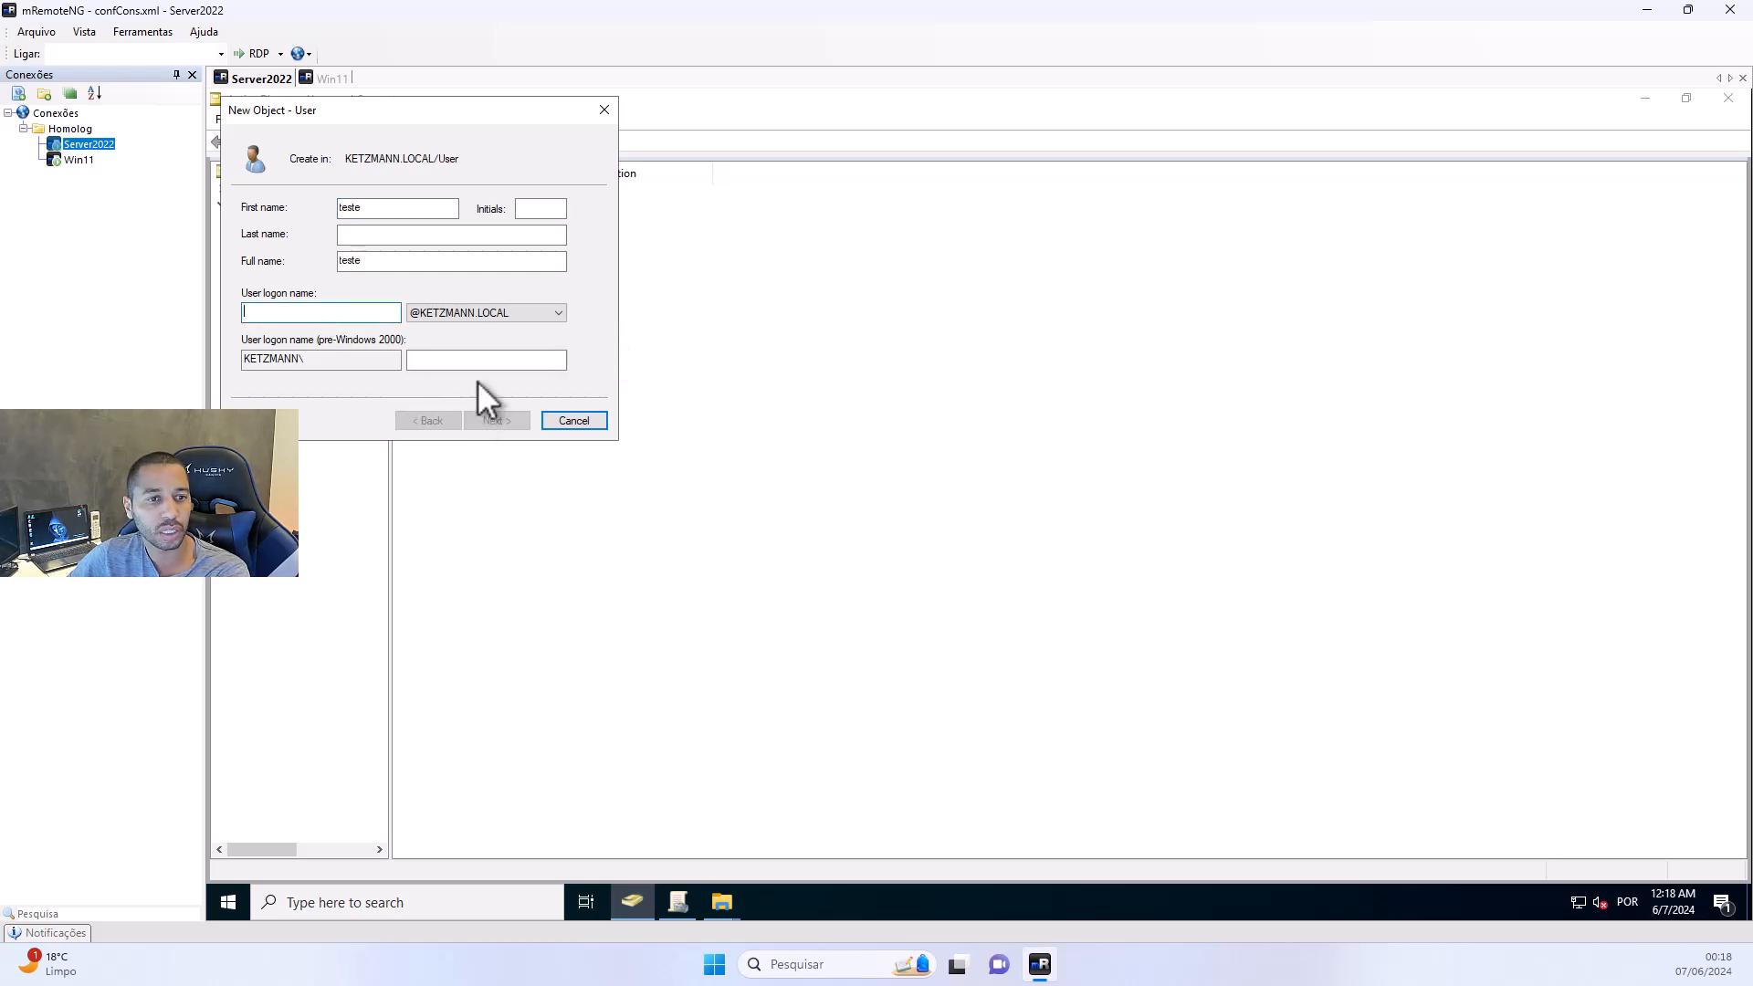
text(te)
click(507, 415)
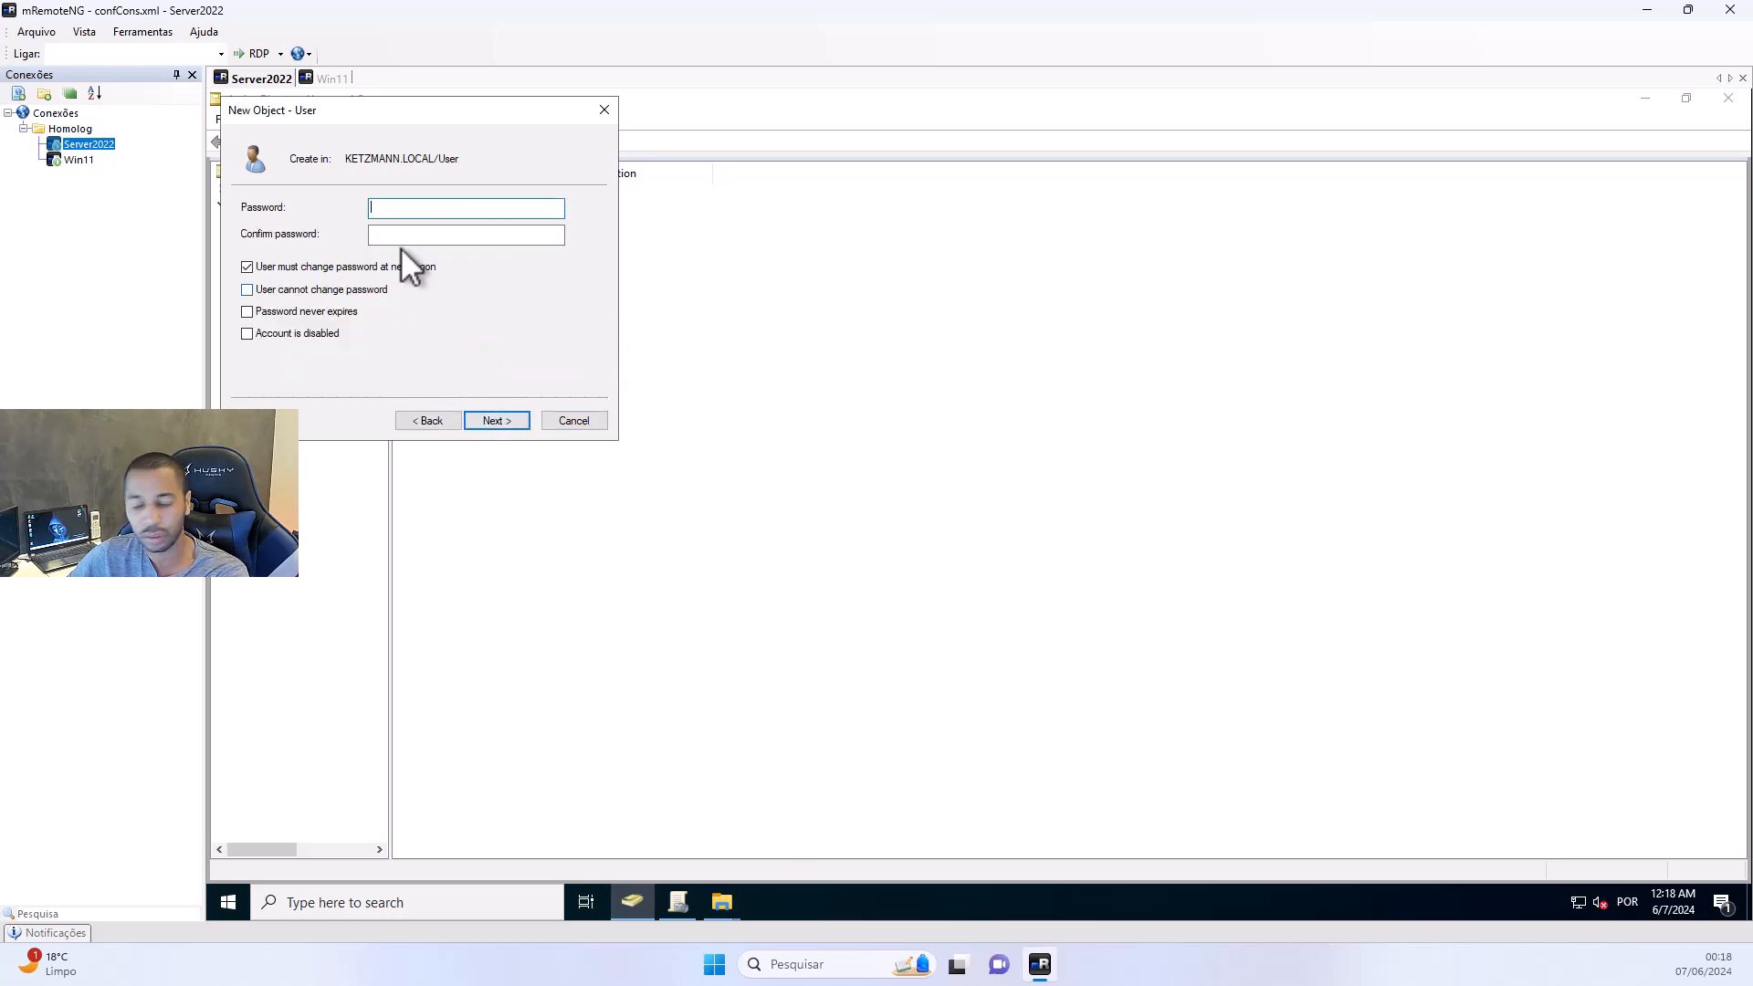
Enter and confirm the new account's password, and proceed to the creation summary
text(•••••)
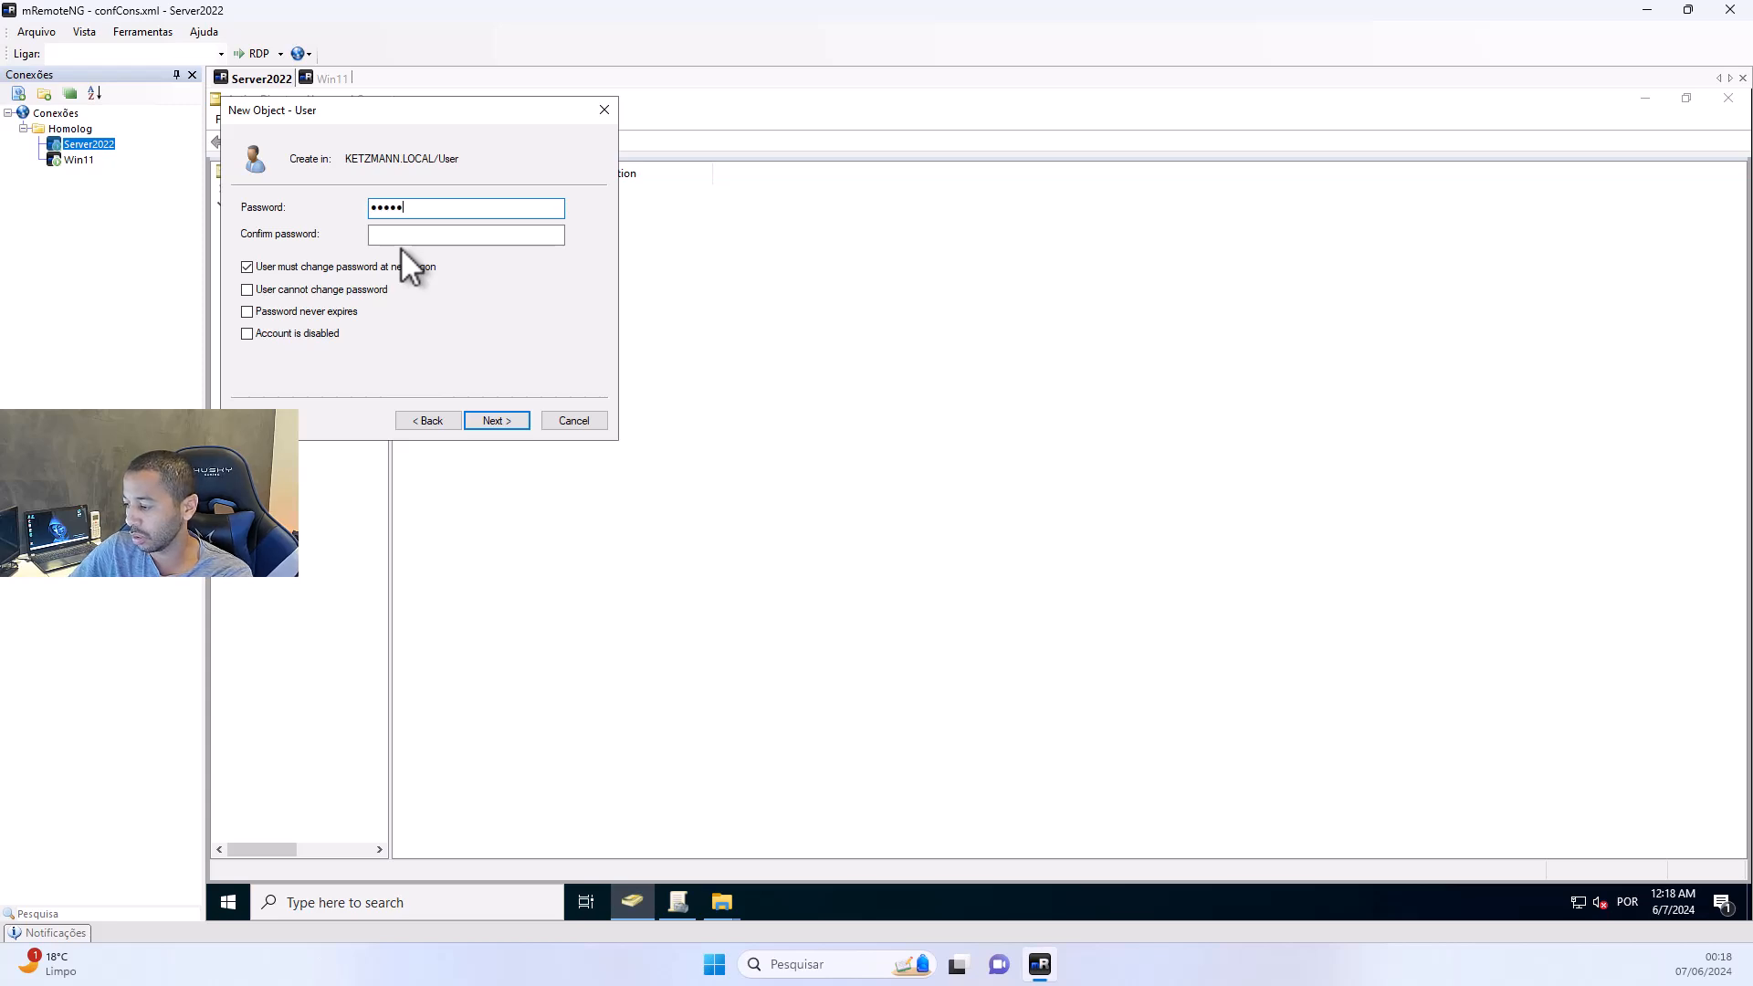
text(••••••••)
key(Tab)
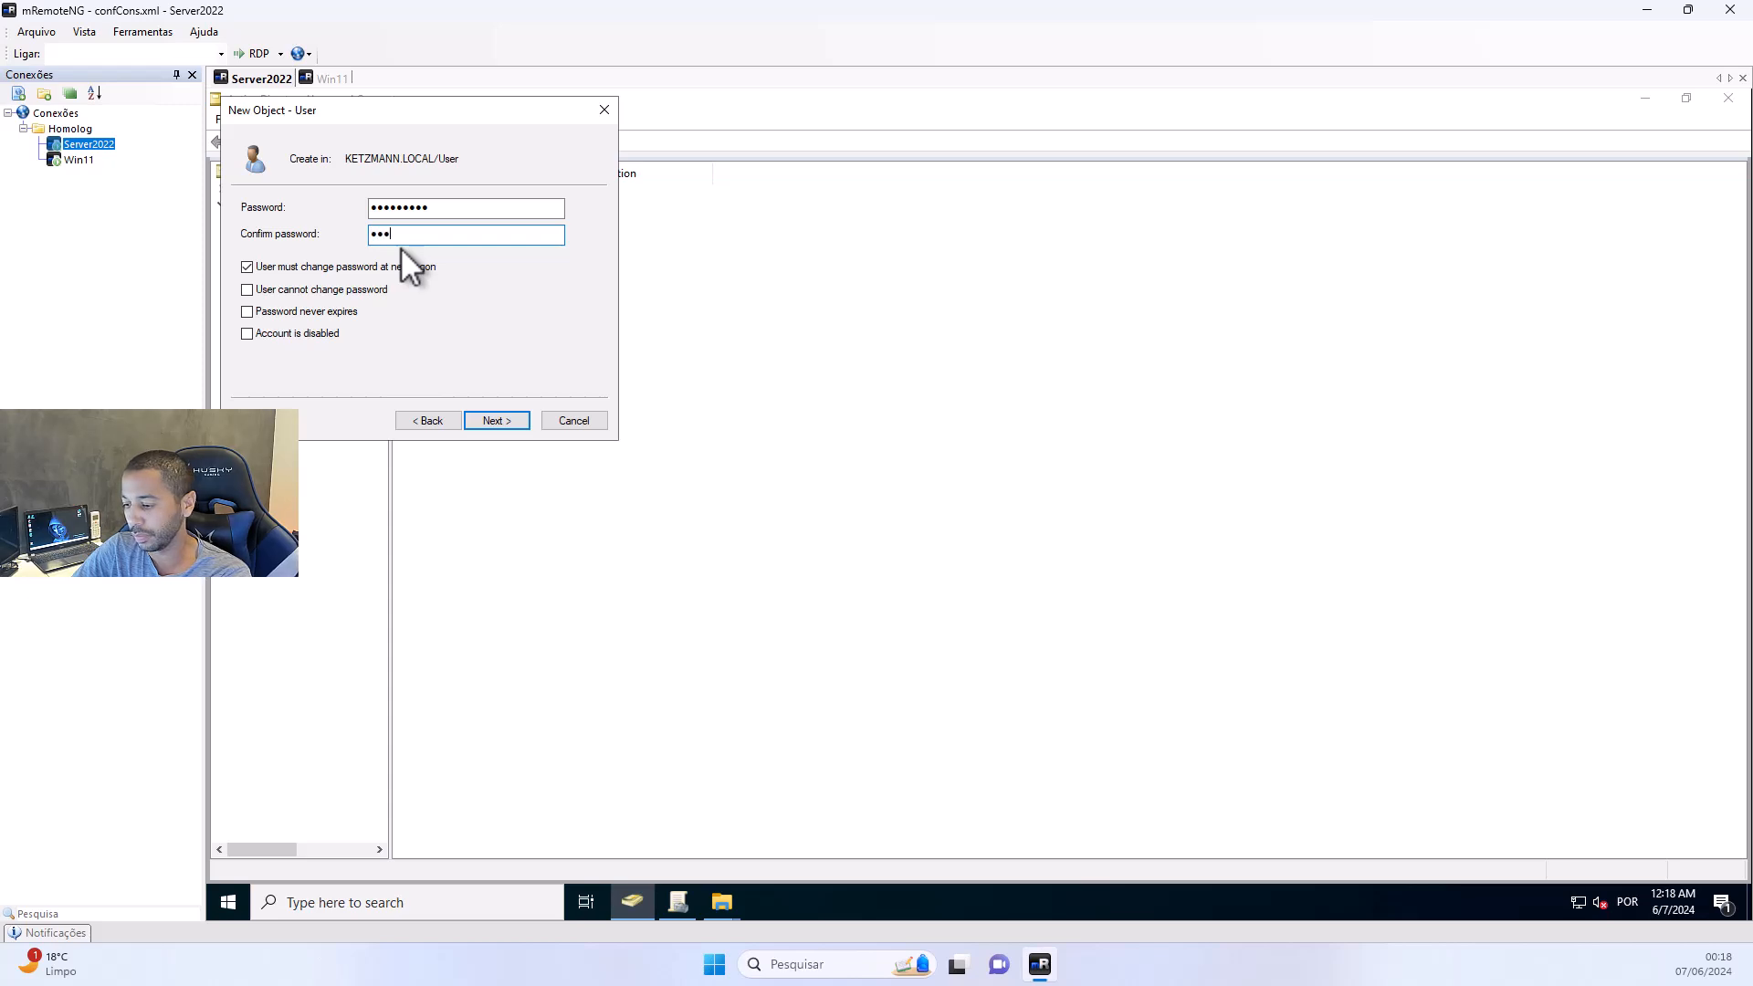
text(•••••••••)
key(Return)
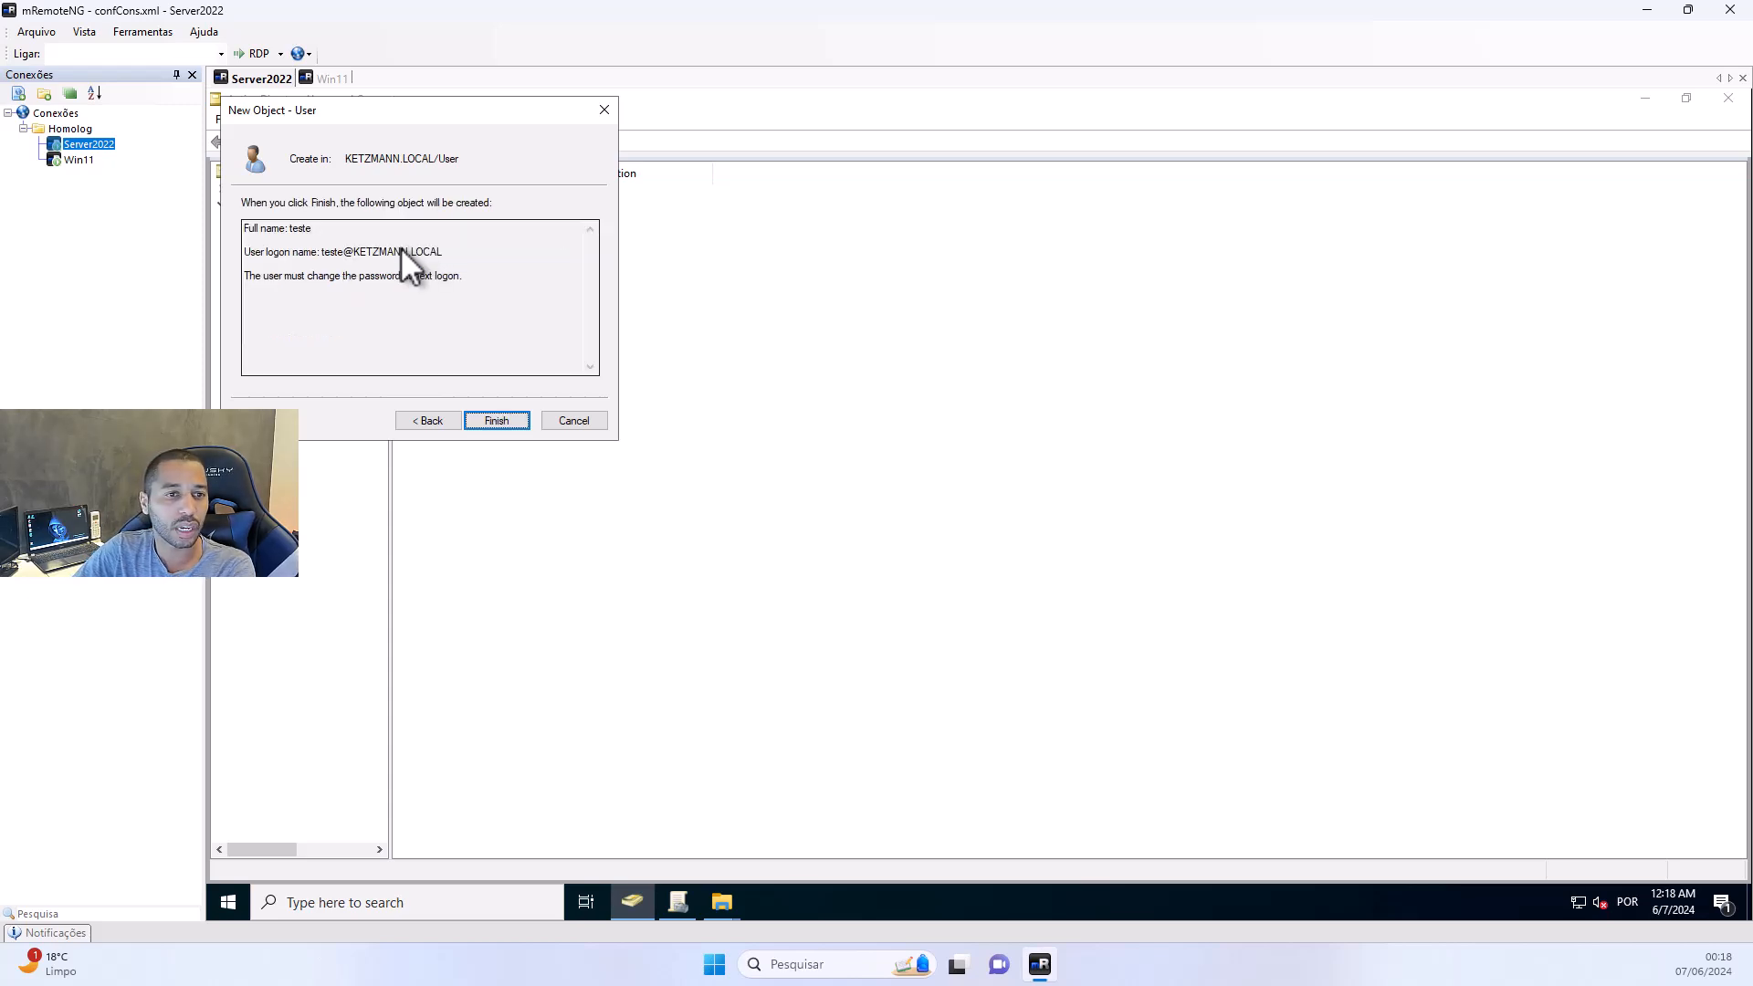
Finish creating the user teste in the User organizational unit, and dismiss the context menu
key(Return)
right_click(402, 249)
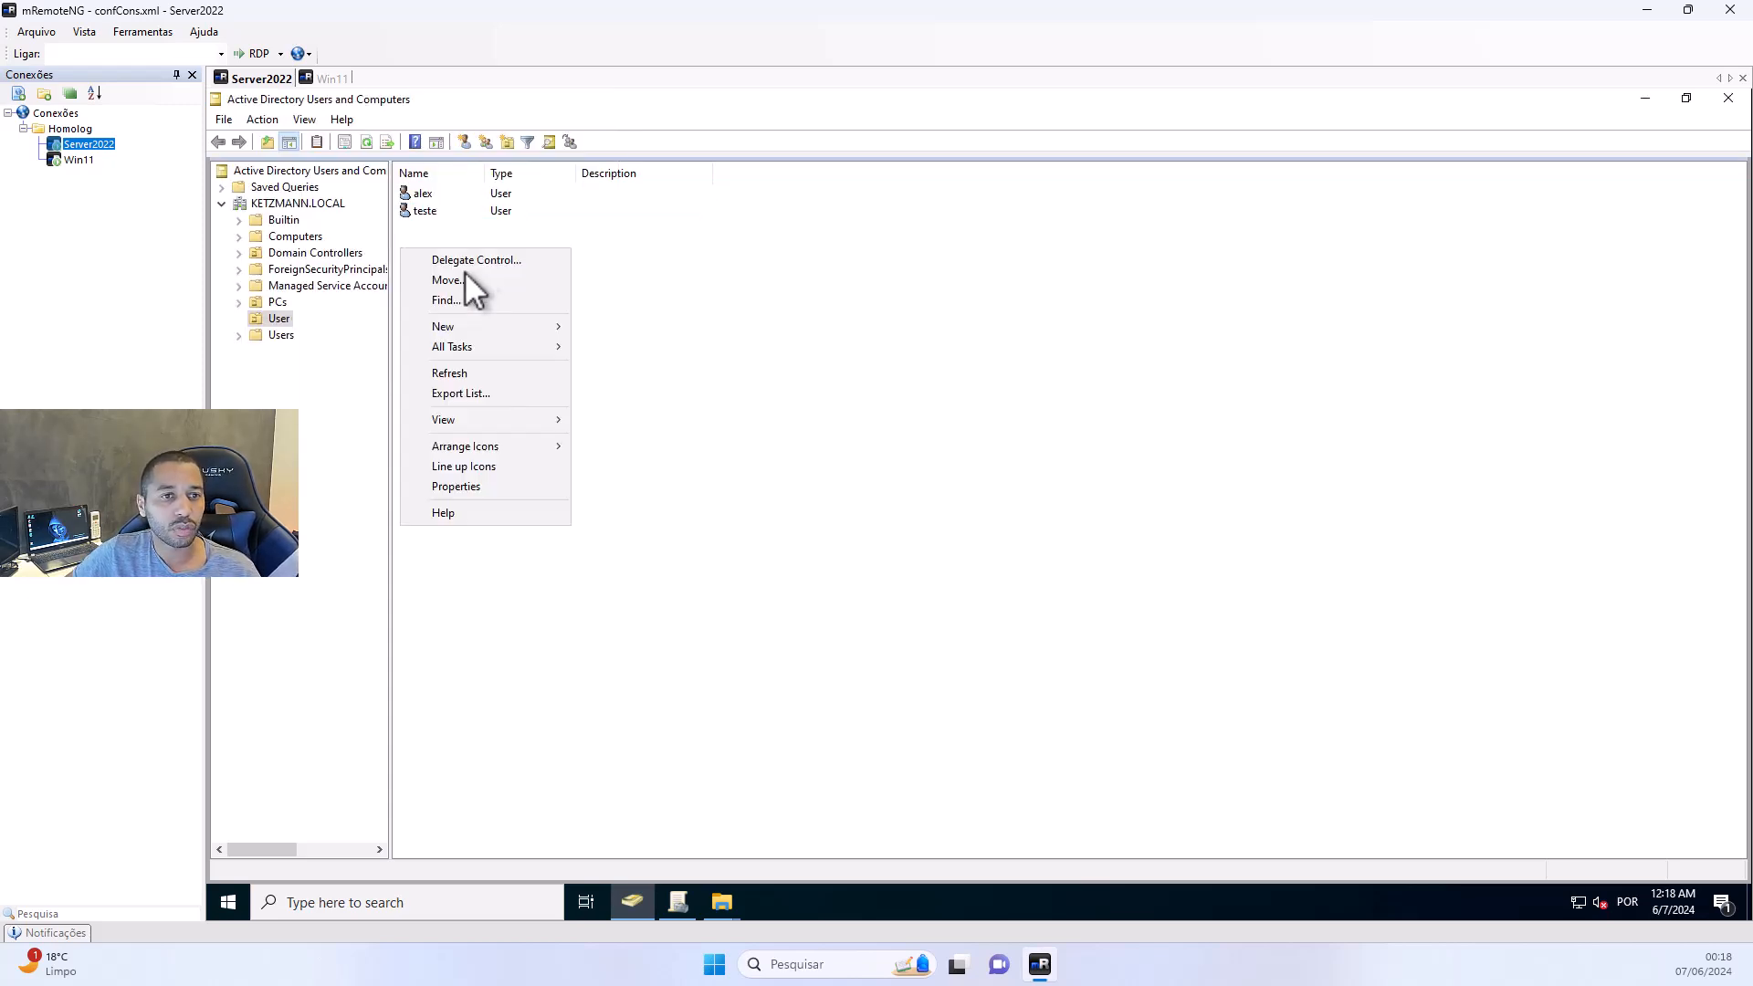
click(604, 250)
Open the shared account properties of both users, enable the logon hours option, review the schedule, and close without saving
drag(460, 252, 425, 190)
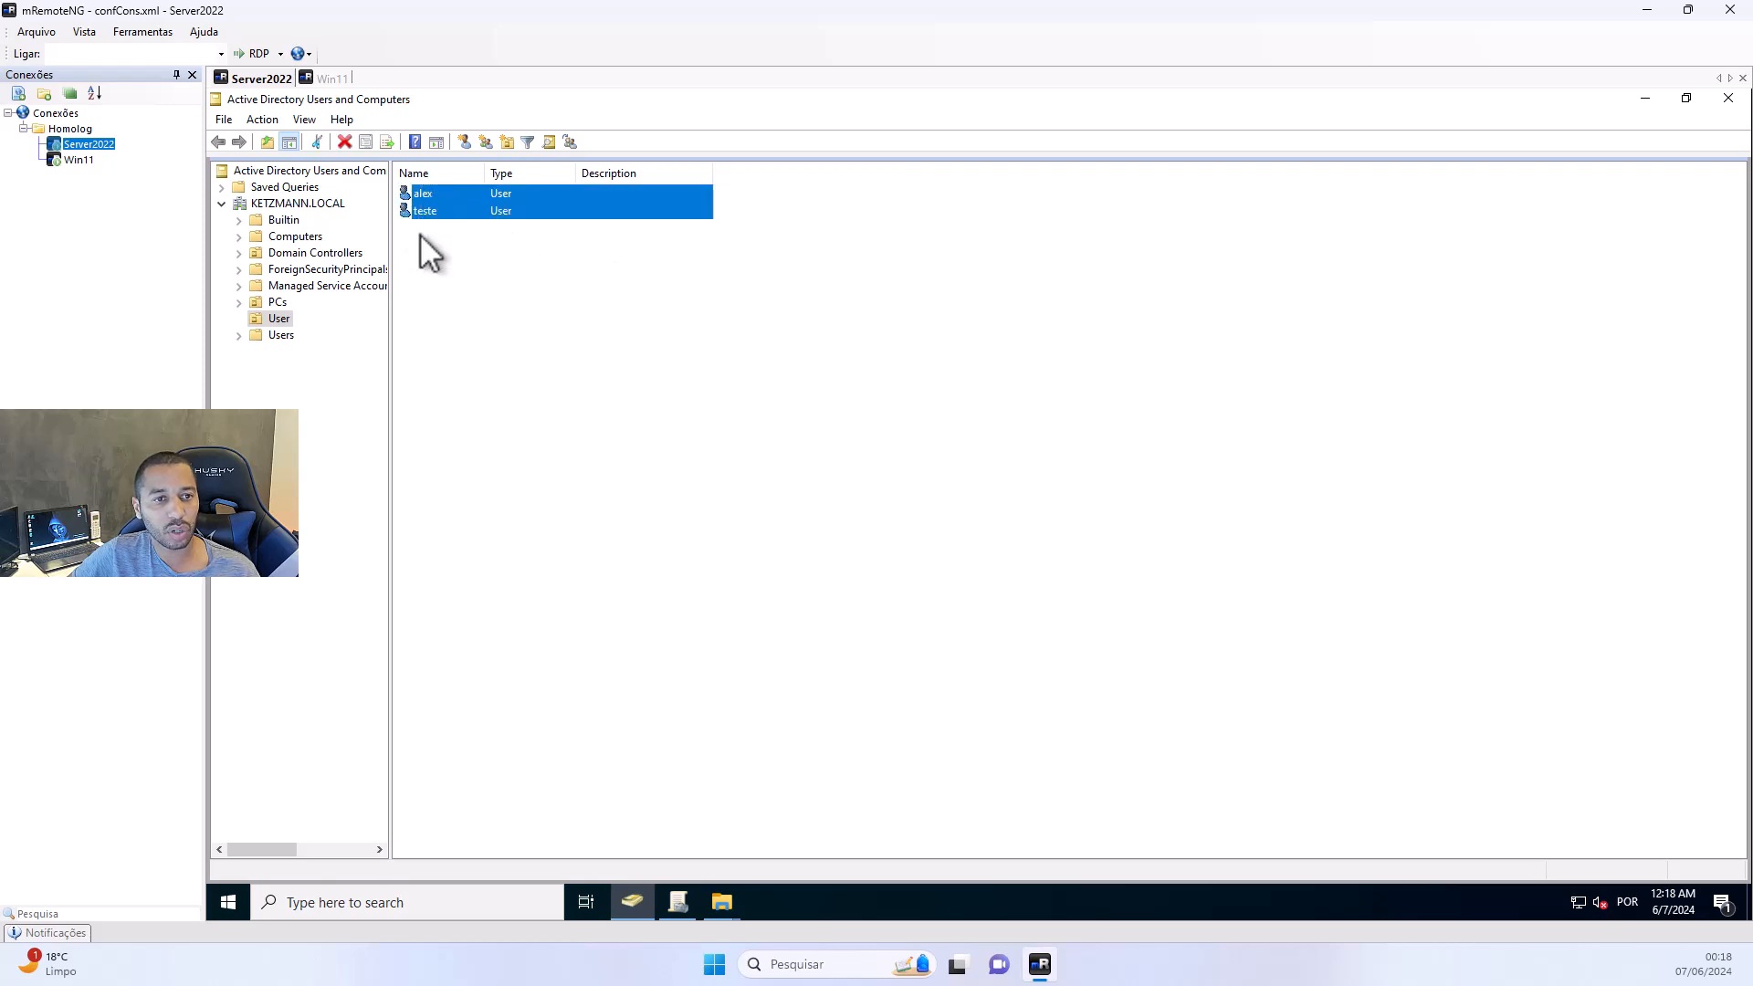
right_click(424, 211)
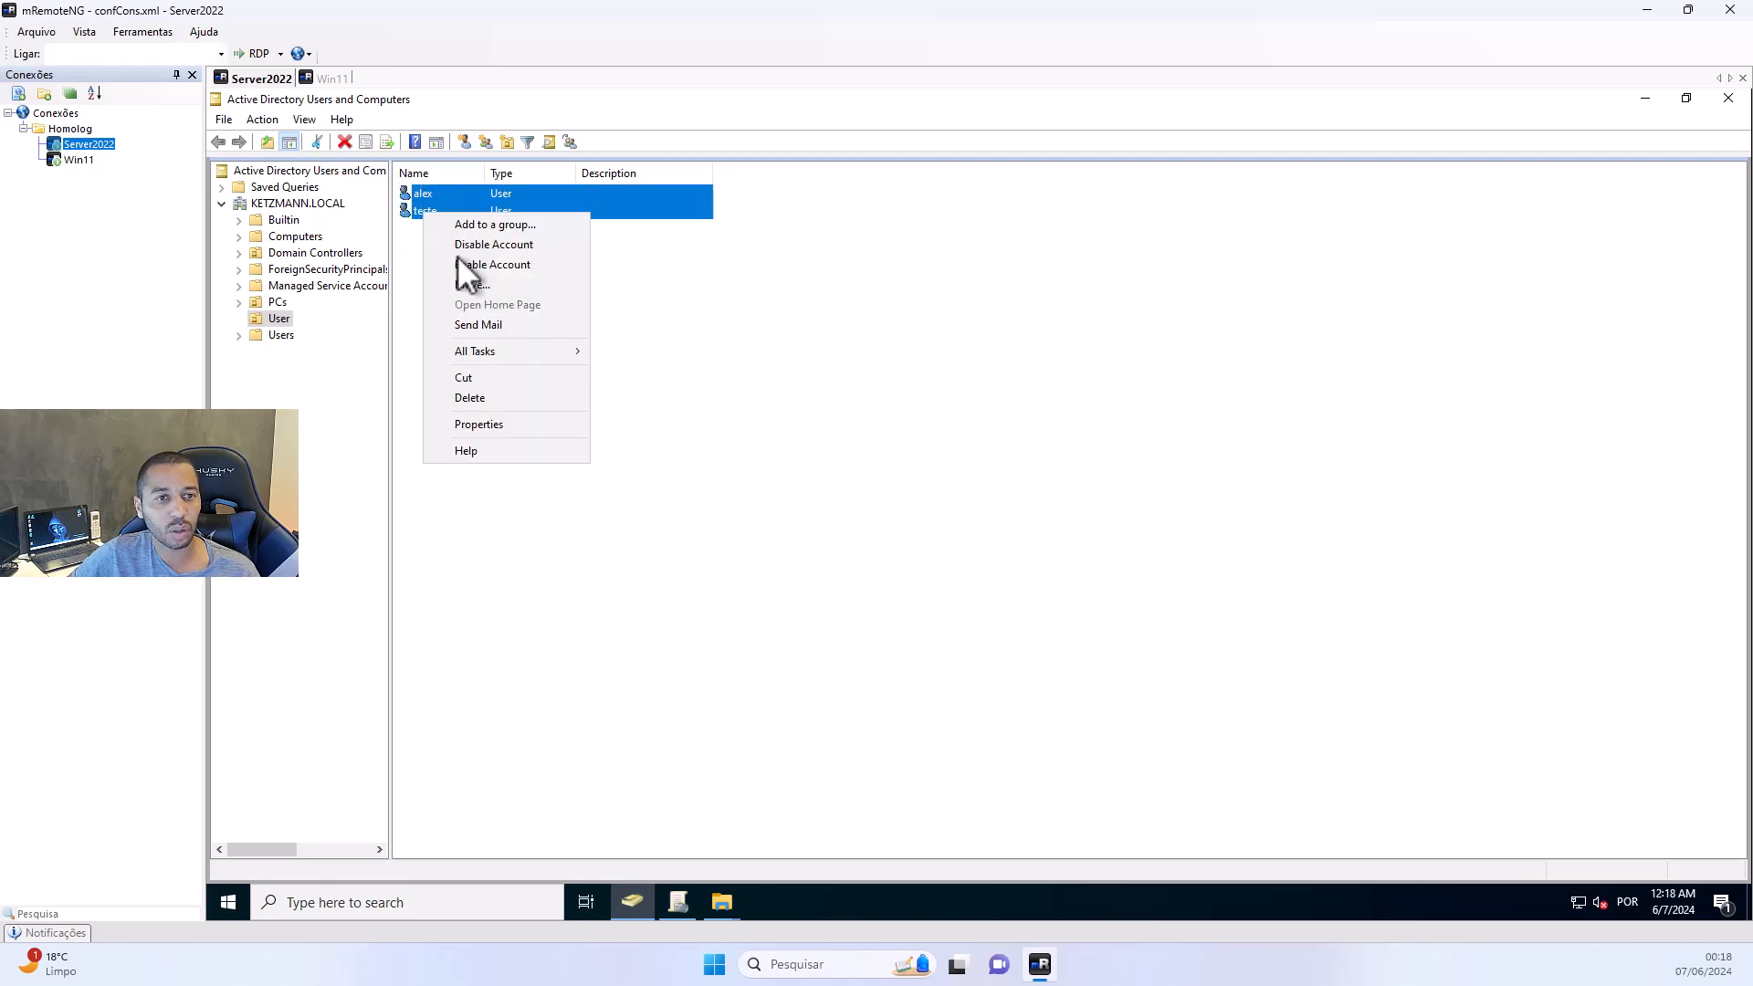
click(481, 426)
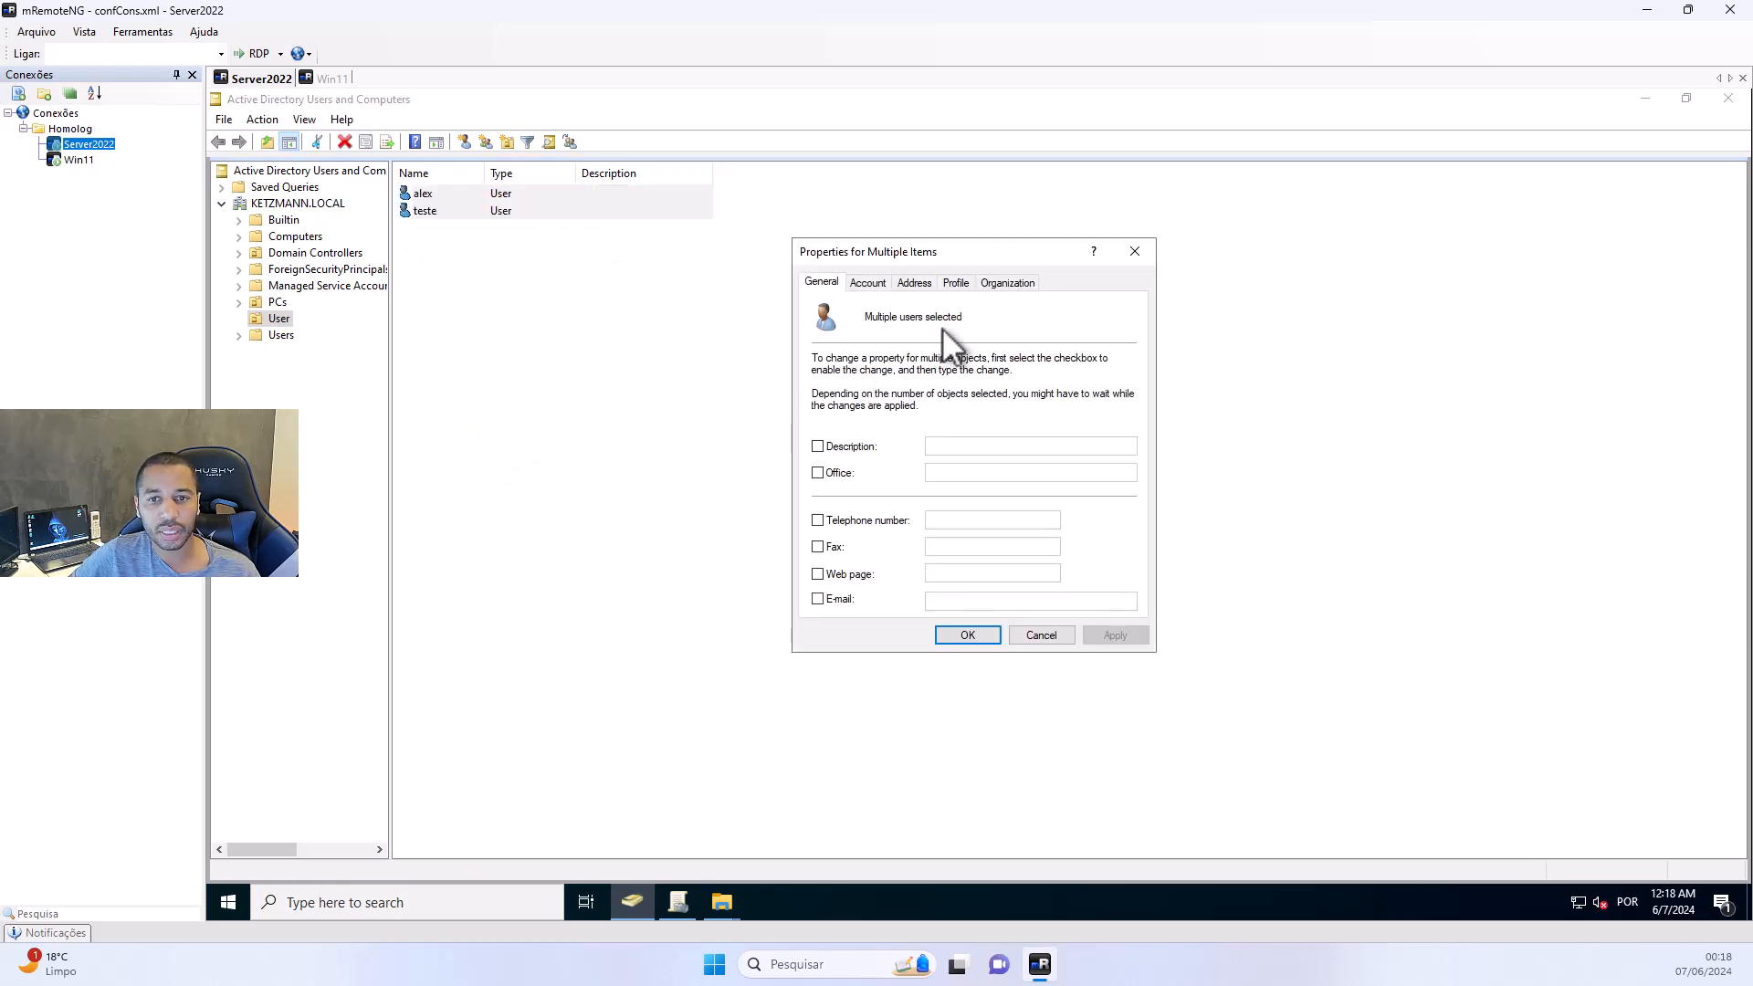
click(875, 287)
click(858, 401)
click(1033, 403)
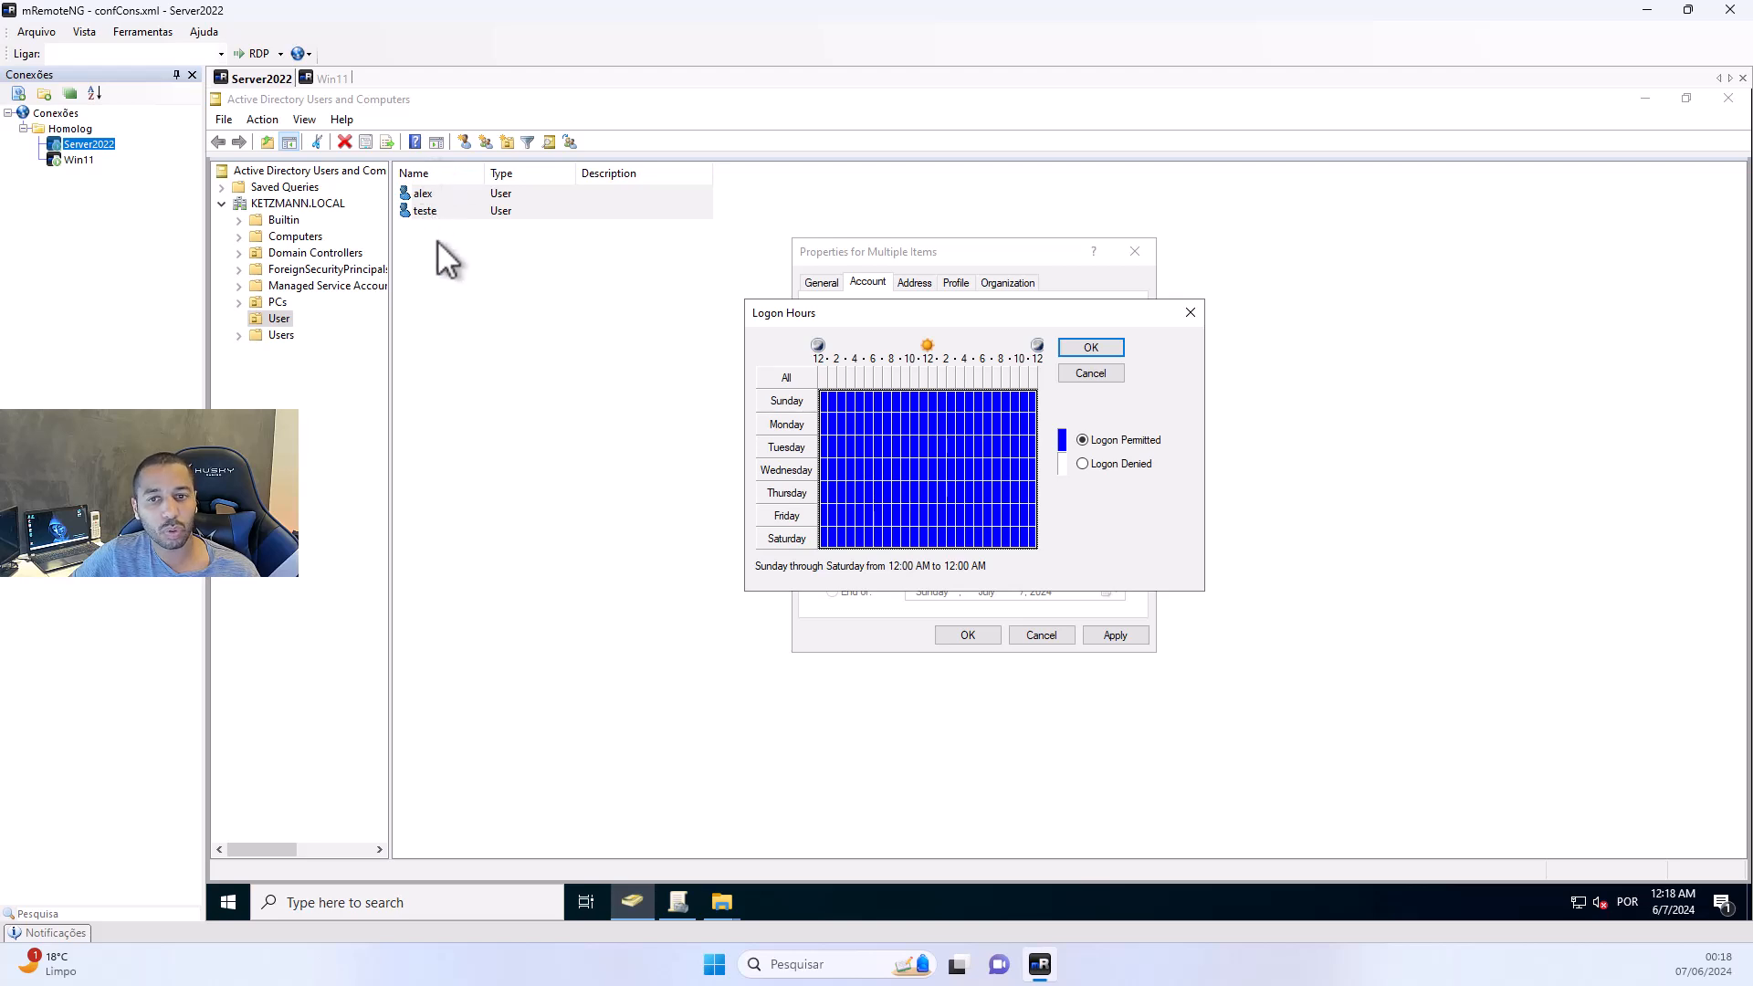
click(1085, 374)
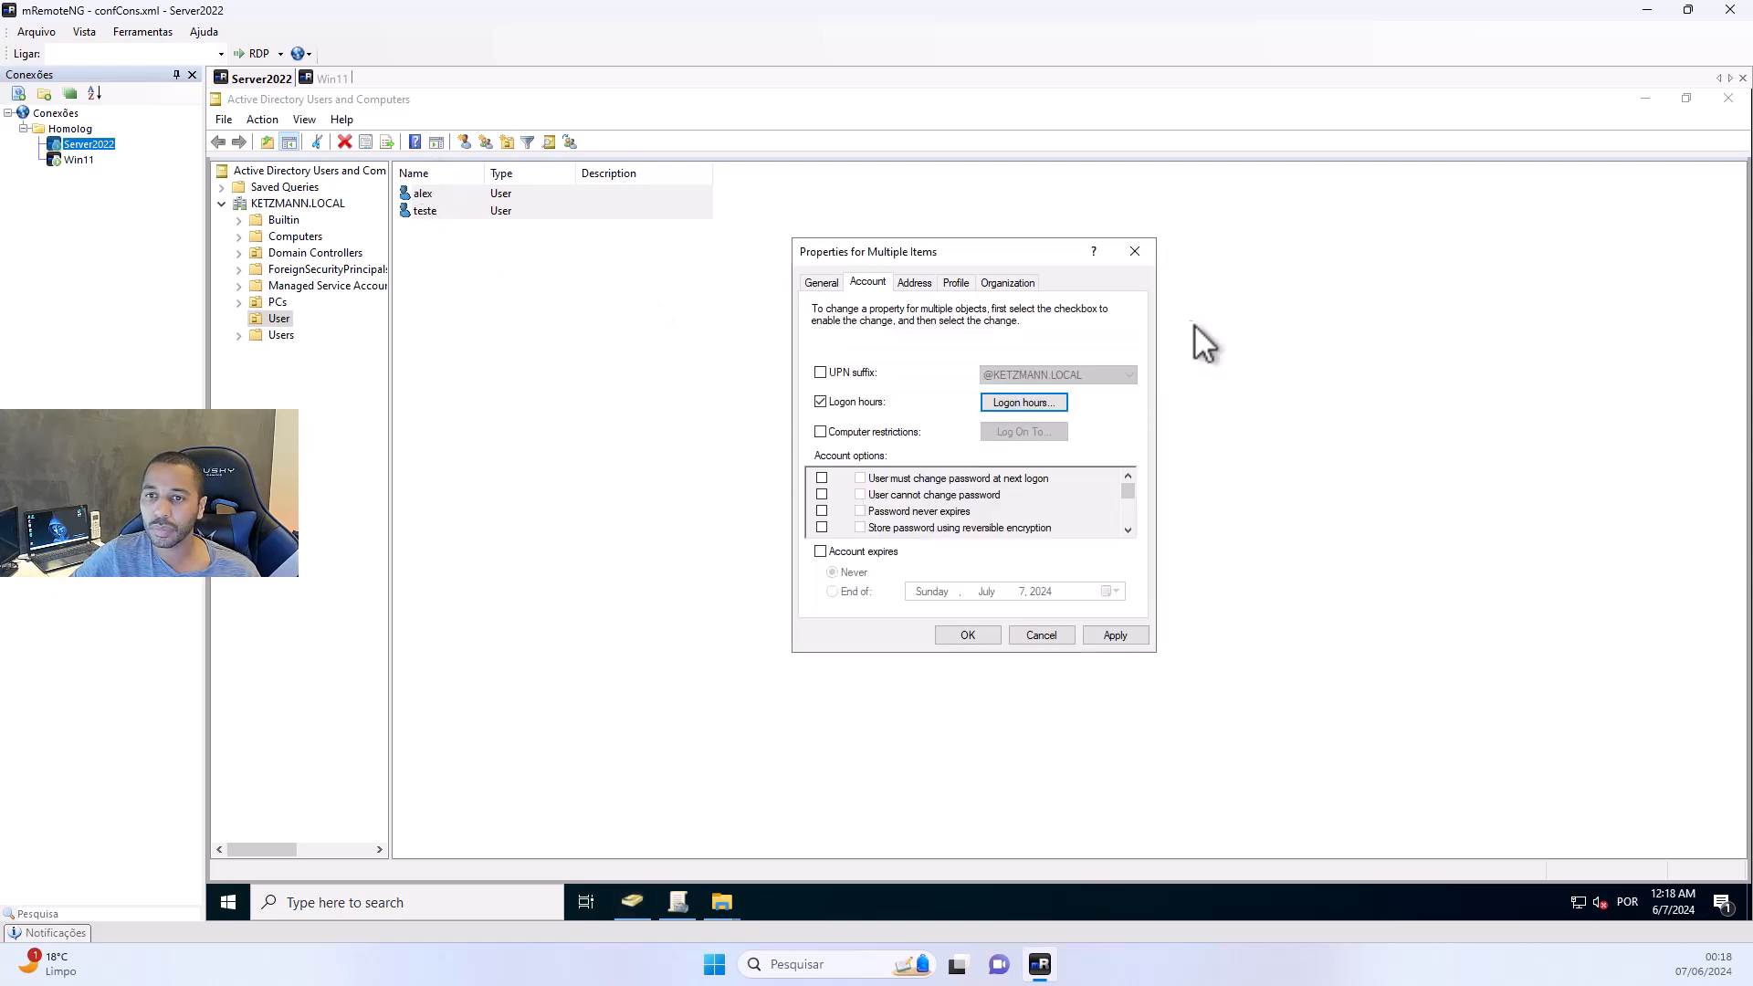
click(1144, 255)
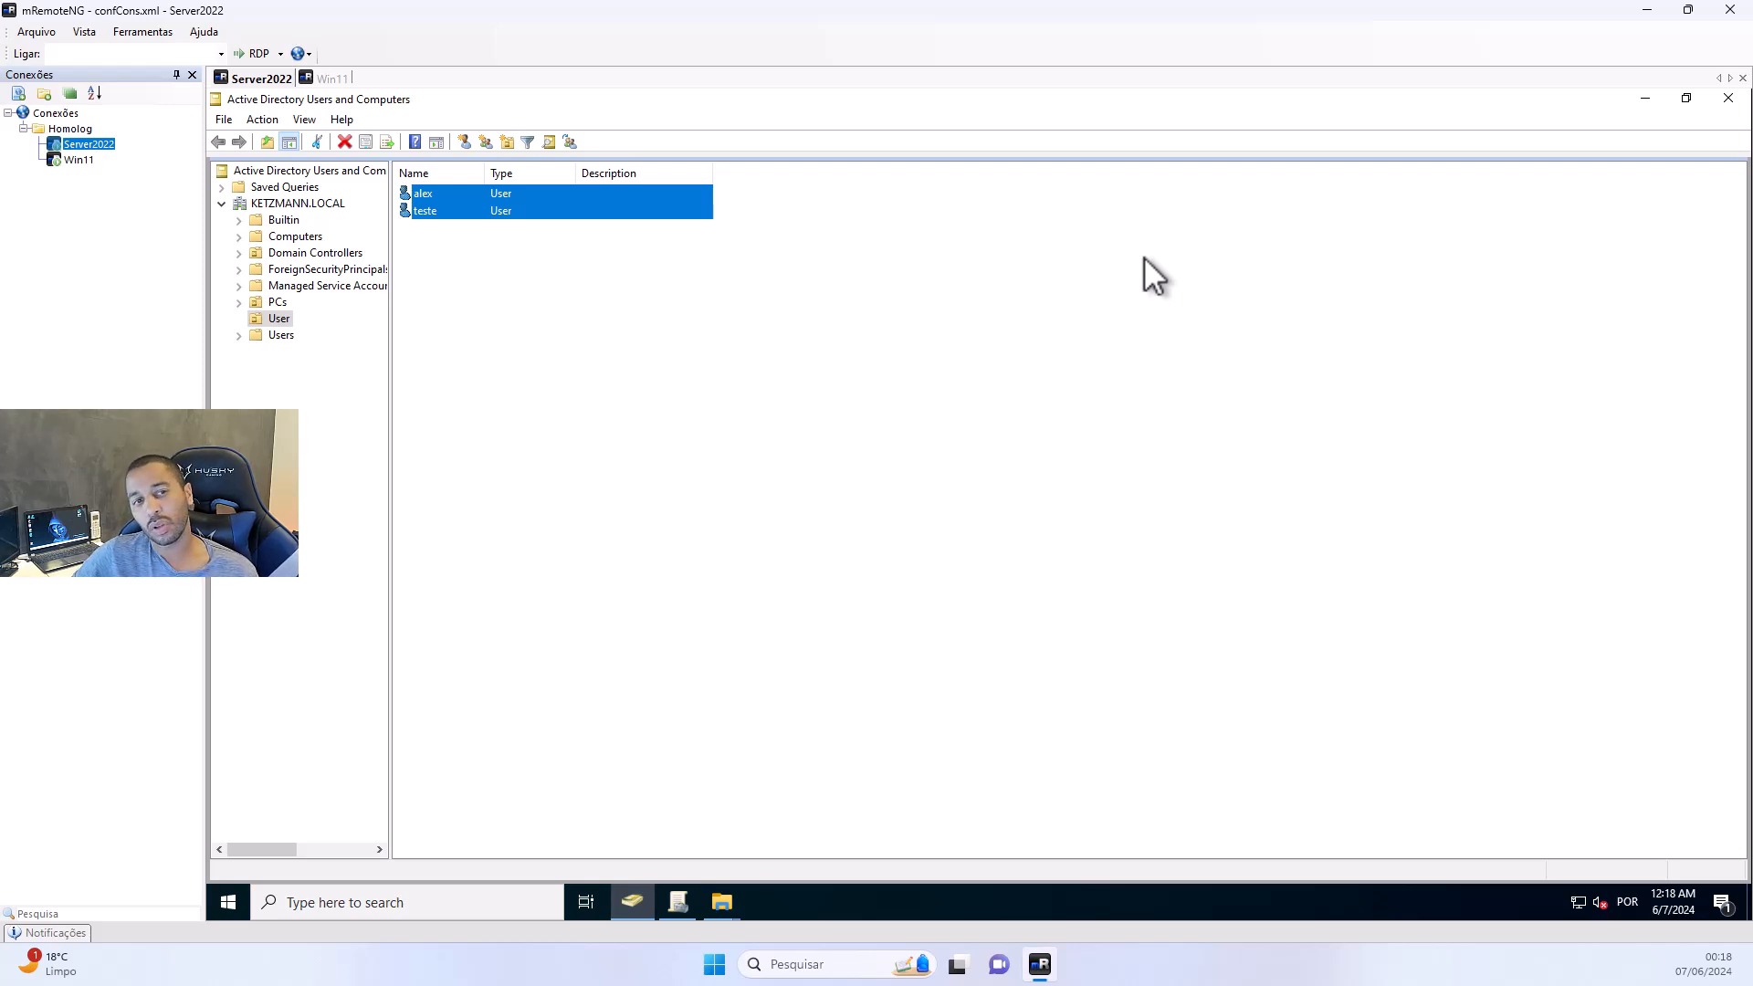
click(484, 241)
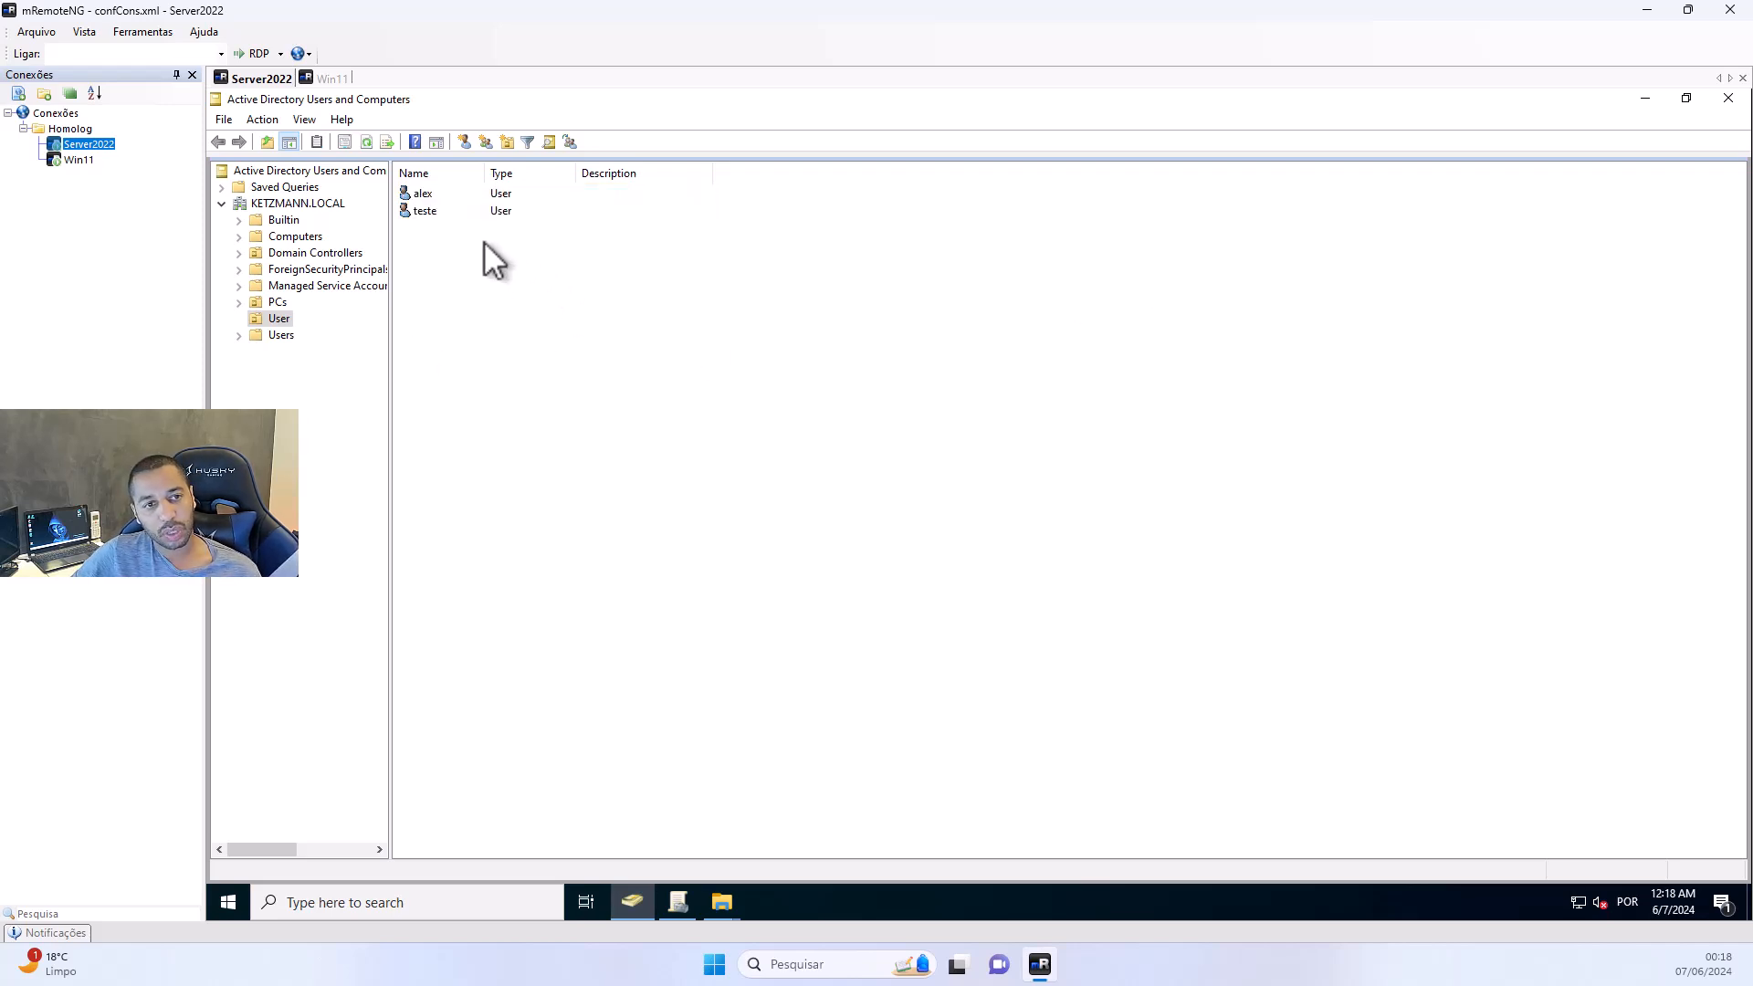
click(431, 197)
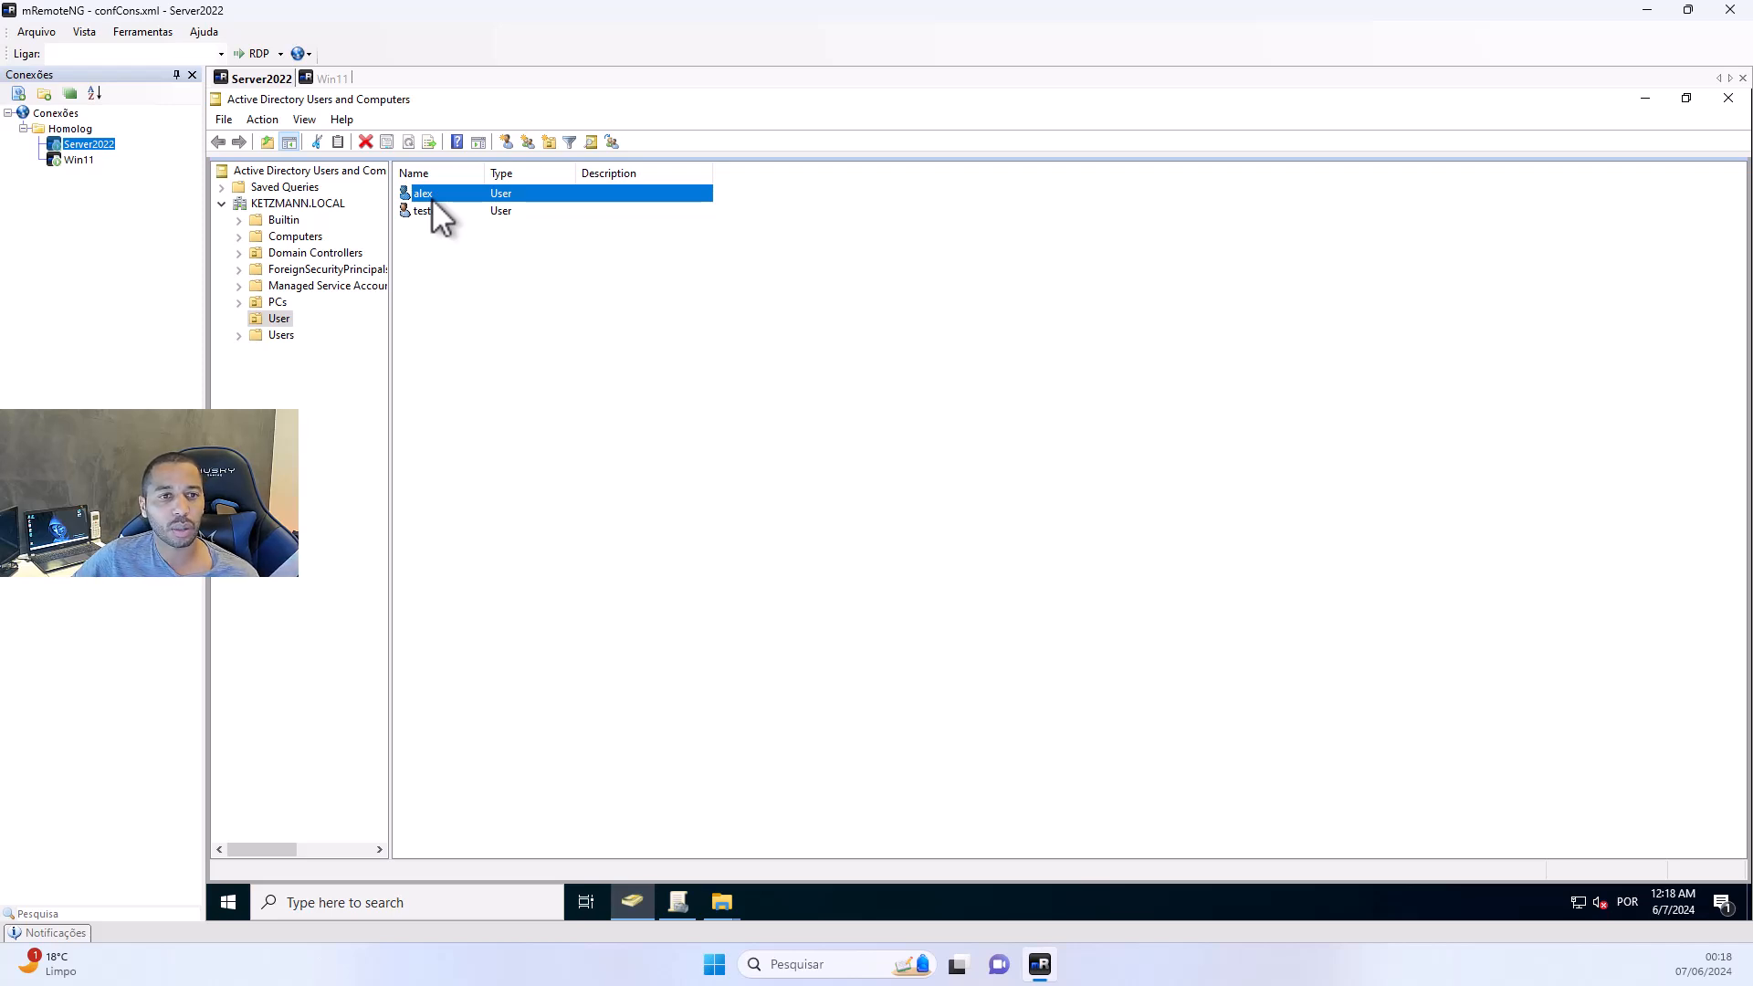
drag(443, 238, 381, 178)
click(445, 363)
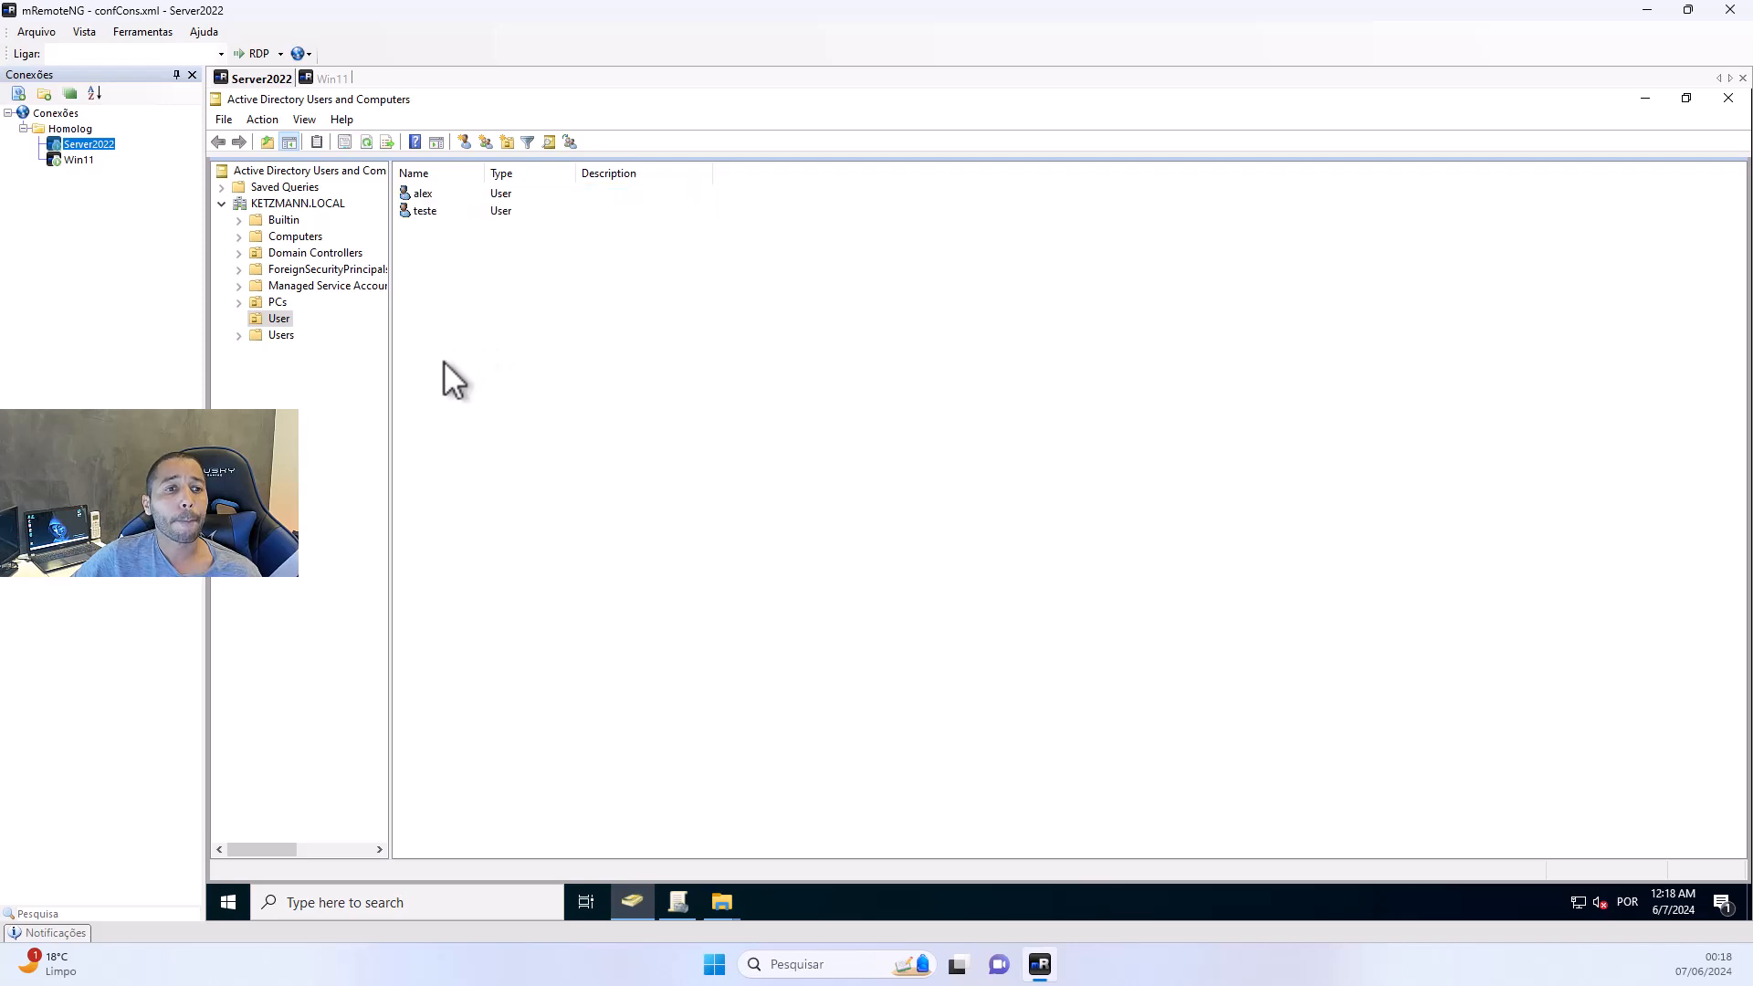
click(420, 195)
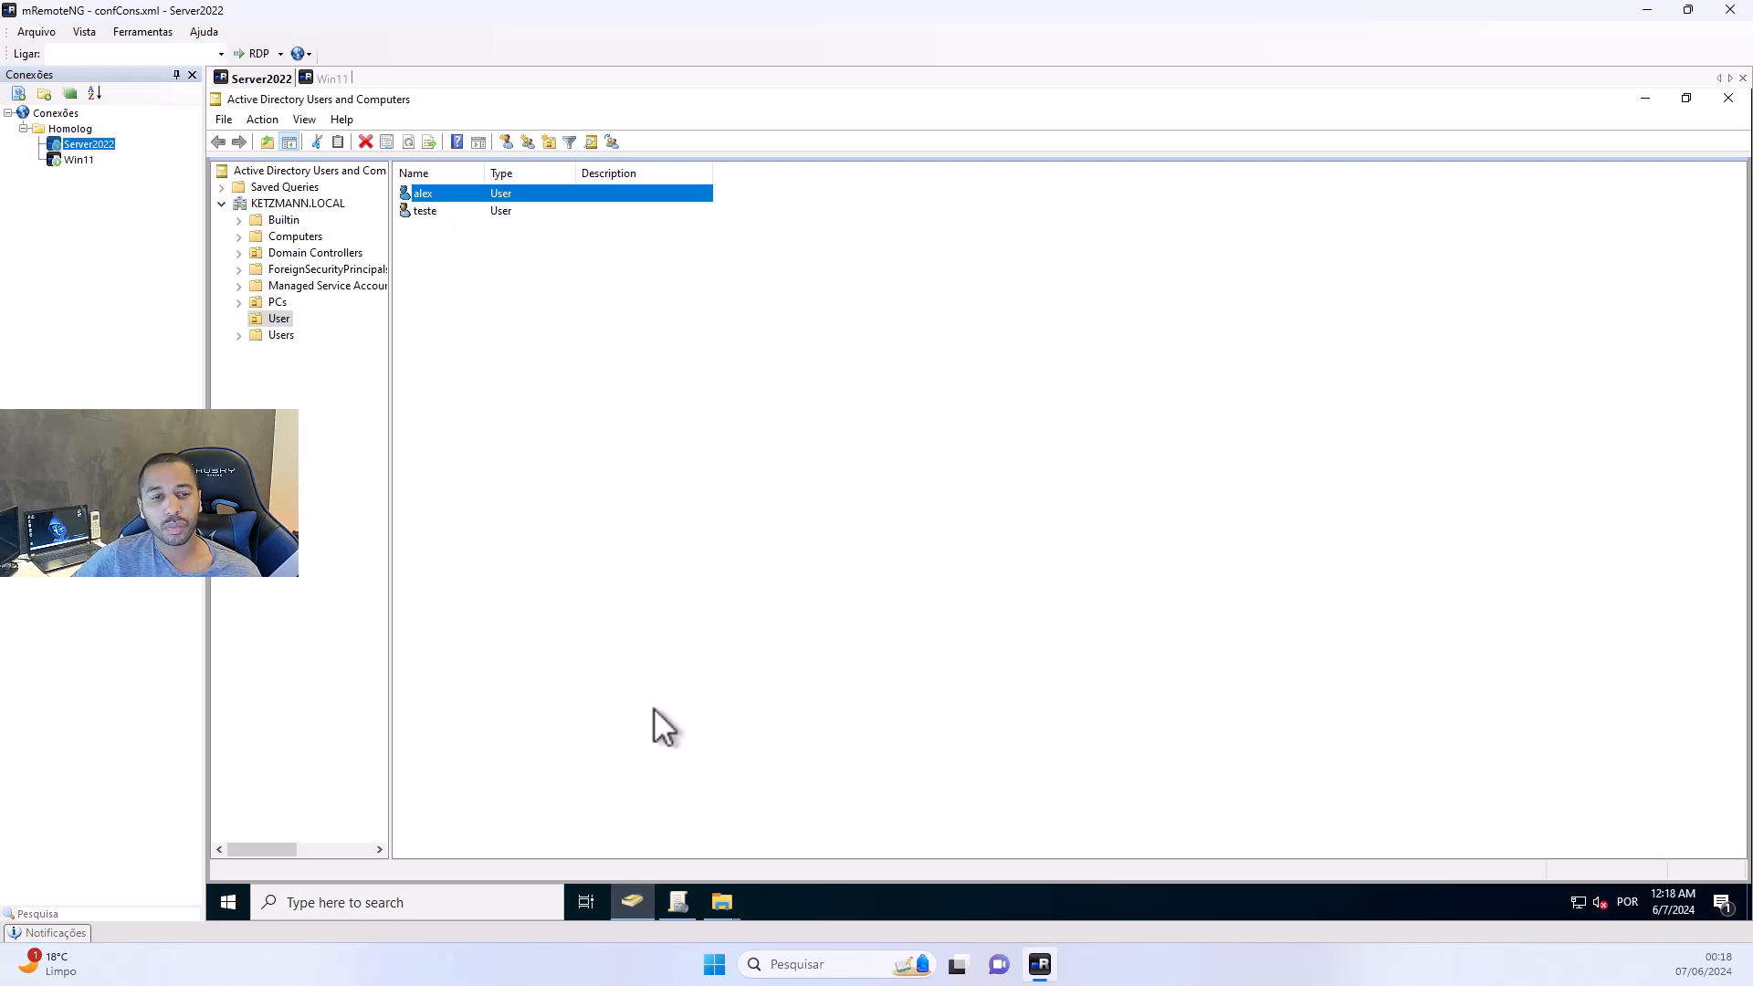
Launch Group Policy Management from Server Manager on Server2022, and close Server Manager
click(223, 904)
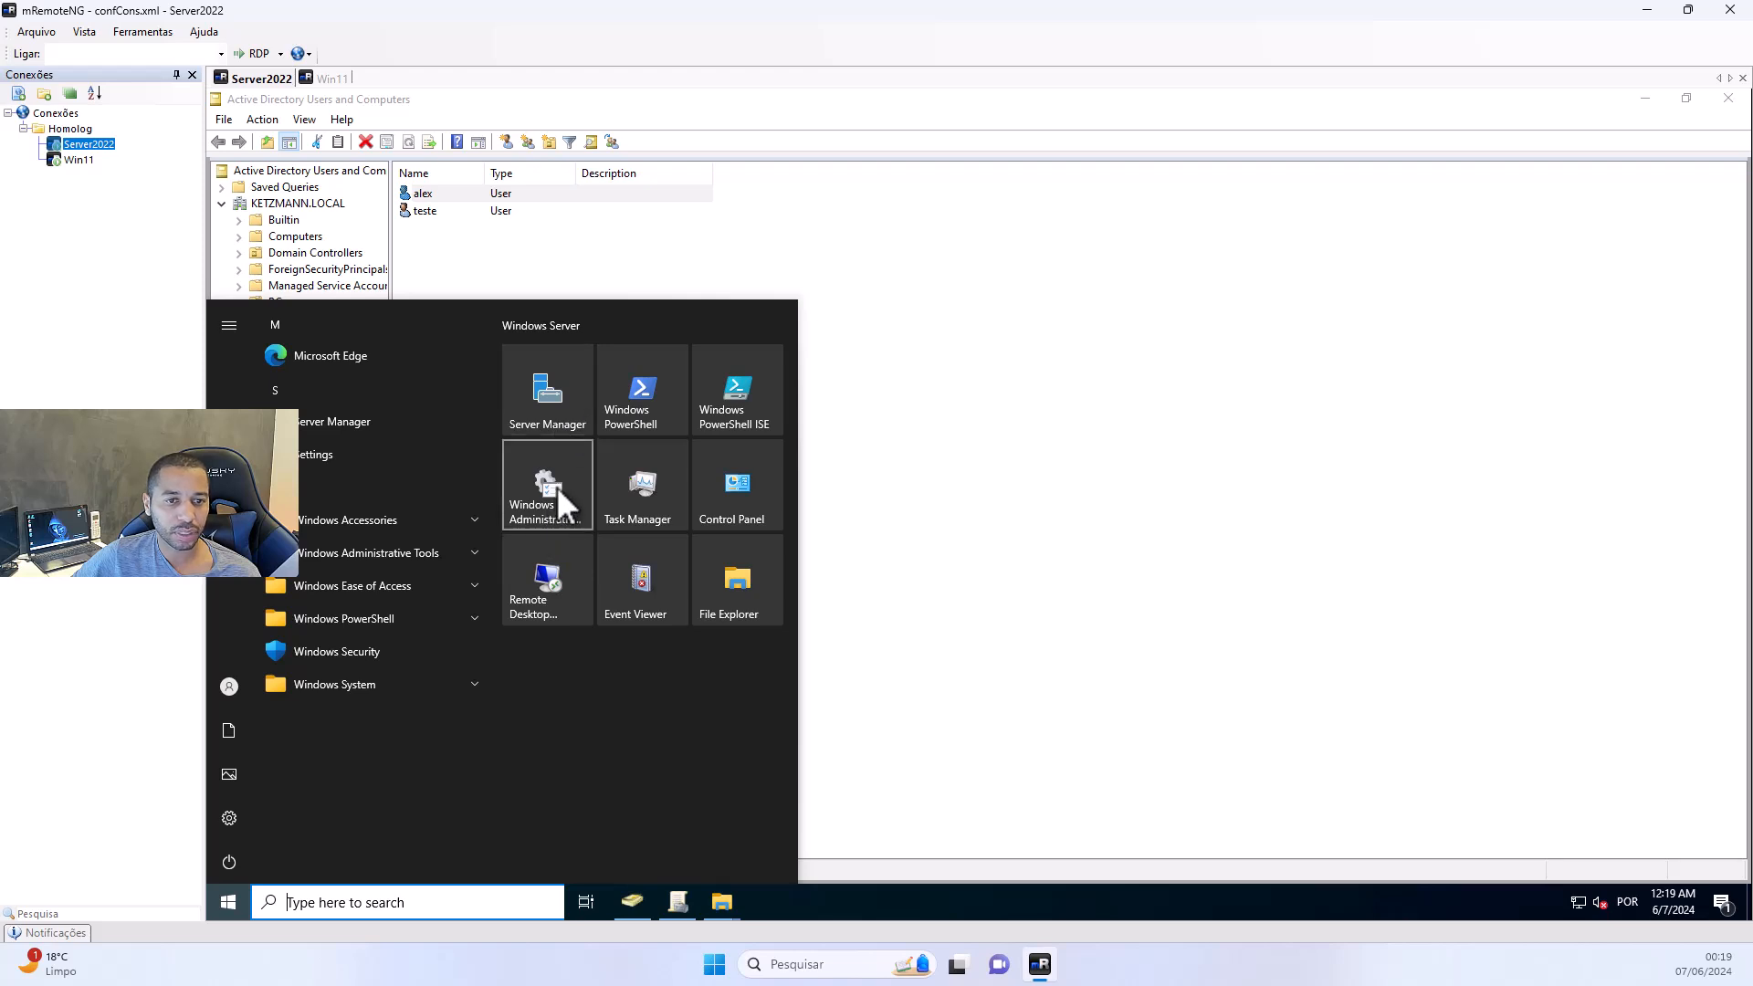
click(548, 420)
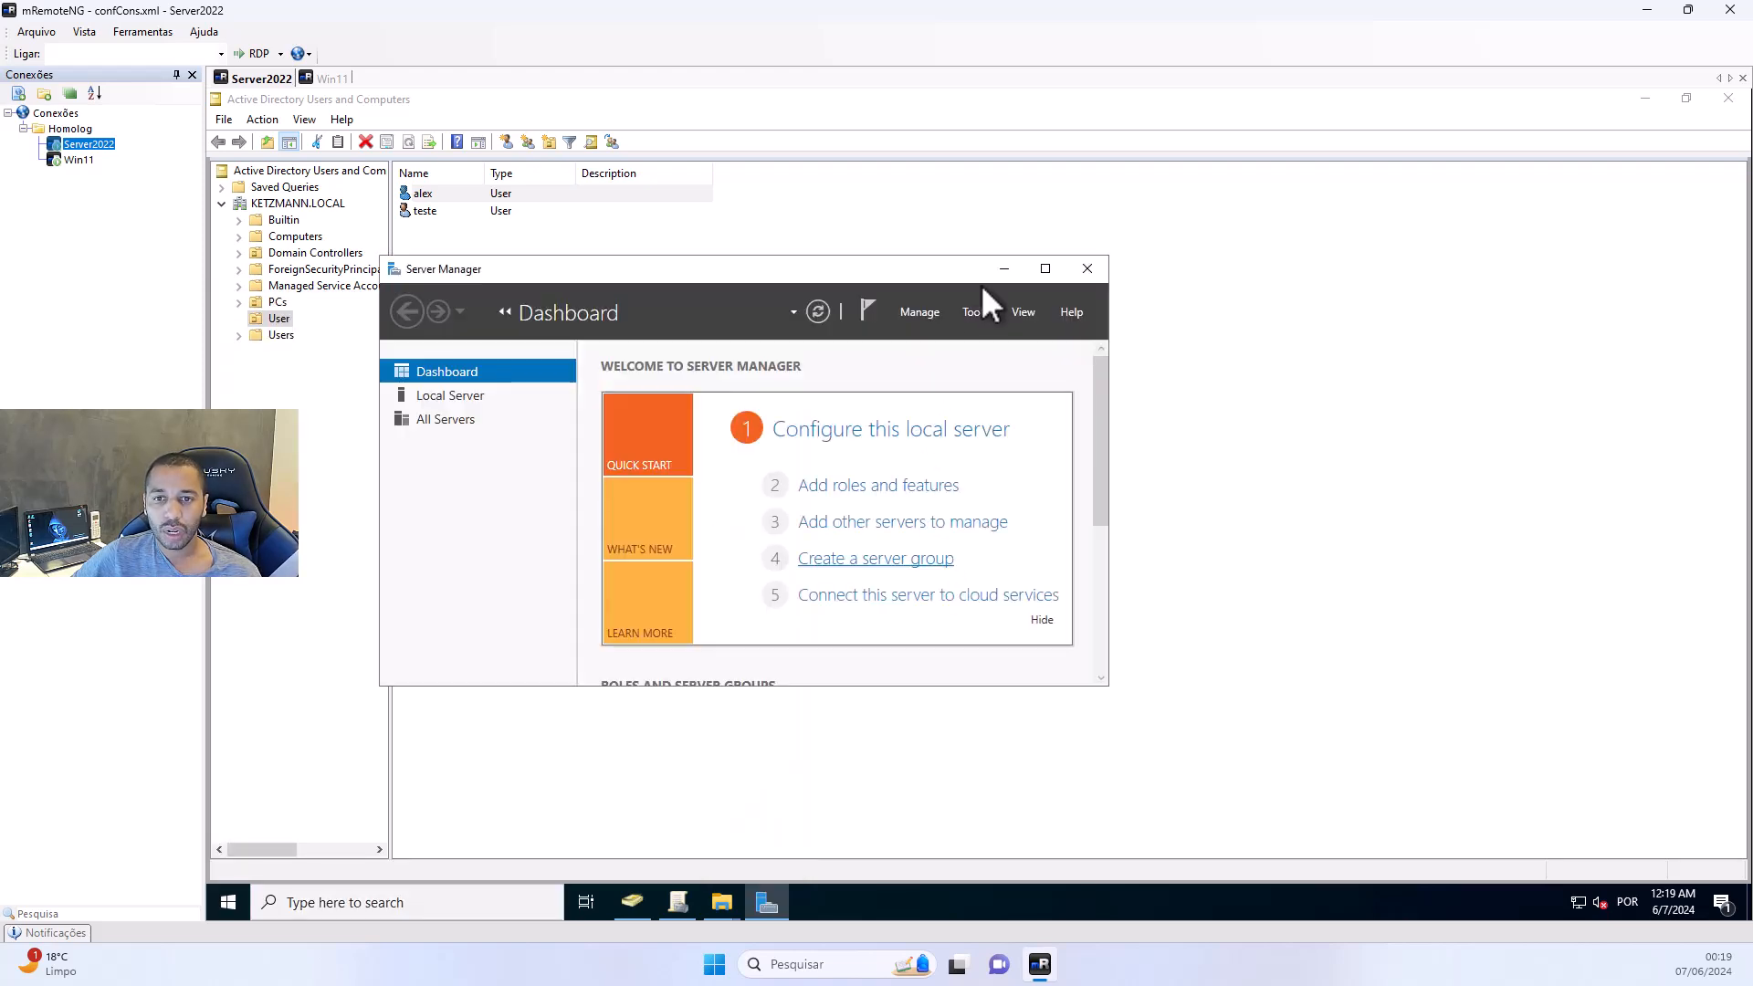
click(974, 312)
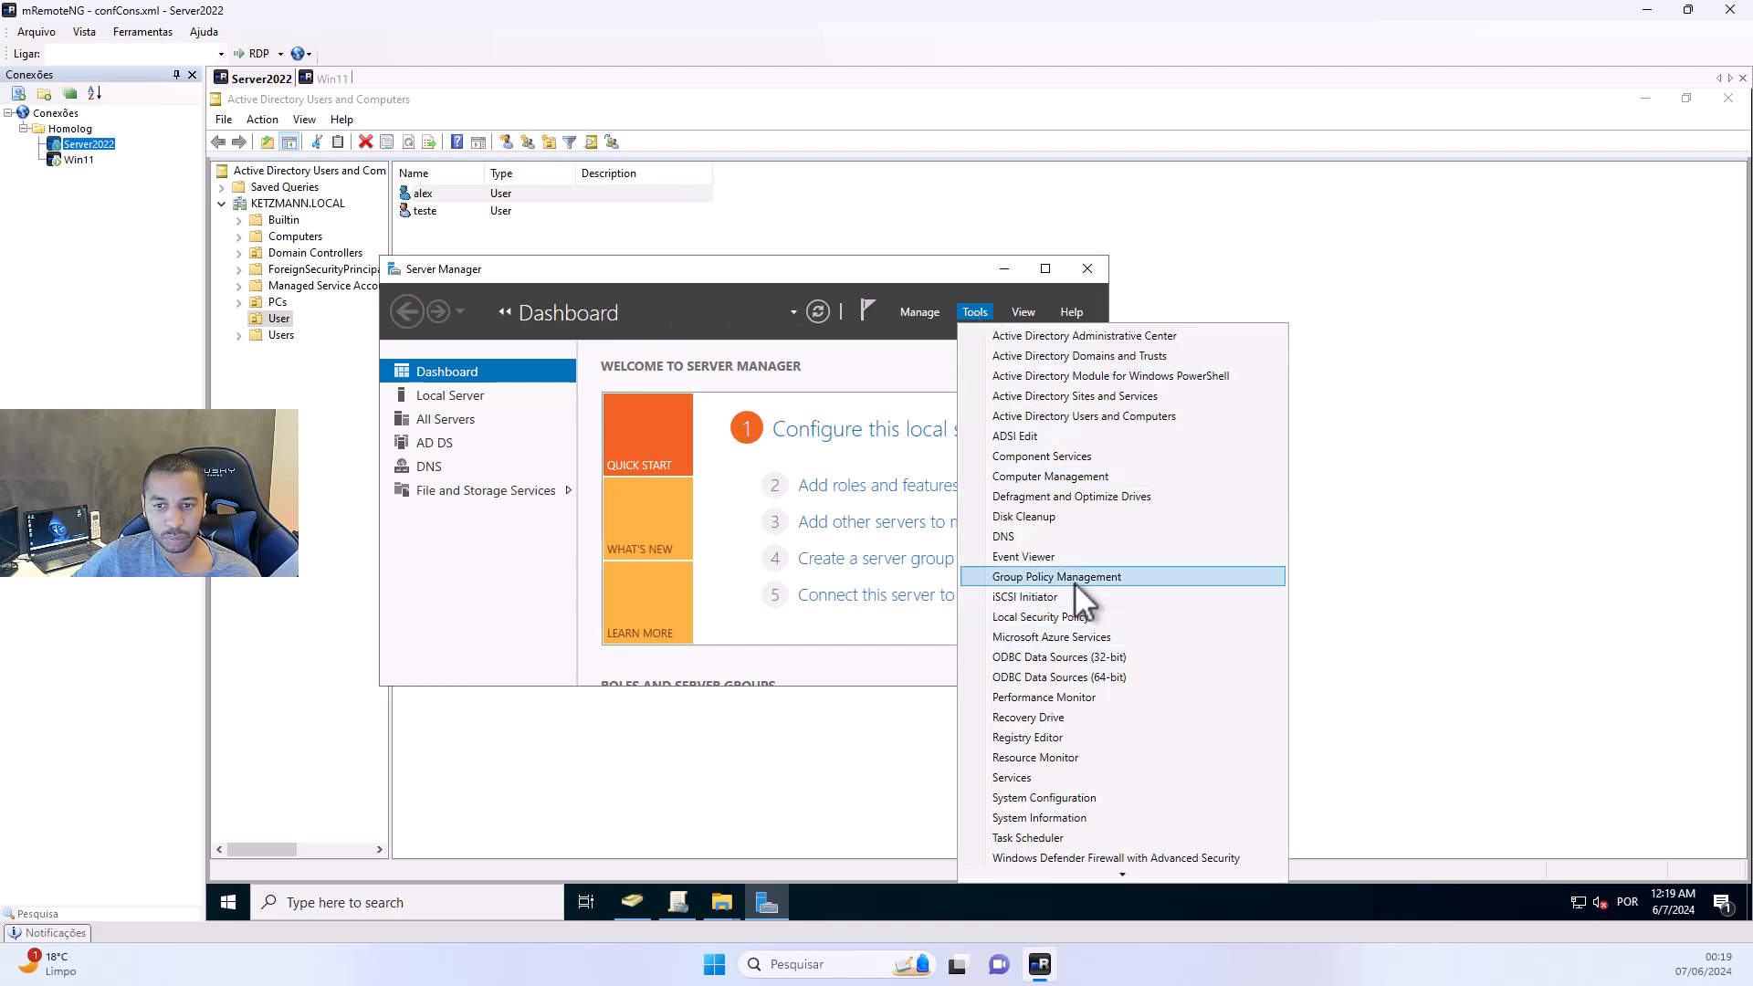
click(1074, 580)
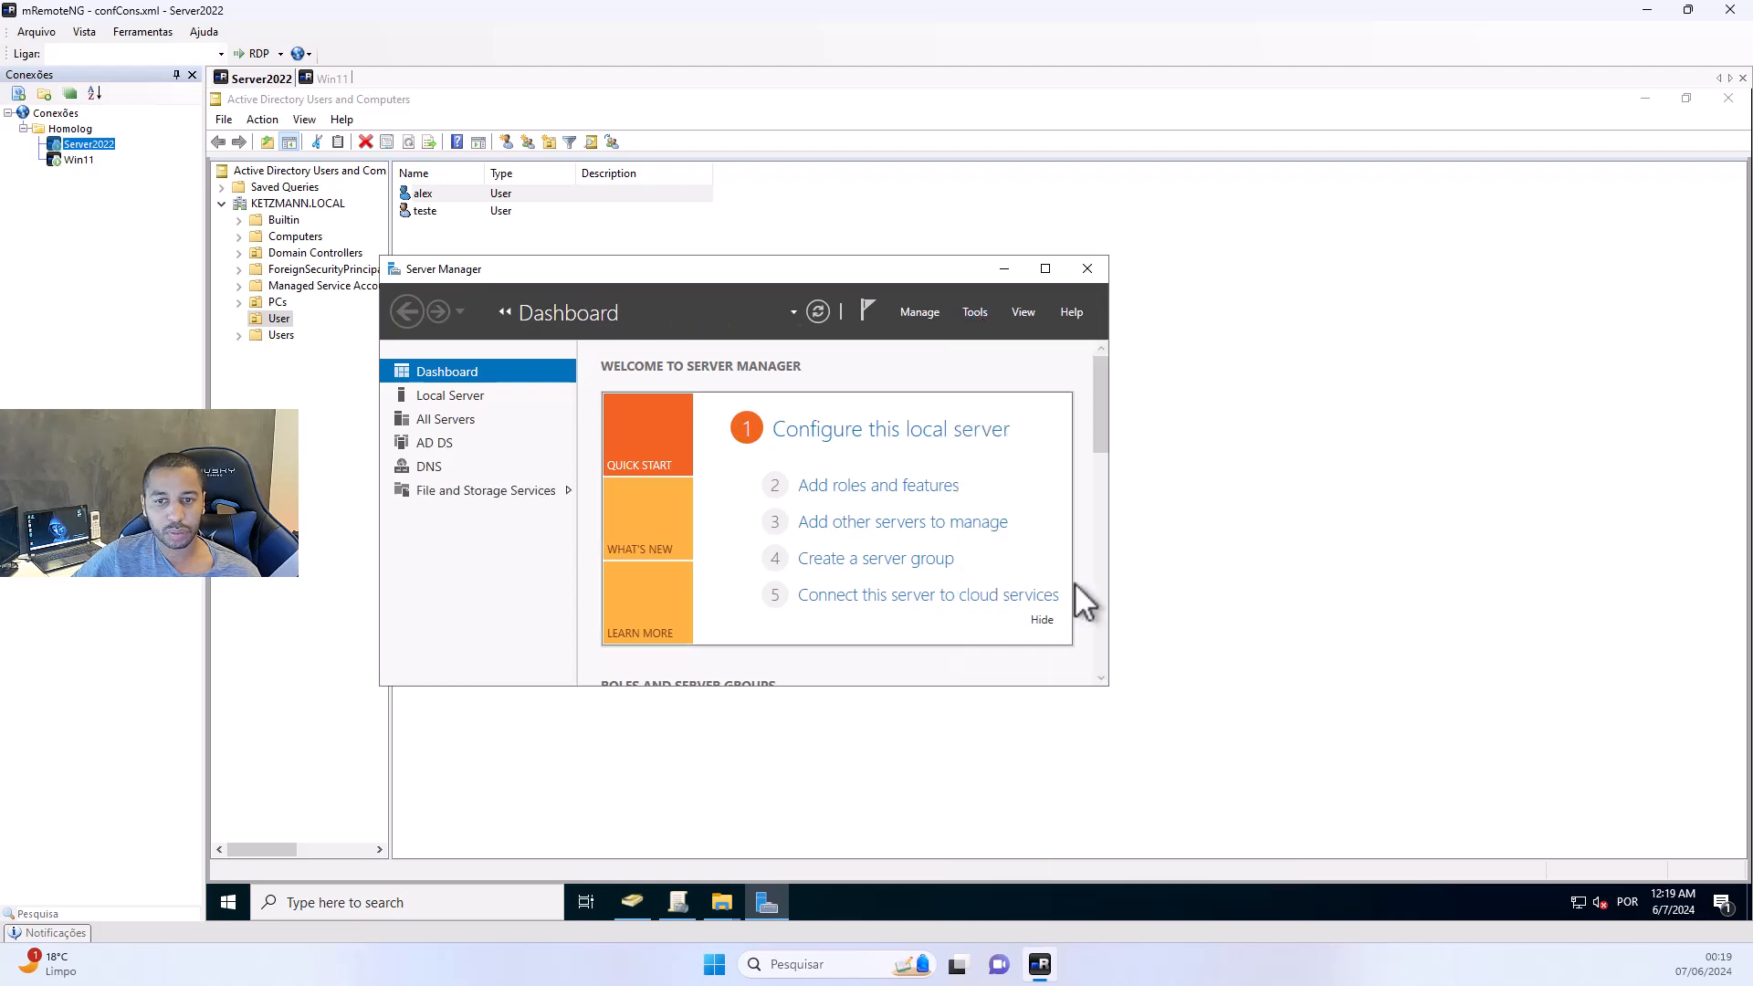
click(1087, 270)
Expand the forest down to the KETZMANN.LOCAL domain, widen the console tree, select the User organizational unit, and reposition the console
click(337, 307)
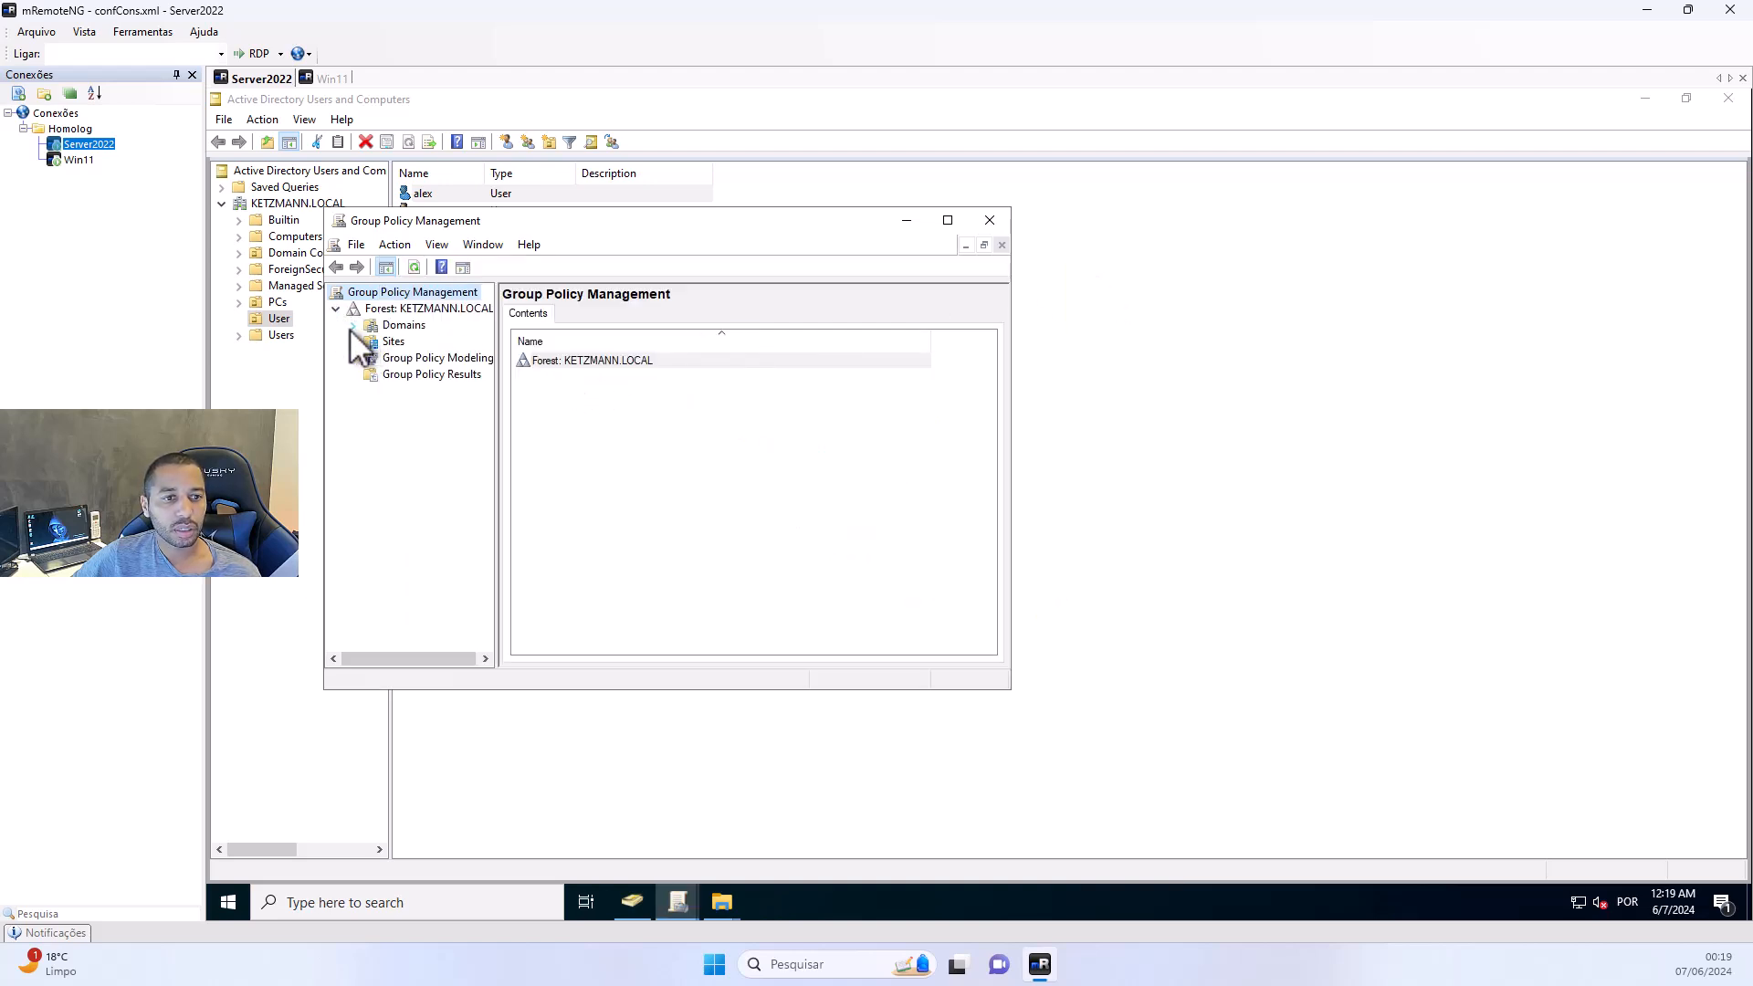
click(352, 325)
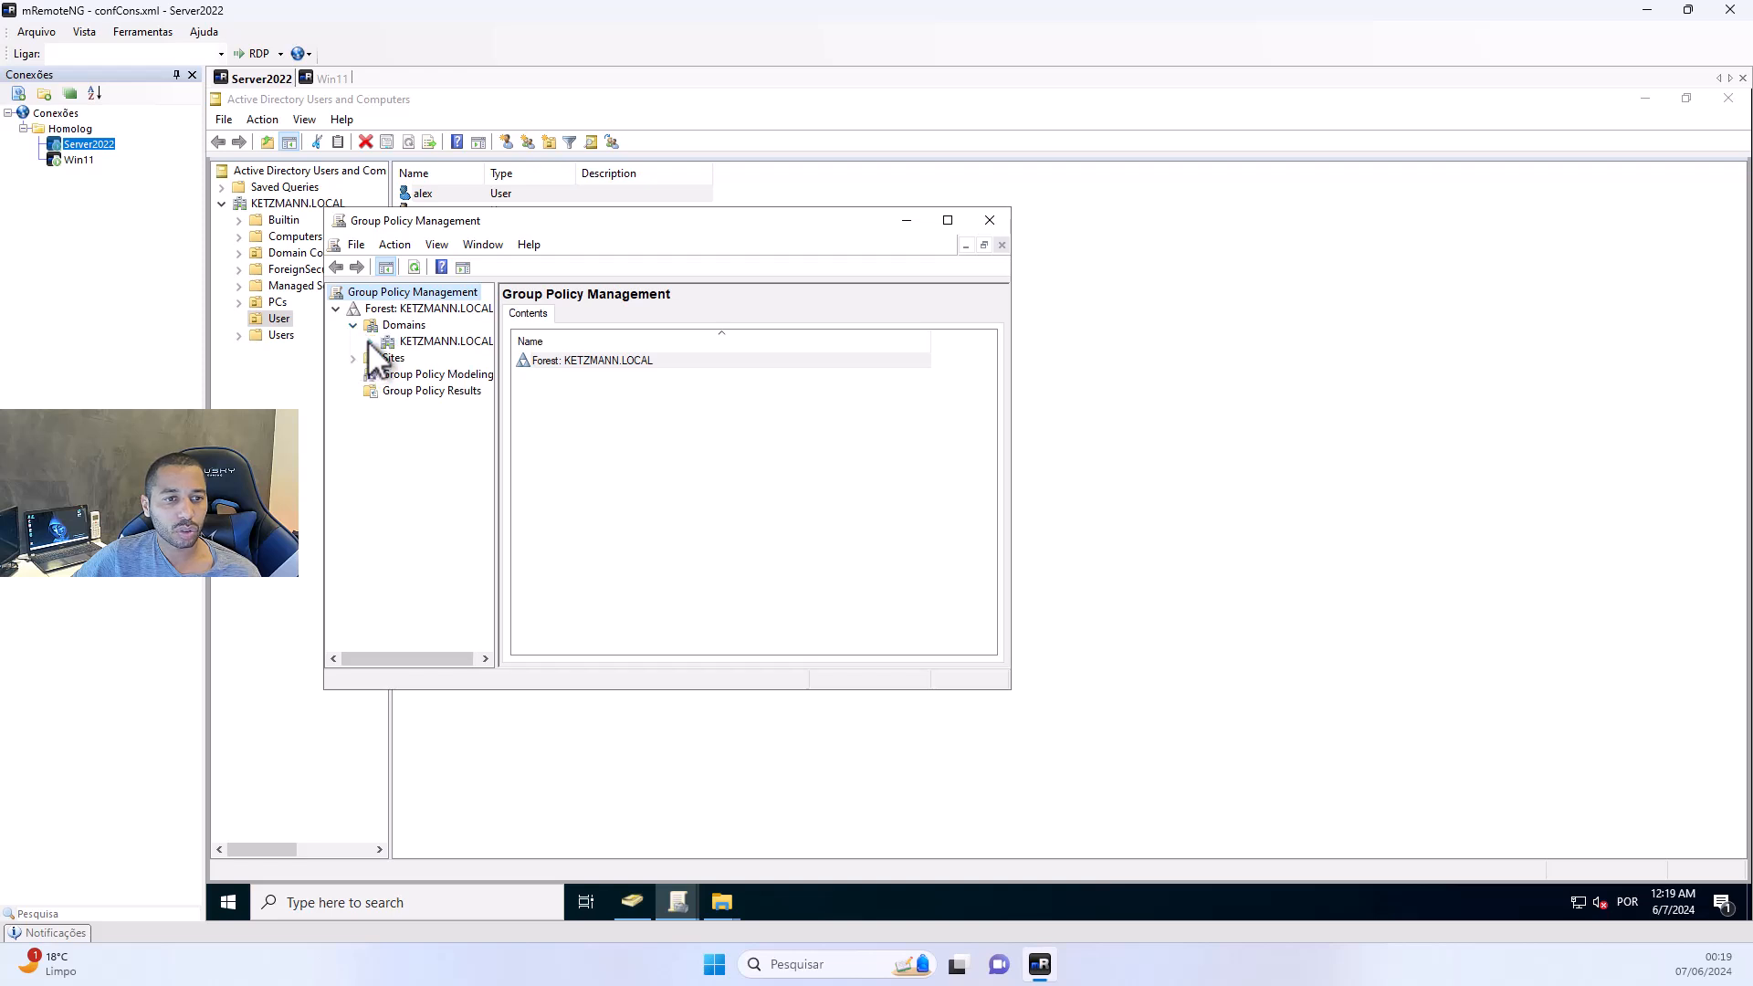
click(370, 342)
drag(565, 223, 640, 208)
drag(575, 406, 678, 392)
click(478, 413)
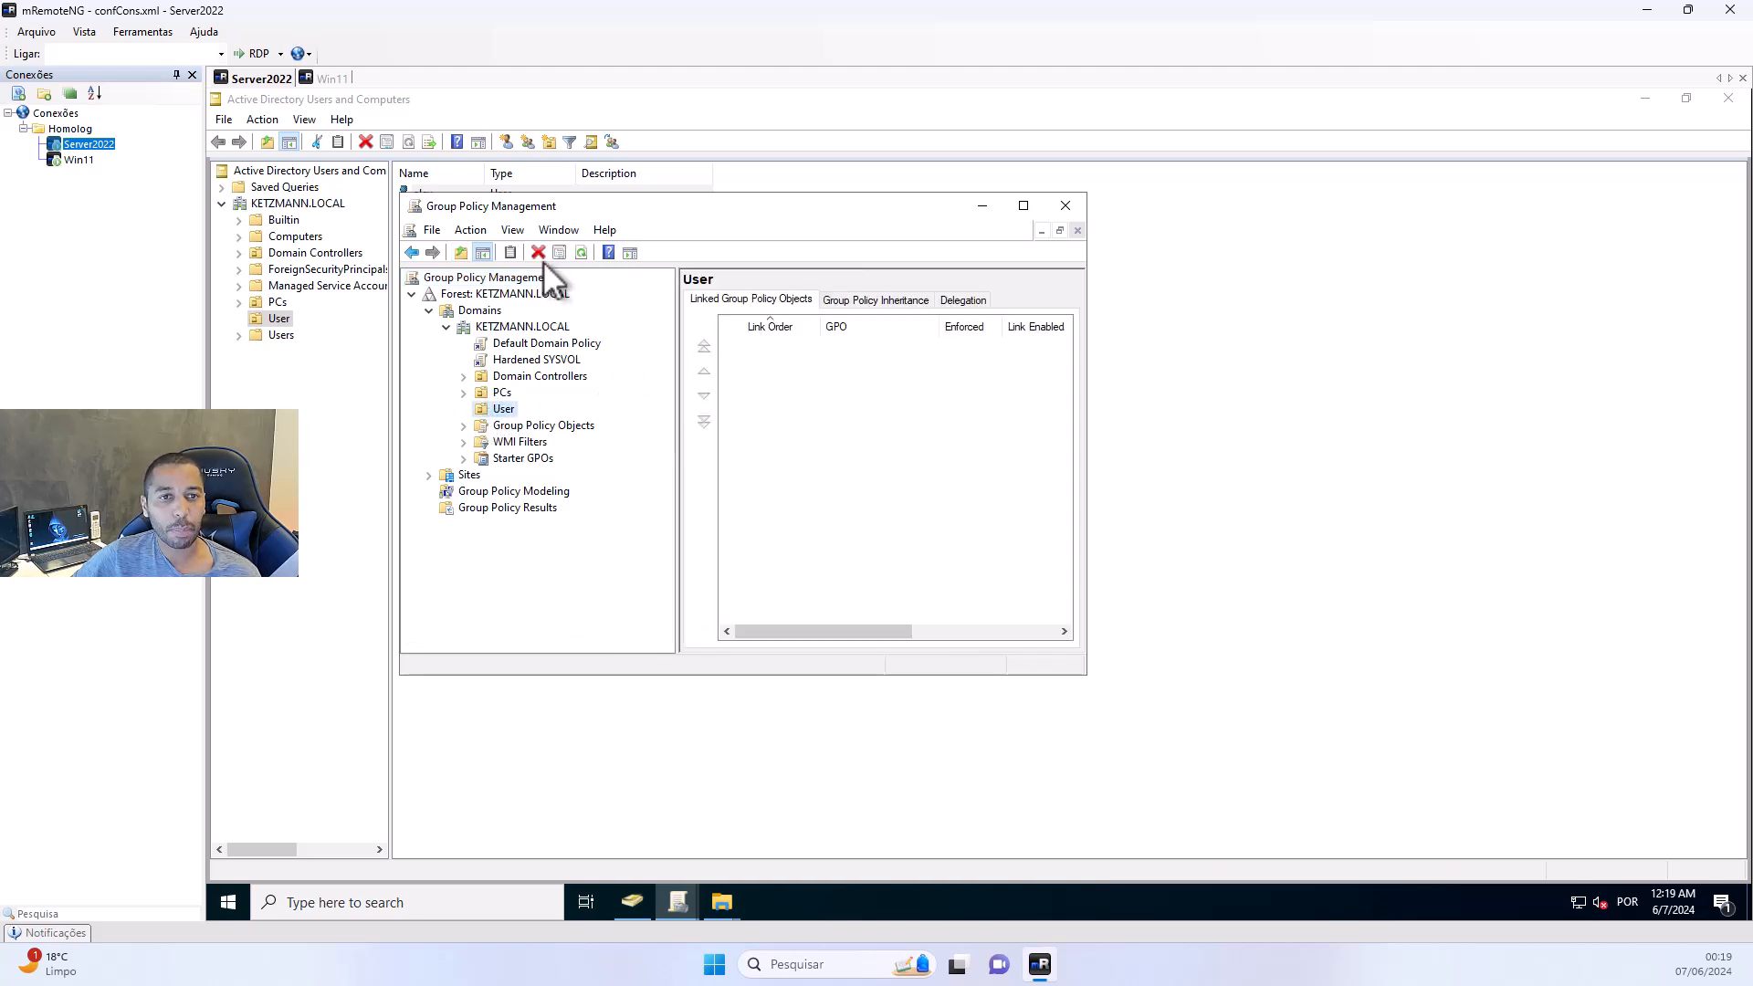
drag(572, 210, 790, 308)
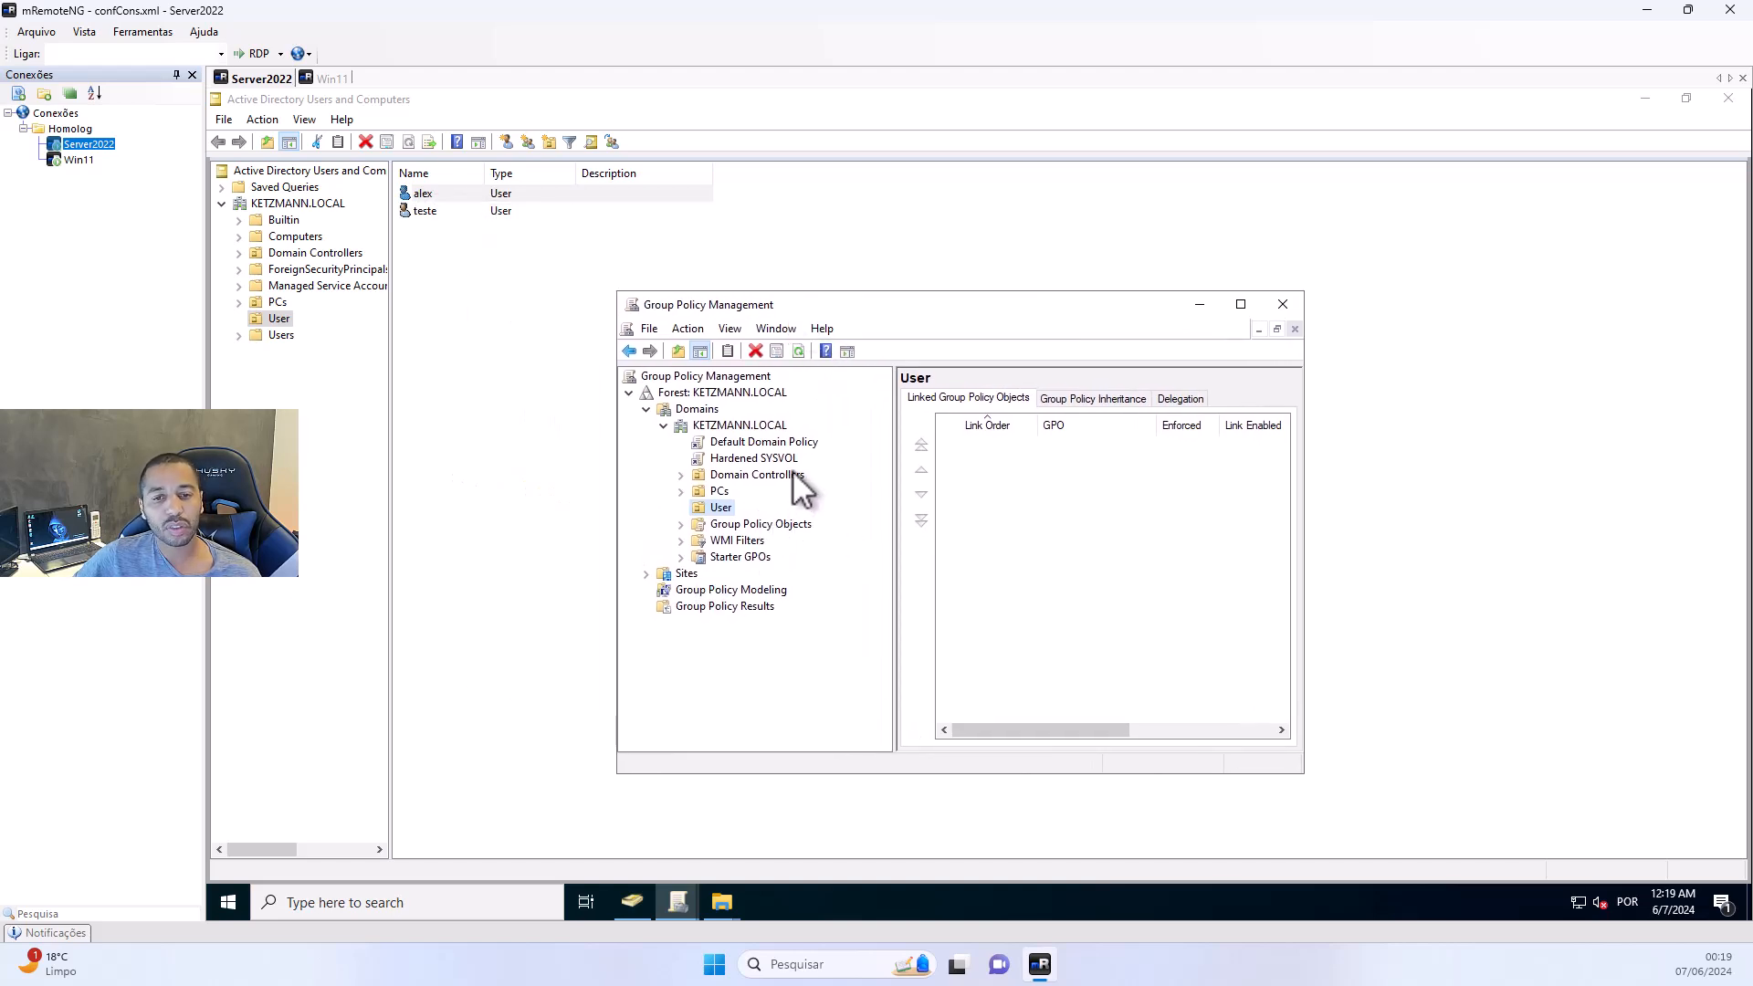
Create a GPO named "Bloqueio de horário de logon" linked to the User organizational unit
right_click(717, 506)
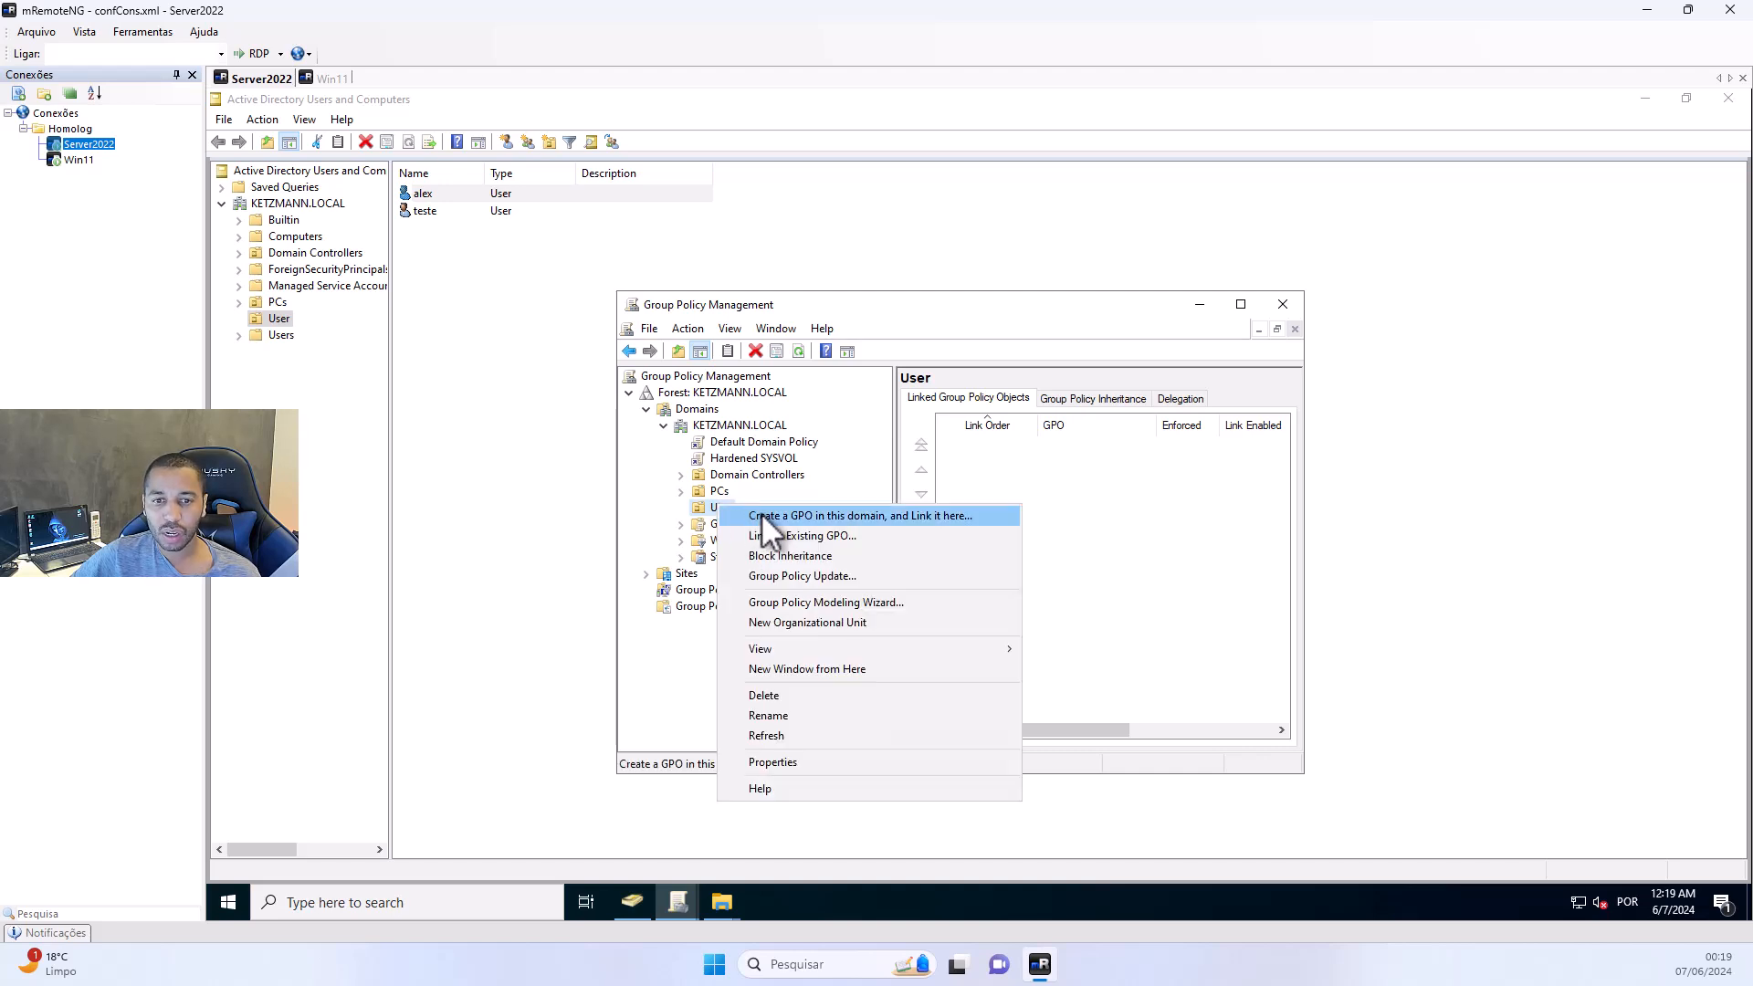
click(760, 515)
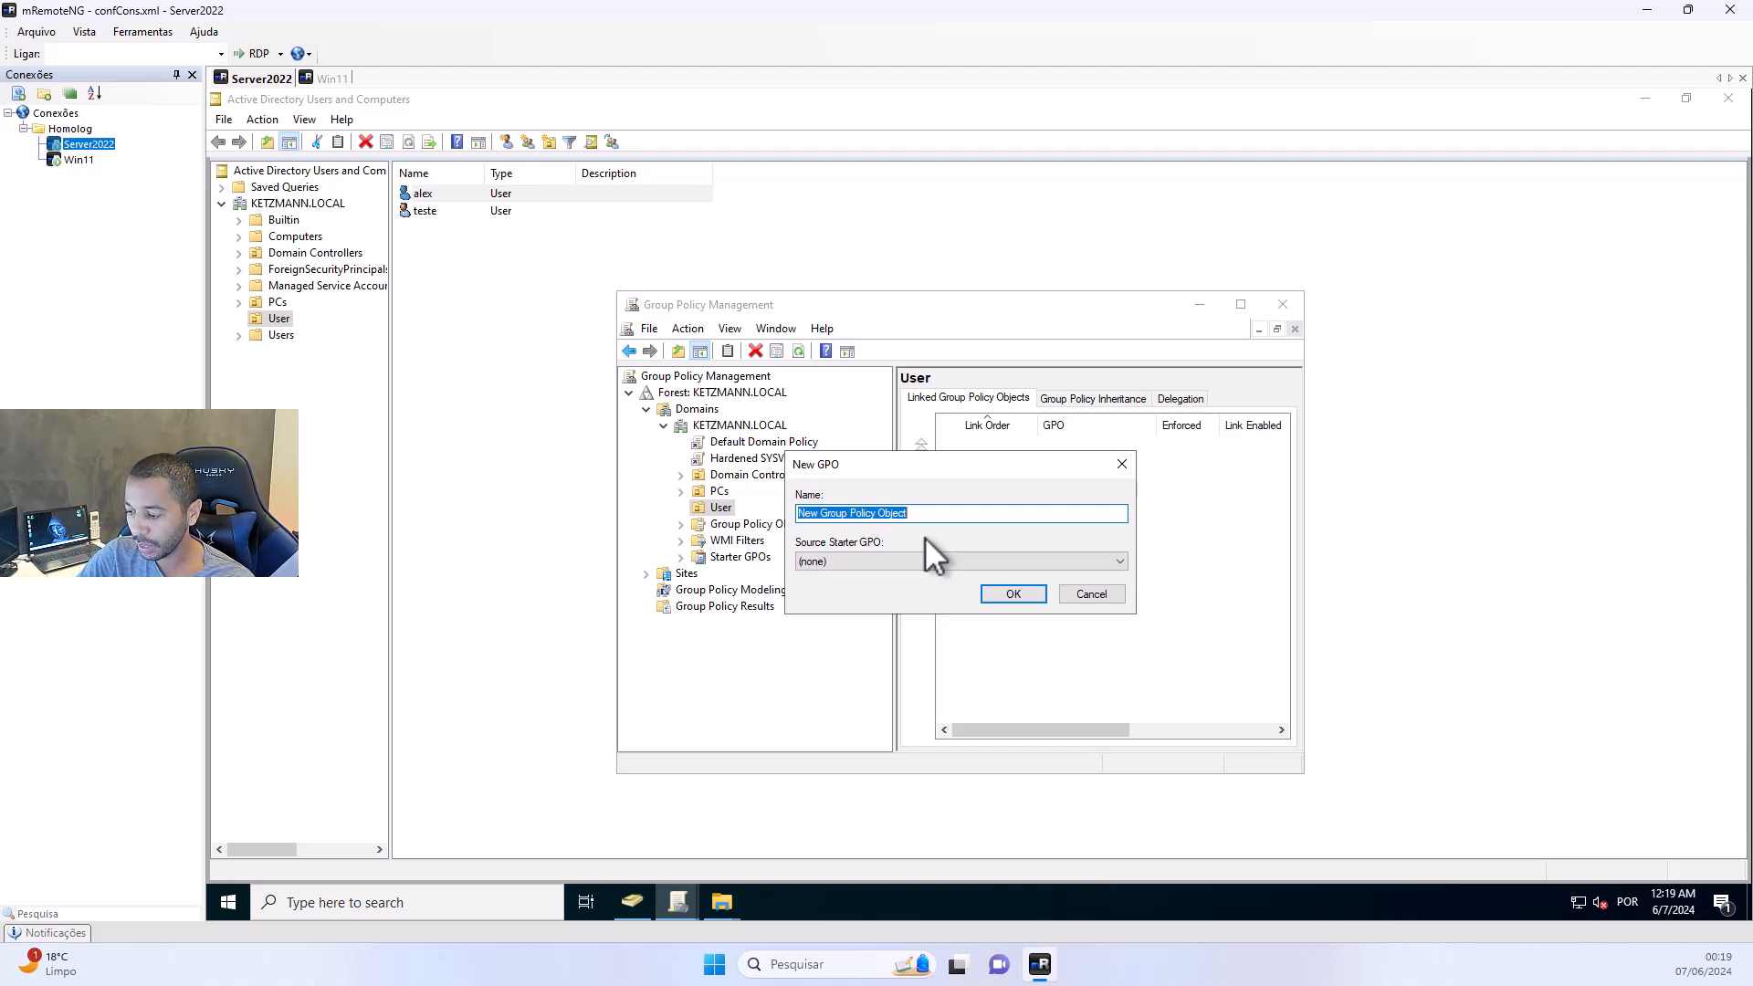
text(BLoqueio)
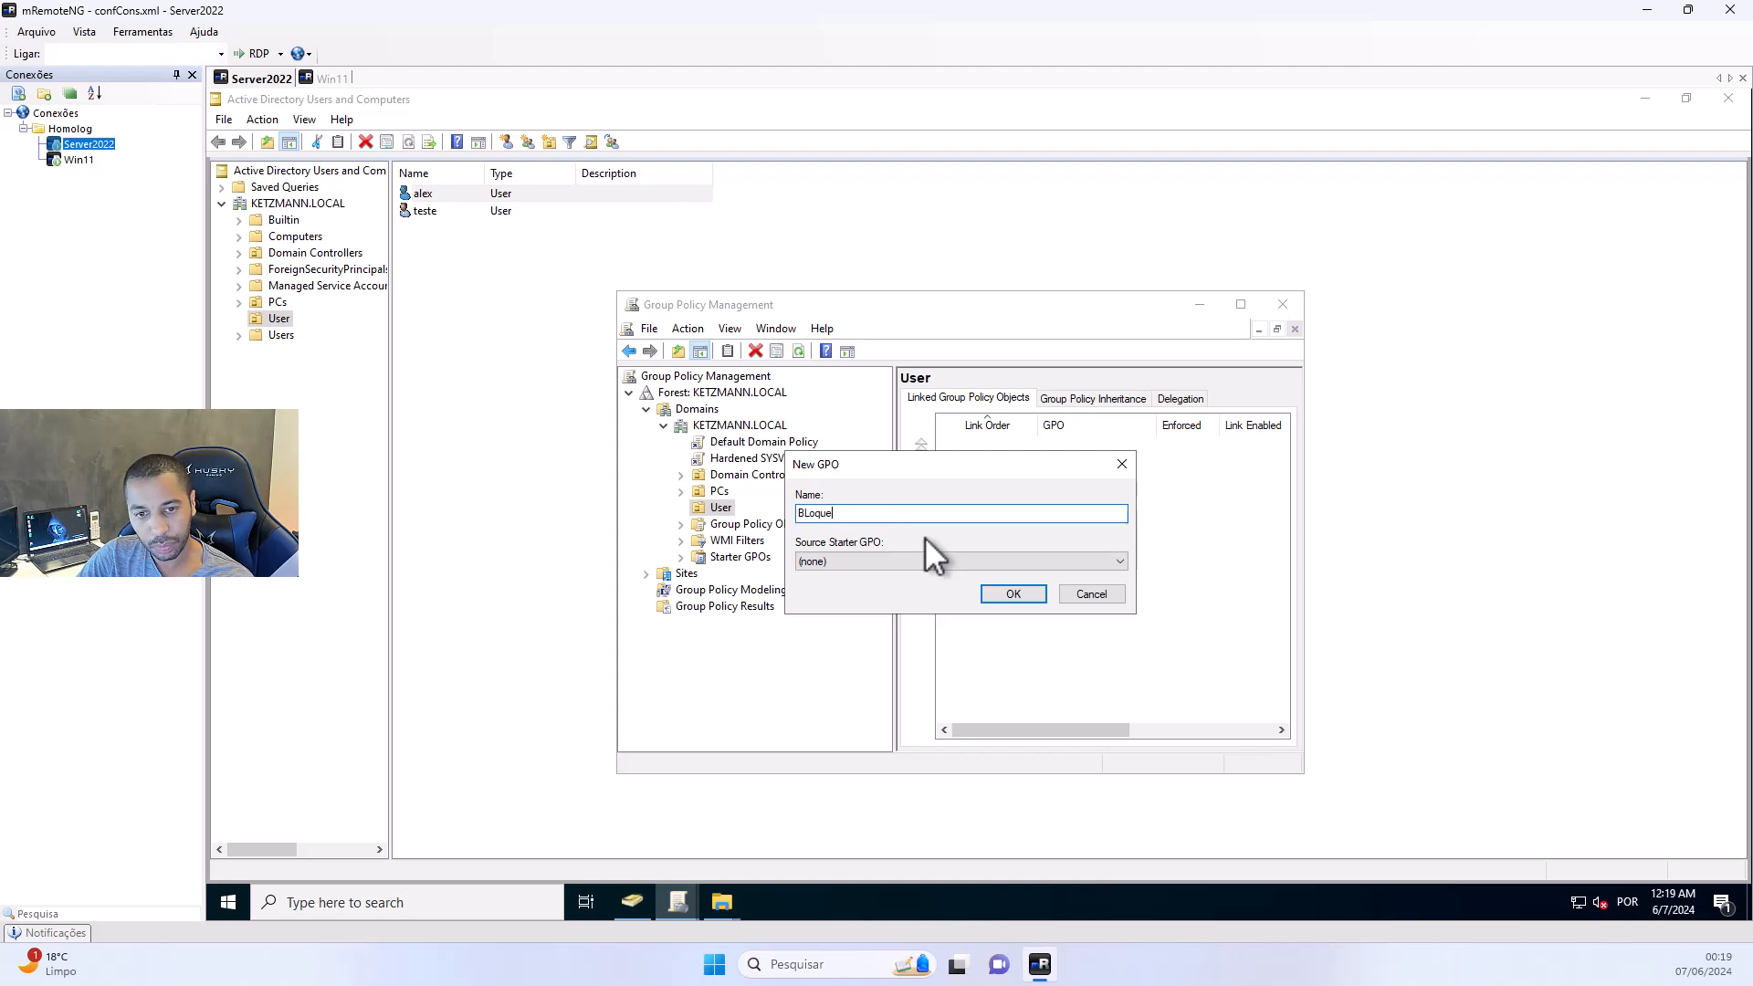
key(BackSpace)
key(BackSpace)
key(BackSpace)
key(BackSpace)
key(BackSpace)
key(BackSpace)
key(BackSpace)
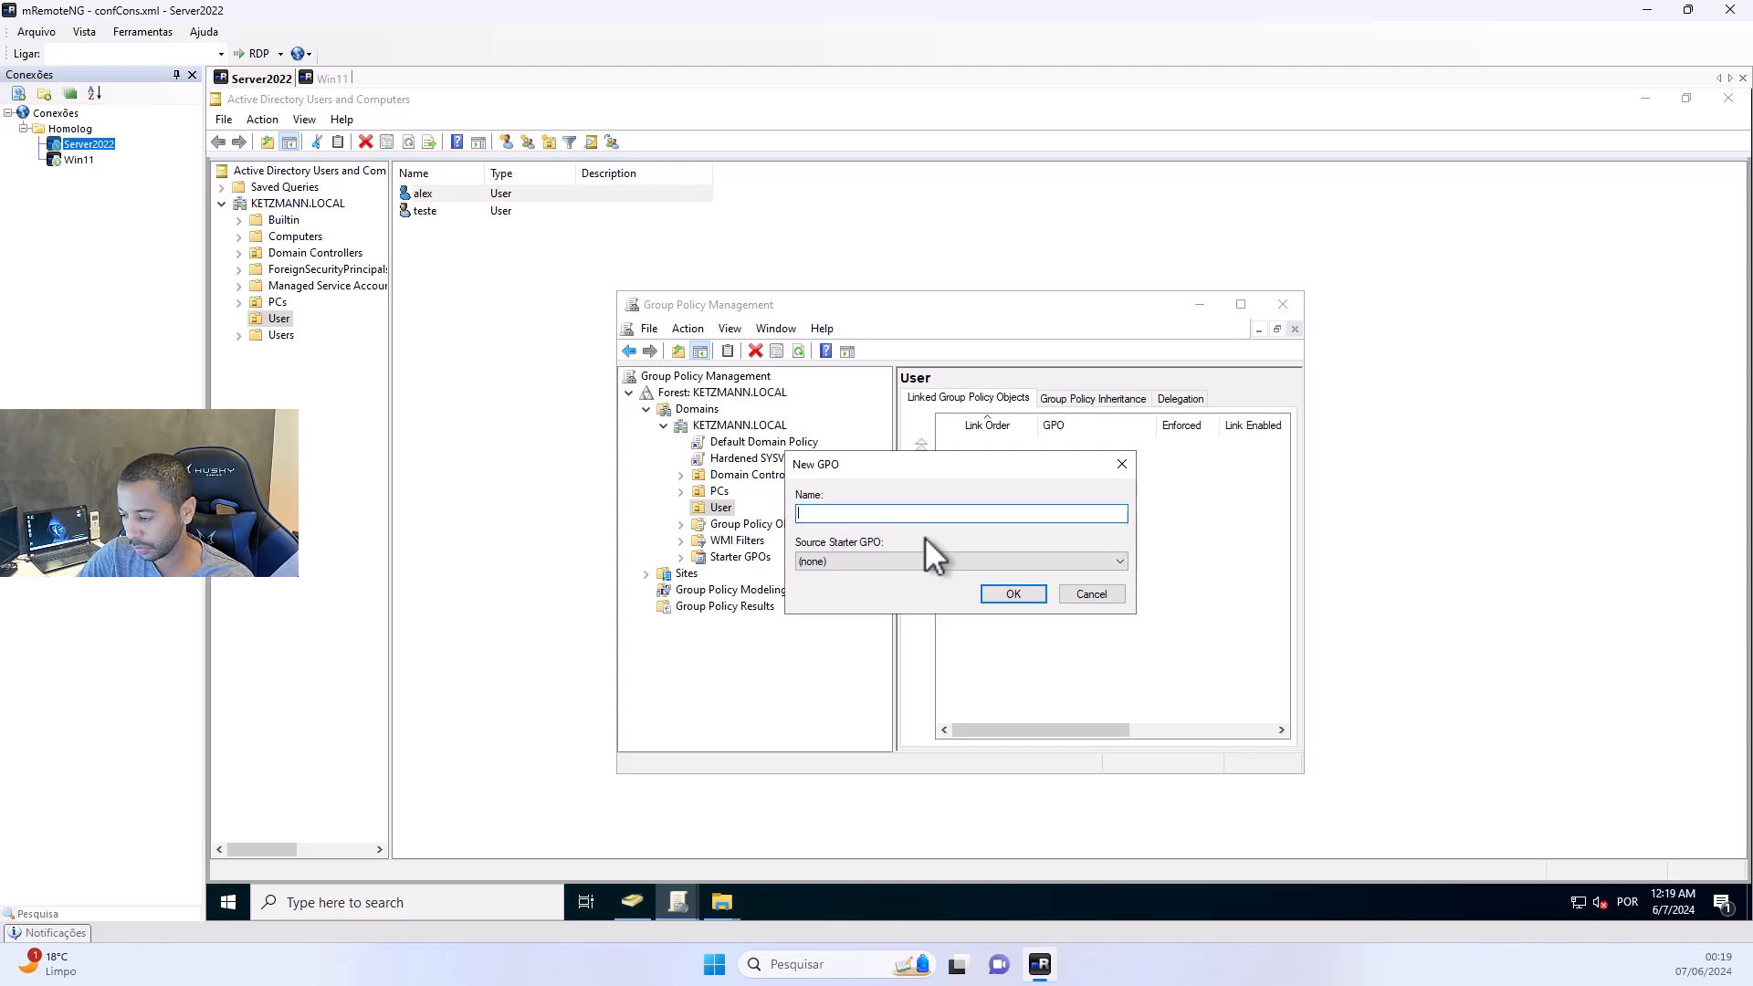
text(loqueio )
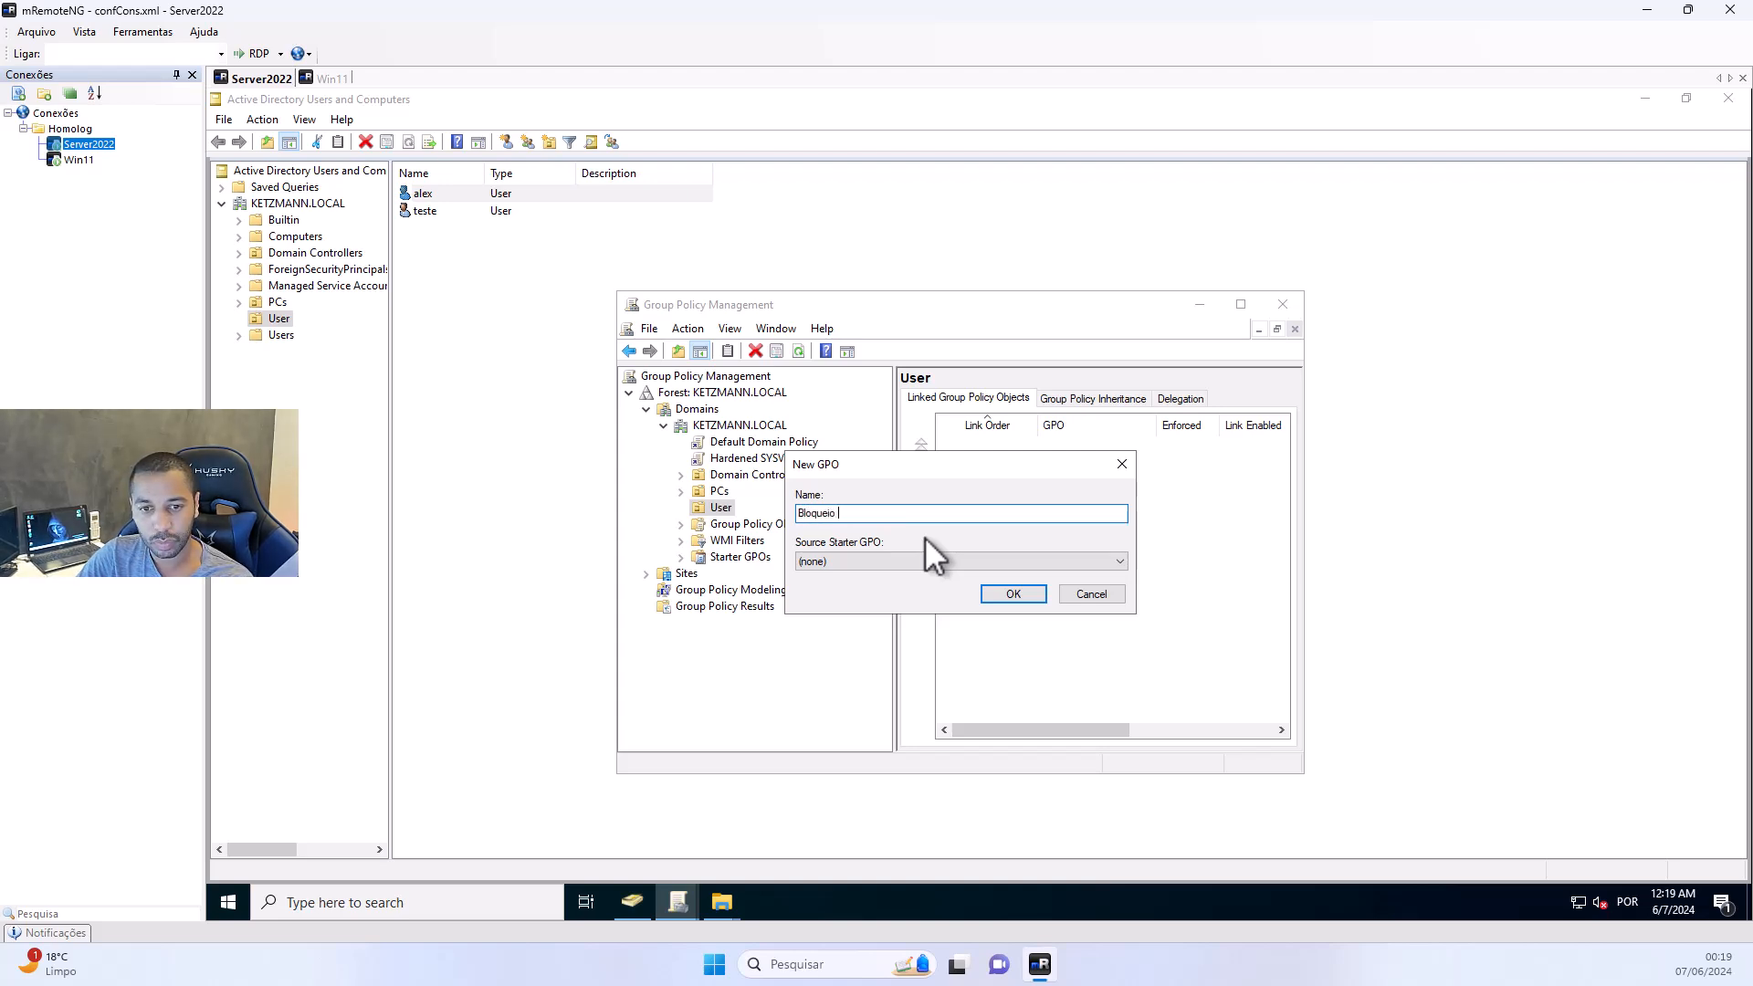
text(de horár)
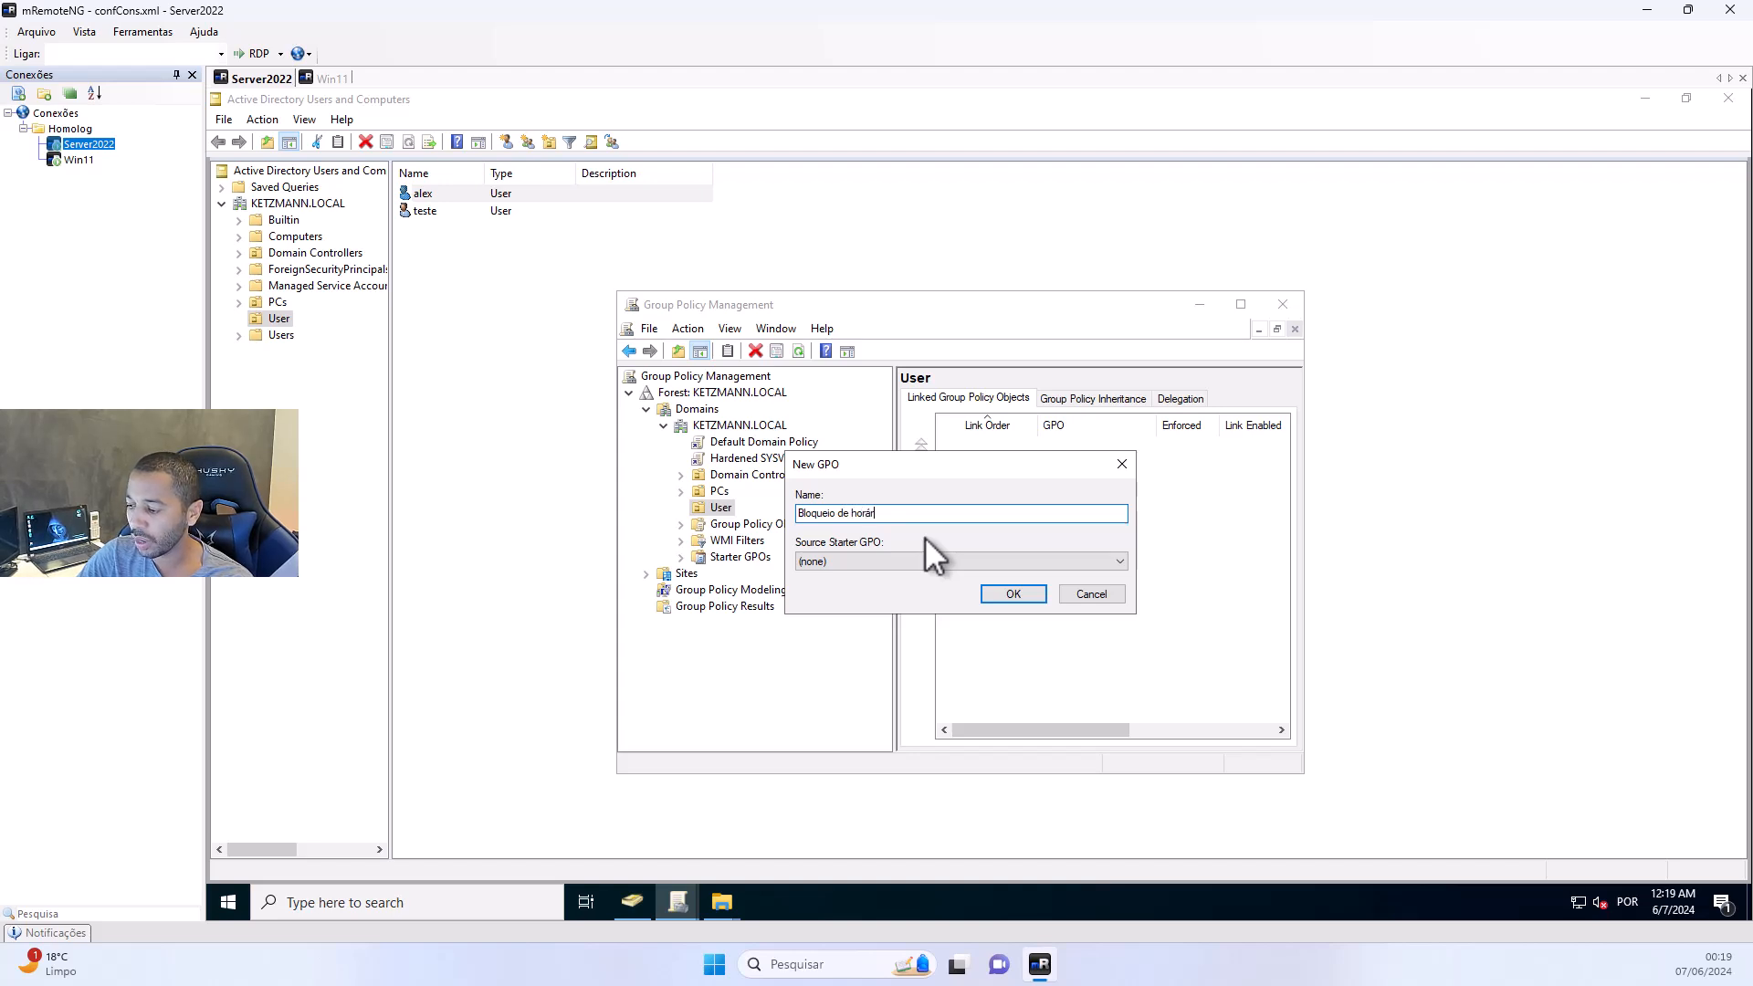
text(io de )
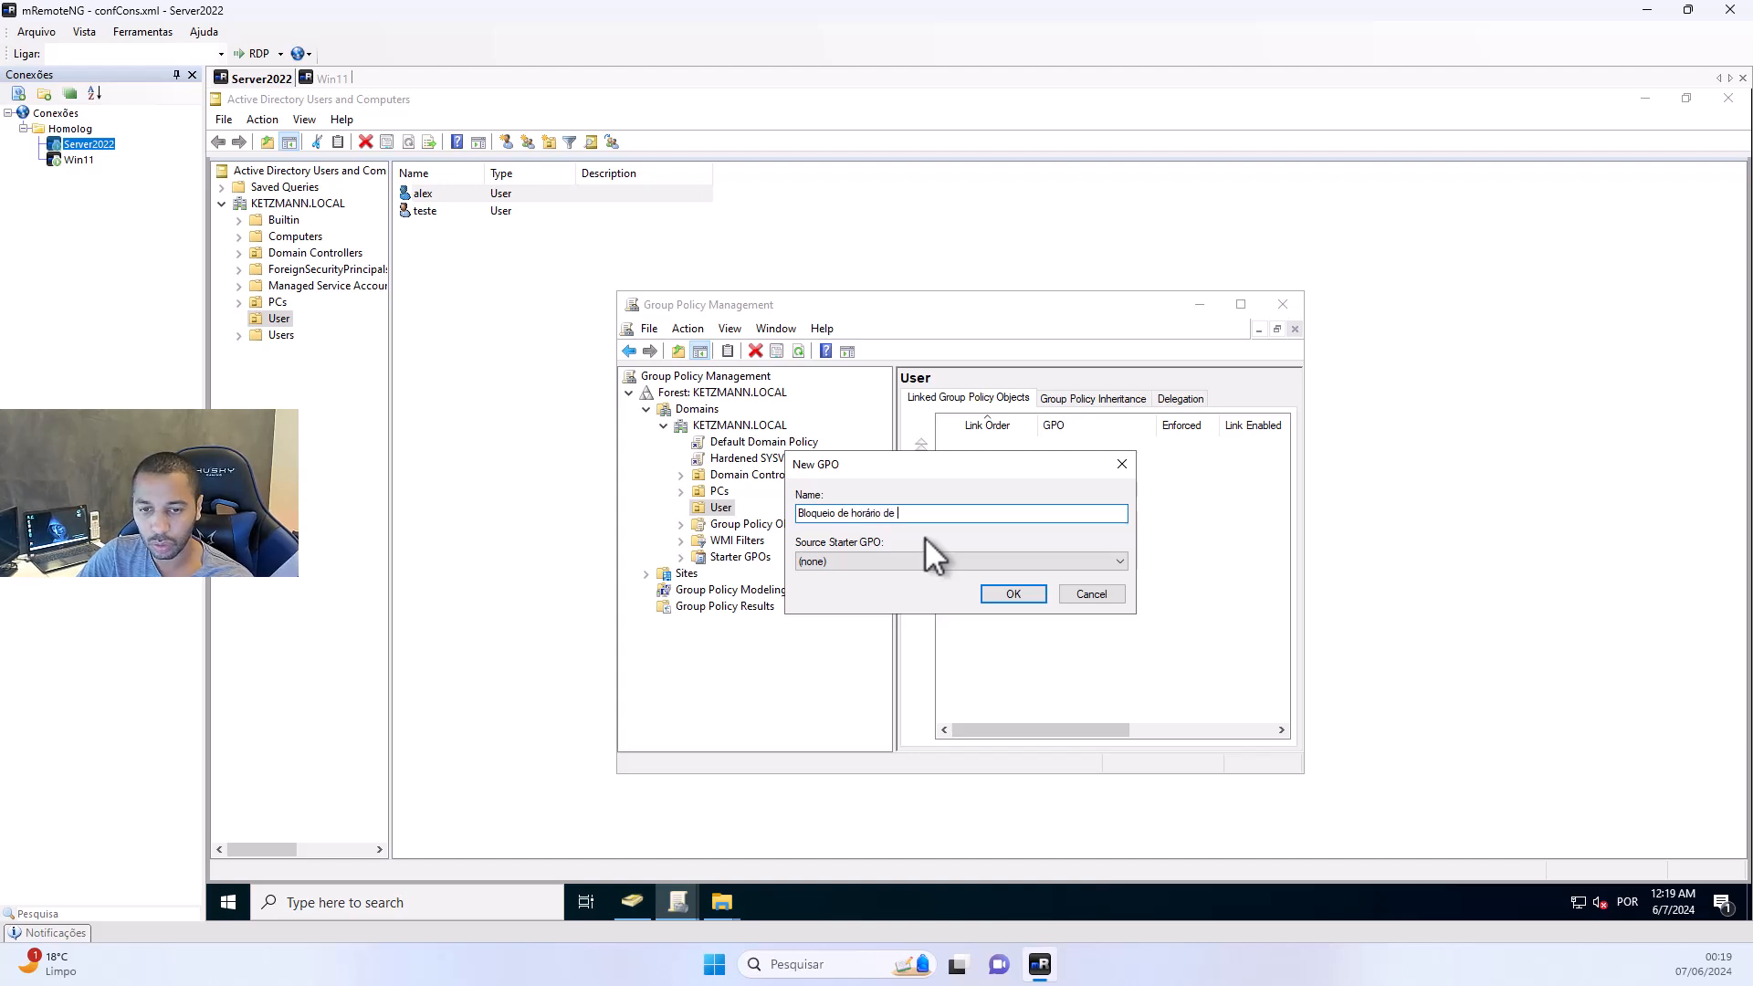
text(logon)
key(Return)
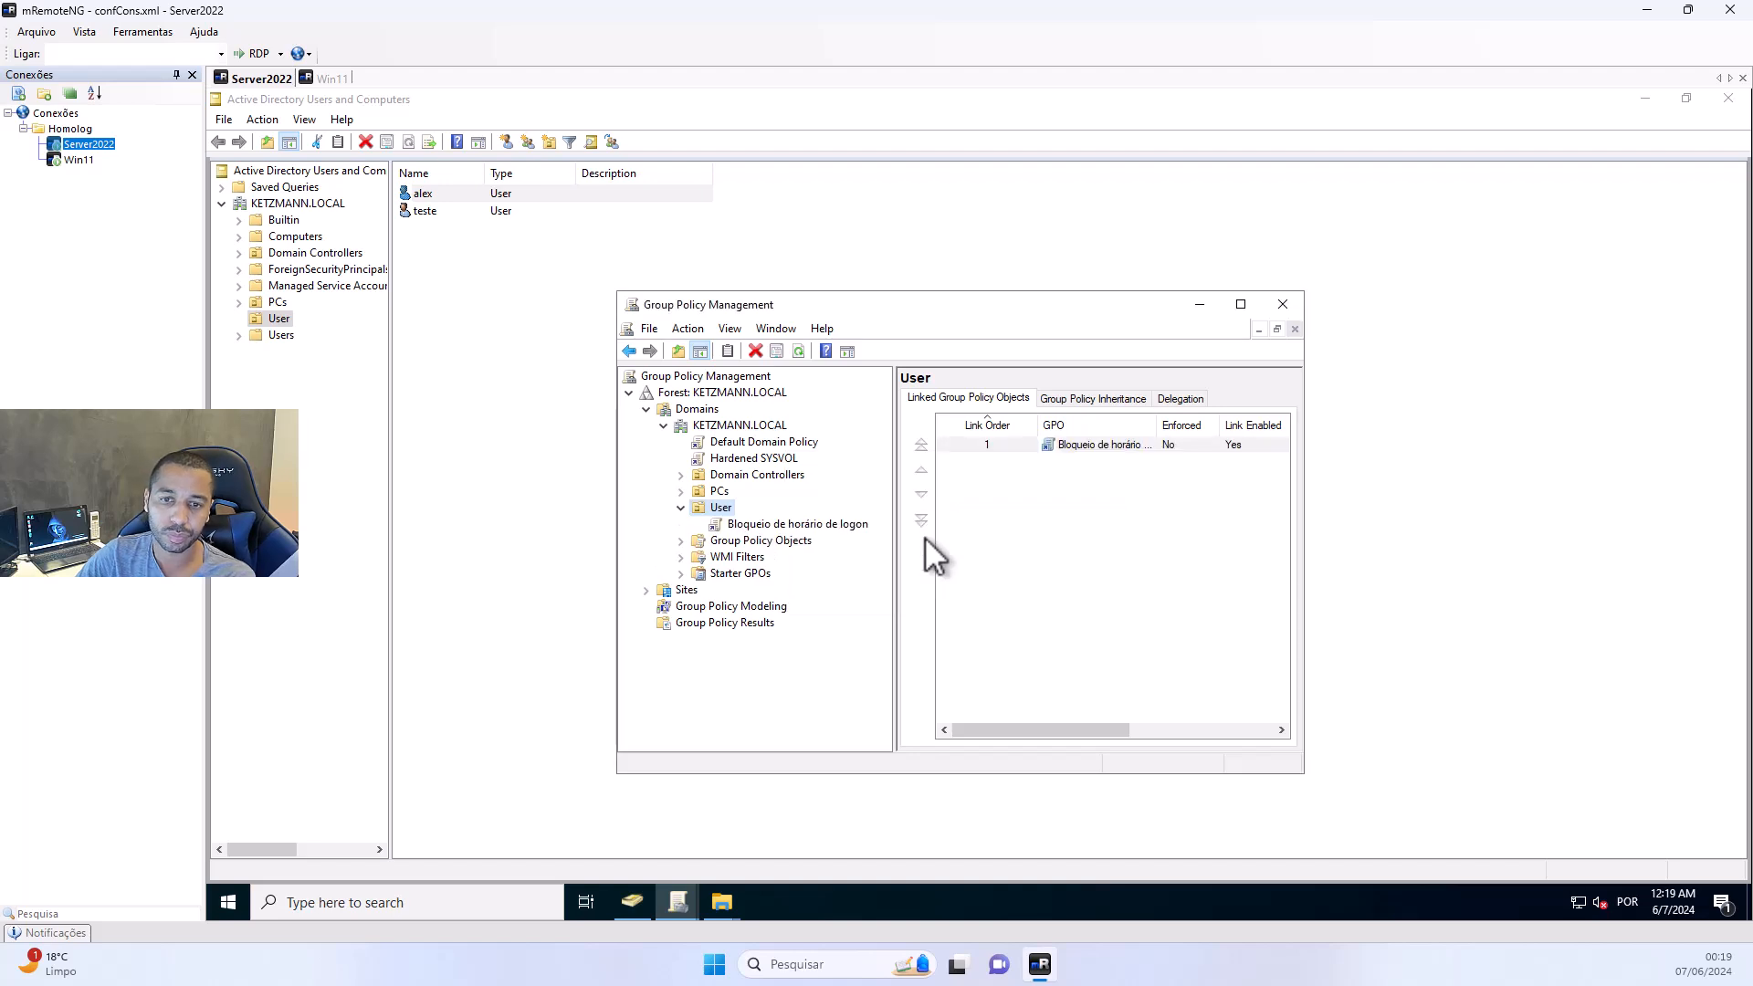
Select the "Bloqueio de horário de logon" GPO, acknowledge the link notice, and open the policy for editing
click(794, 524)
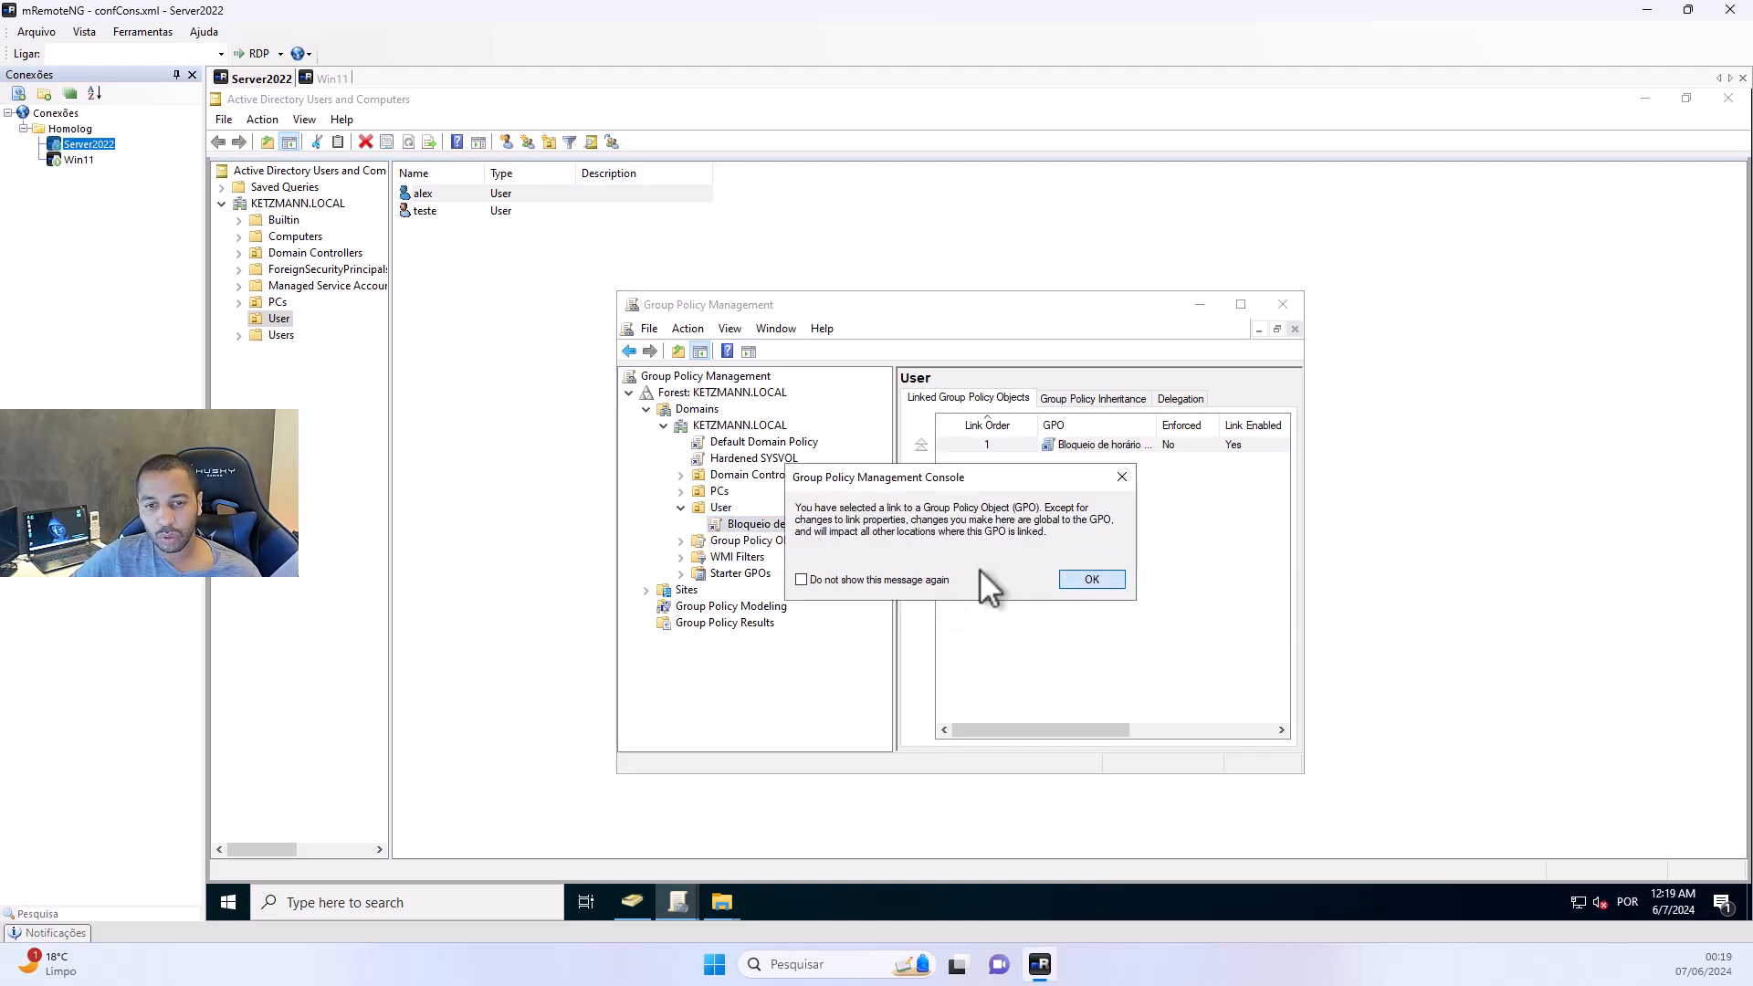
click(1100, 586)
right_click(760, 526)
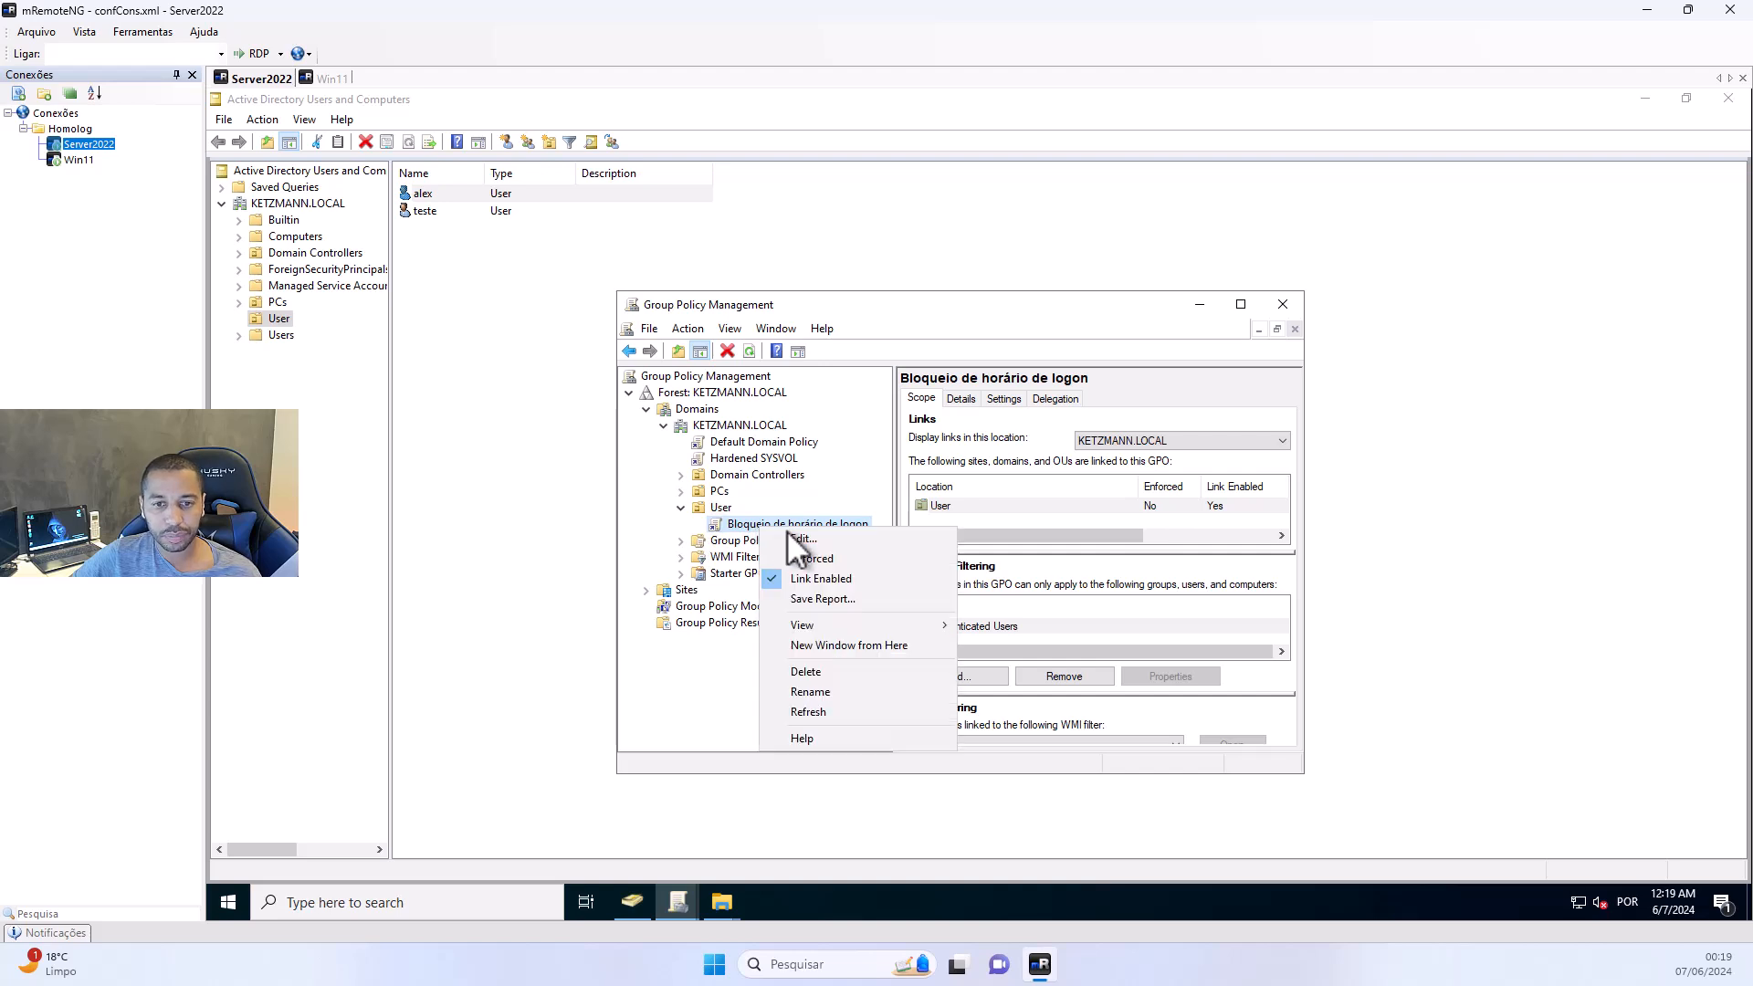
click(800, 537)
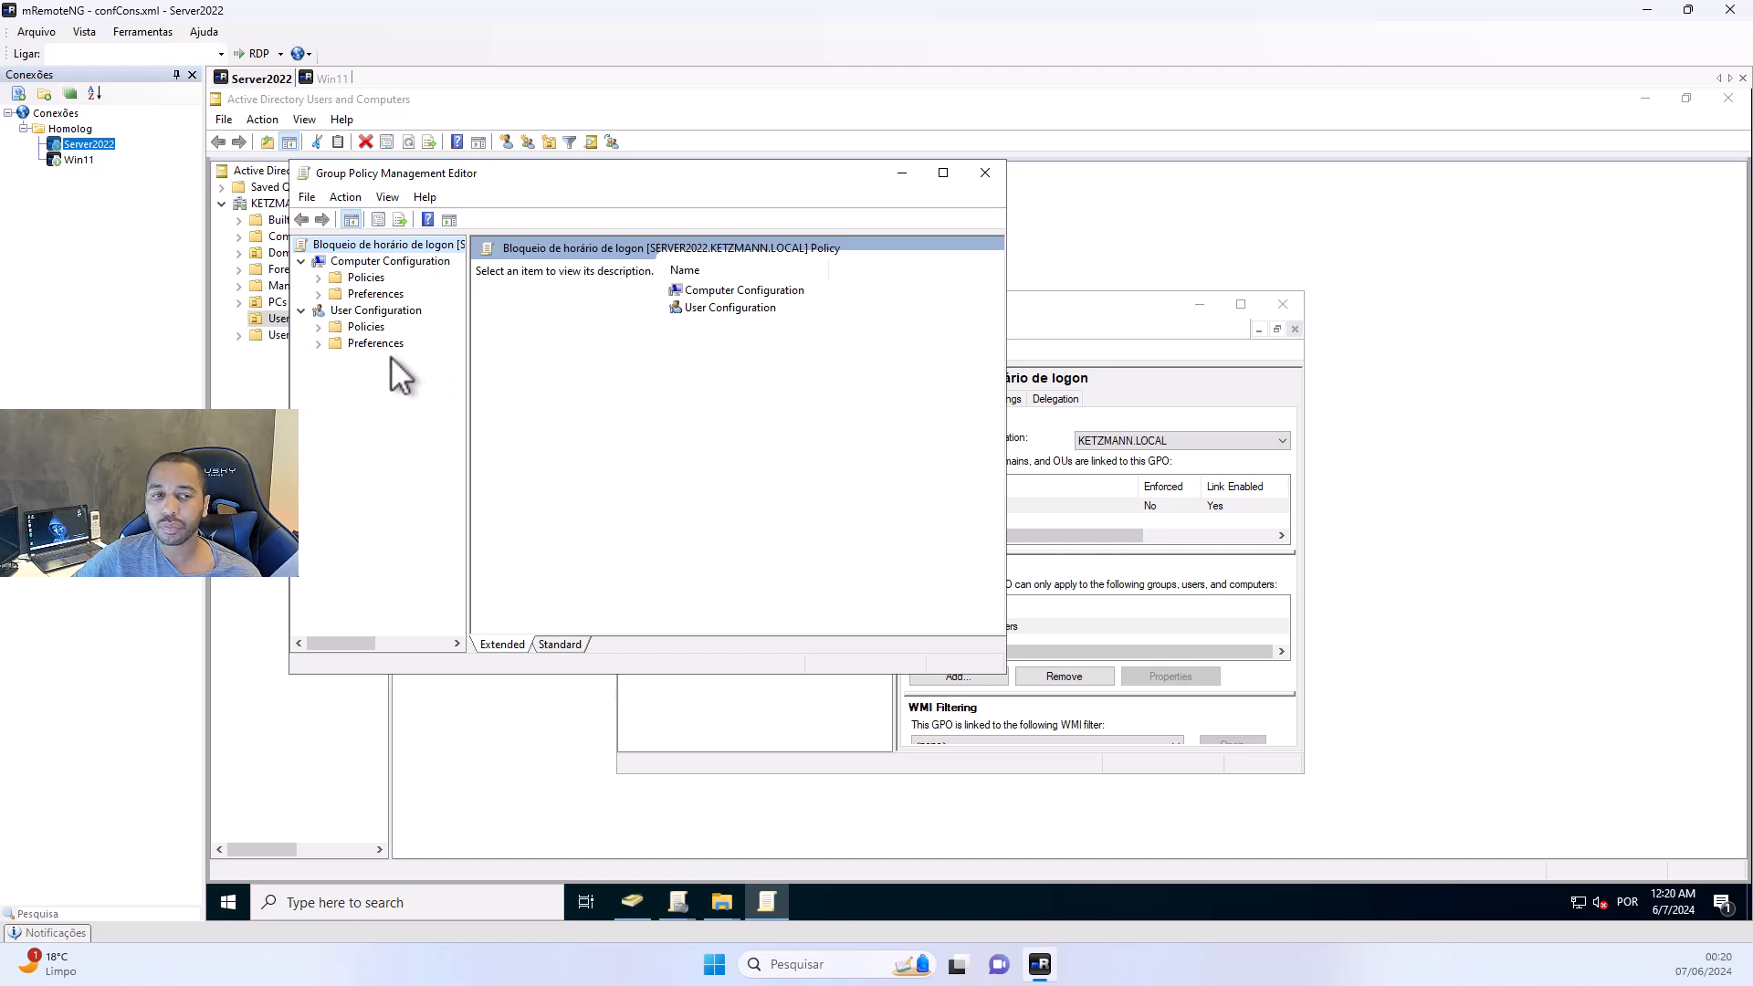
Show the Scheduled Tasks preferences in the Control Panel Settings of User Configuration
click(316, 346)
click(337, 376)
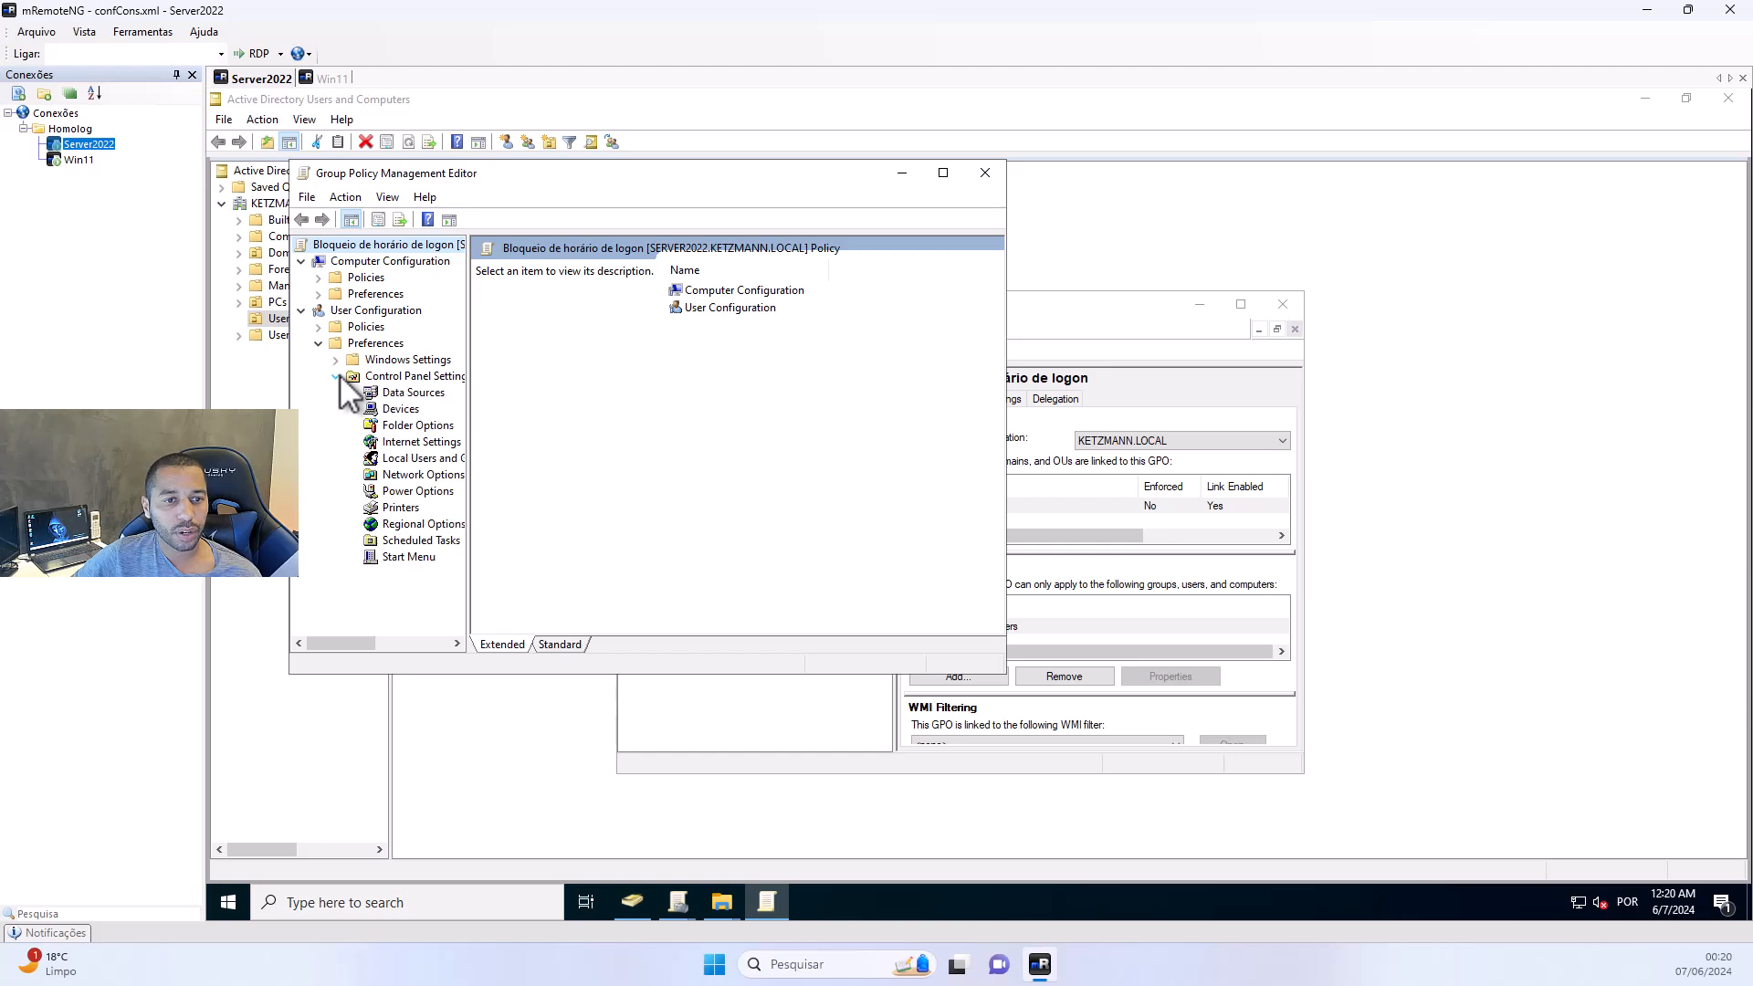
click(418, 542)
click(764, 452)
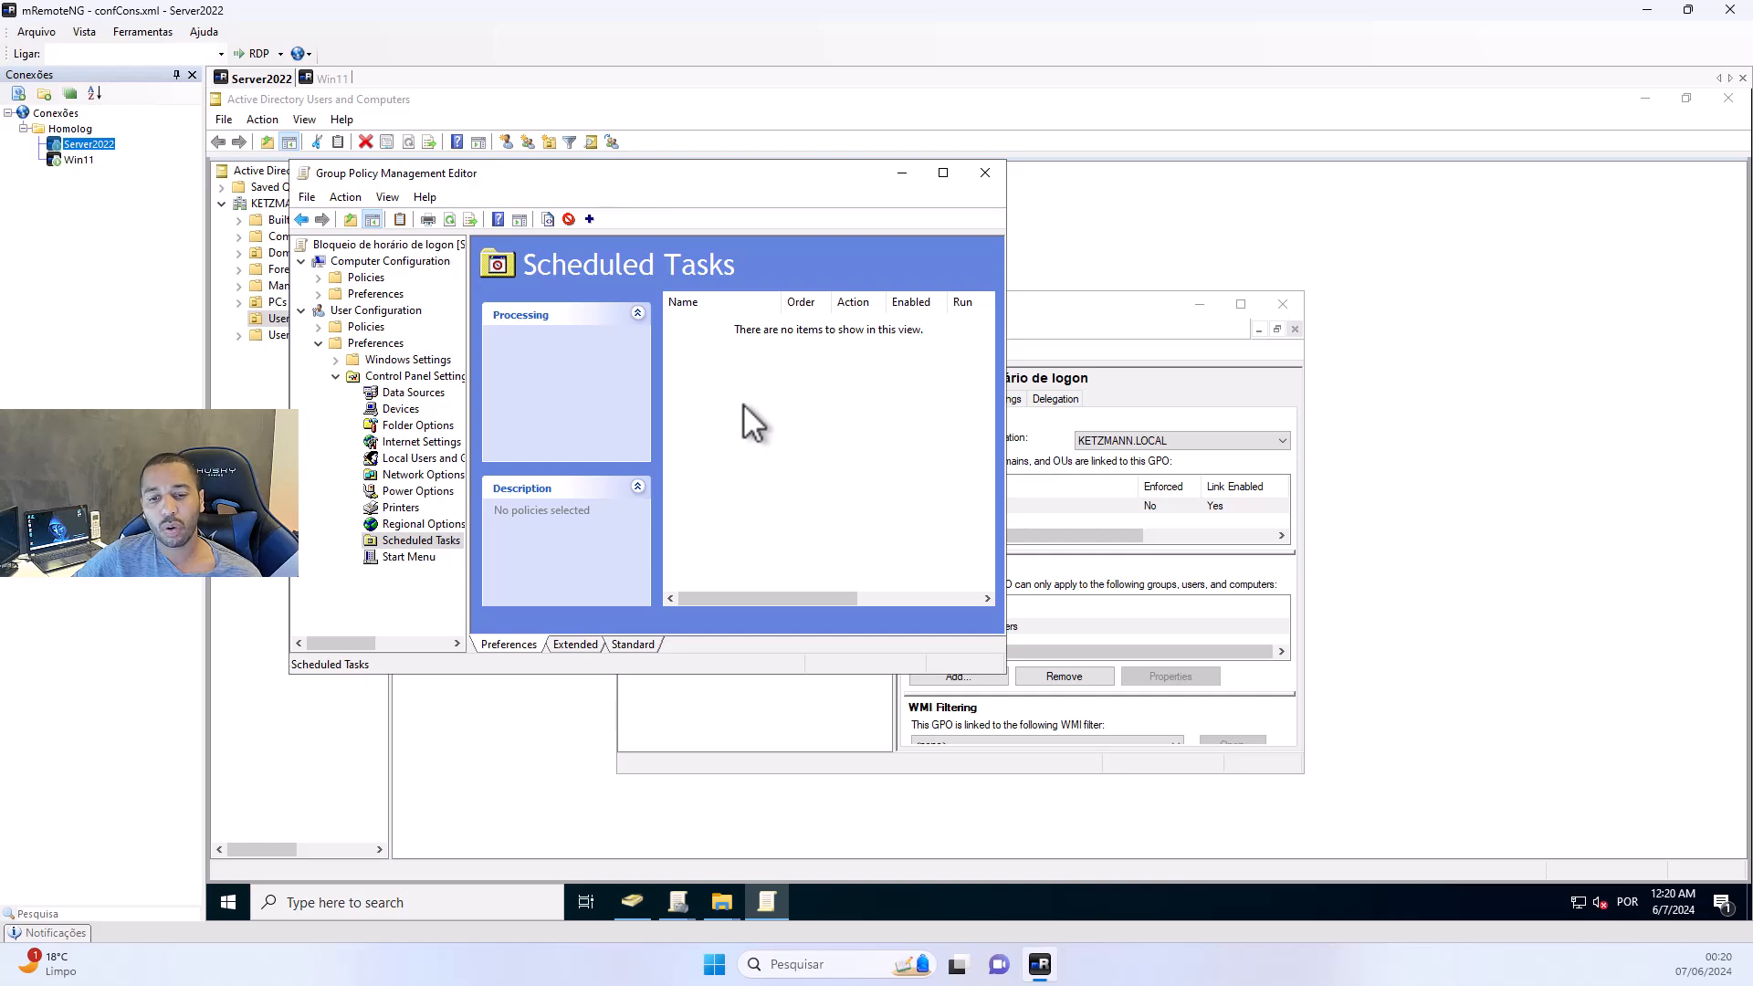
Switch to the Win11 session, open Task Scheduler, and view the tasks in the Task Scheduler Library
click(334, 80)
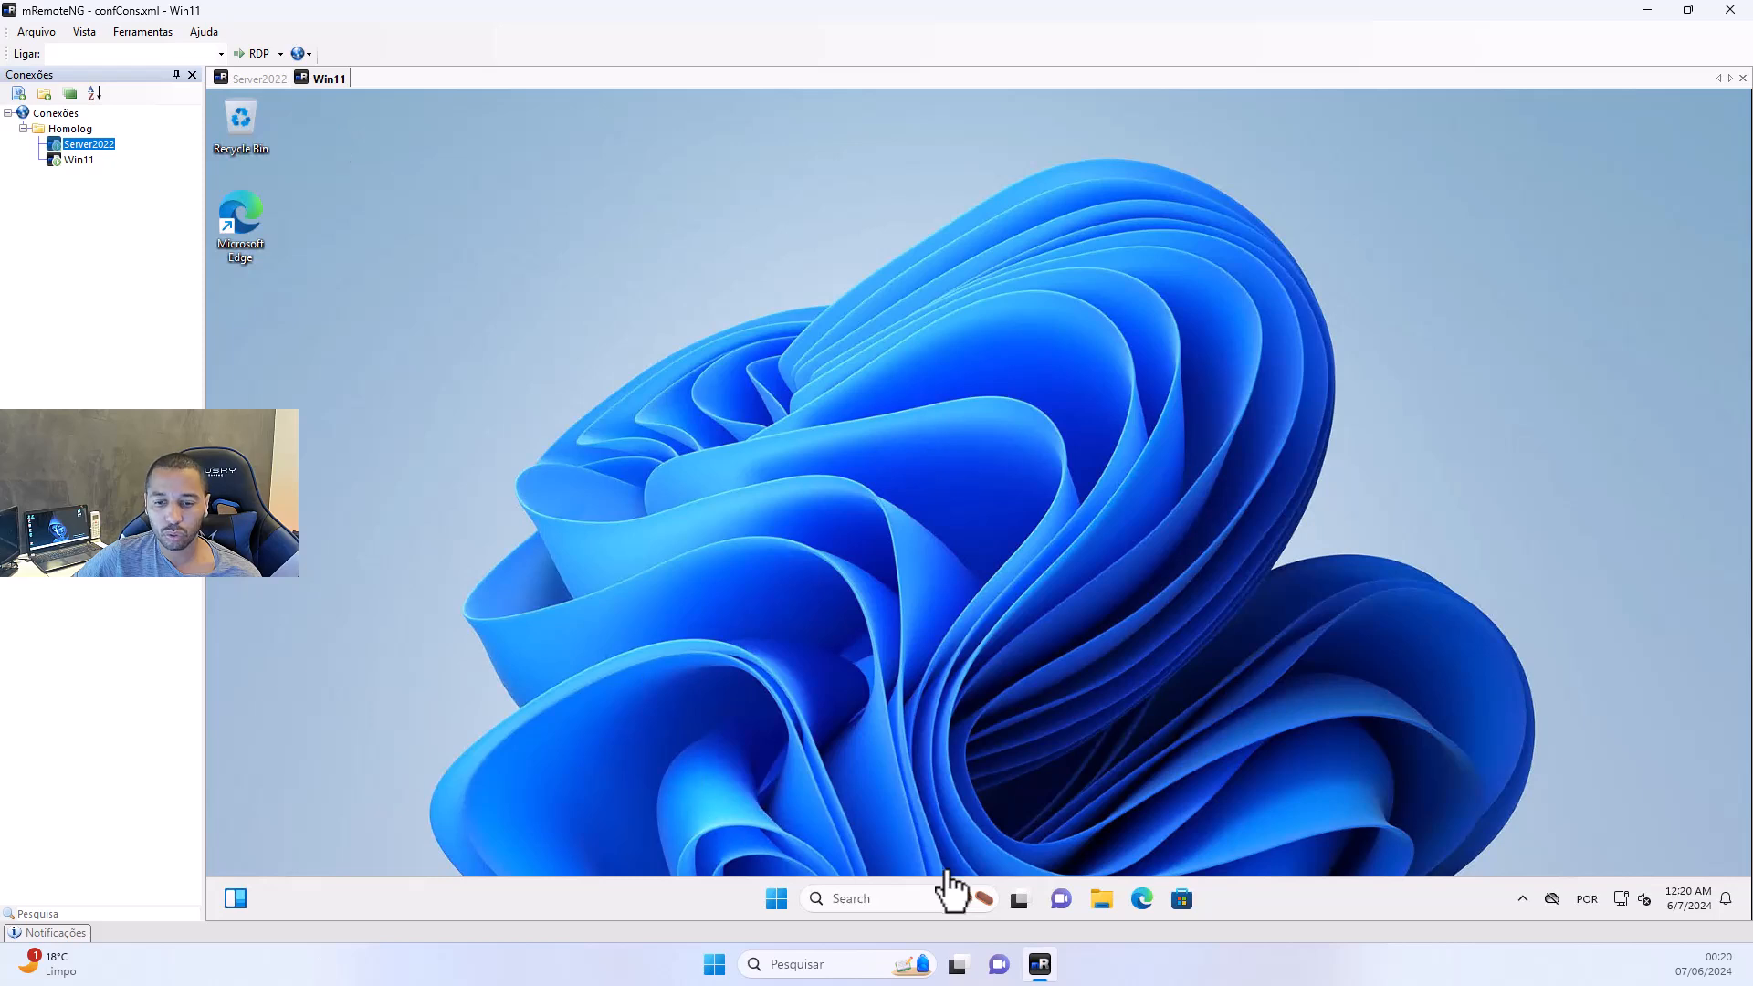
click(779, 898)
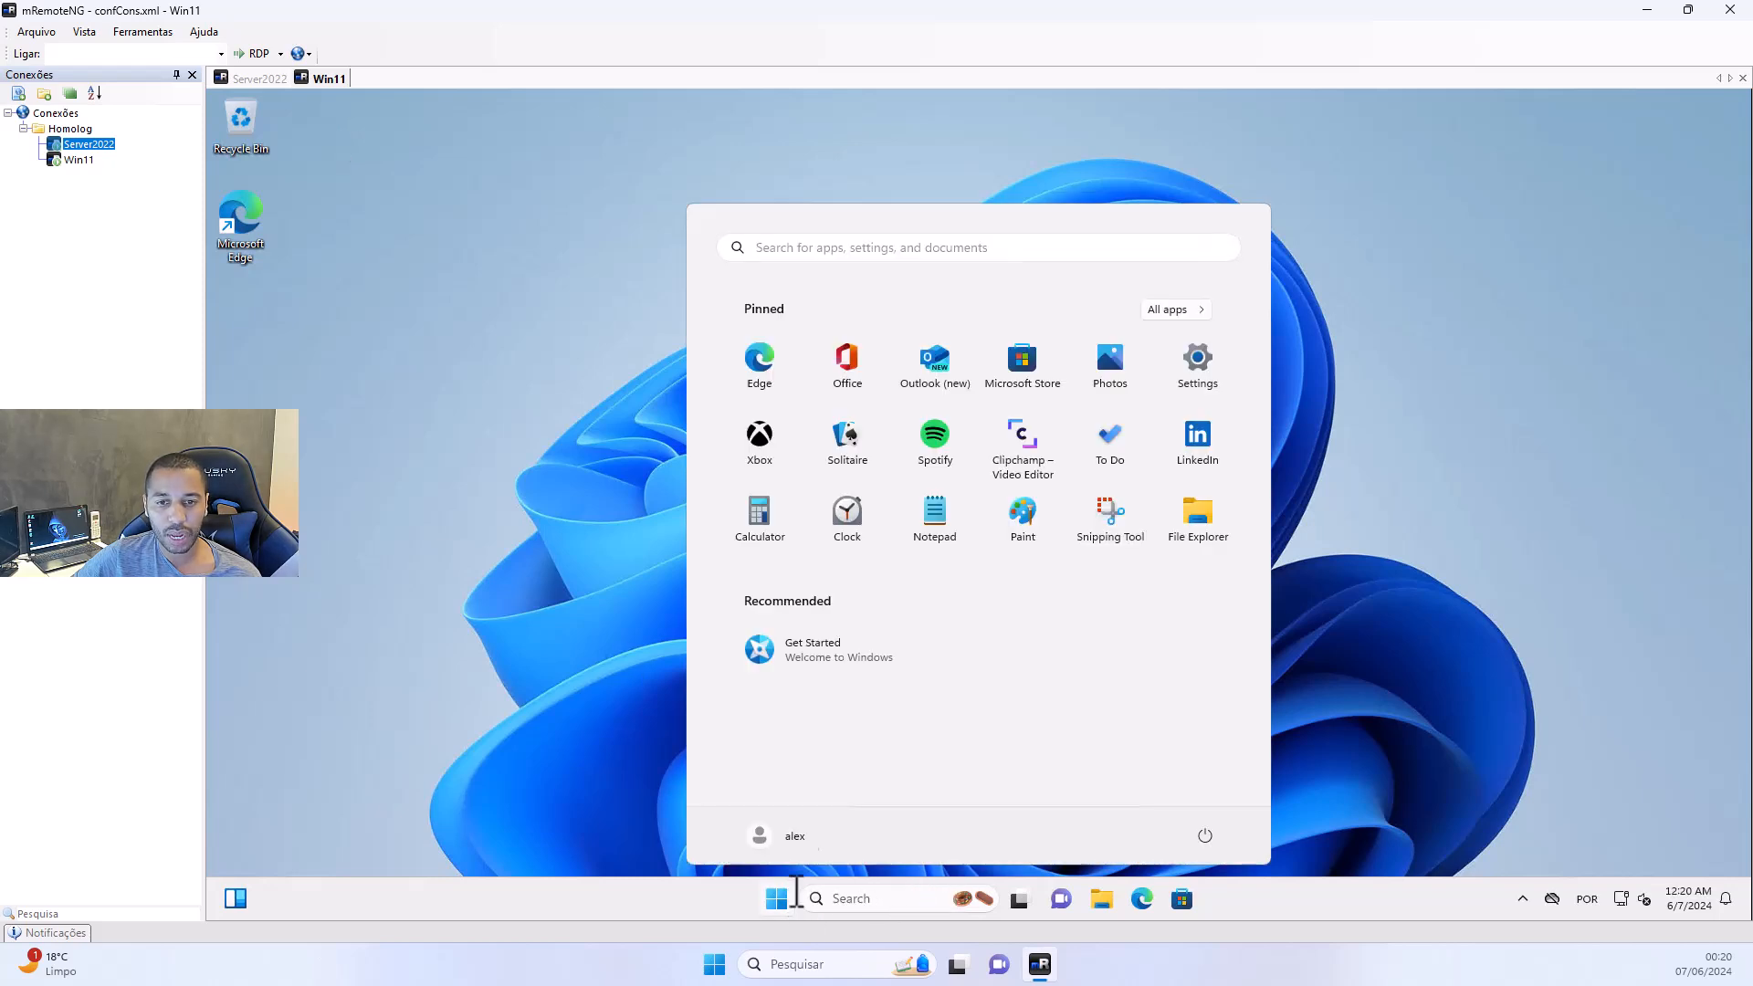
text(tas)
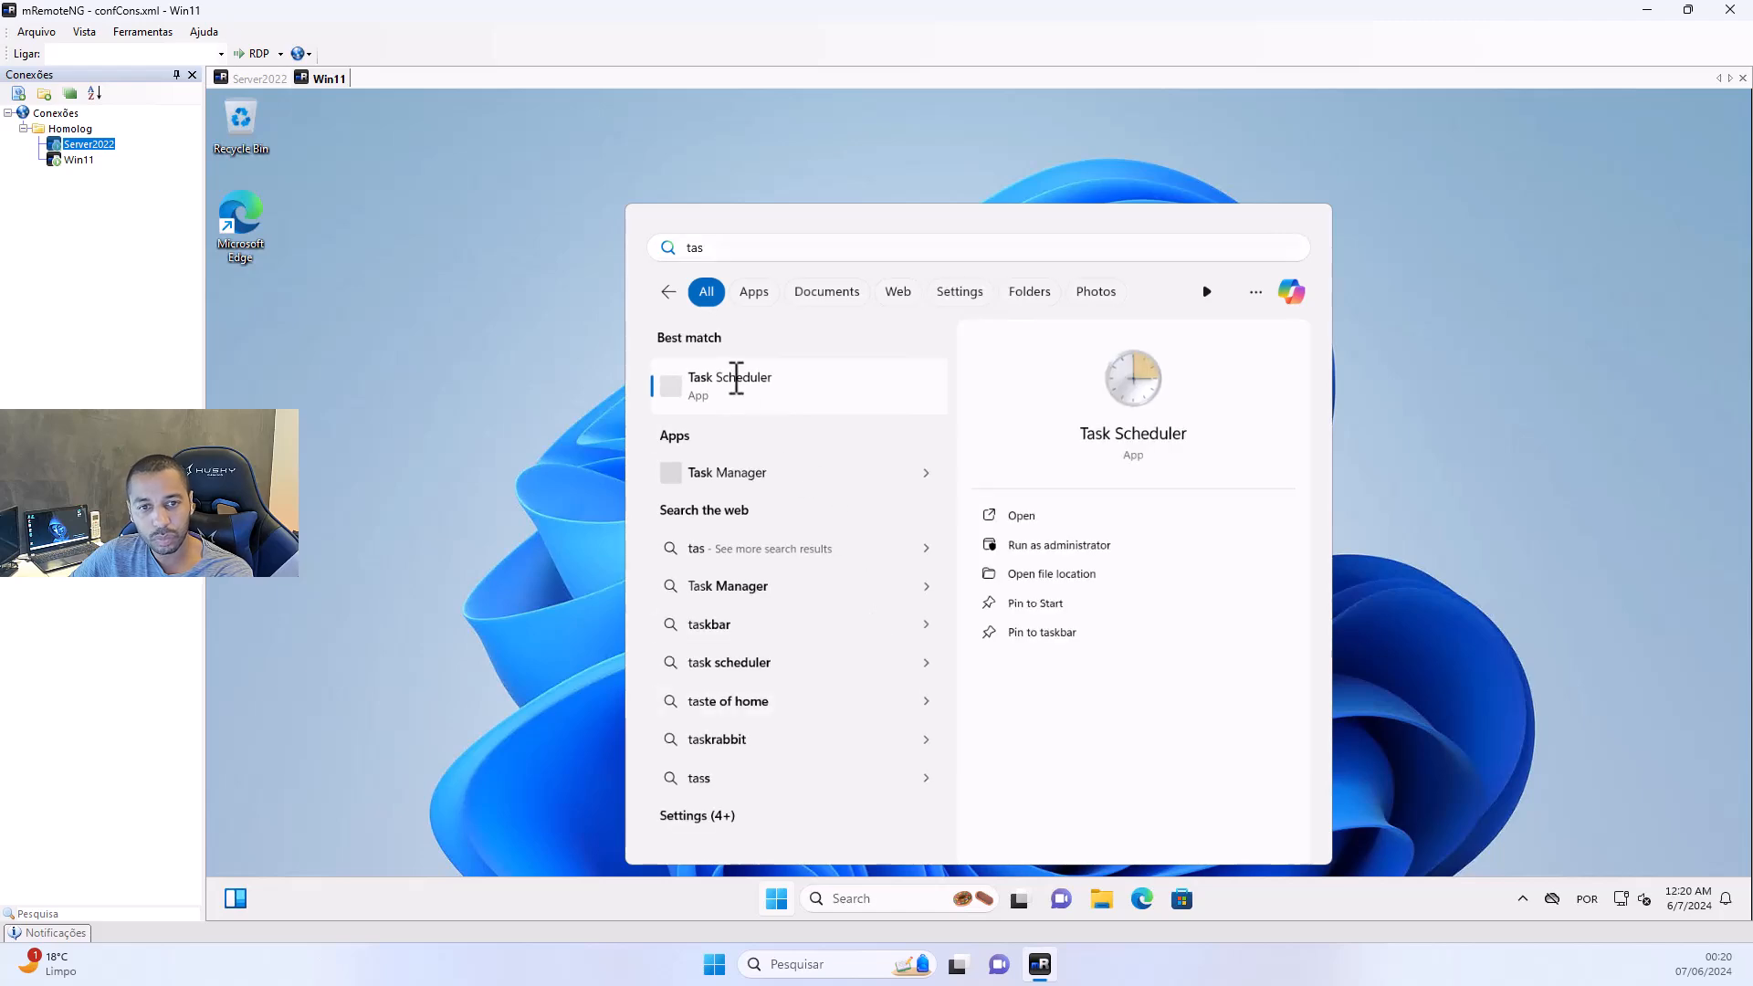
click(737, 378)
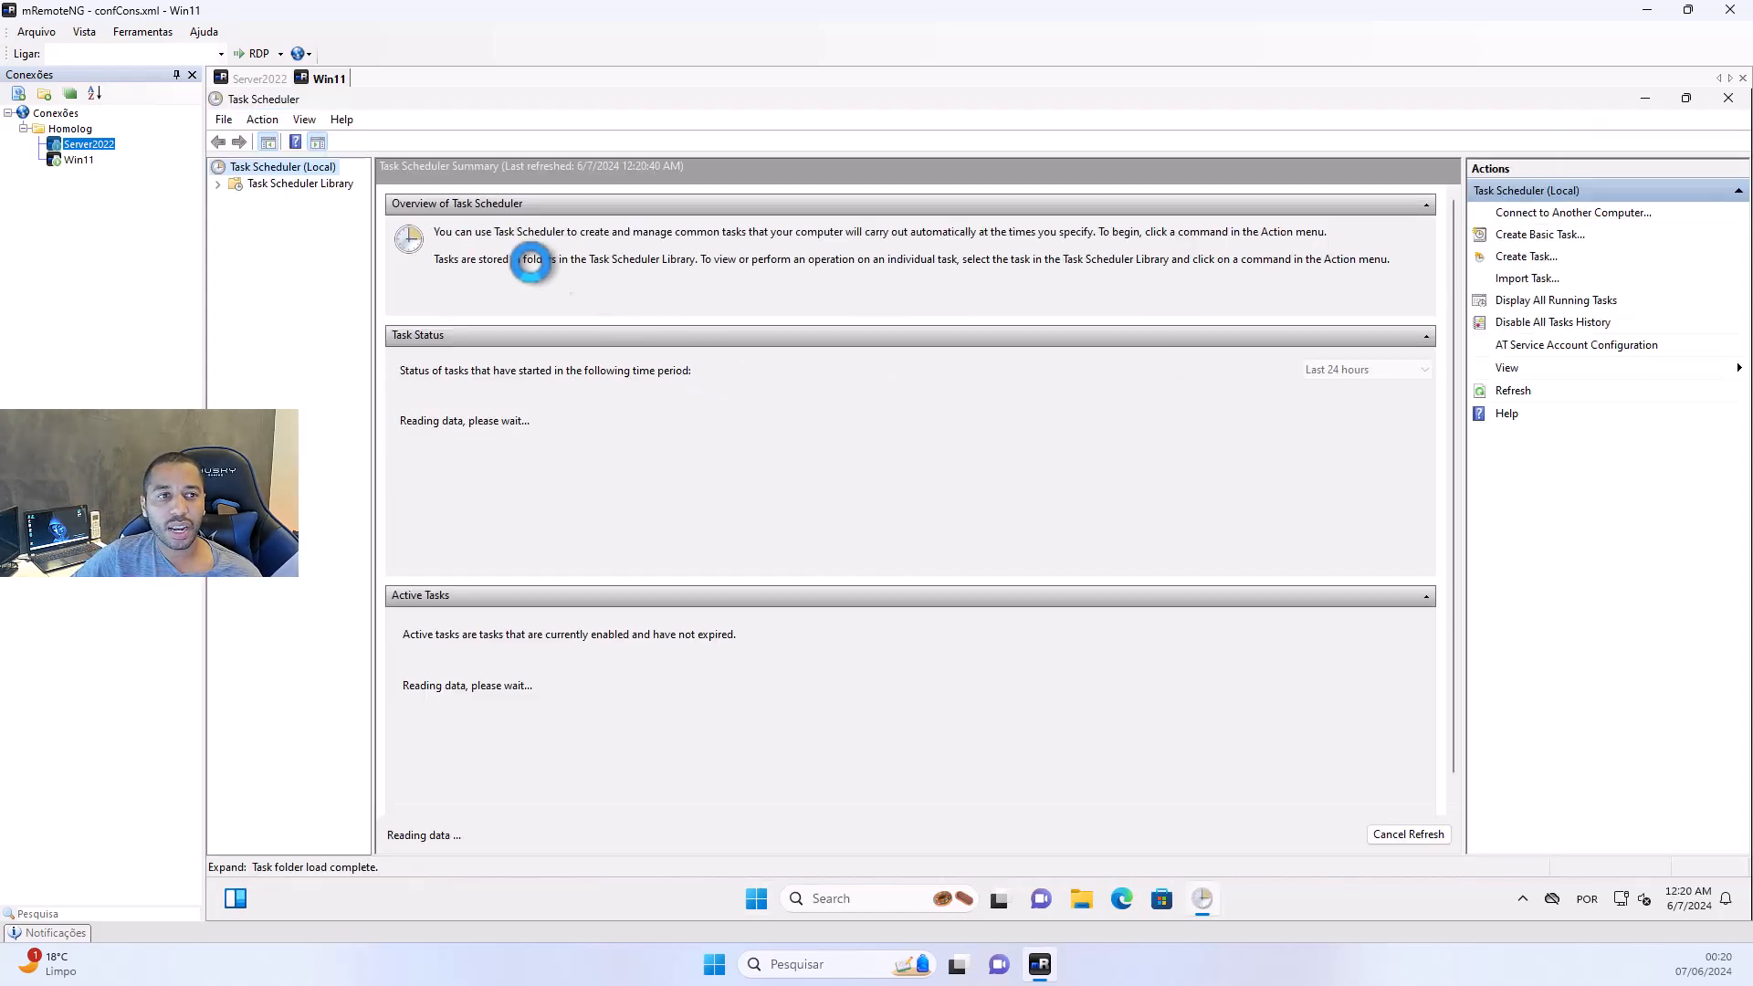
click(306, 183)
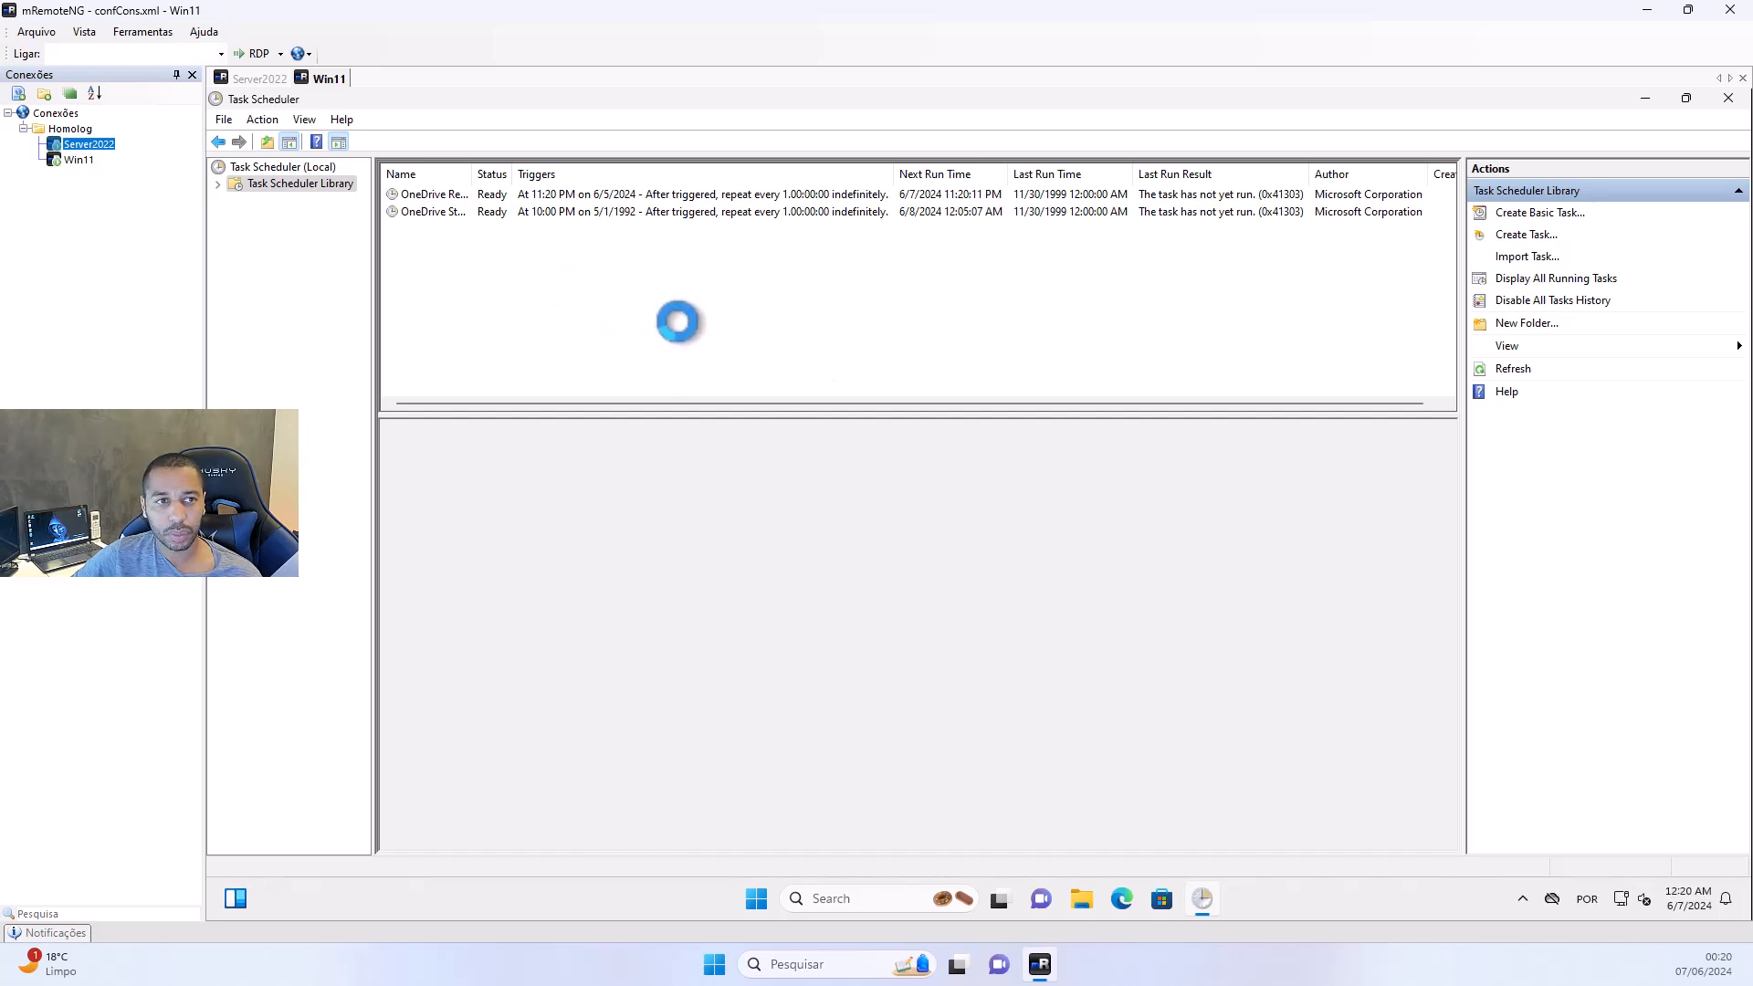
In the Server2022 session, start a new Scheduled Task (At least Windows 7) in the GPO and name it "Bloqueio de usuario horario de logon"
click(256, 81)
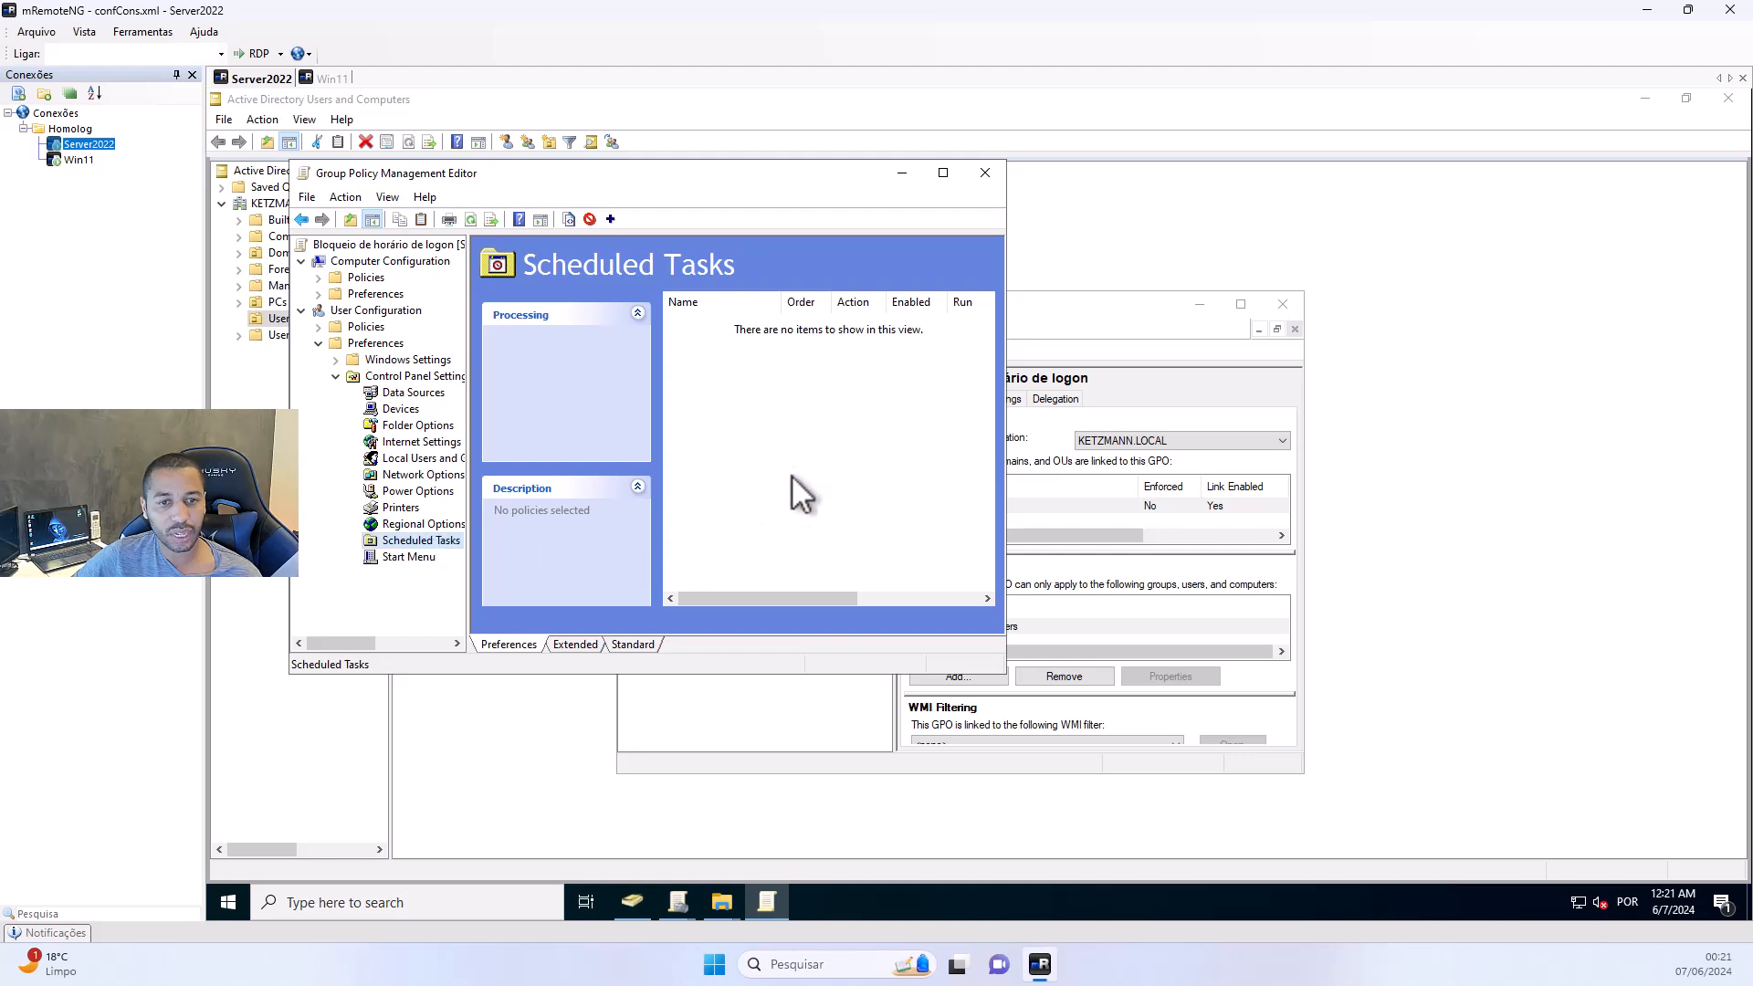
right_click(794, 452)
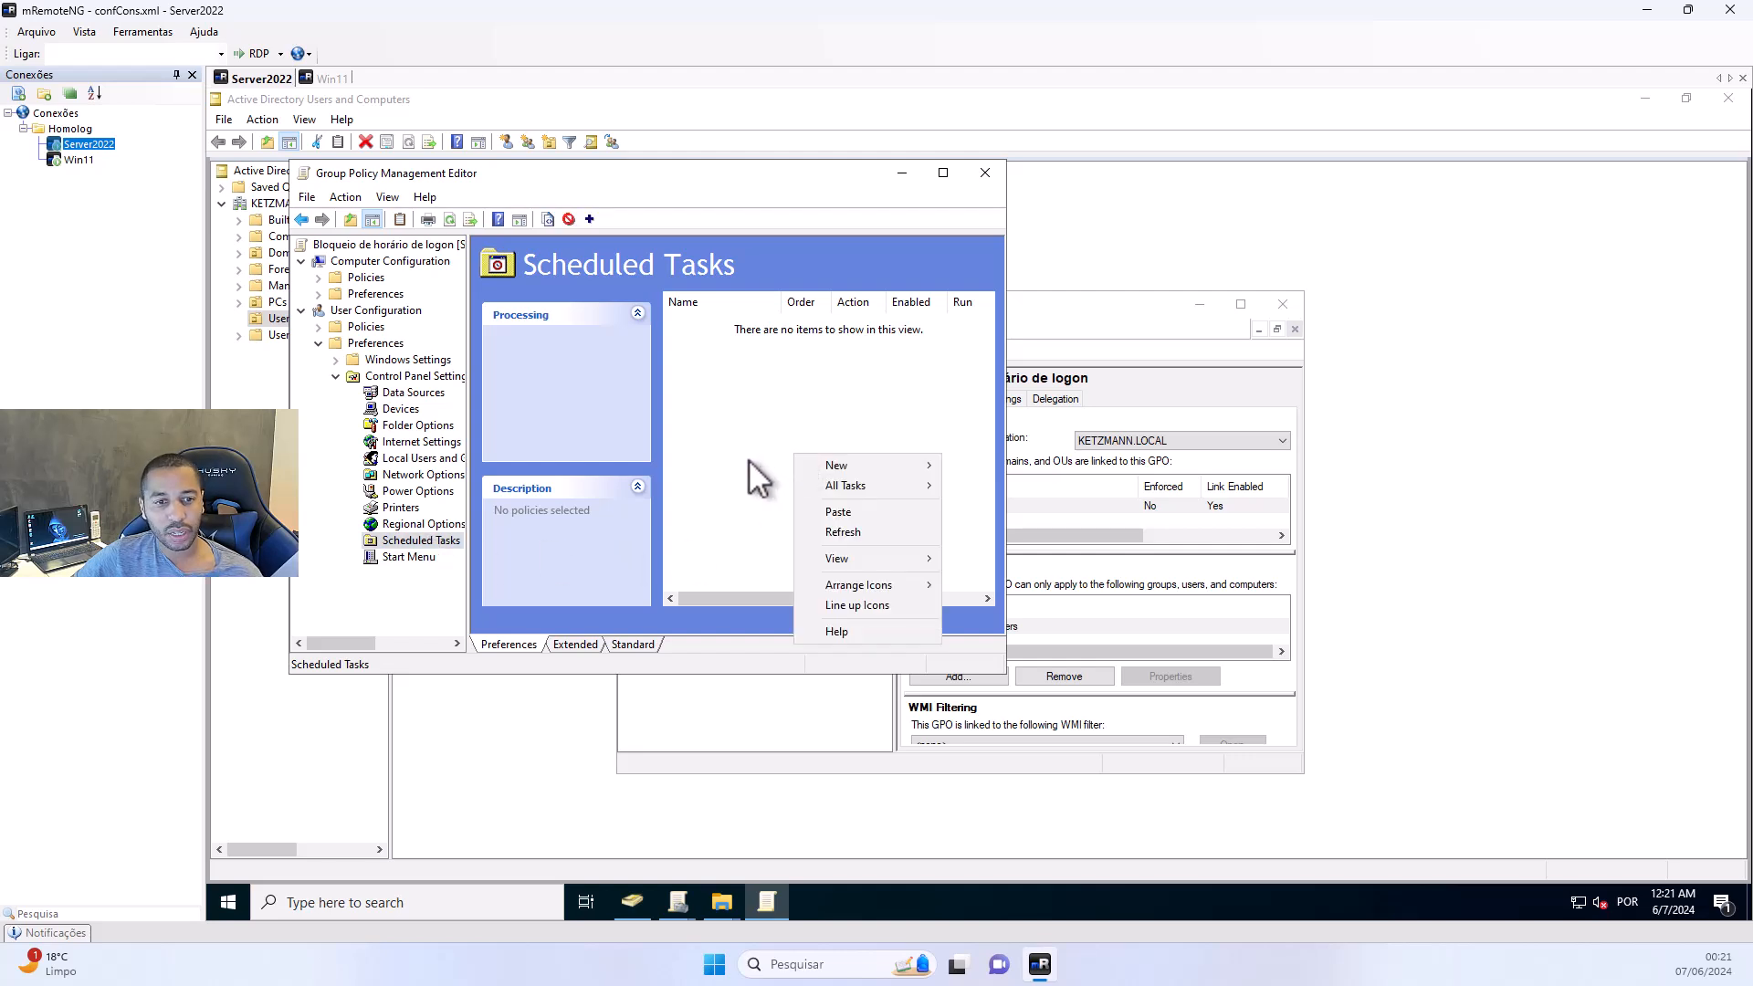
mouse_move(869, 468)
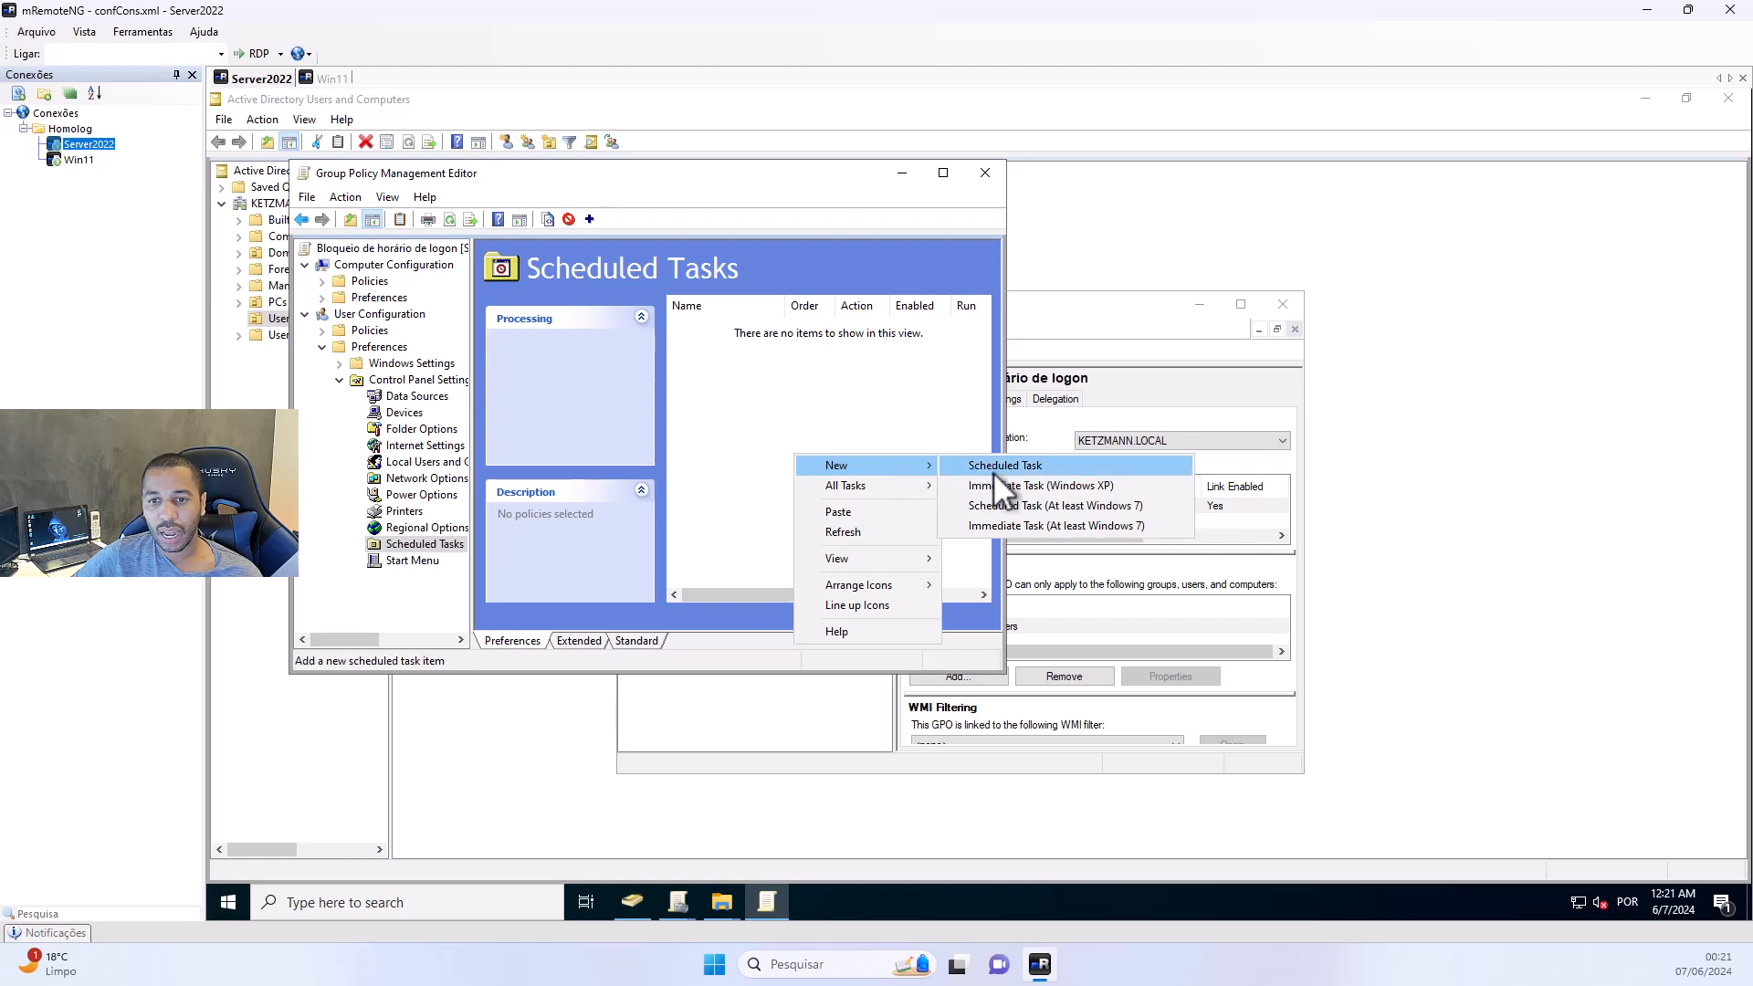
click(1102, 507)
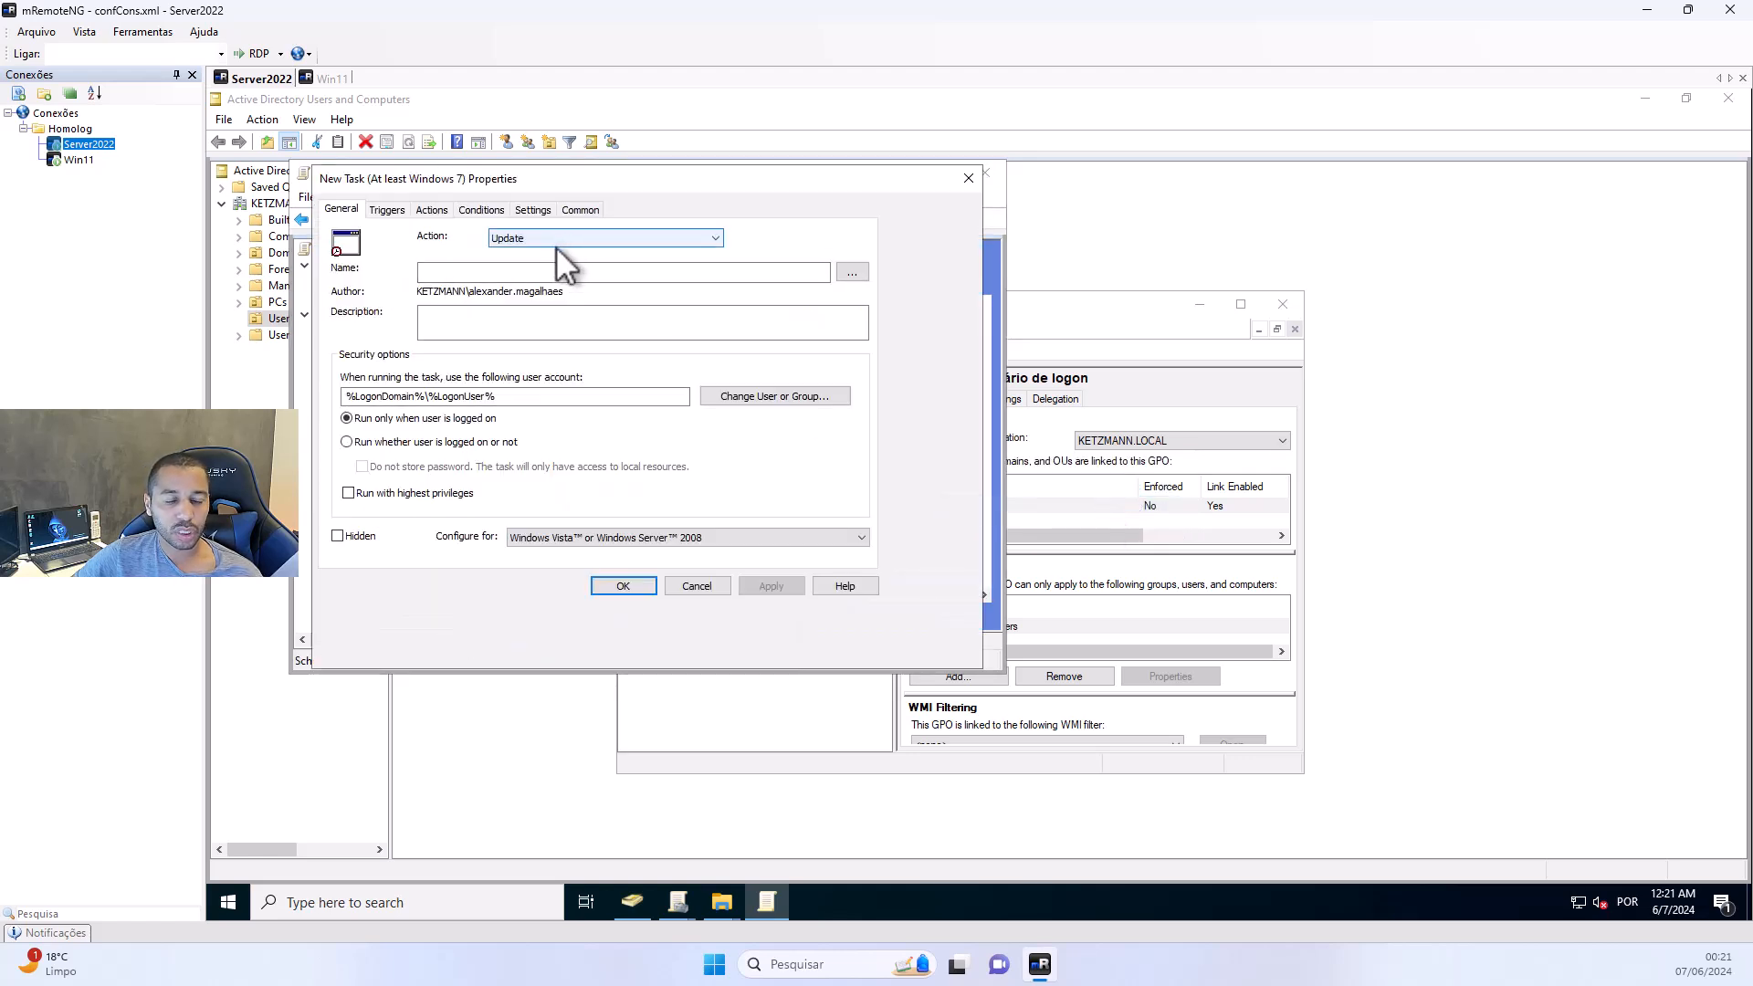
click(527, 272)
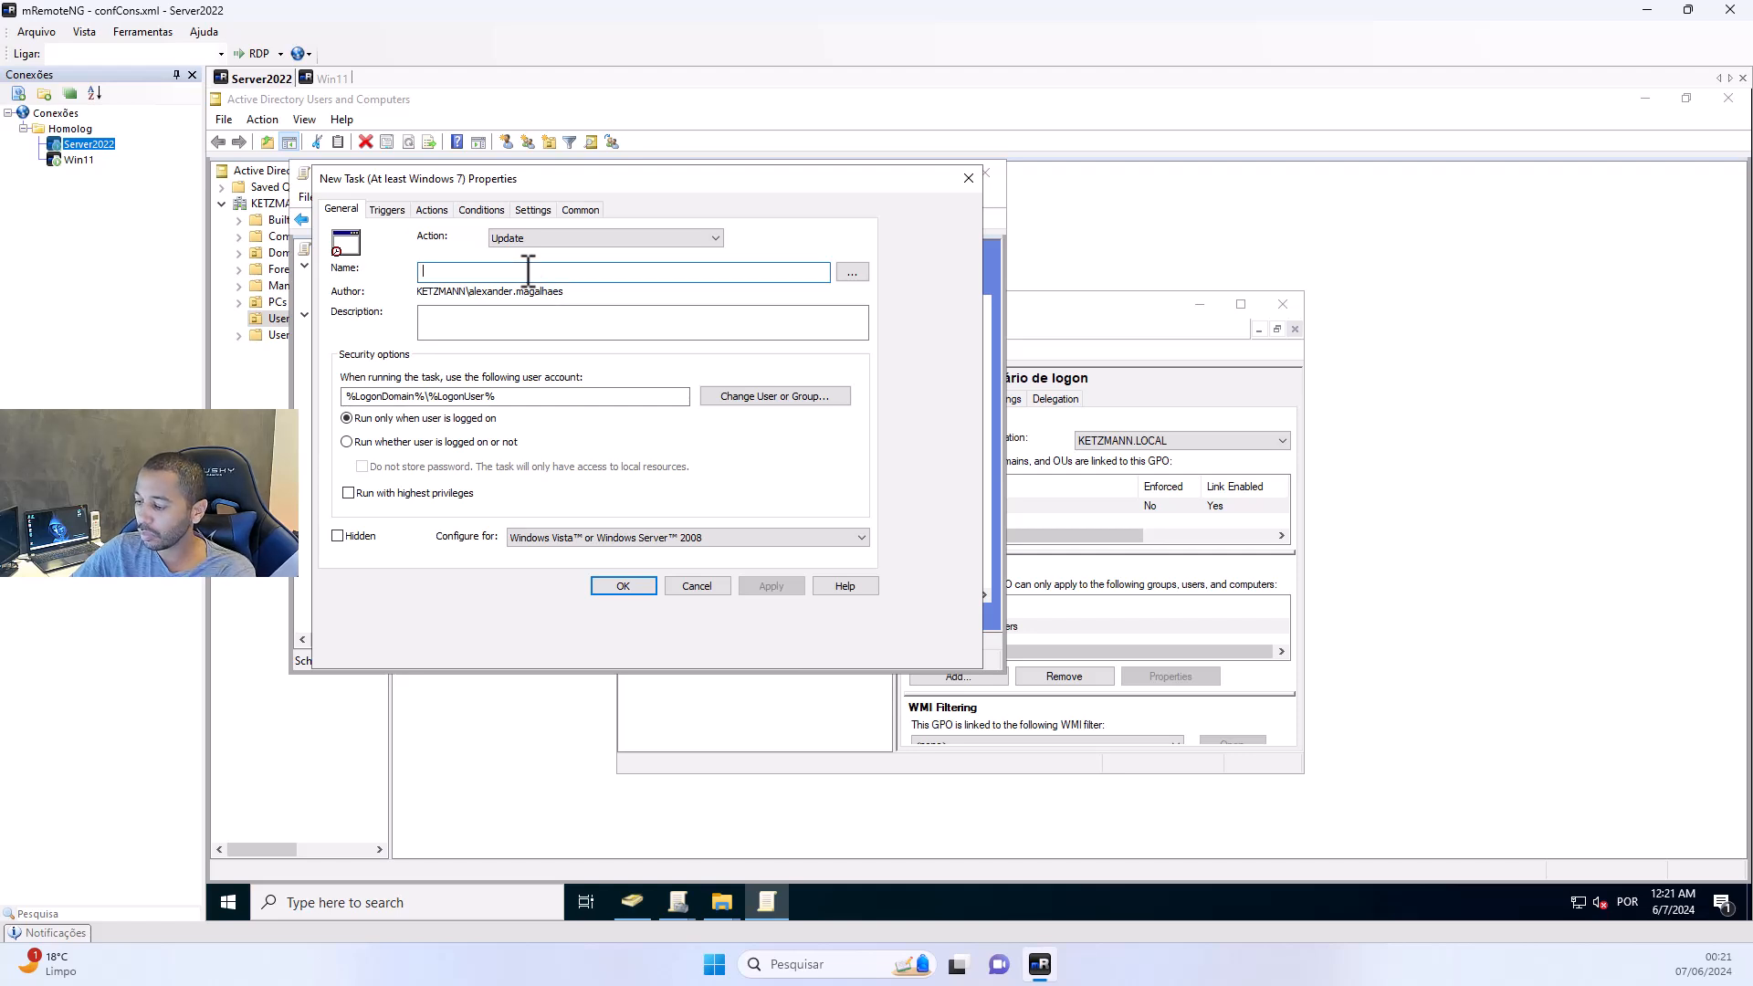
text(Bloqueio )
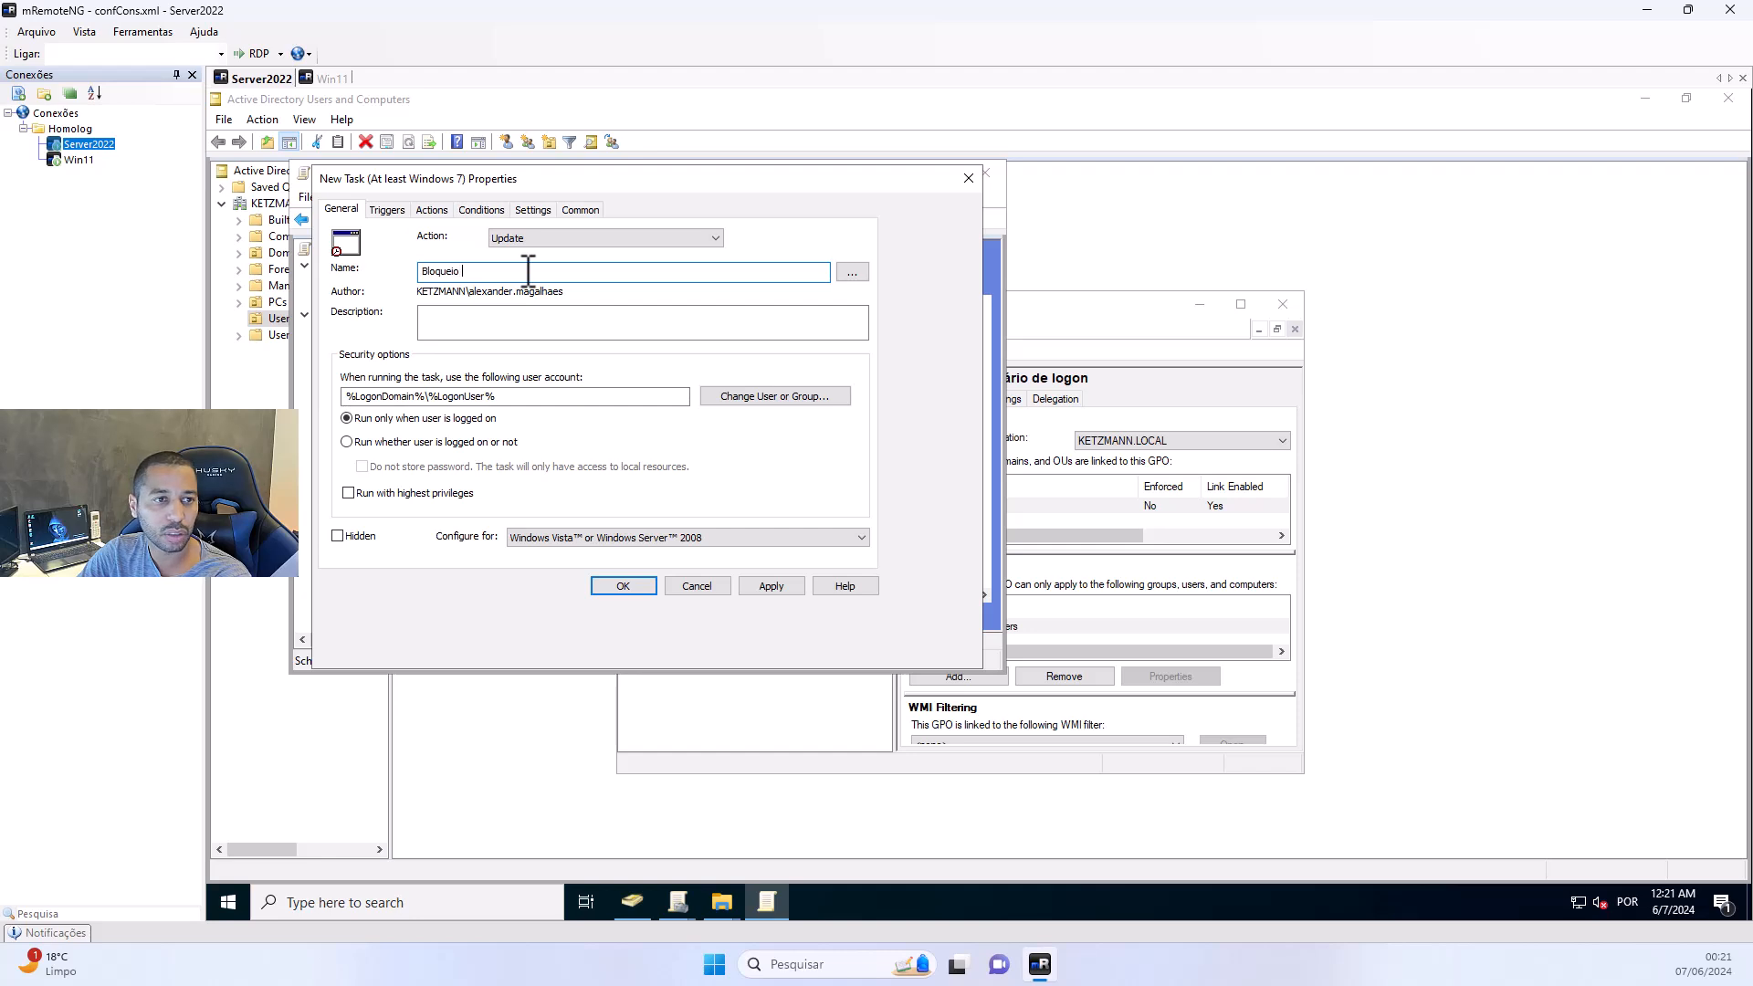
text(de usuario horario de logon)
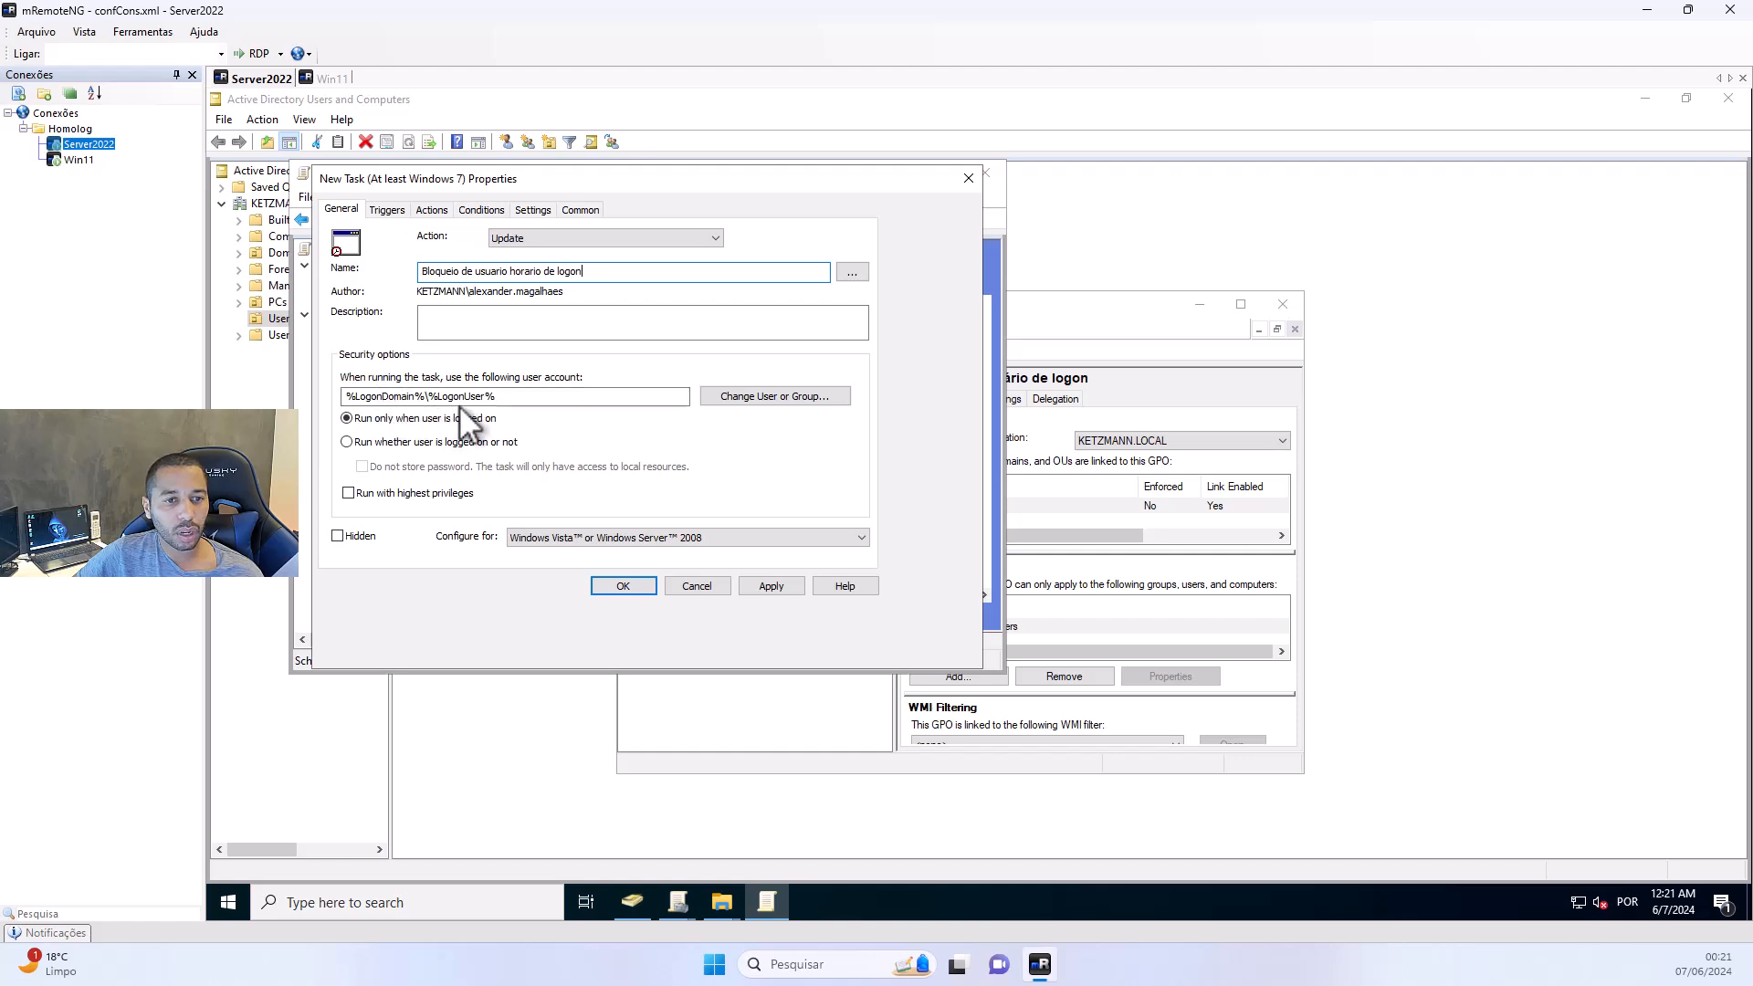
drag(509, 396, 333, 393)
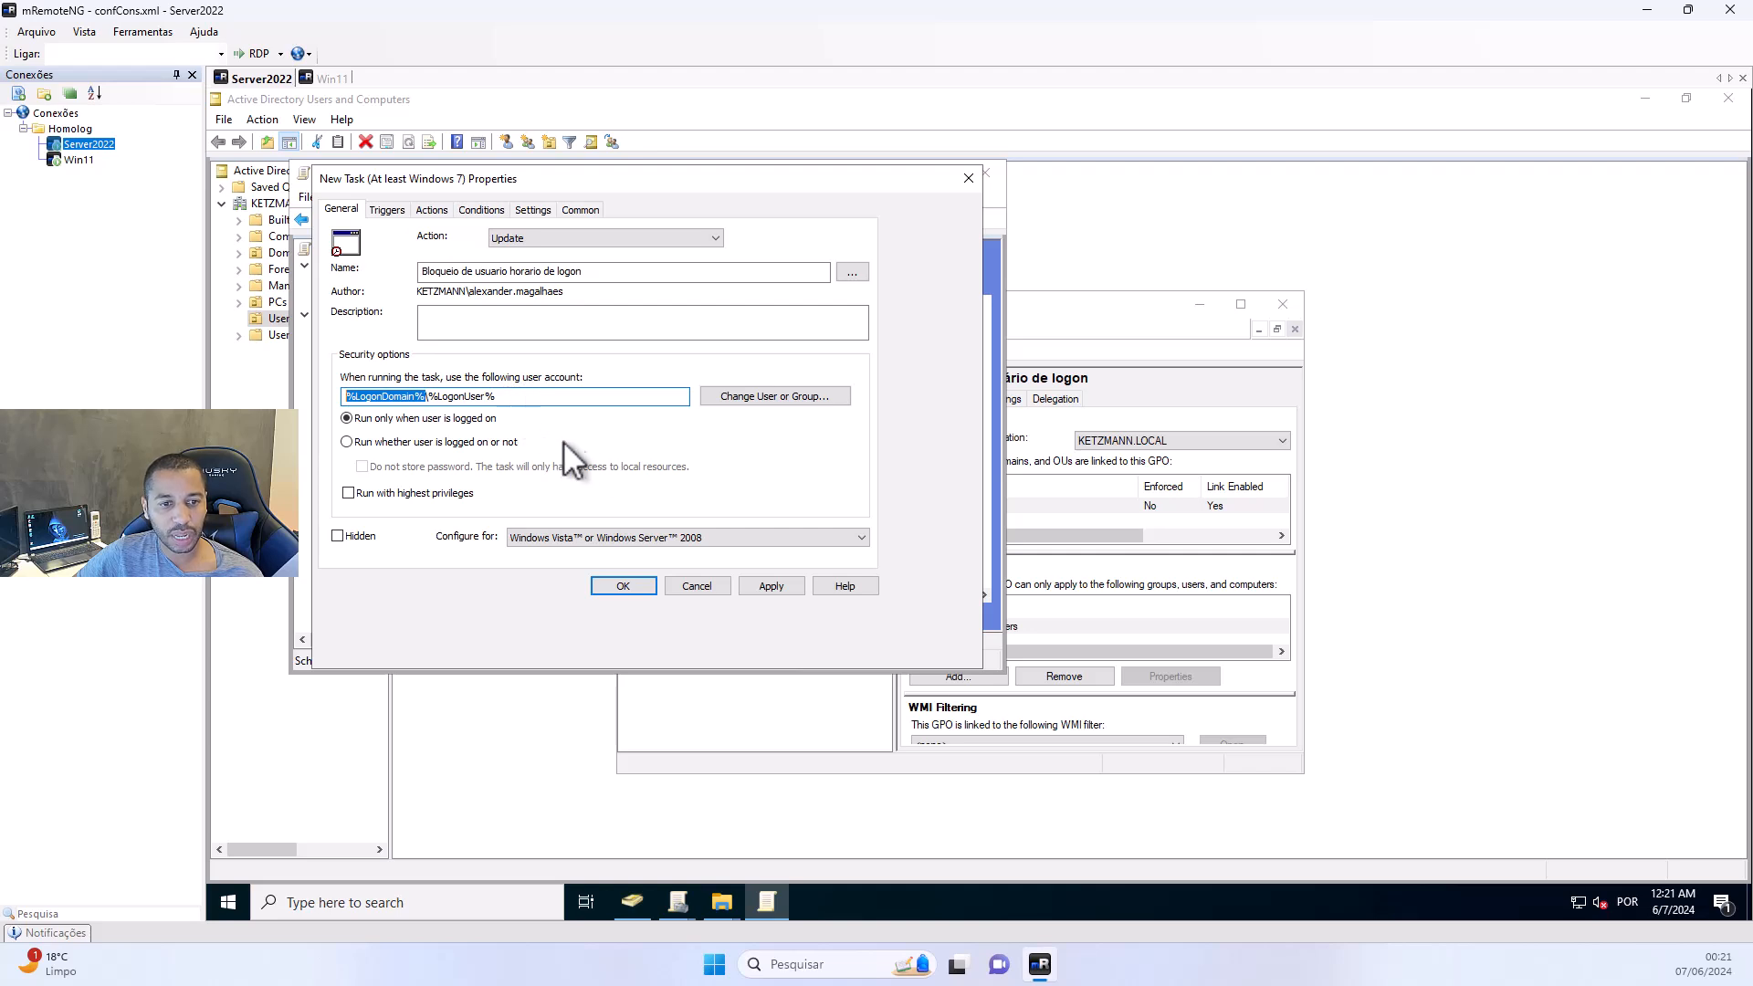
click(531, 326)
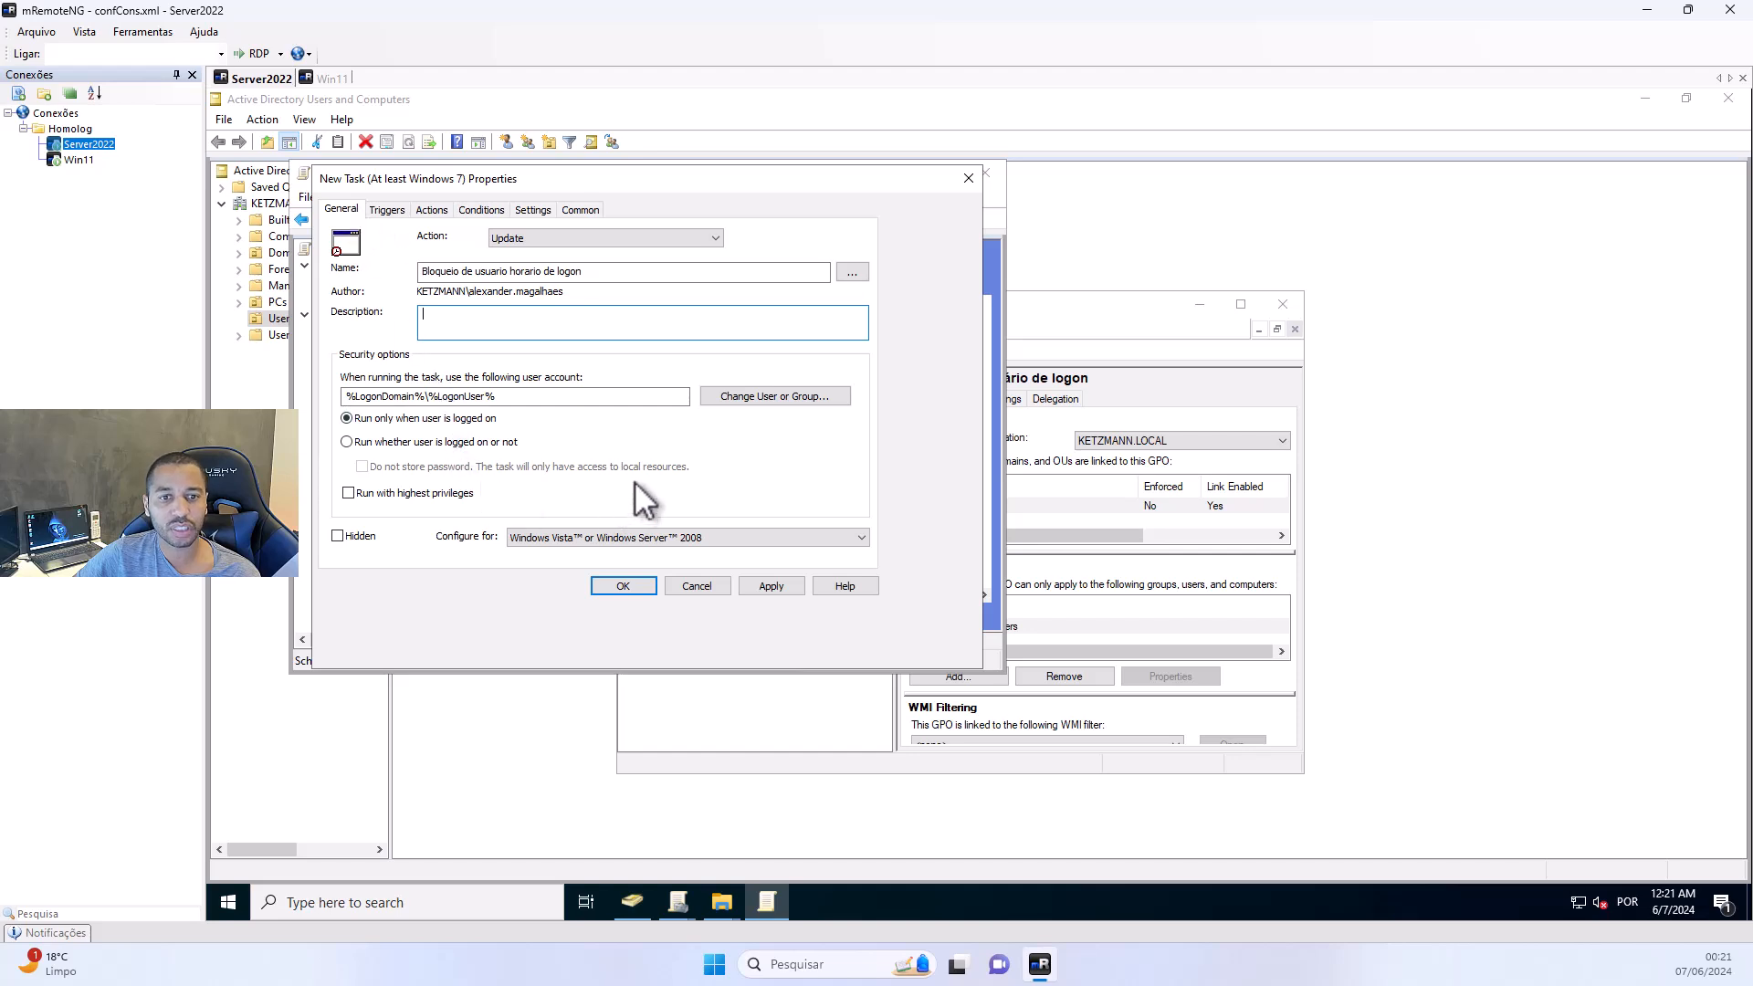
Start a new weekly trigger for the task, recurring on Monday, Tuesday, Wednesday, Thursday and Friday
click(385, 211)
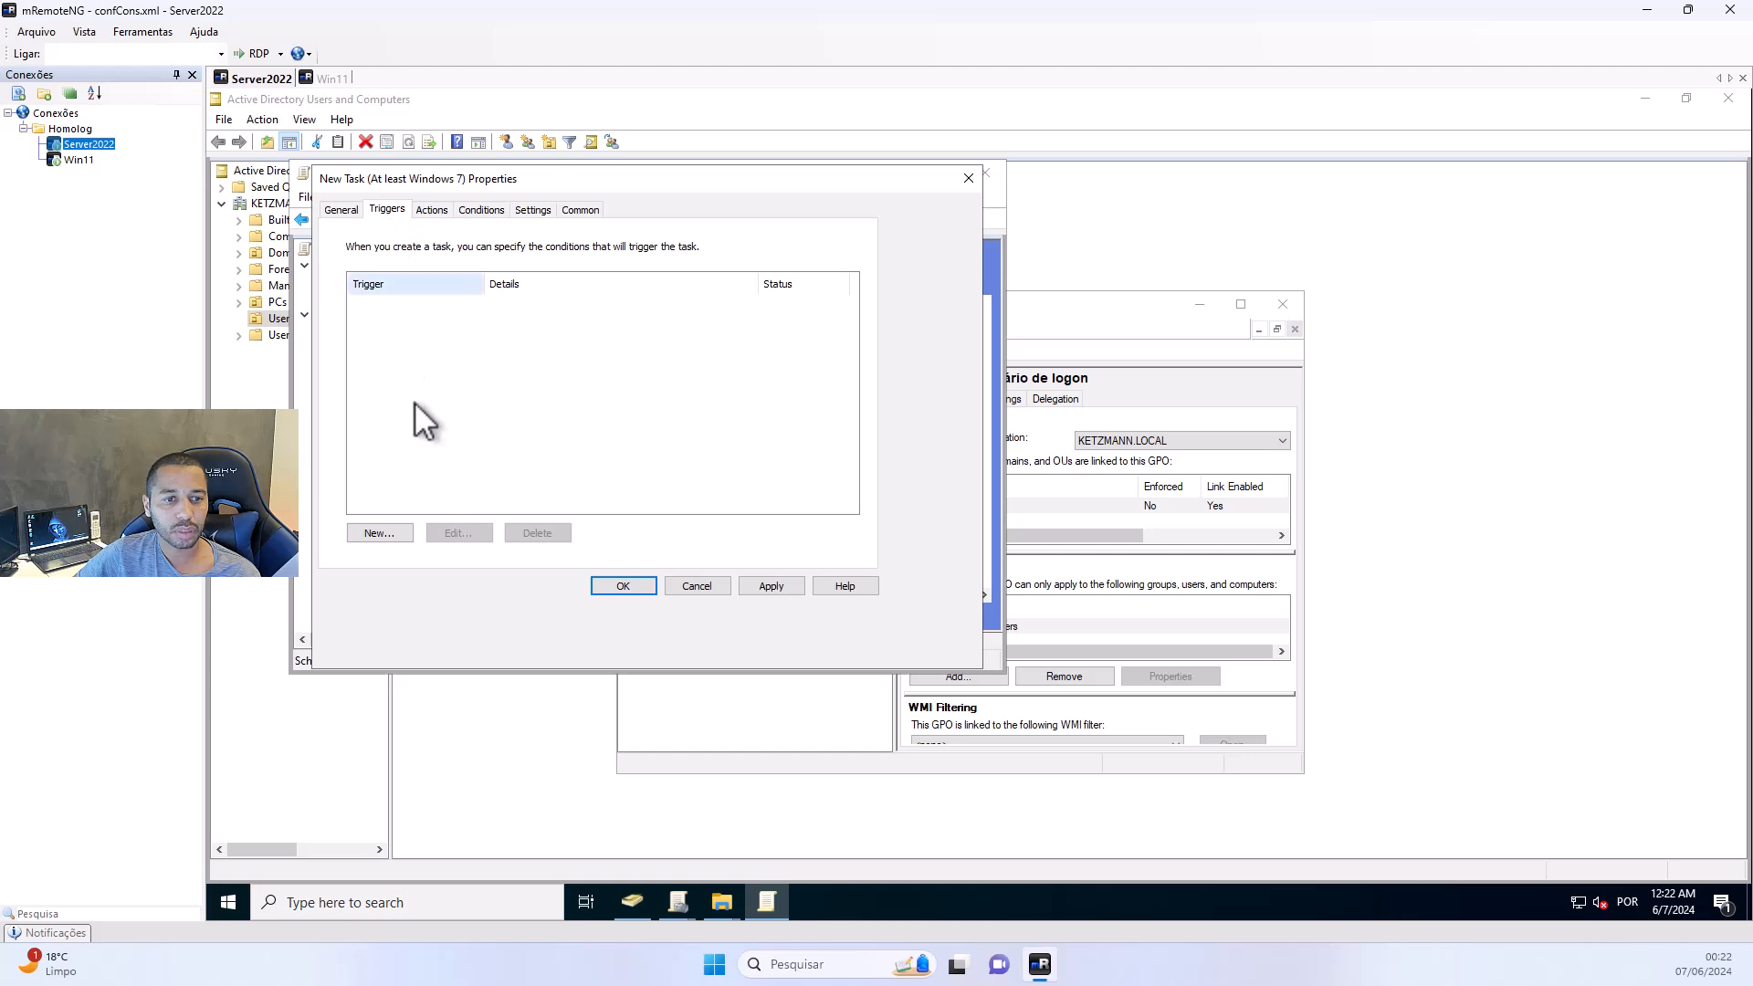
click(376, 533)
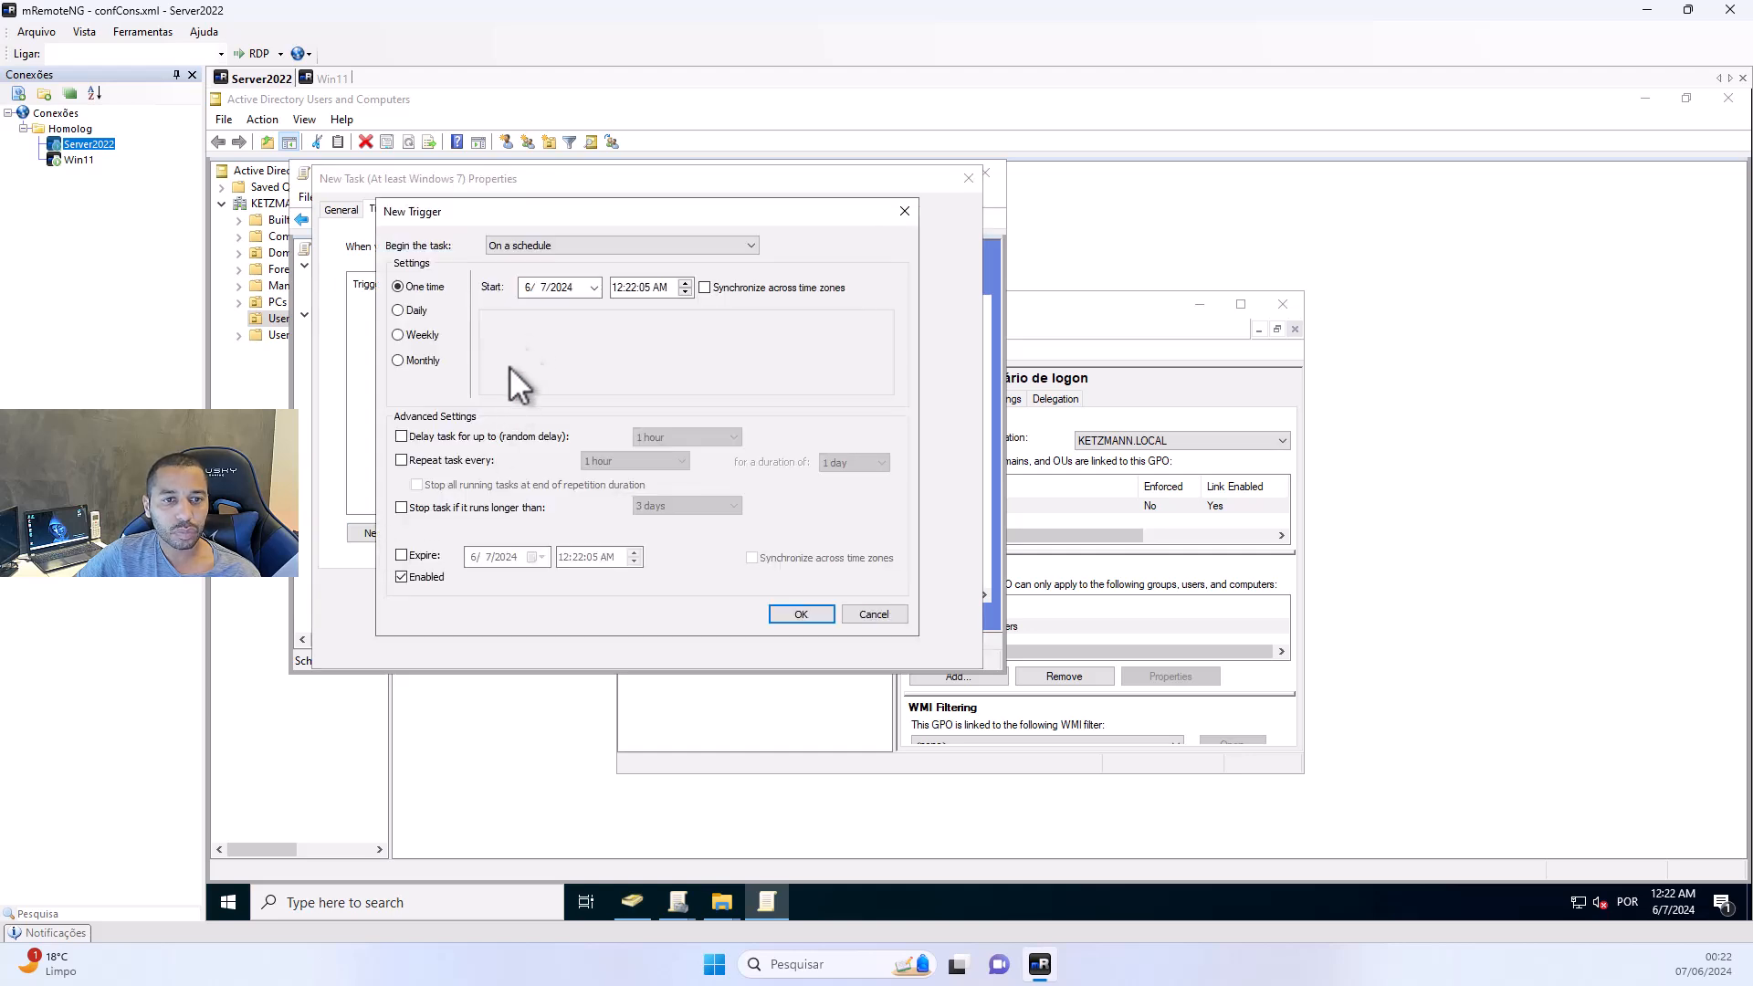
click(415, 336)
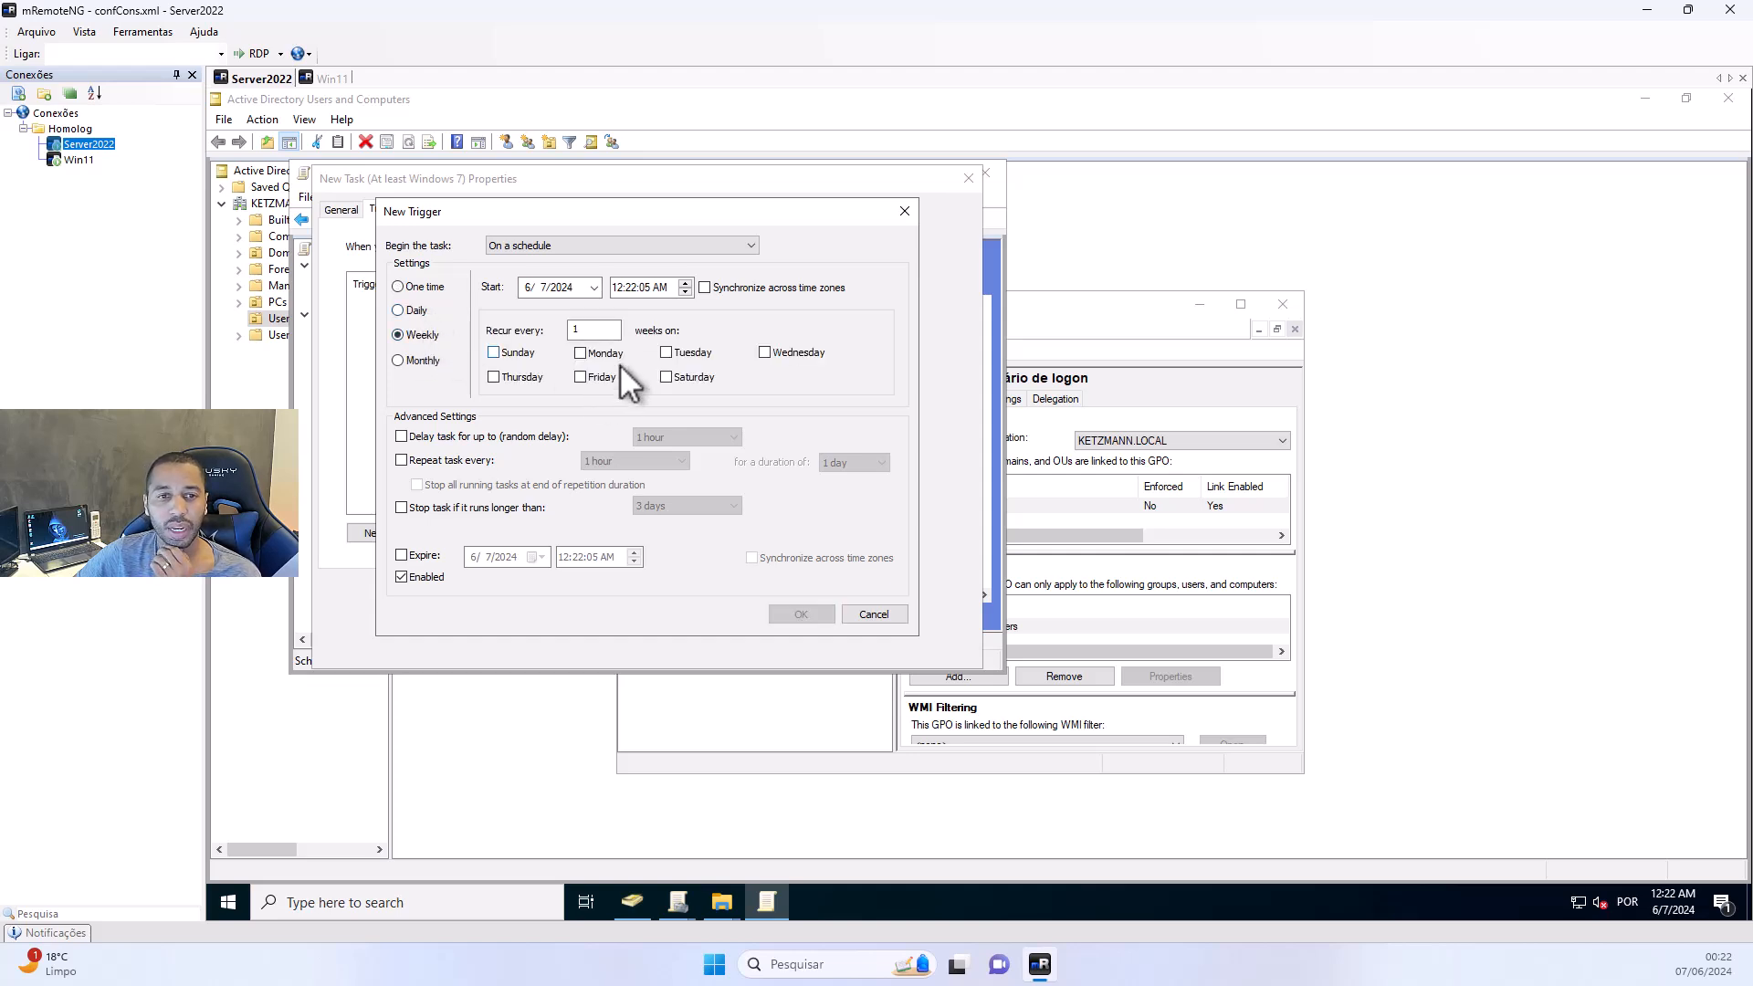
click(581, 353)
click(666, 352)
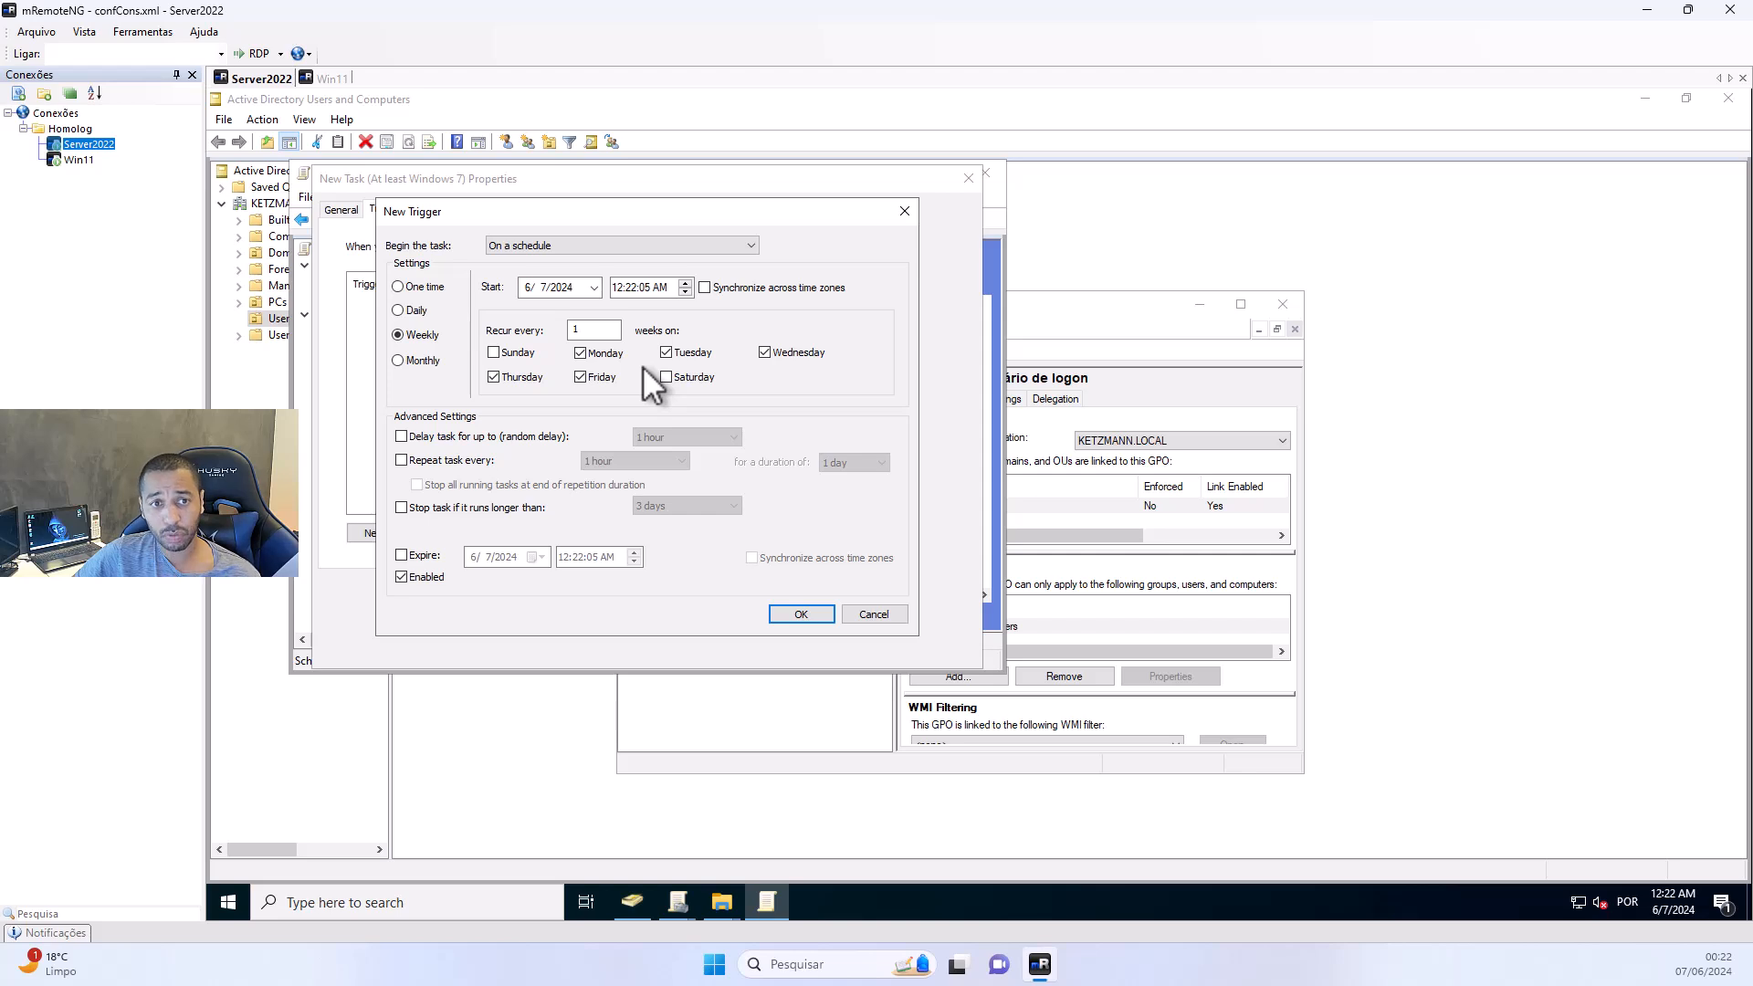
Set the weekly trigger's start time to 12:35:00 AM and save the trigger
click(617, 288)
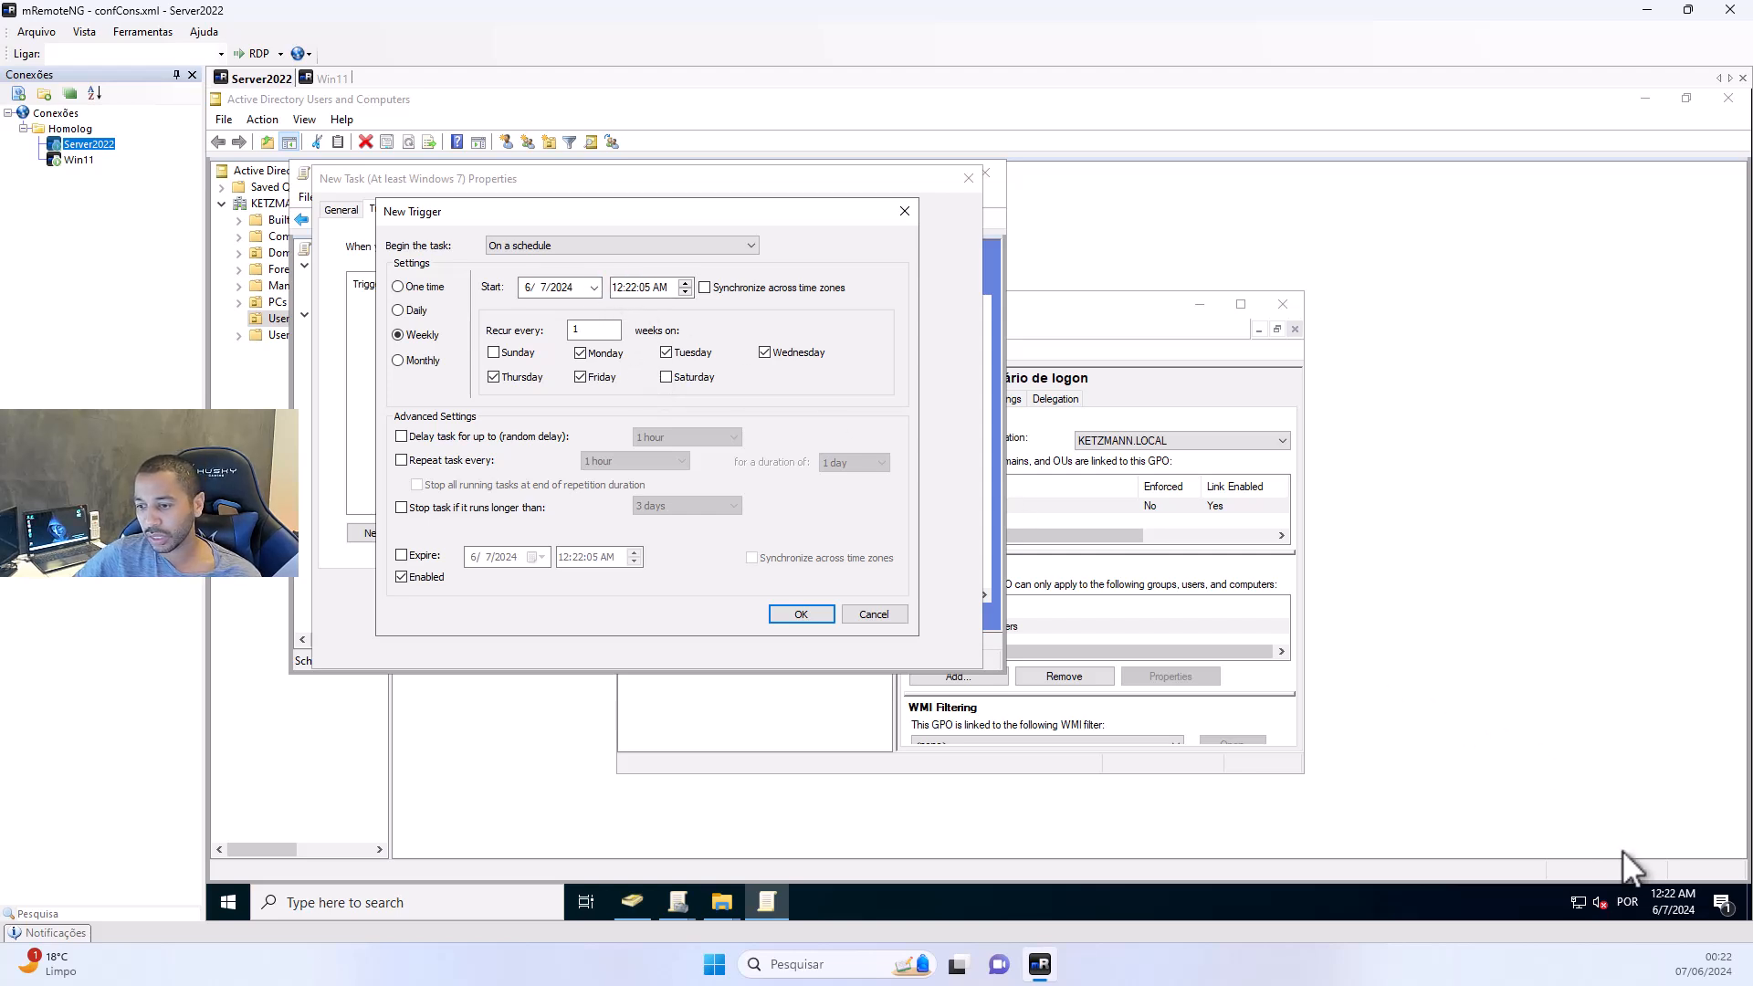
mouse_move(1664, 902)
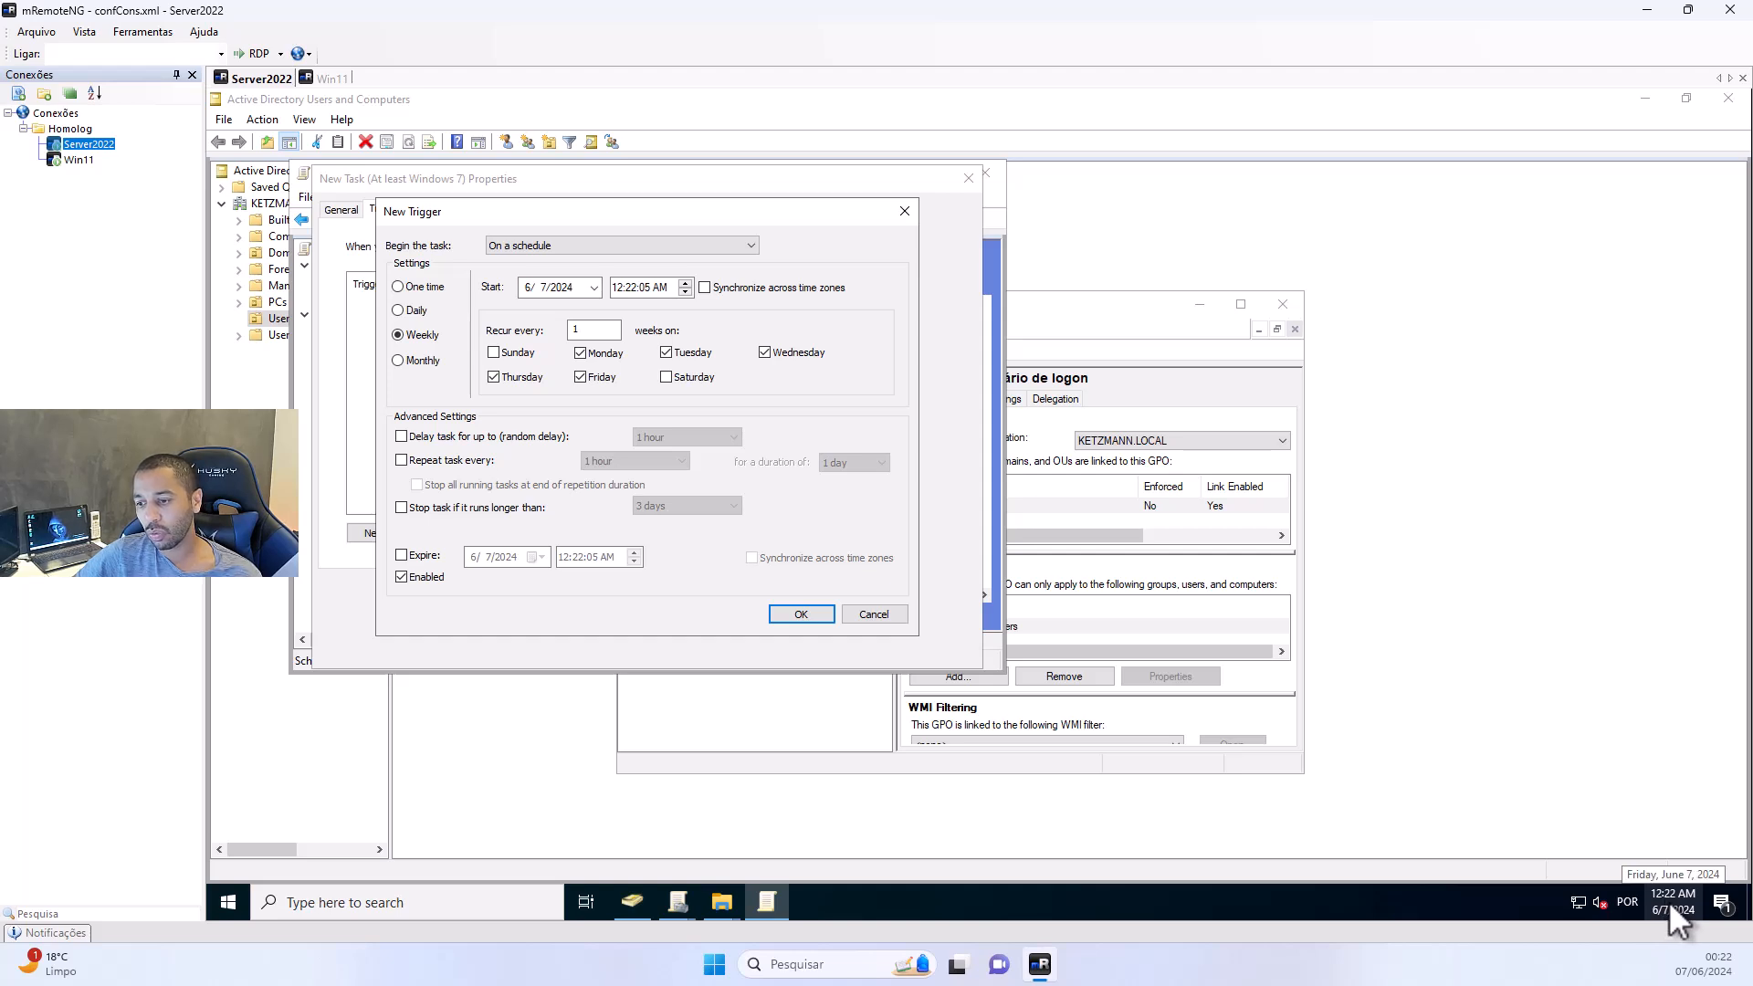
click(616, 292)
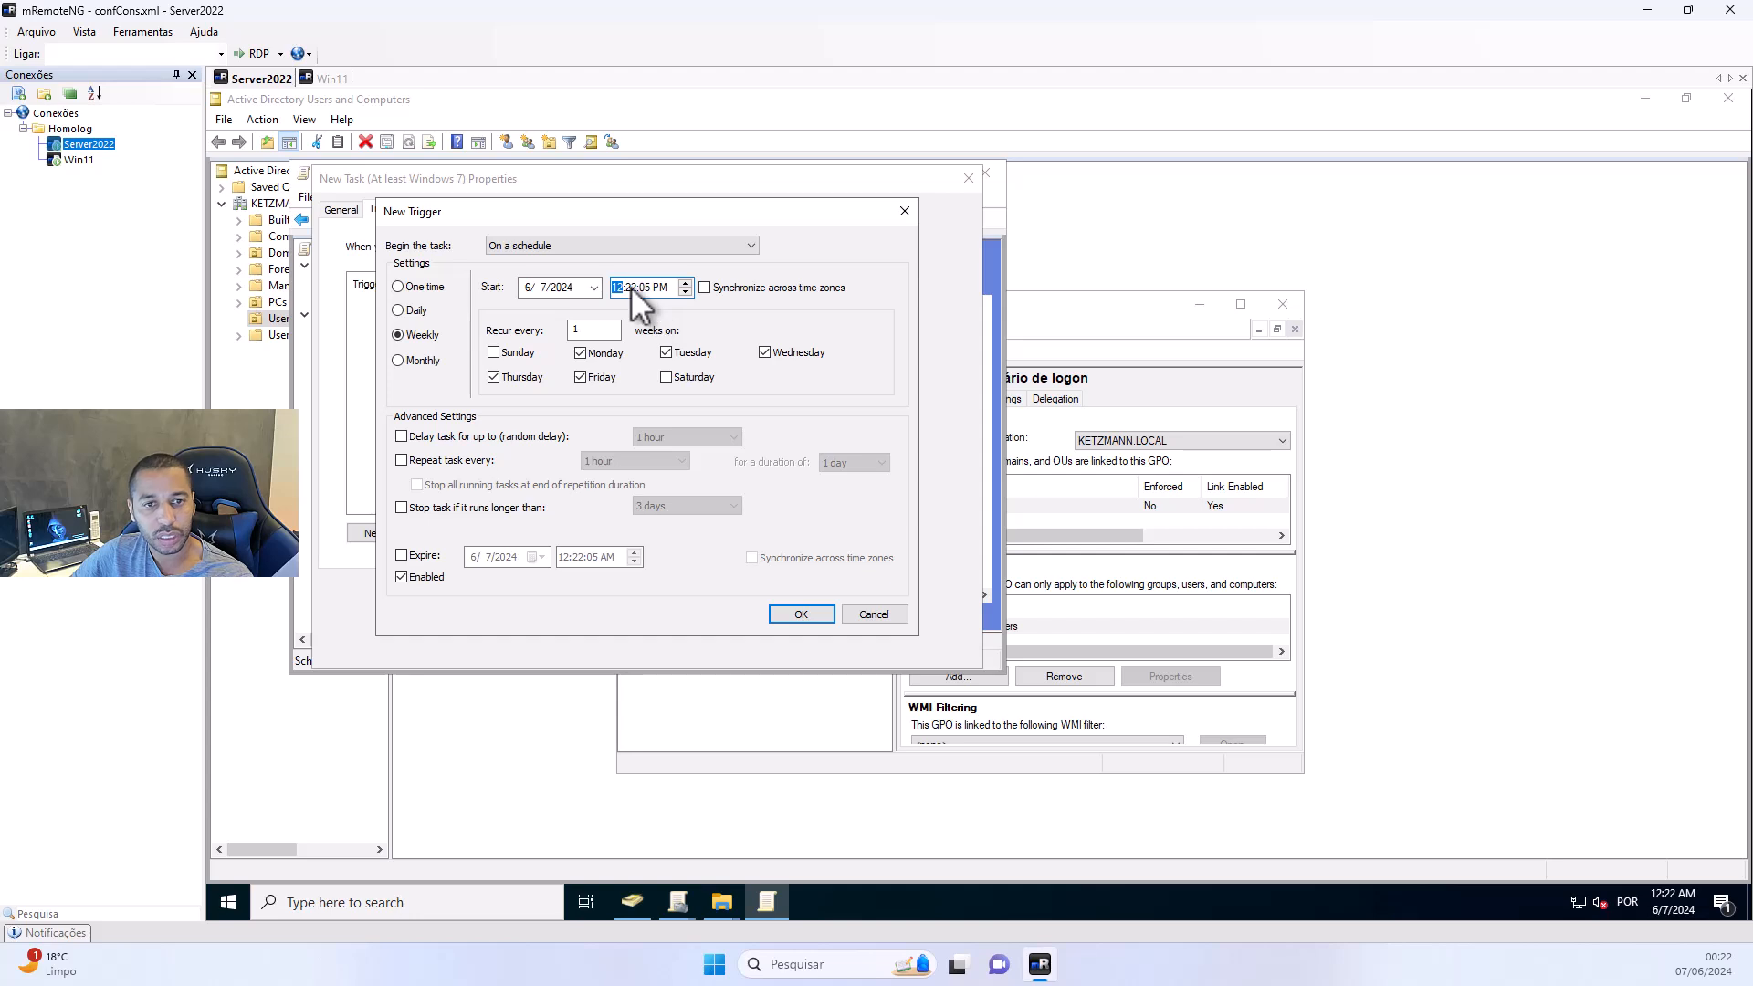
text(35)
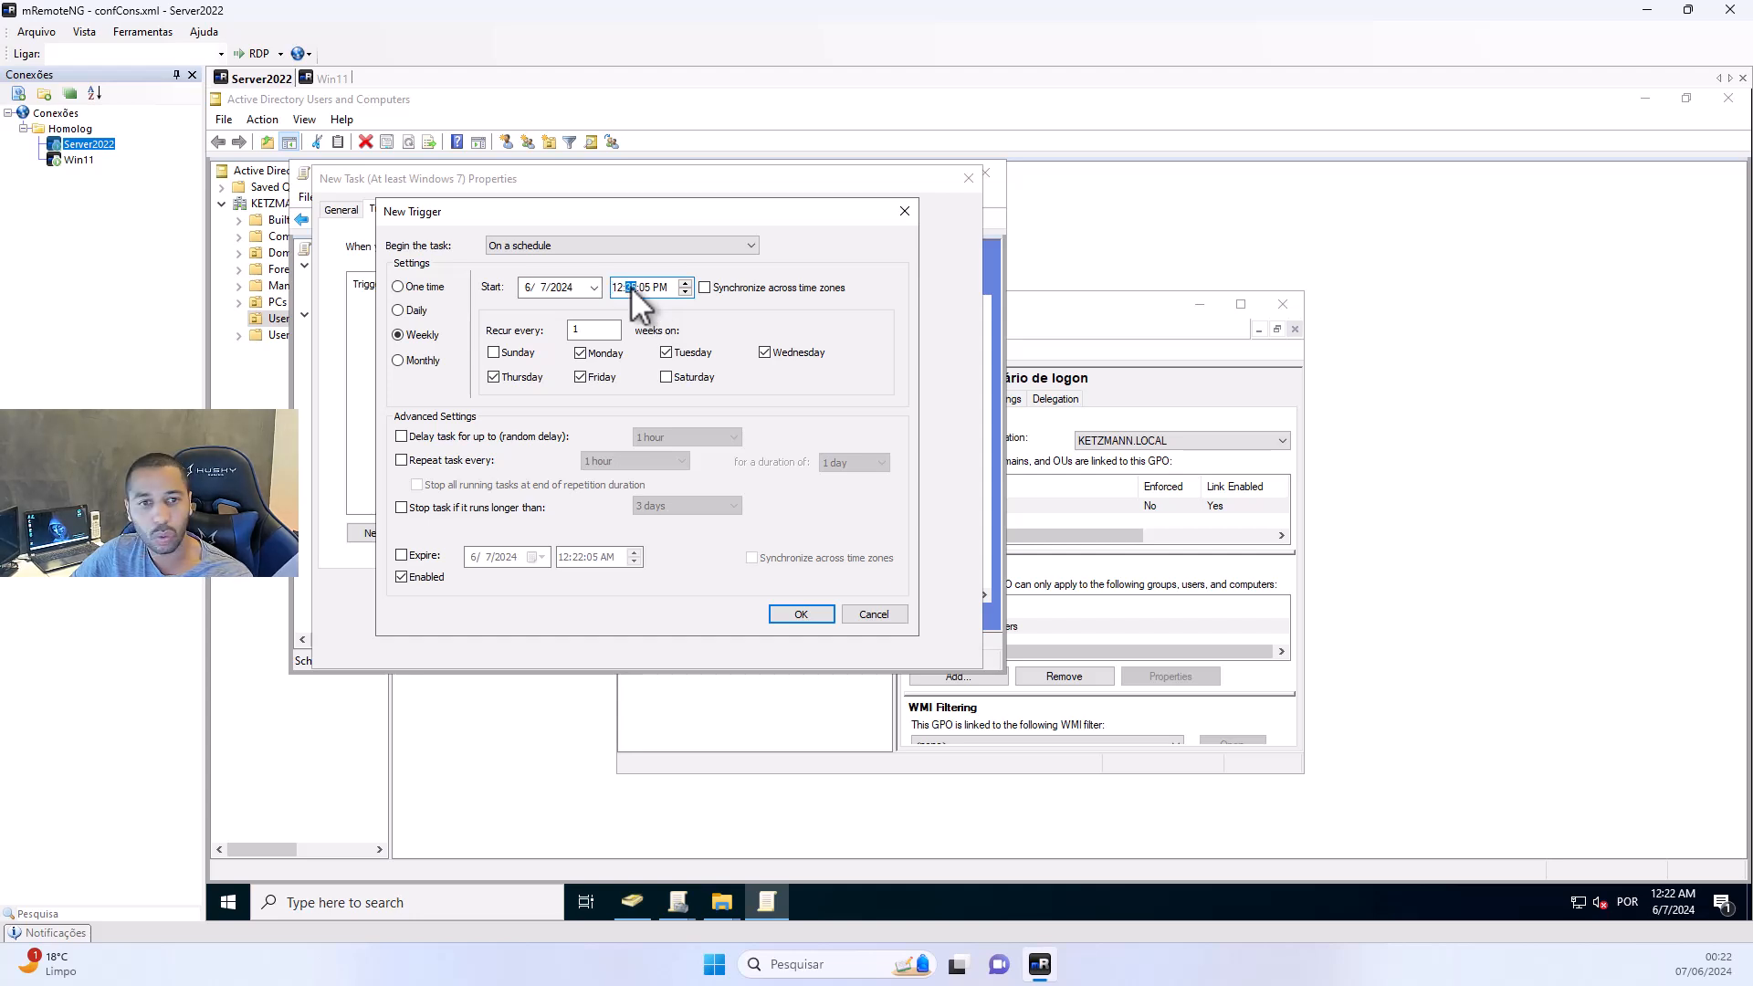
click(645, 287)
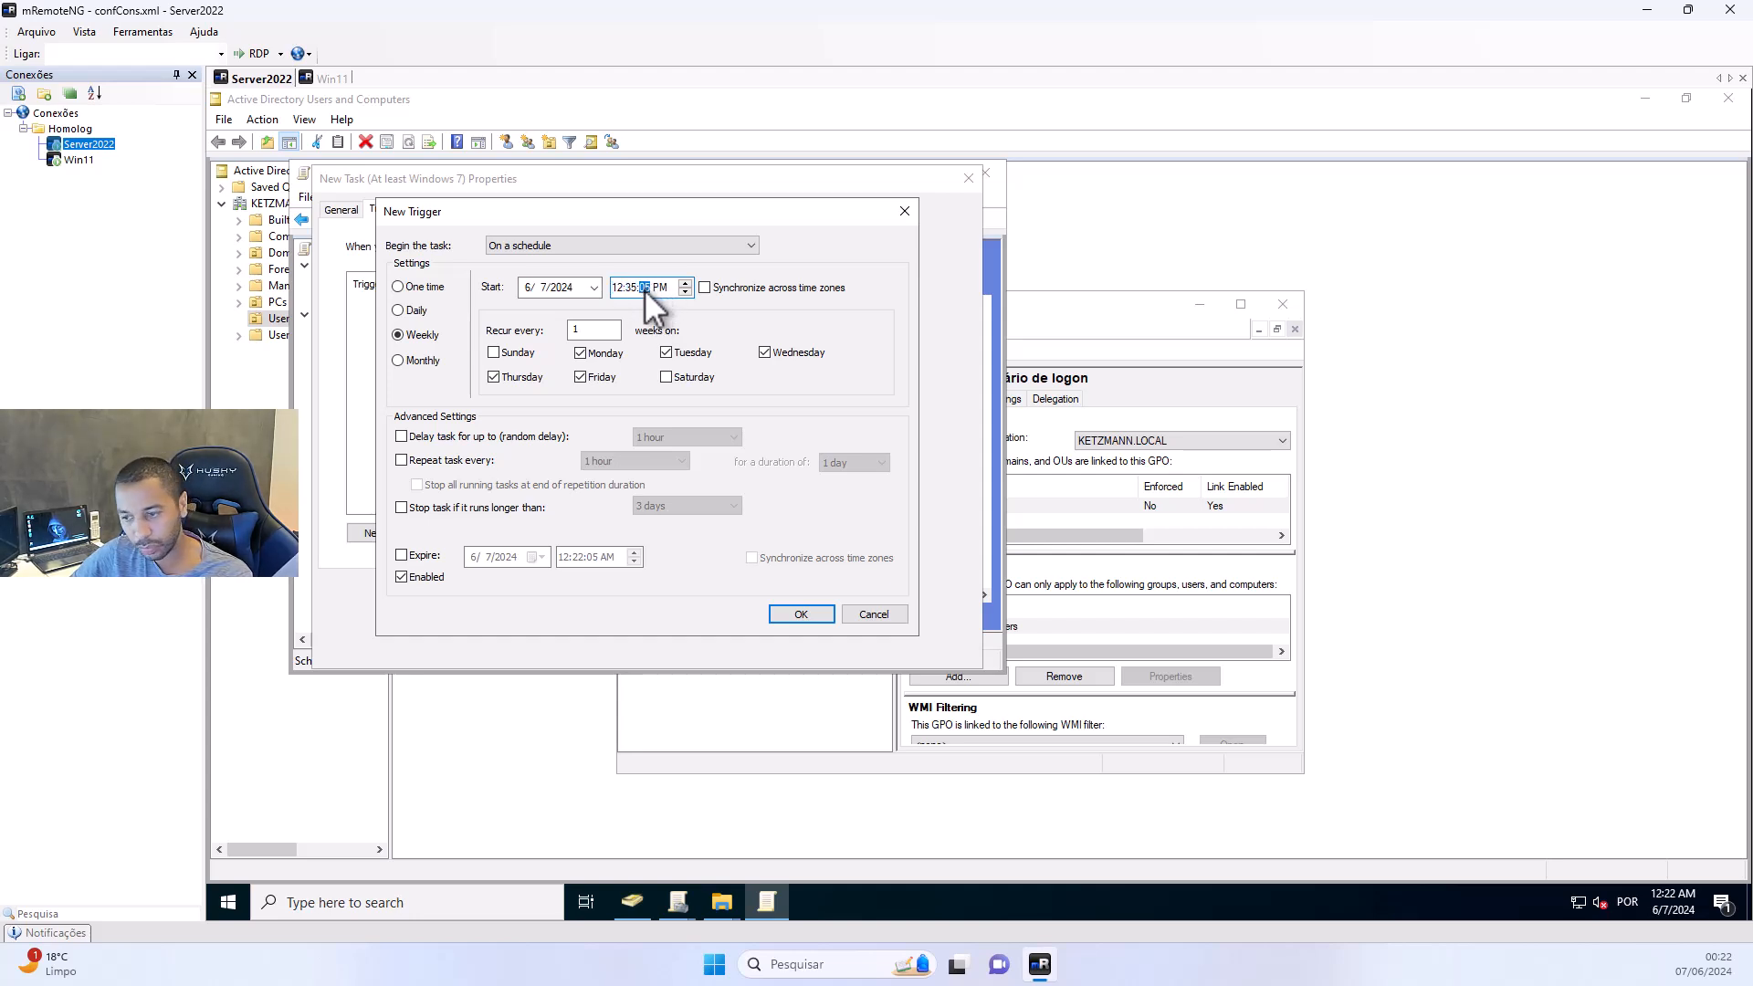
text(00)
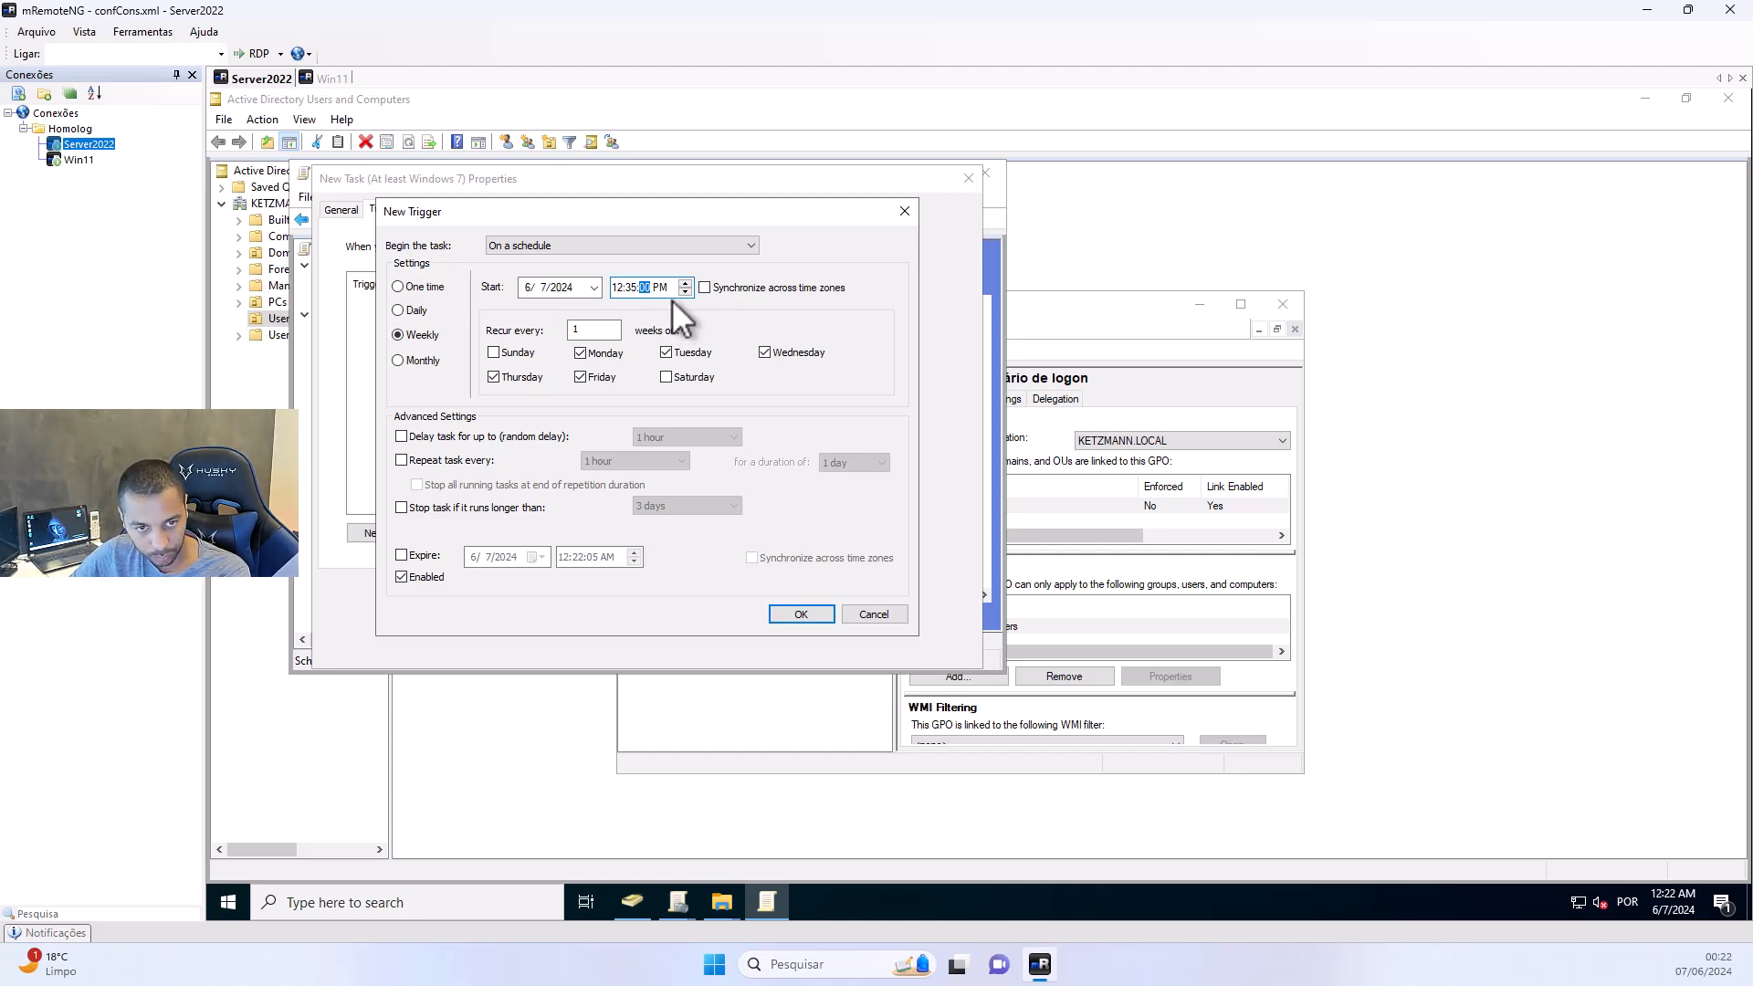
click(664, 286)
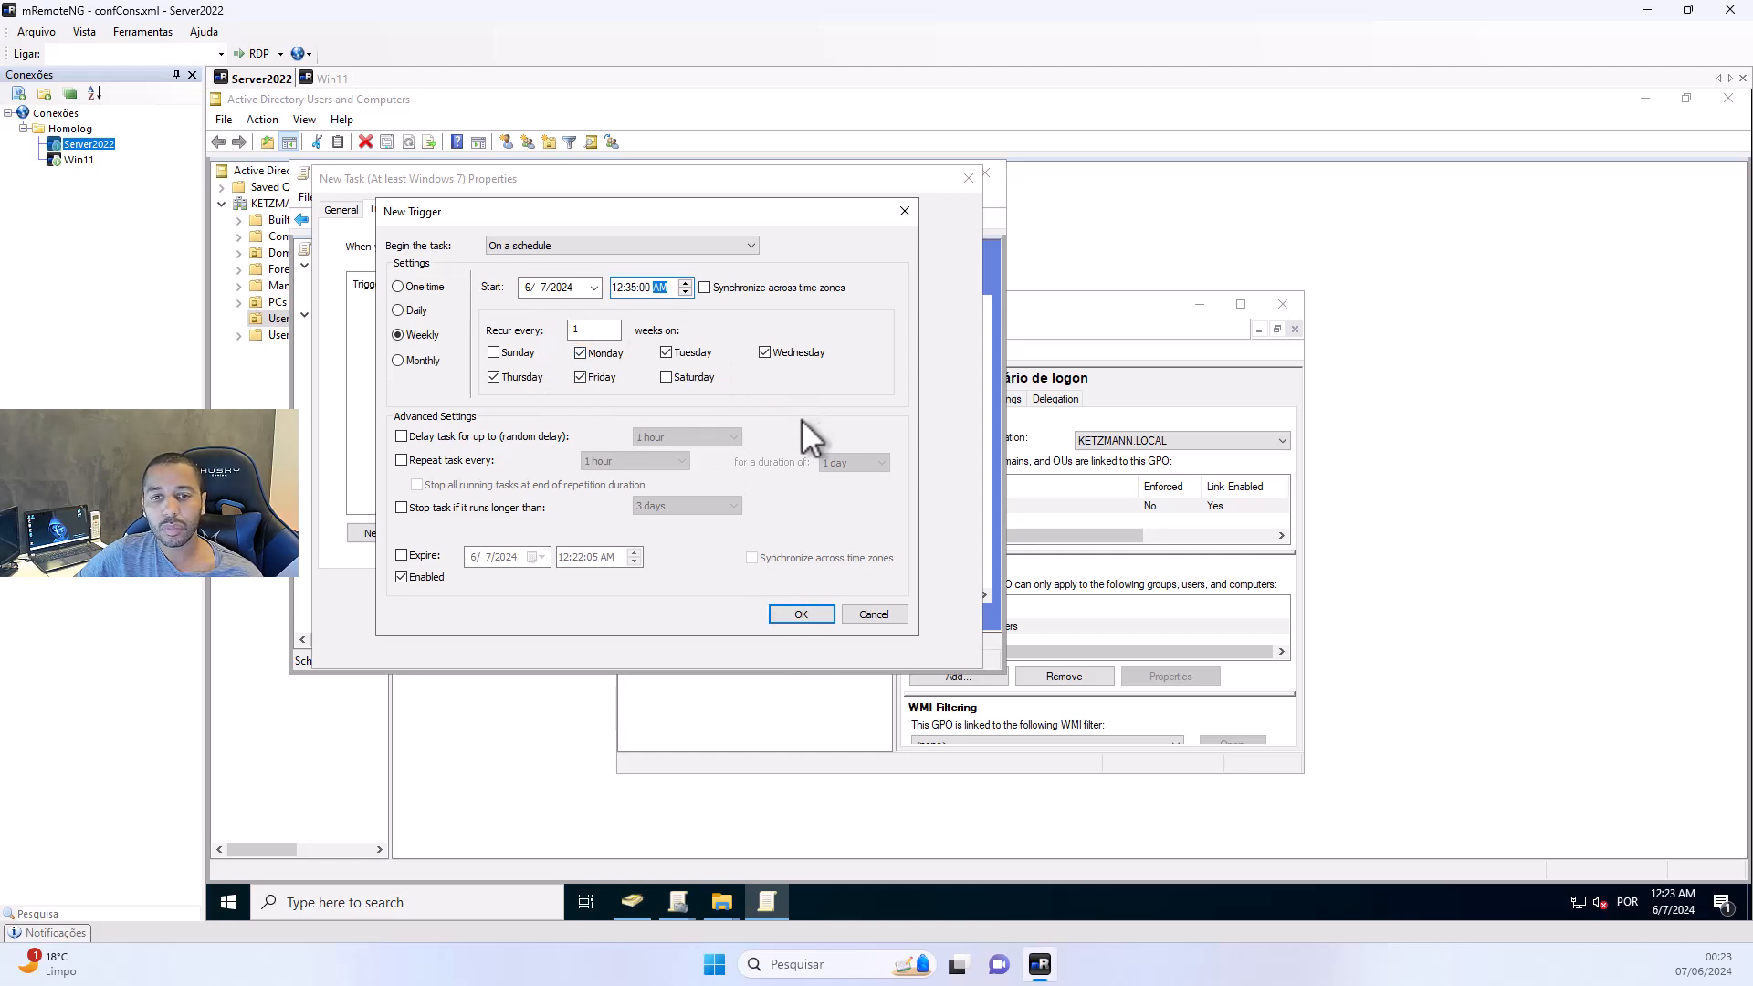
click(801, 614)
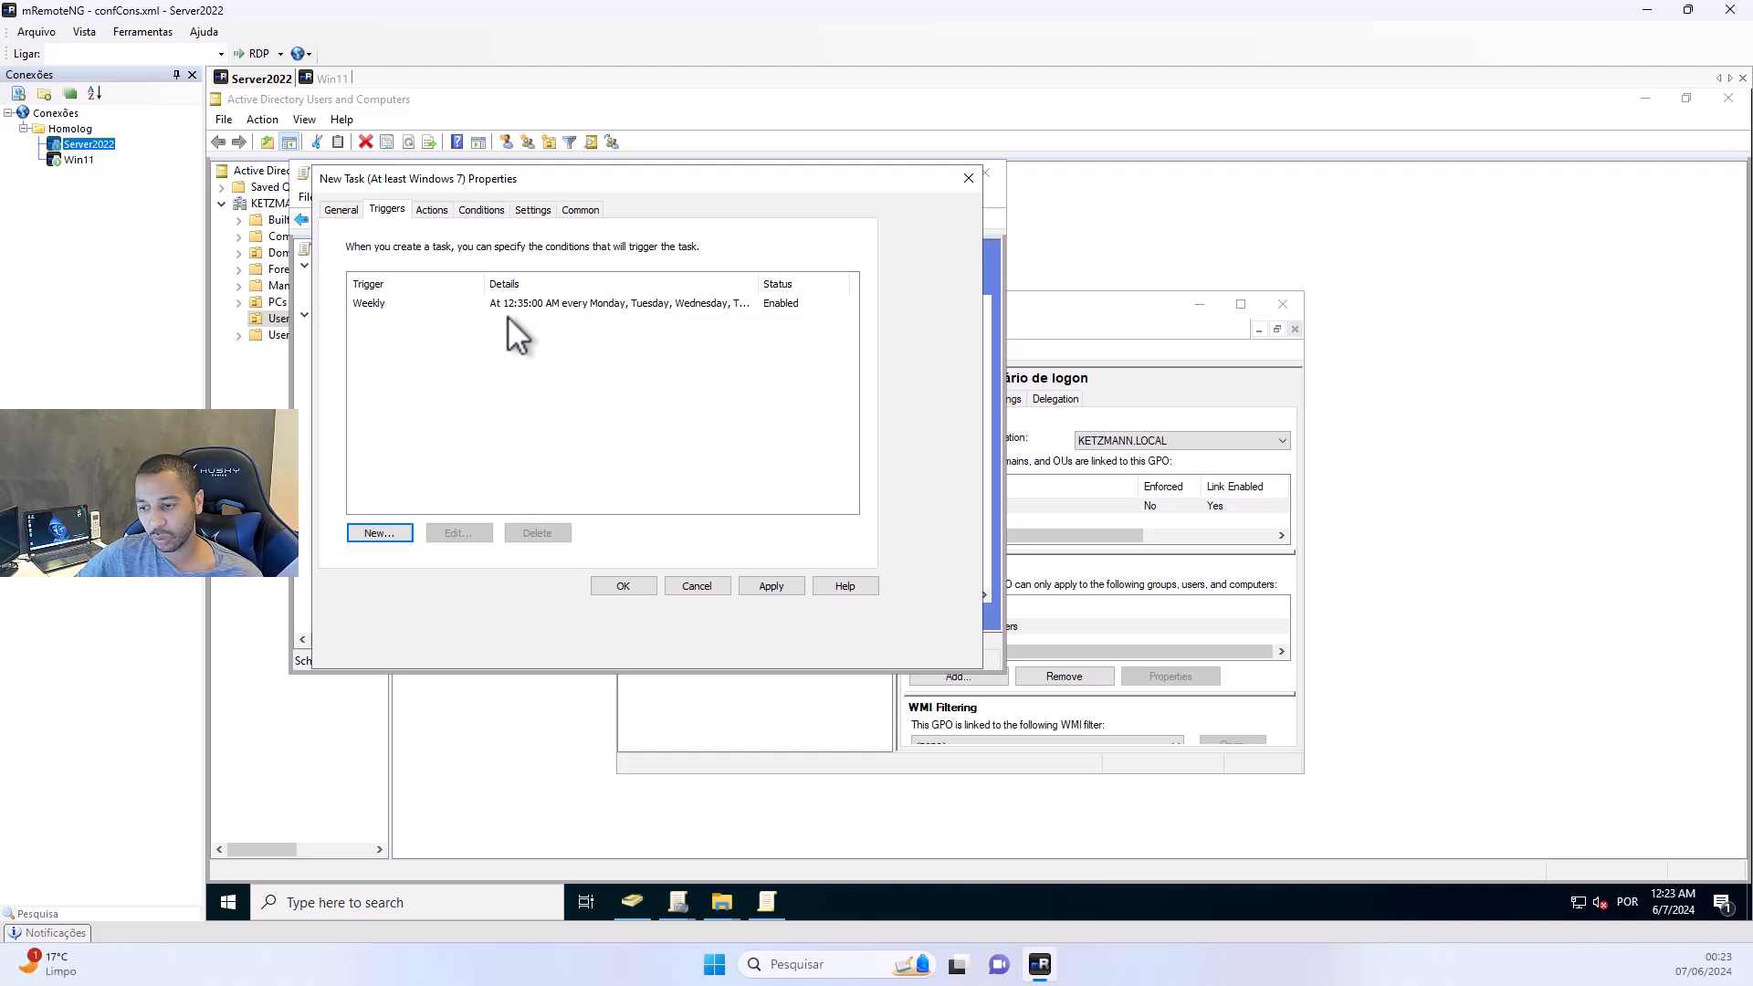
Add a Start a program action running %windir%\System32\rundll32.exe with the arguments "user32.dll, LockWorkStation"
click(431, 209)
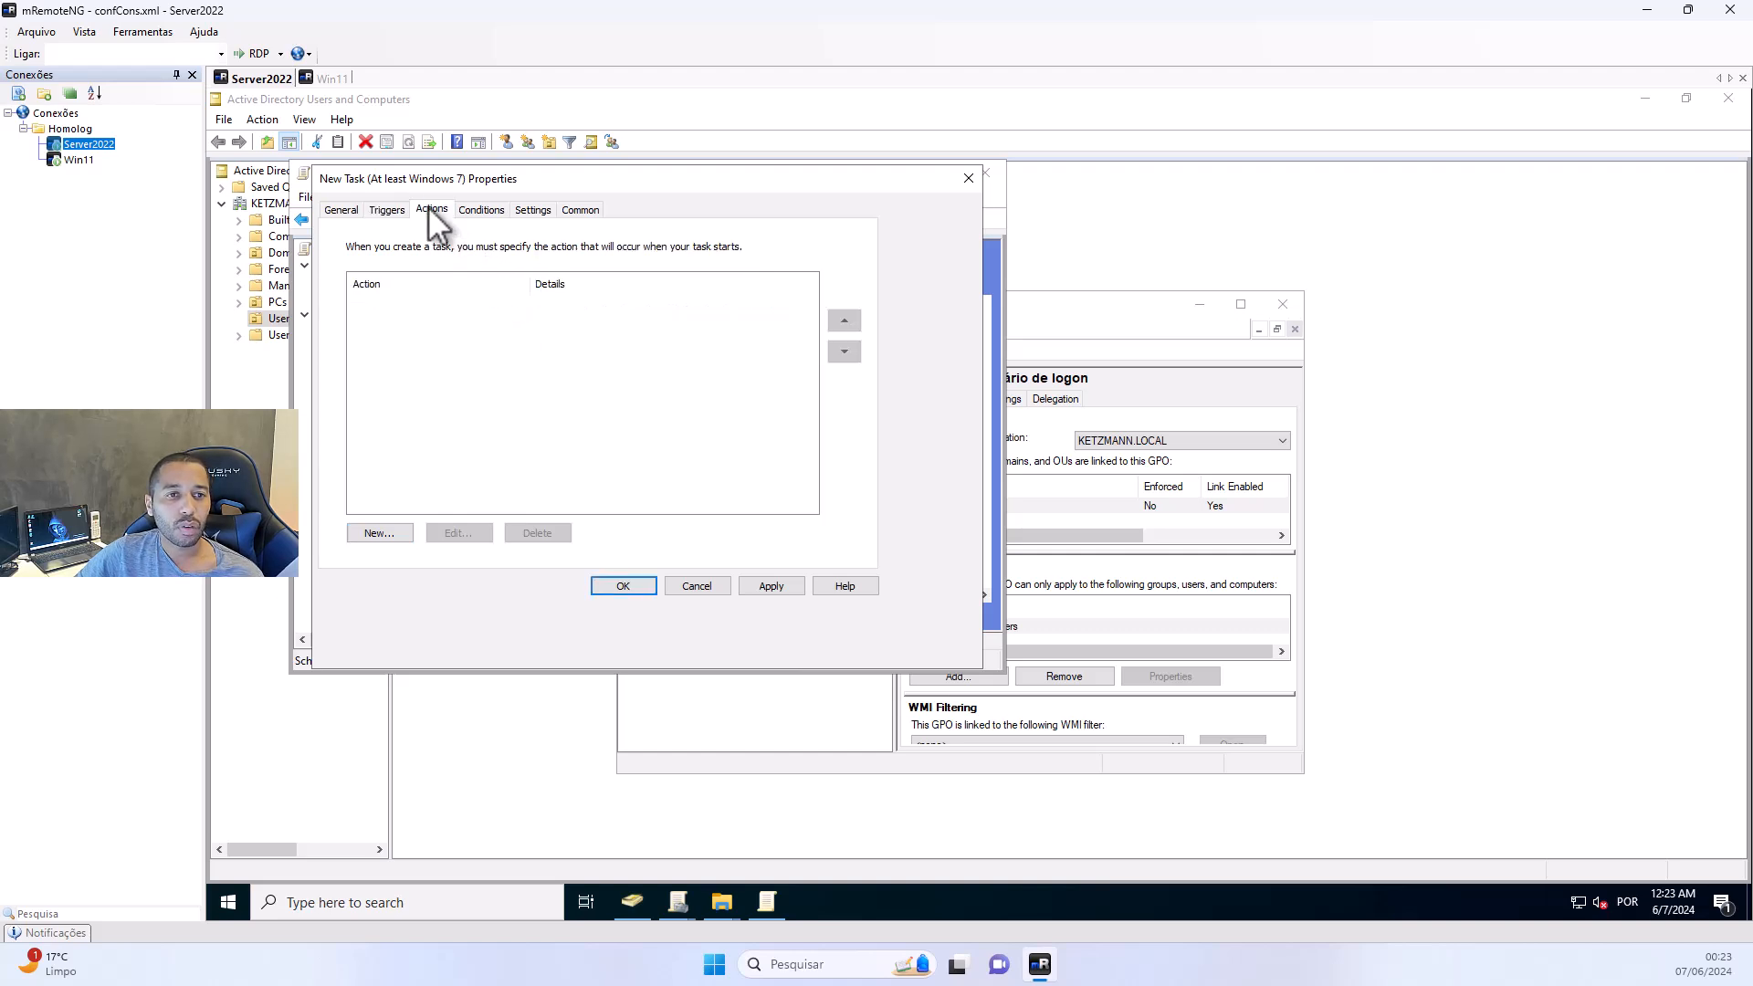
click(378, 533)
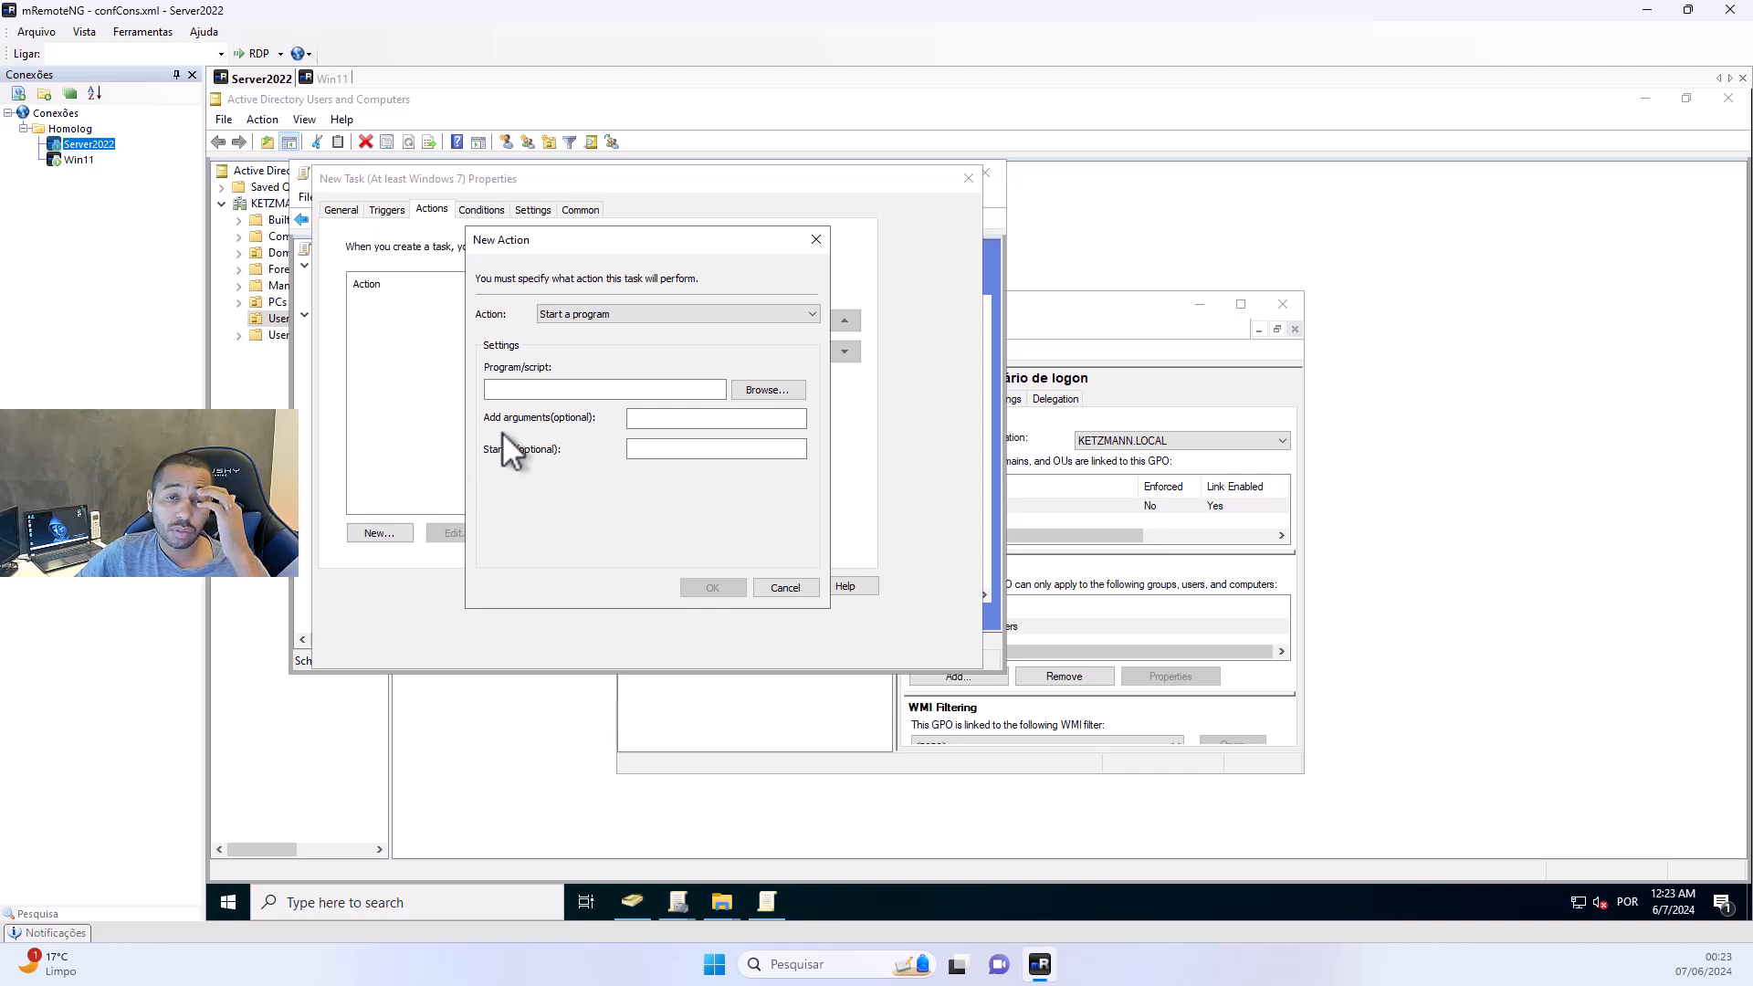
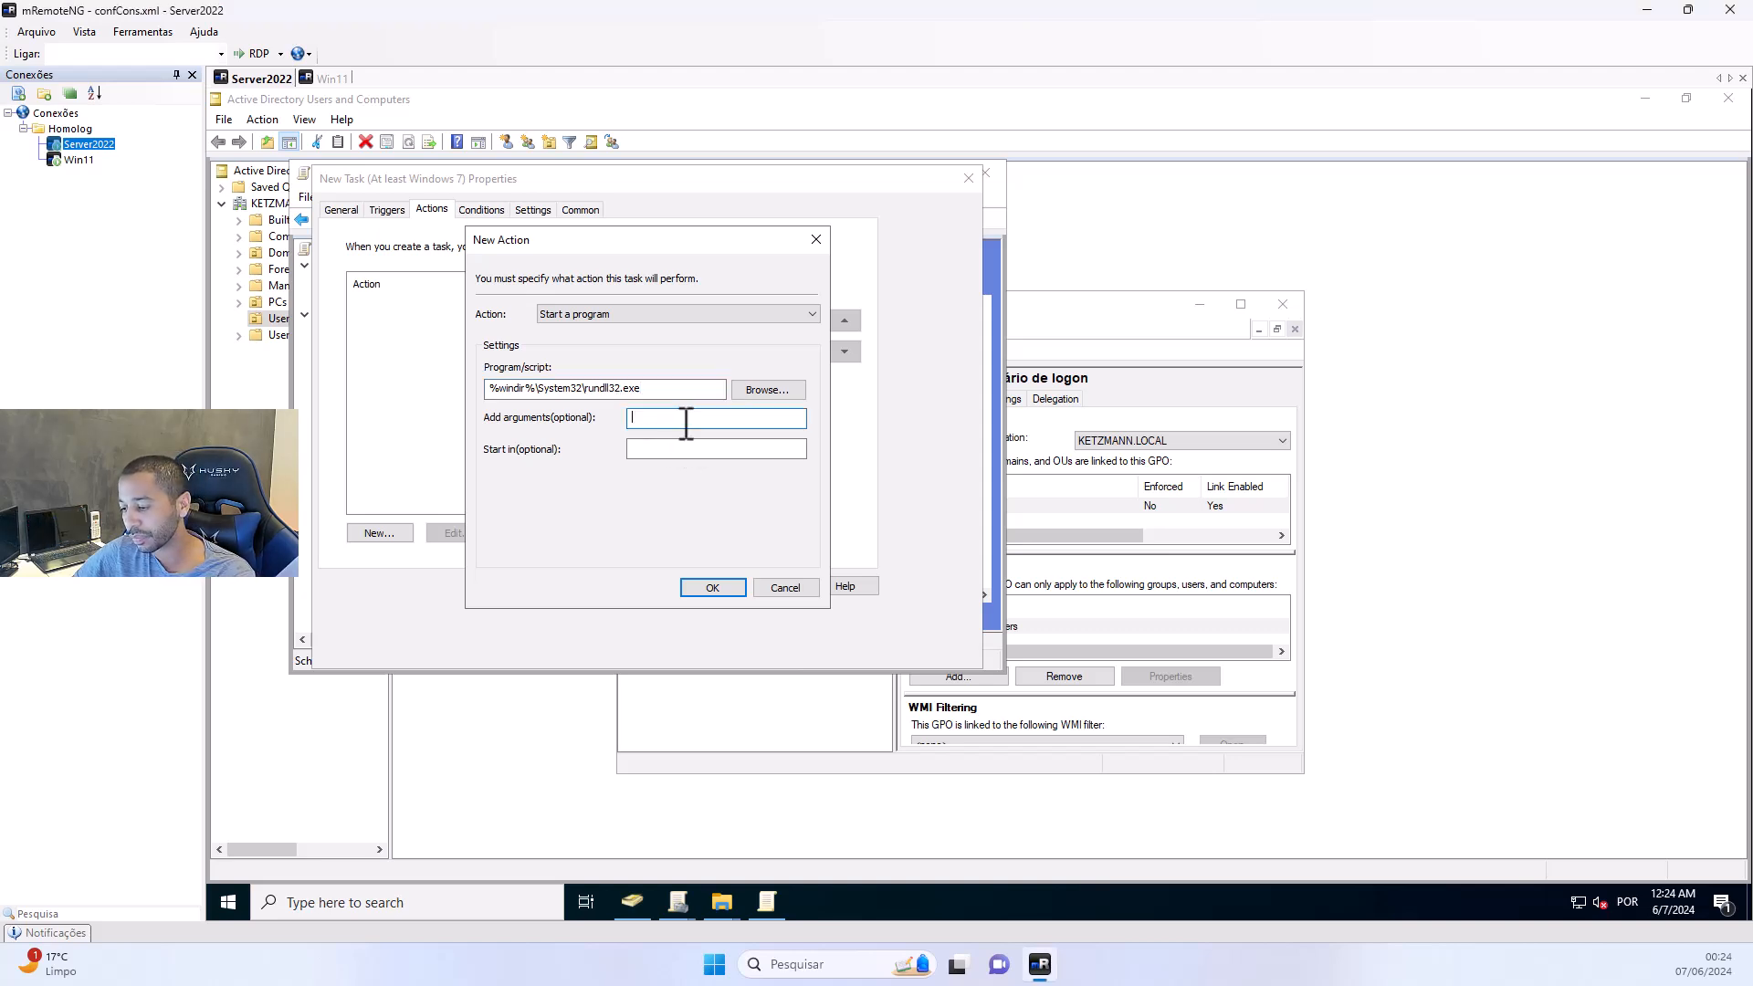
text(user32.dll, LockWorkStation)
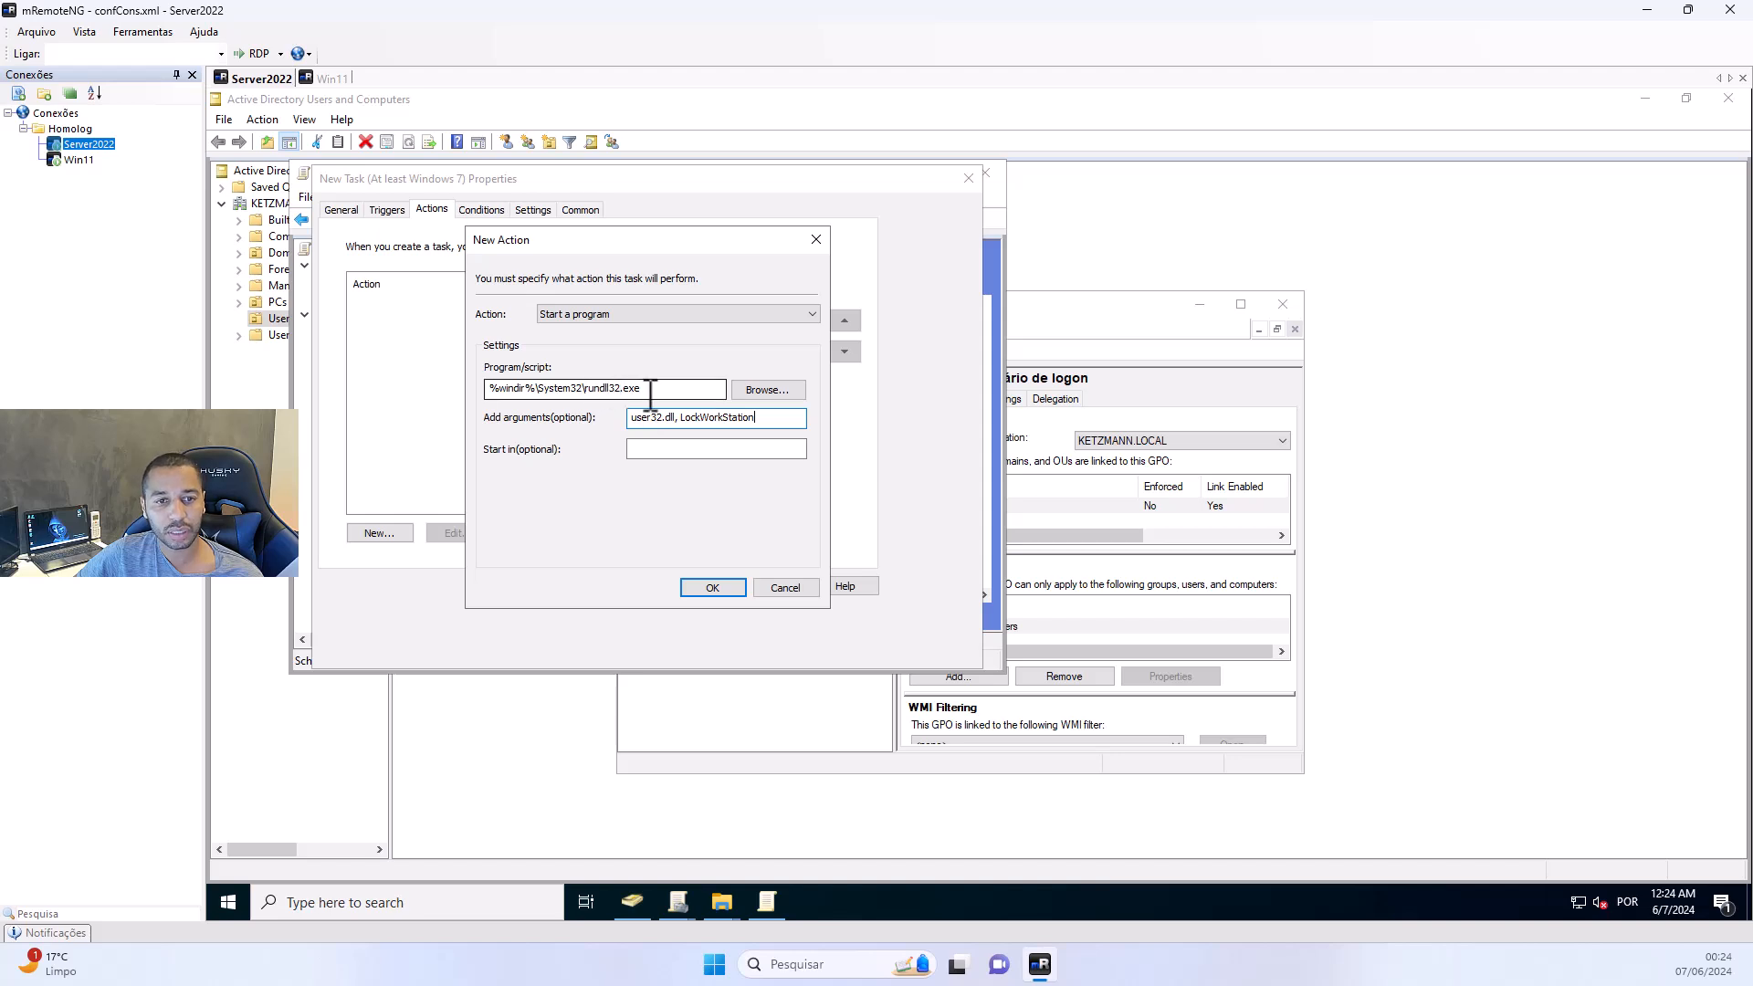
drag(644, 389, 465, 379)
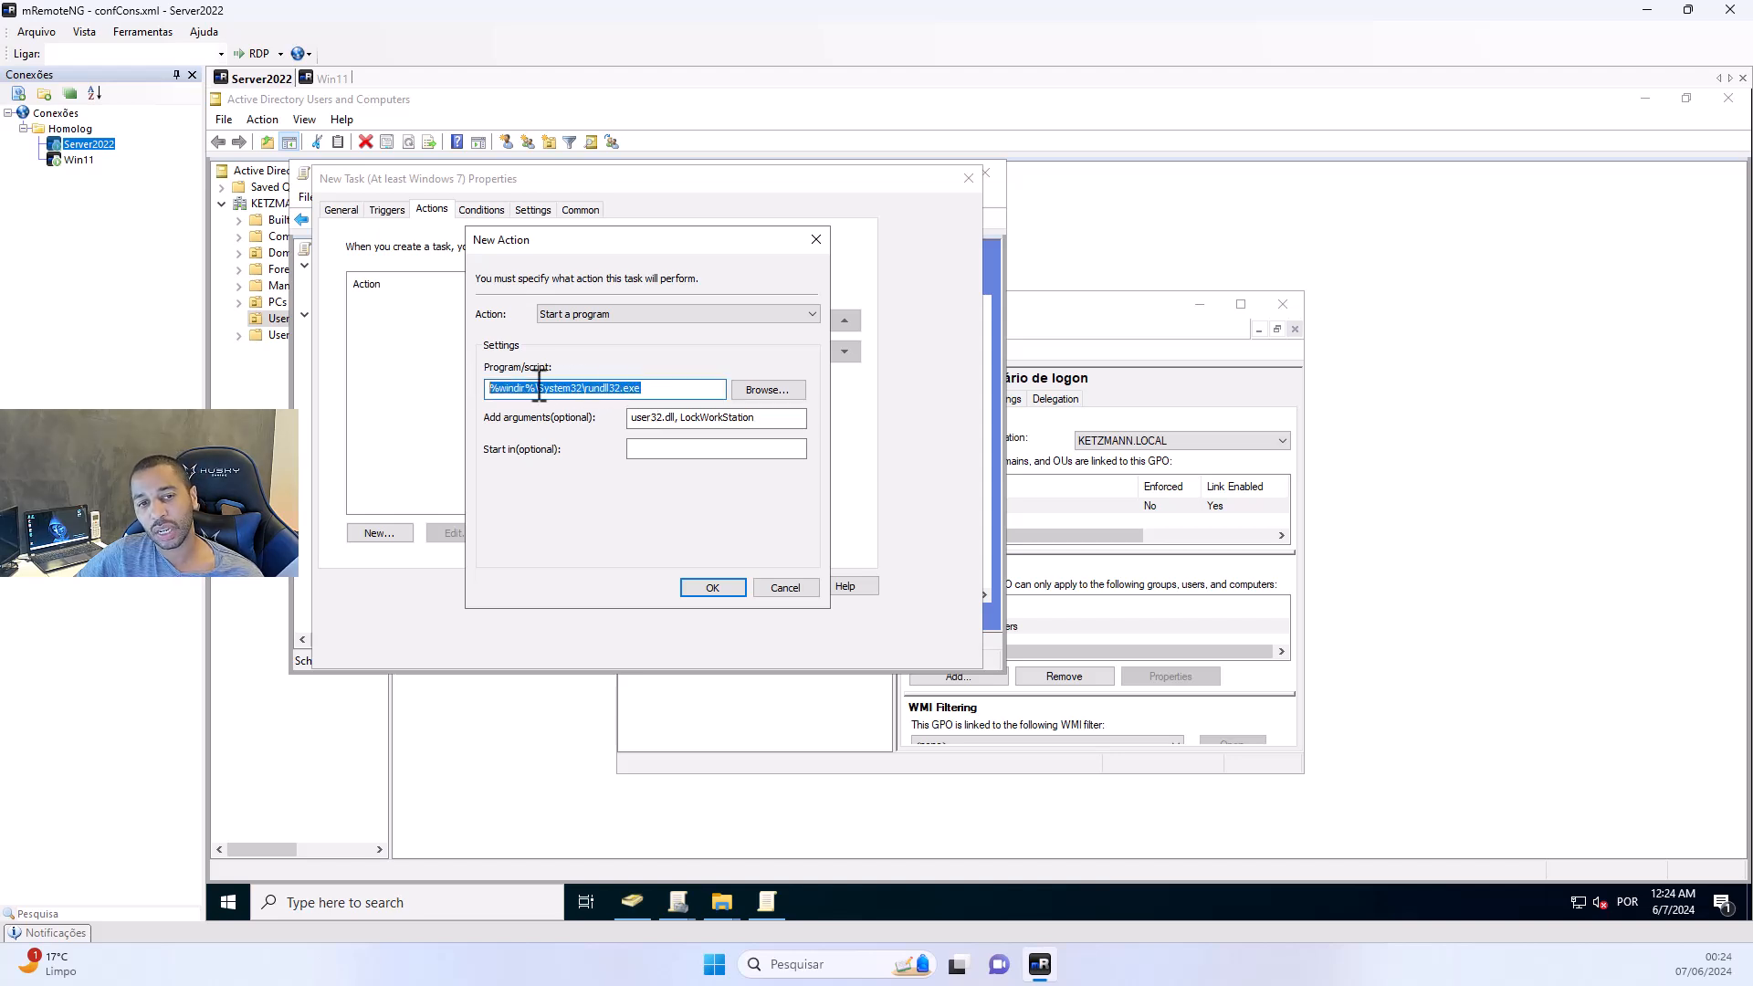
drag(632, 418, 773, 437)
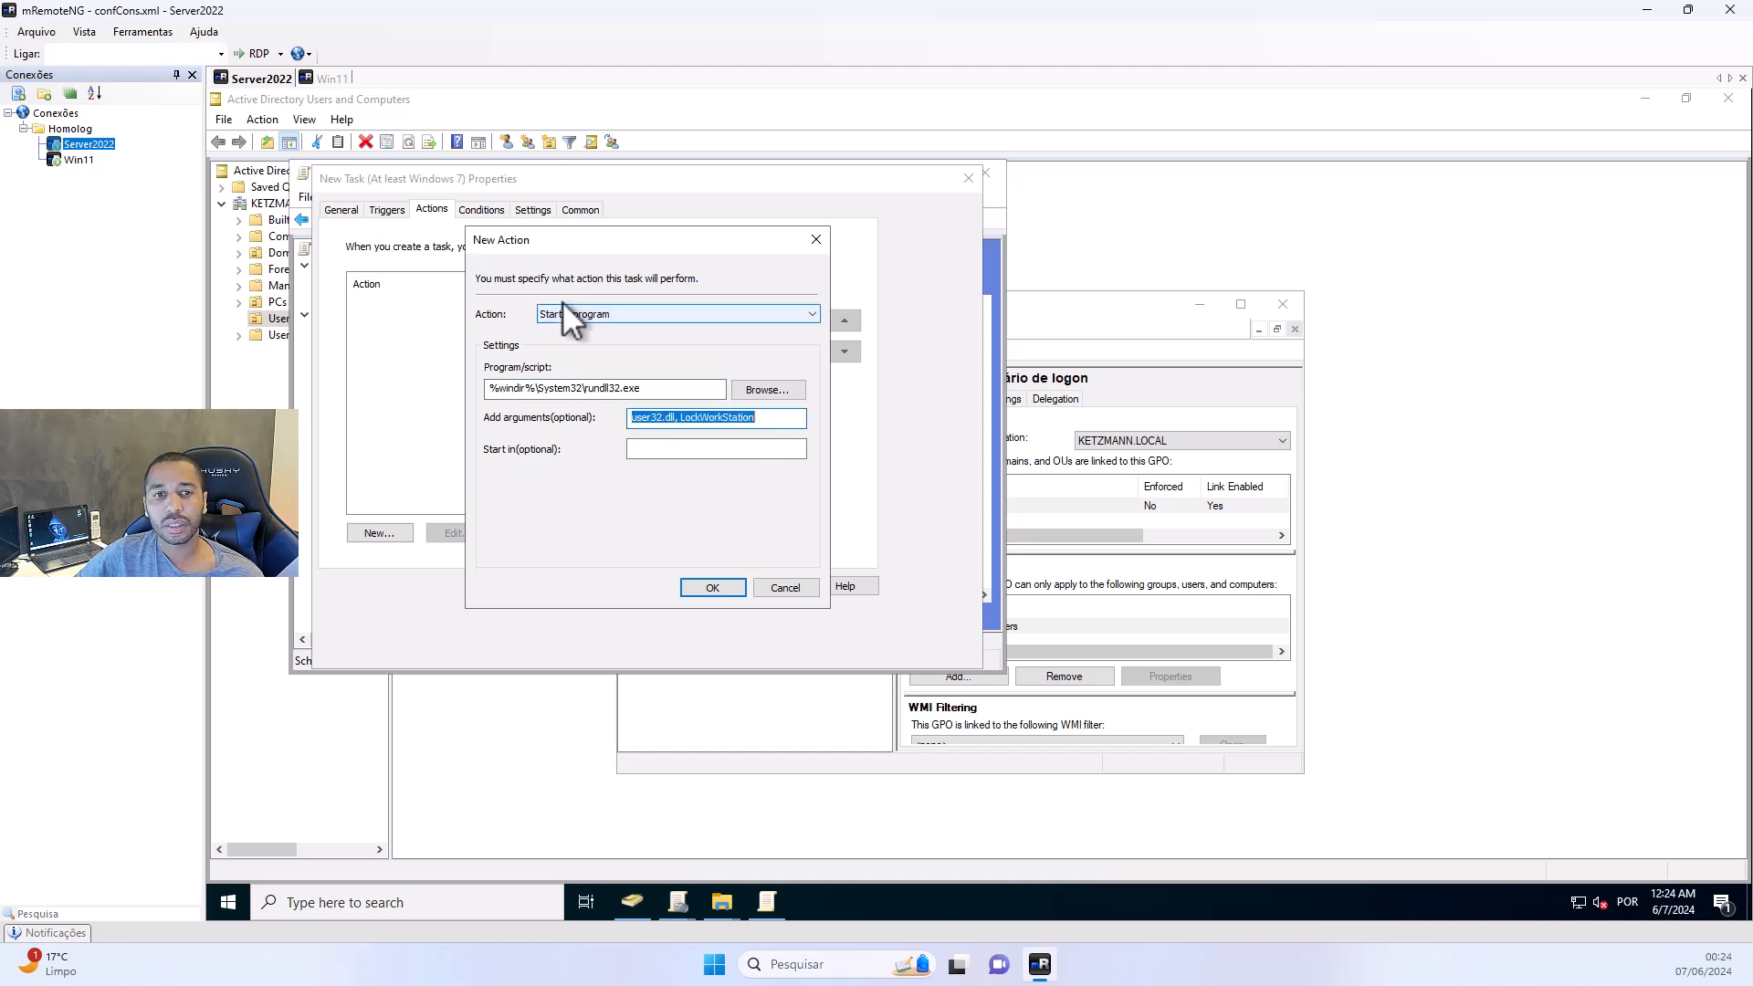
click(709, 588)
Review the task's conditions, then have the task restart every 1 minute, up to 3 times, if it fails
click(482, 208)
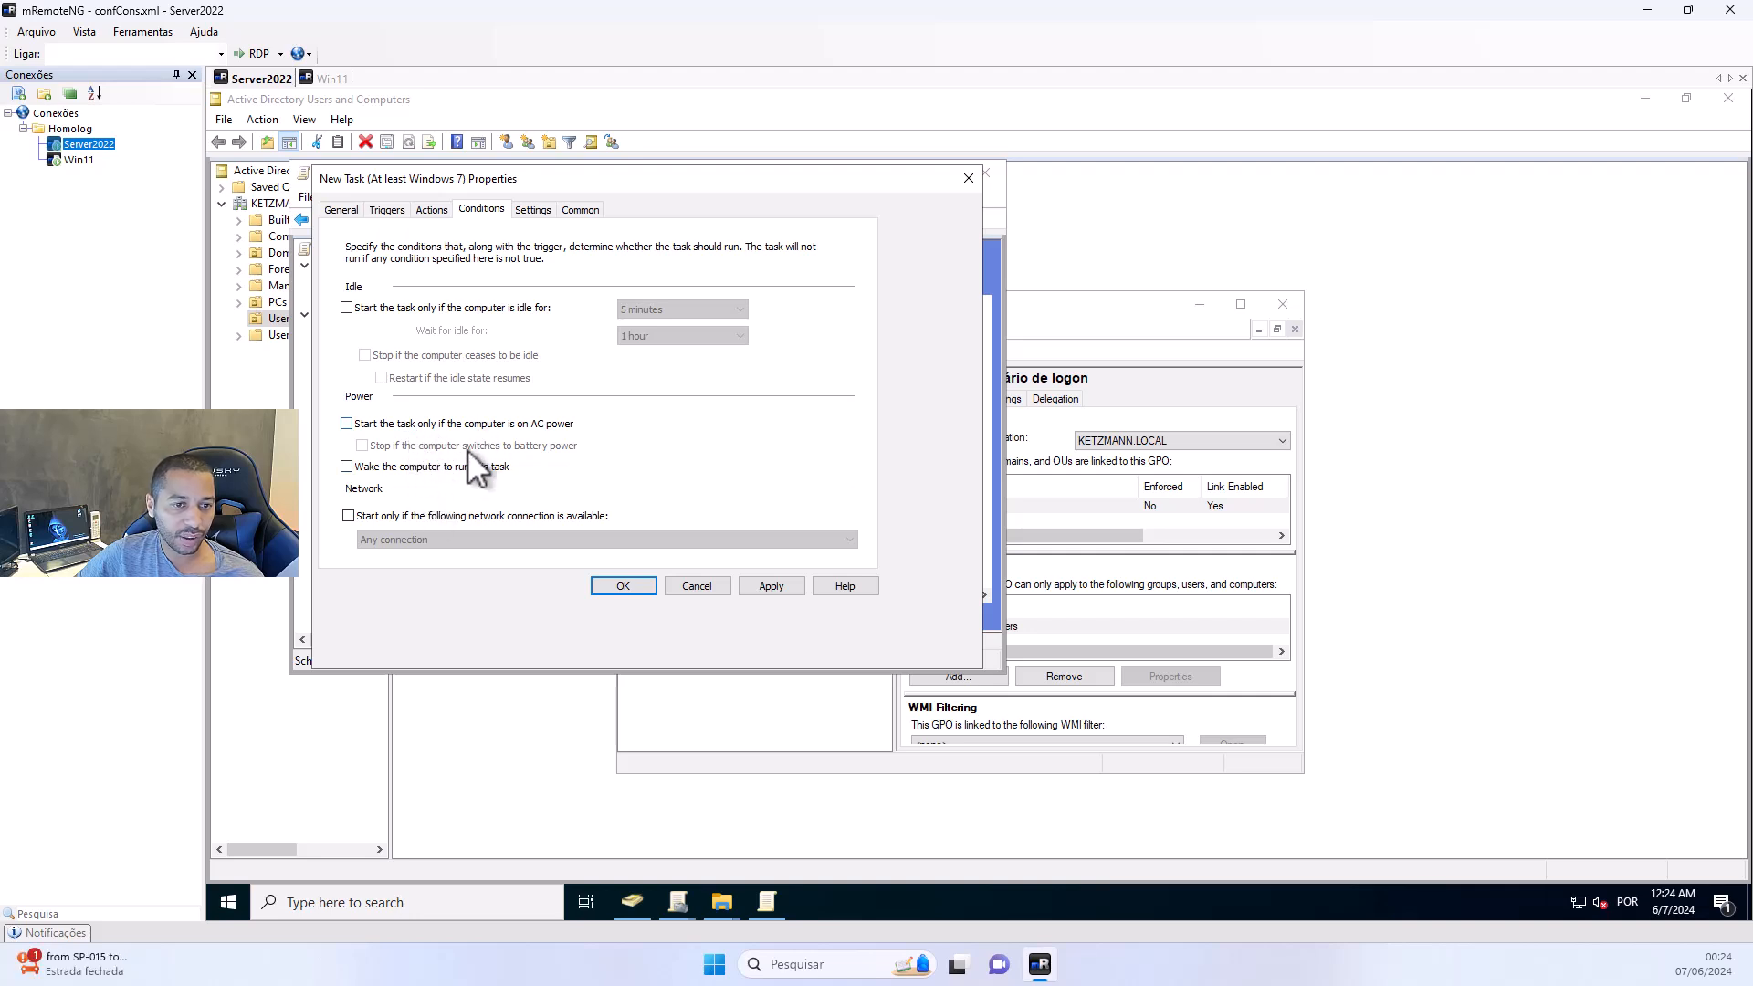
click(535, 211)
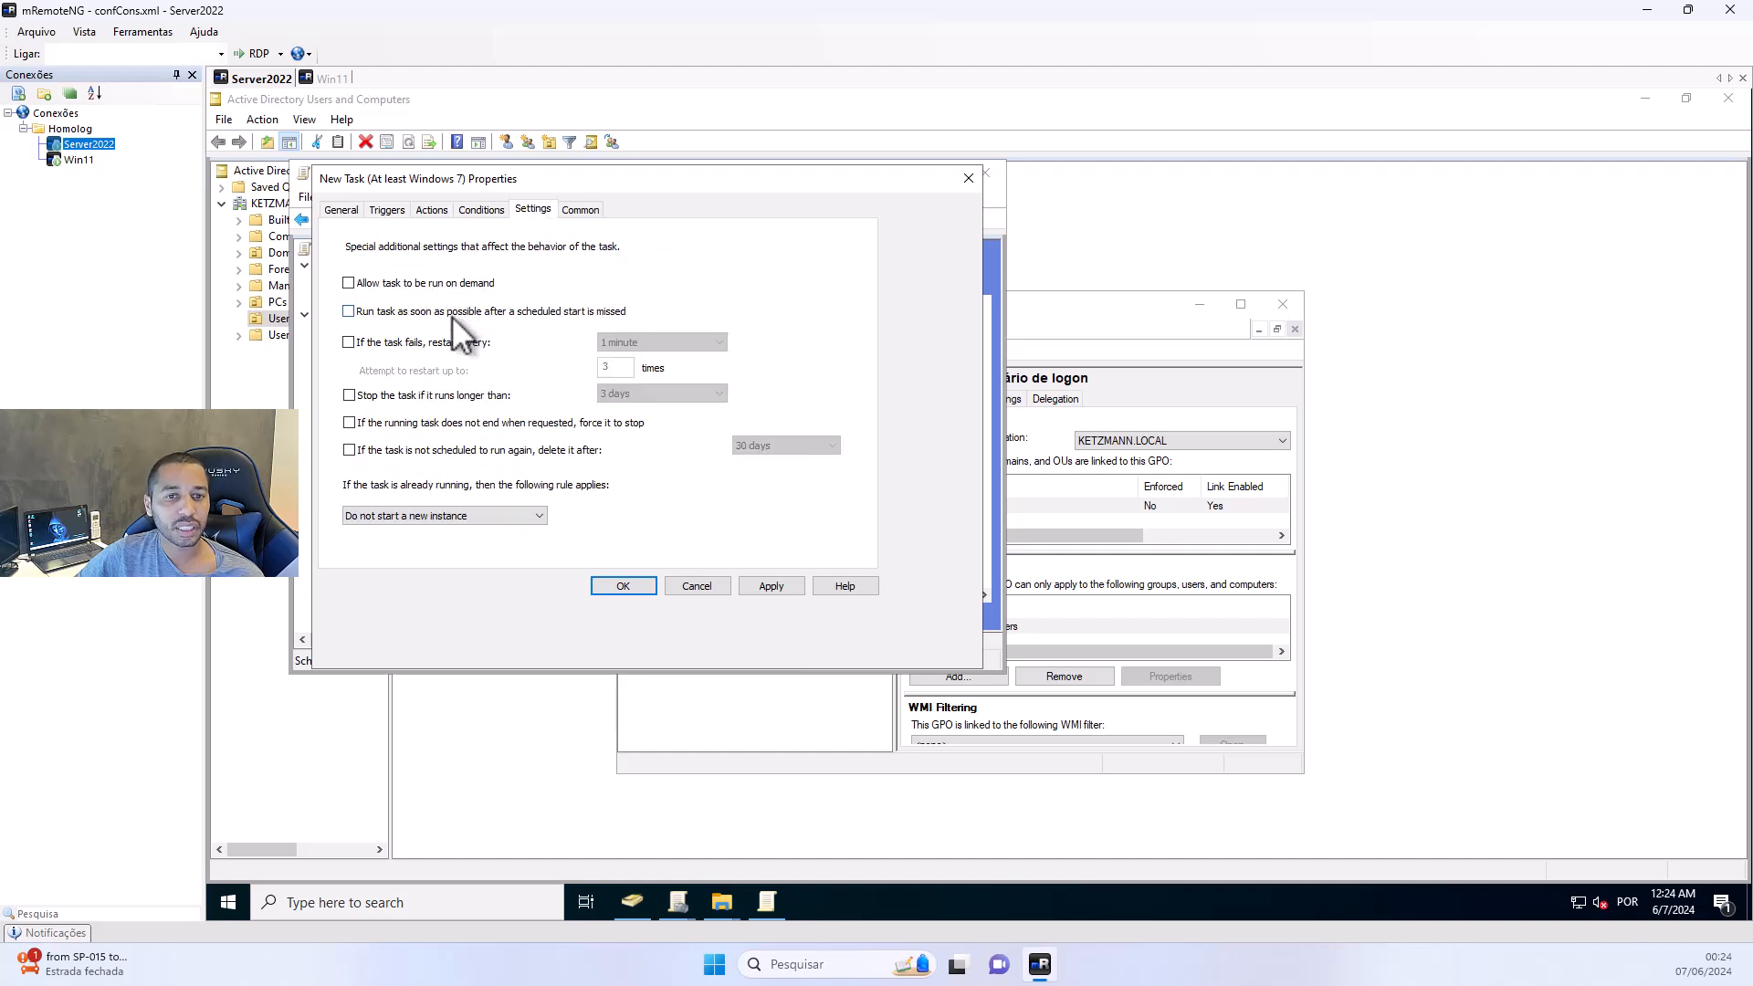
click(422, 348)
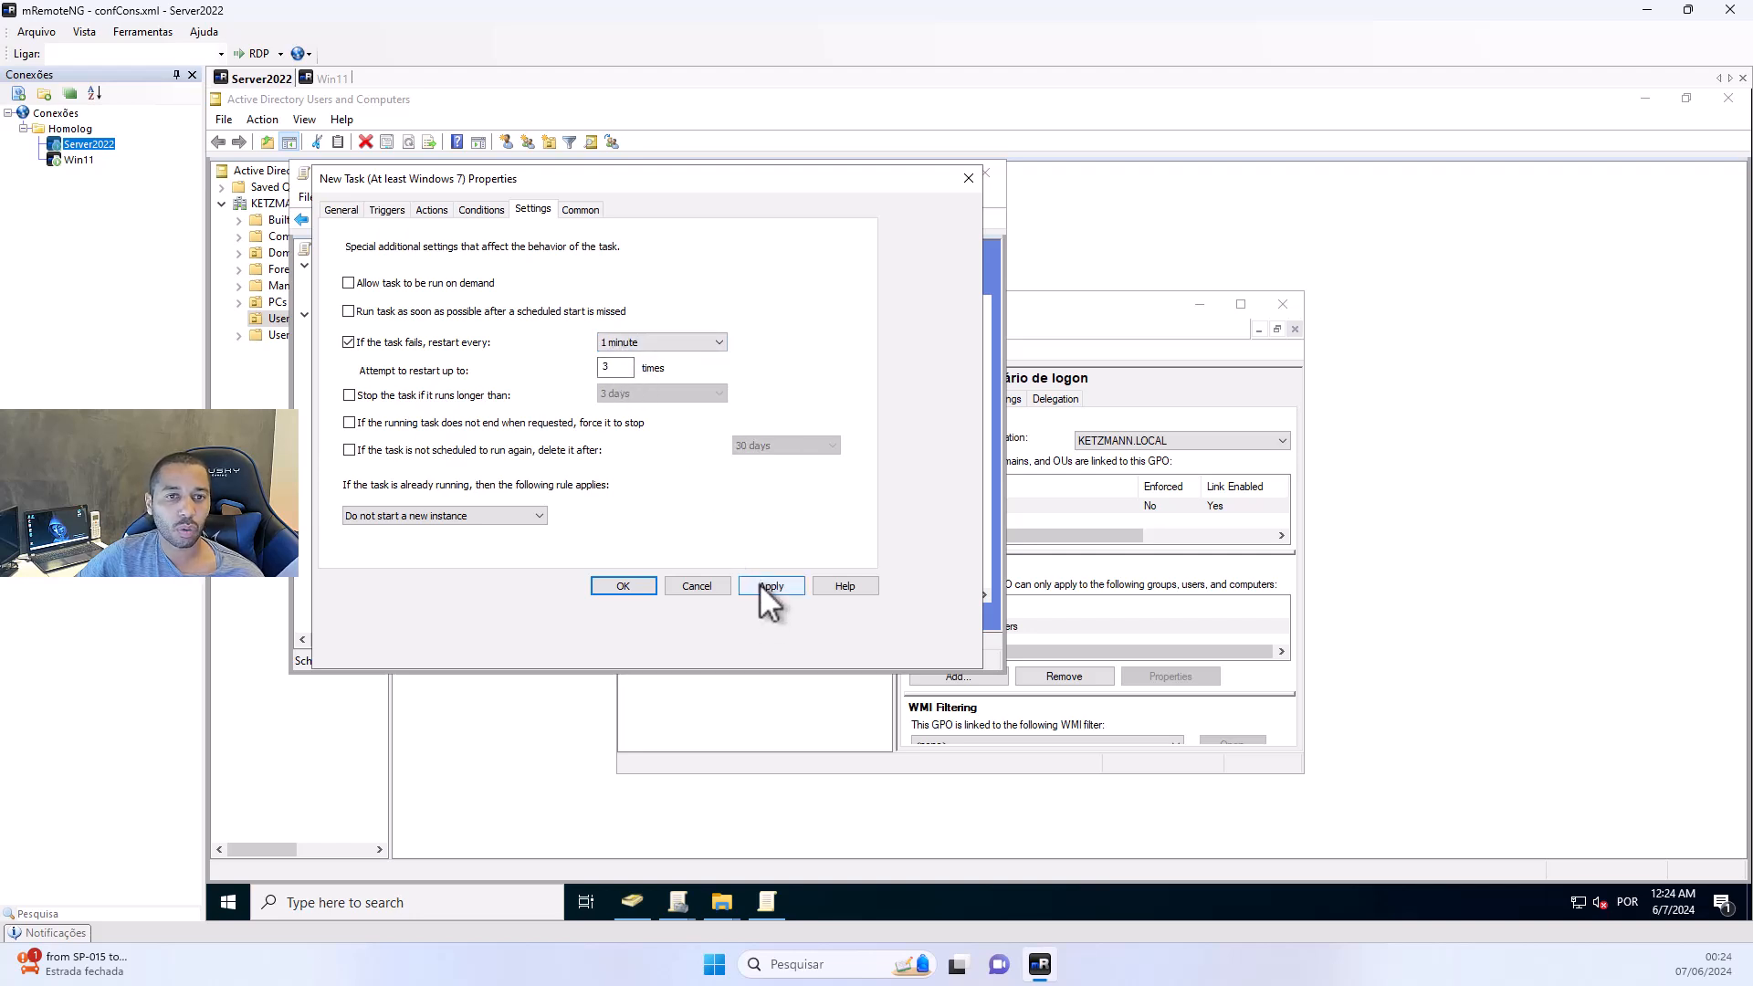
Review the task's common options, actions and general settings, then apply and save the task and close the policy editor
click(580, 210)
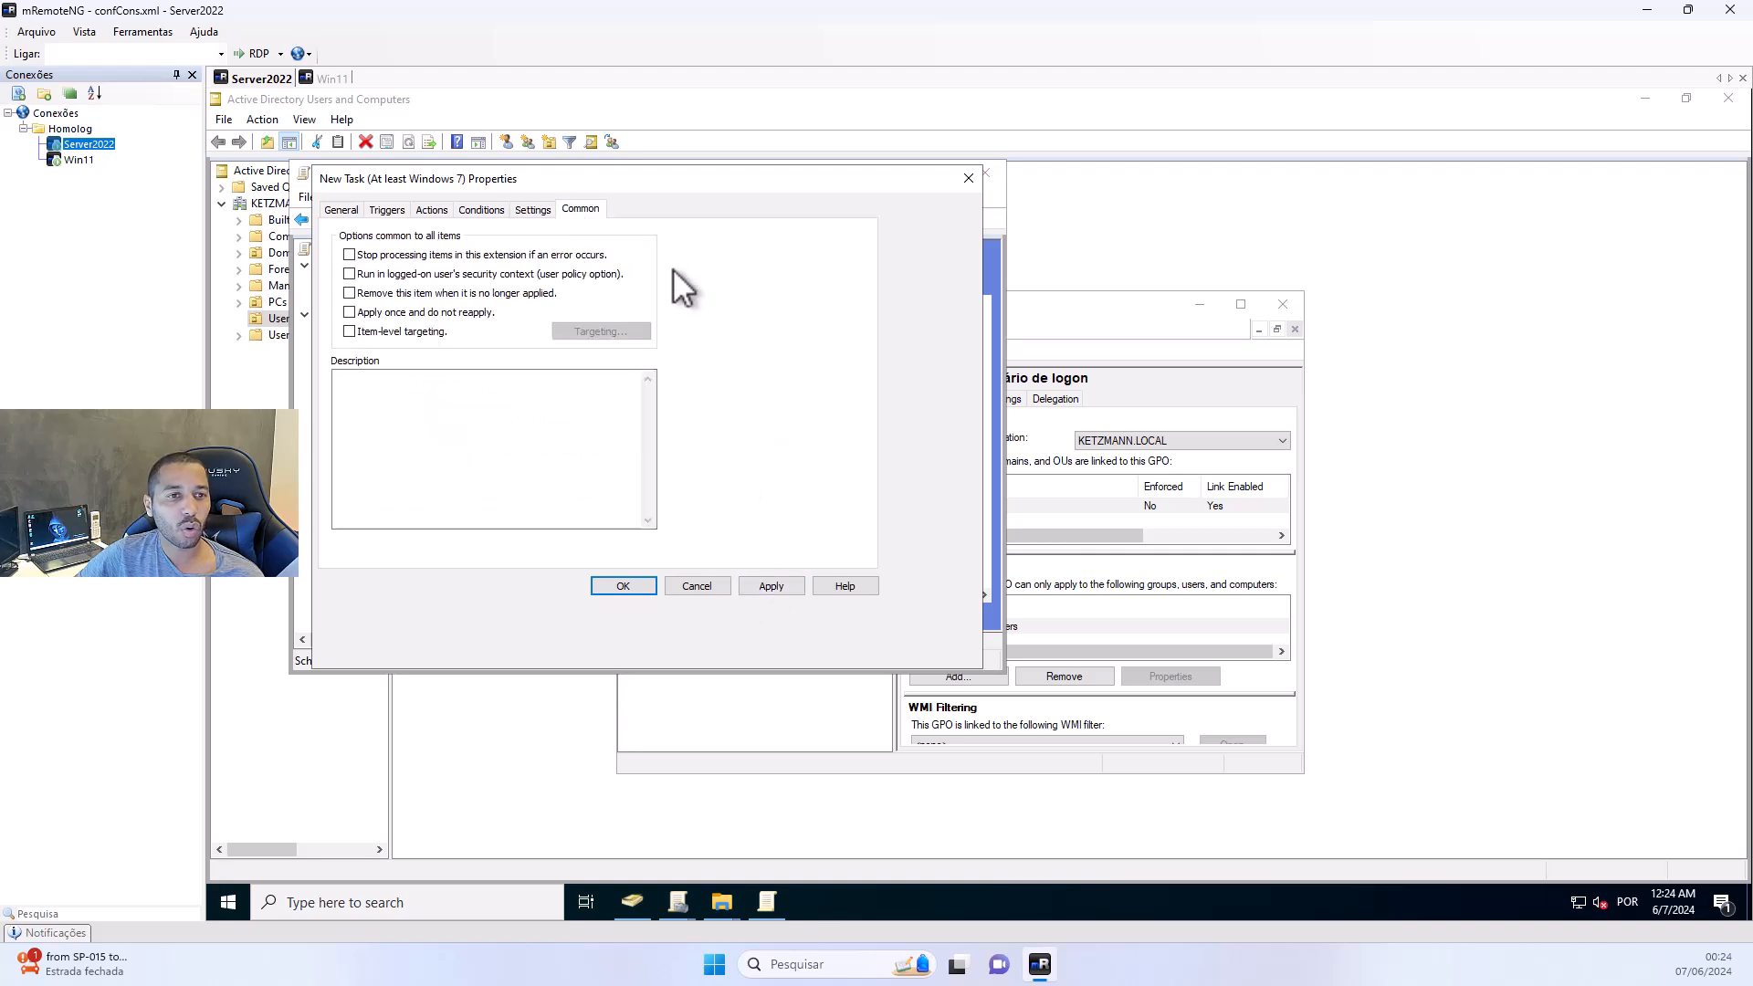
click(430, 211)
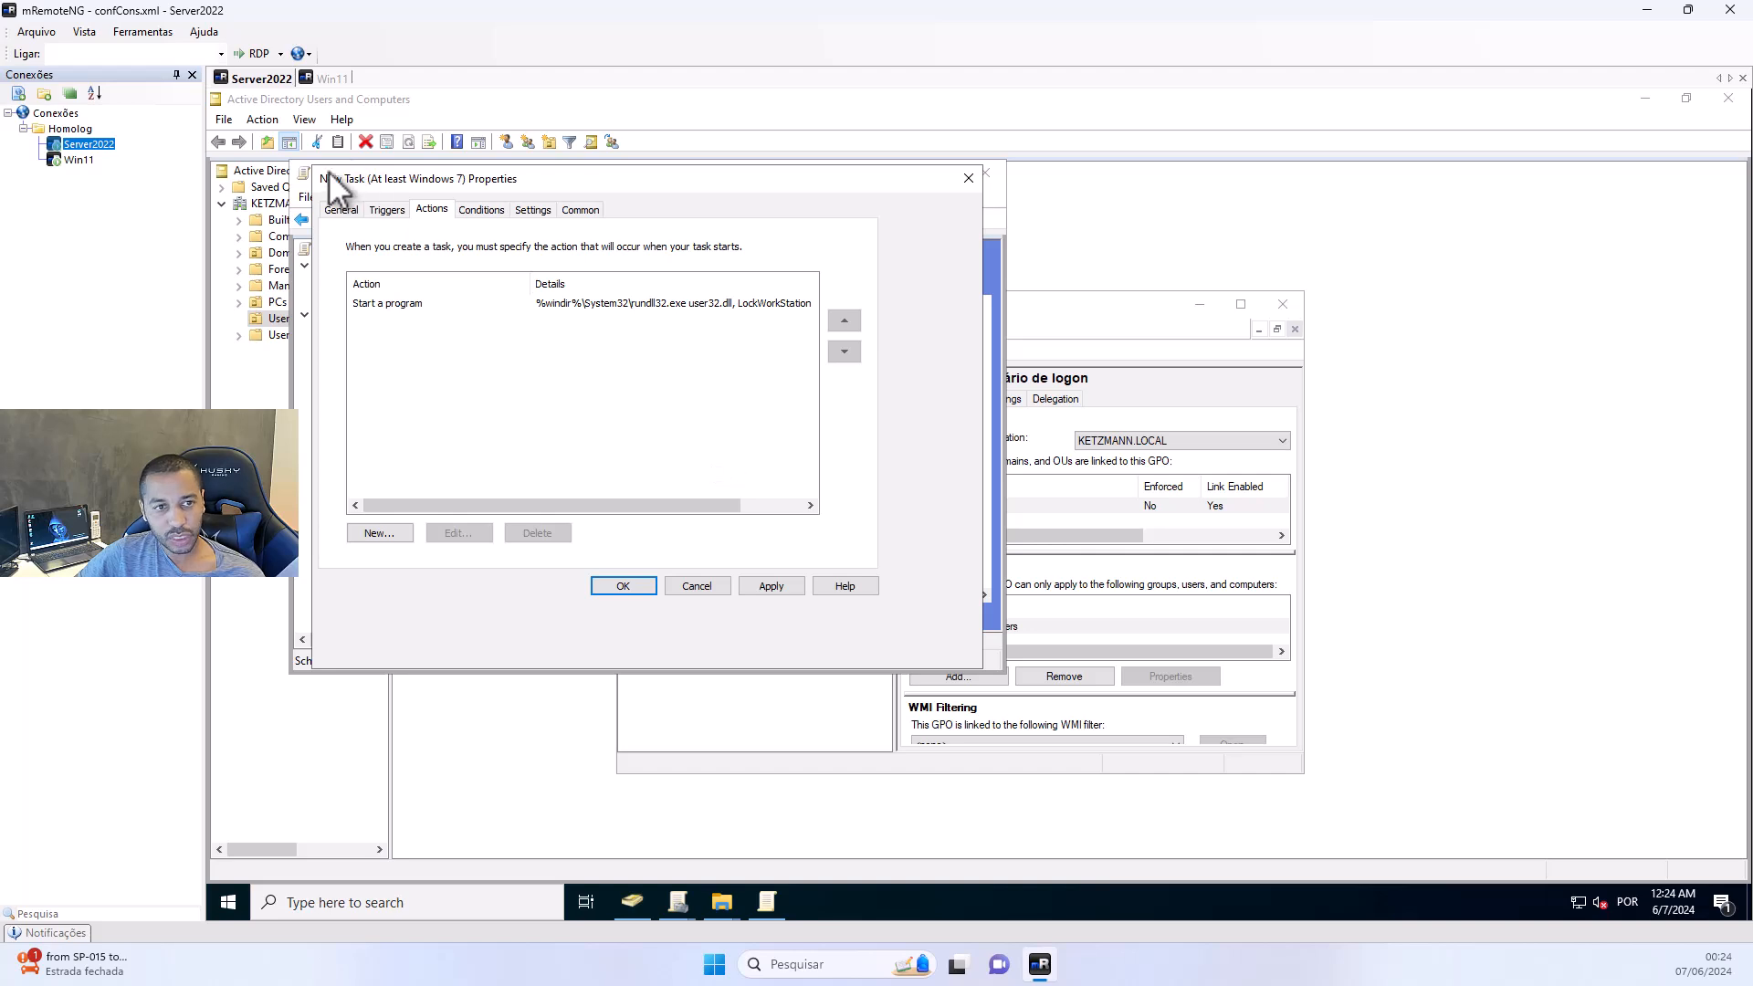
click(341, 210)
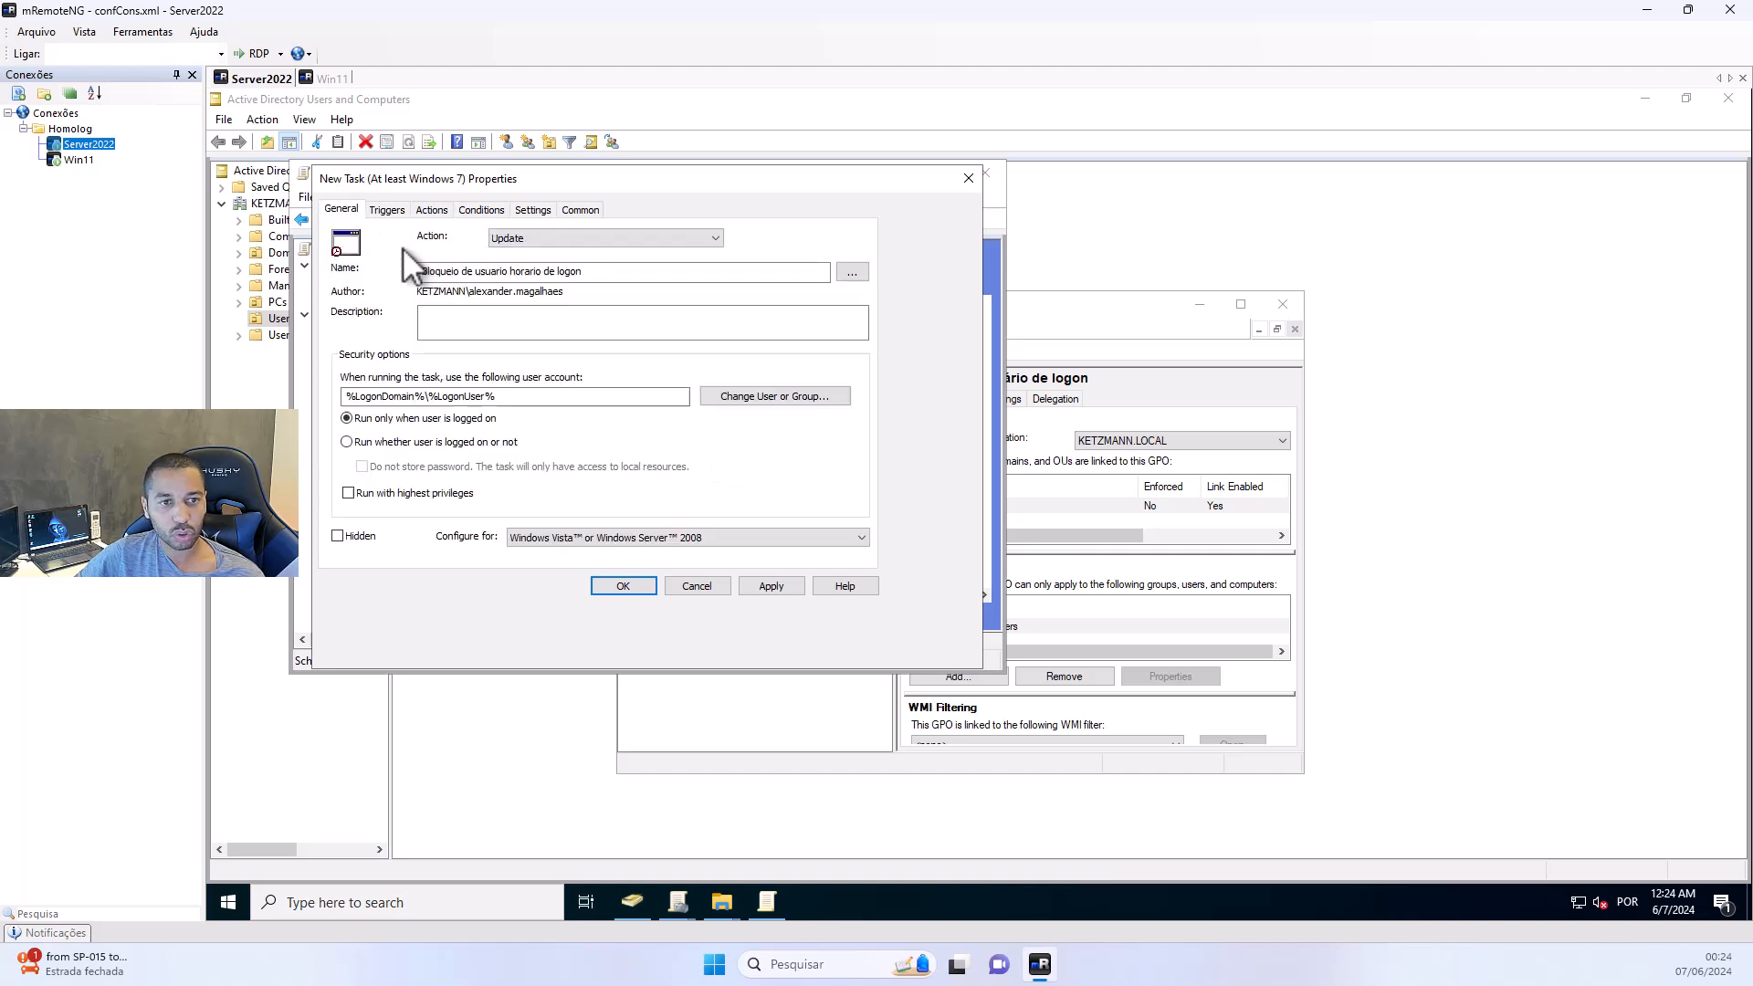
click(767, 587)
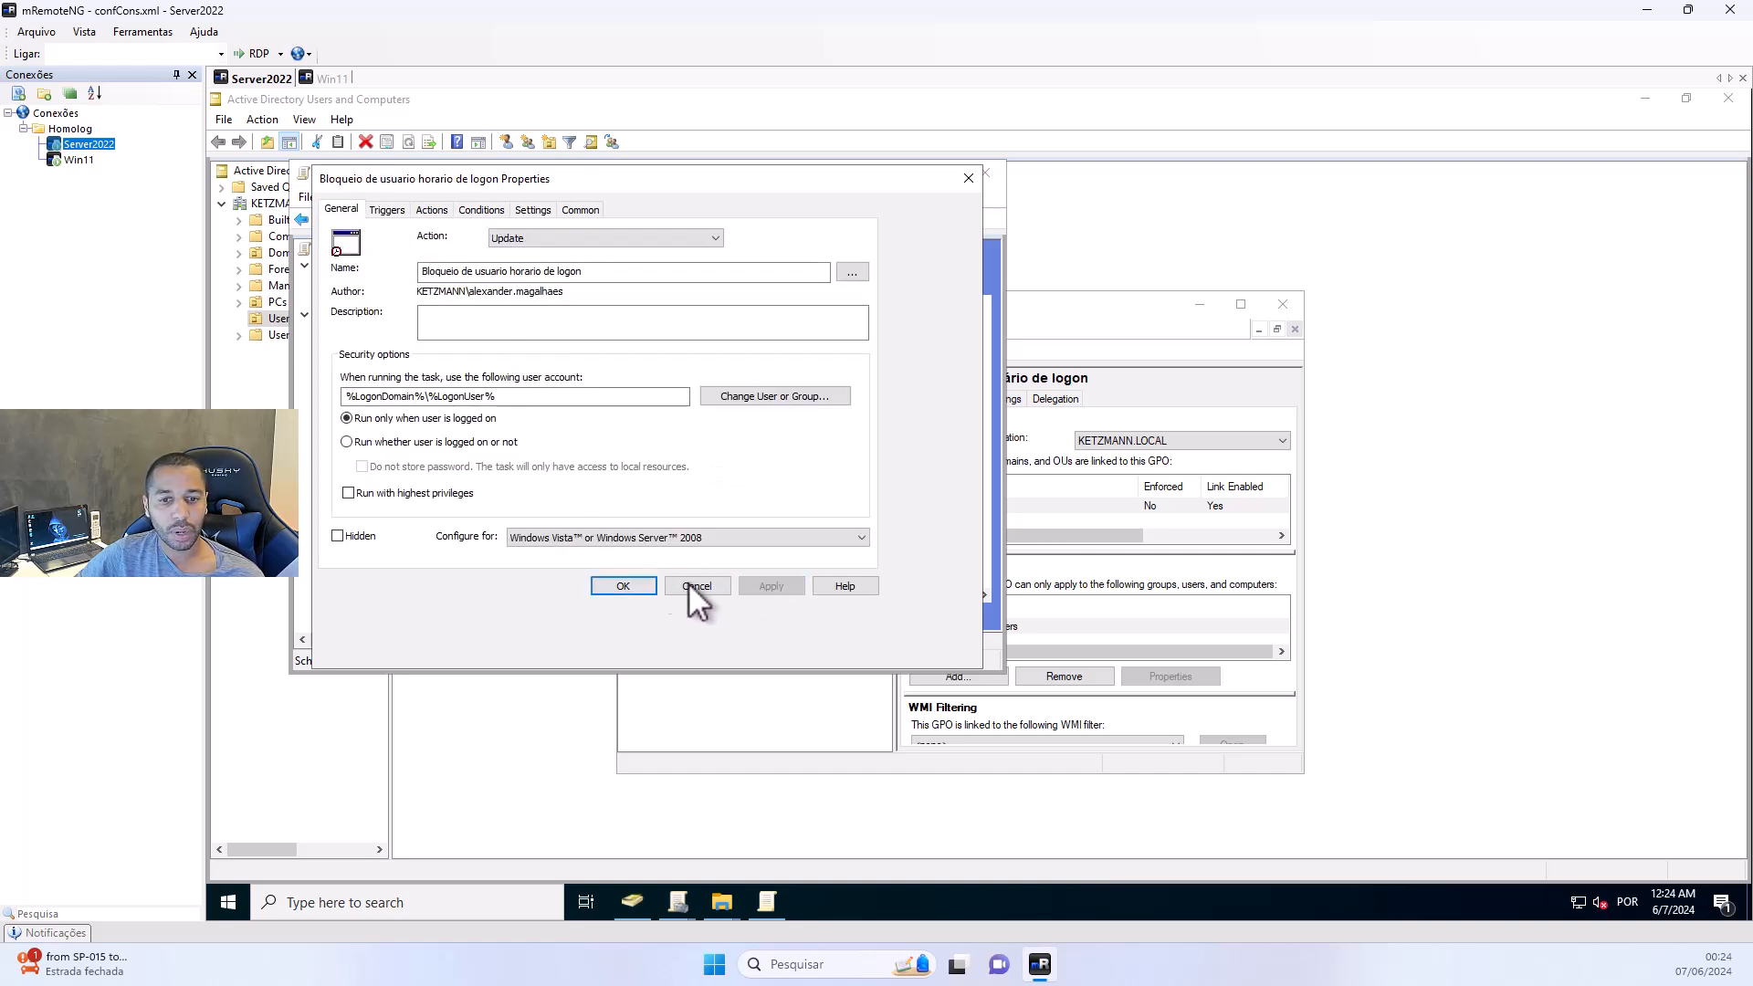
click(623, 585)
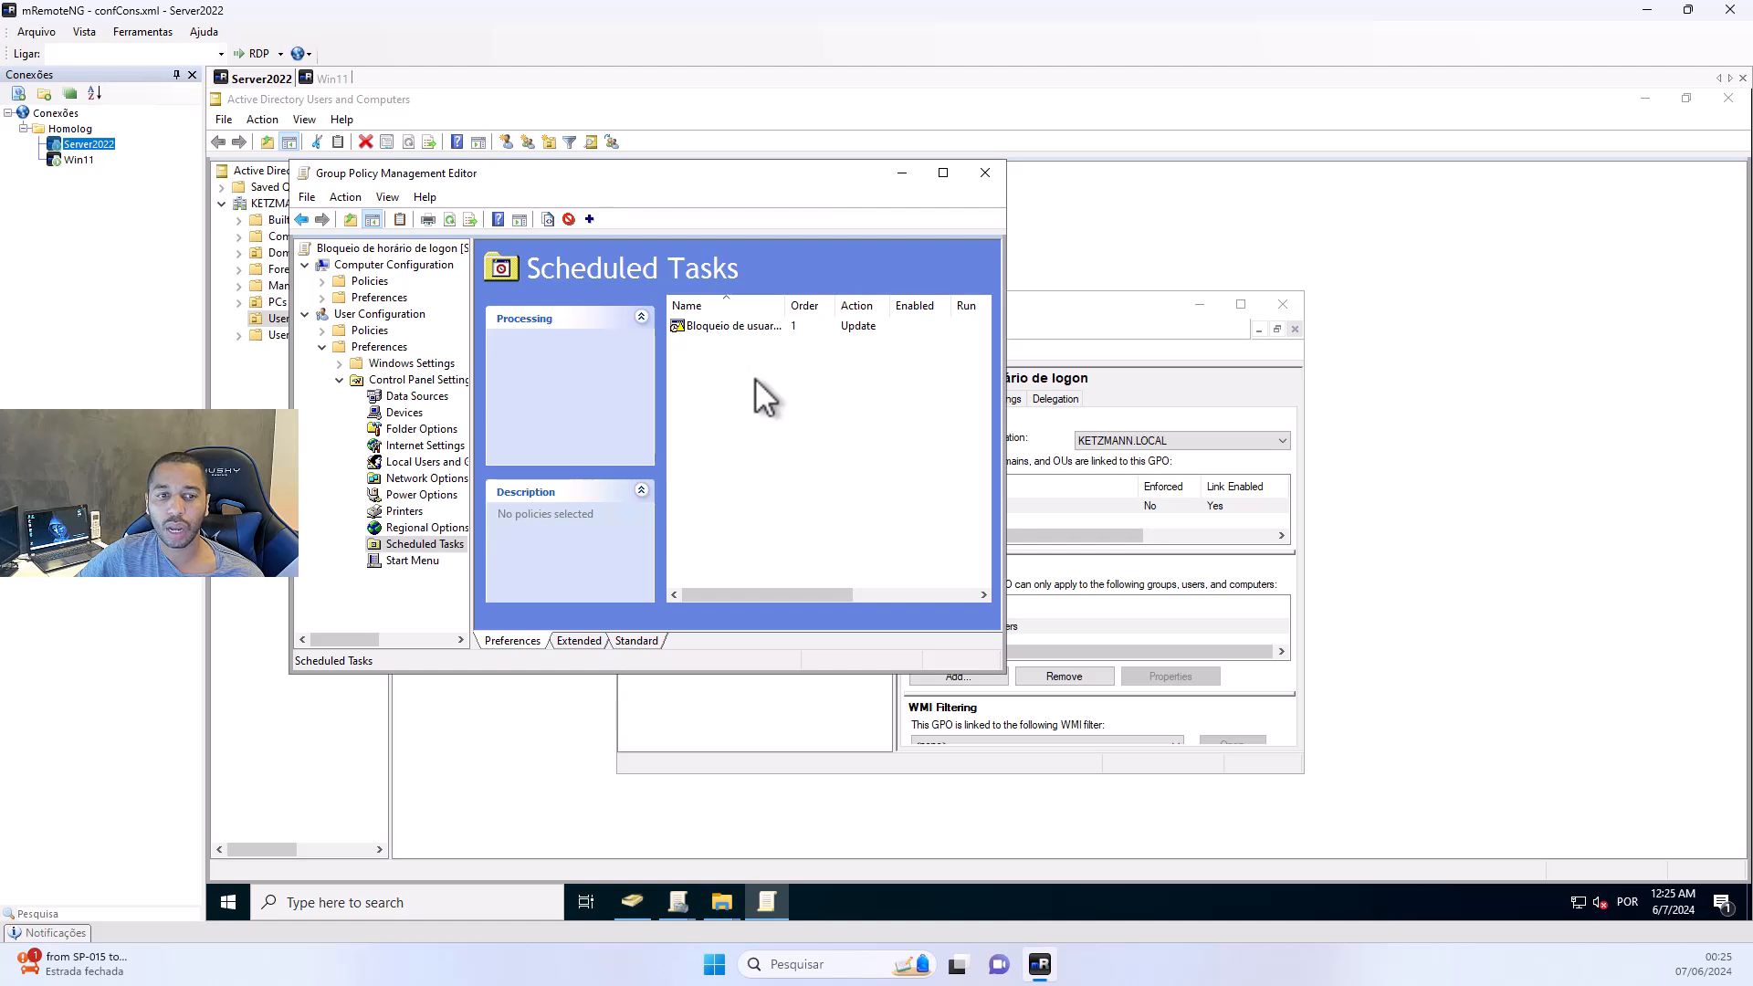
click(986, 174)
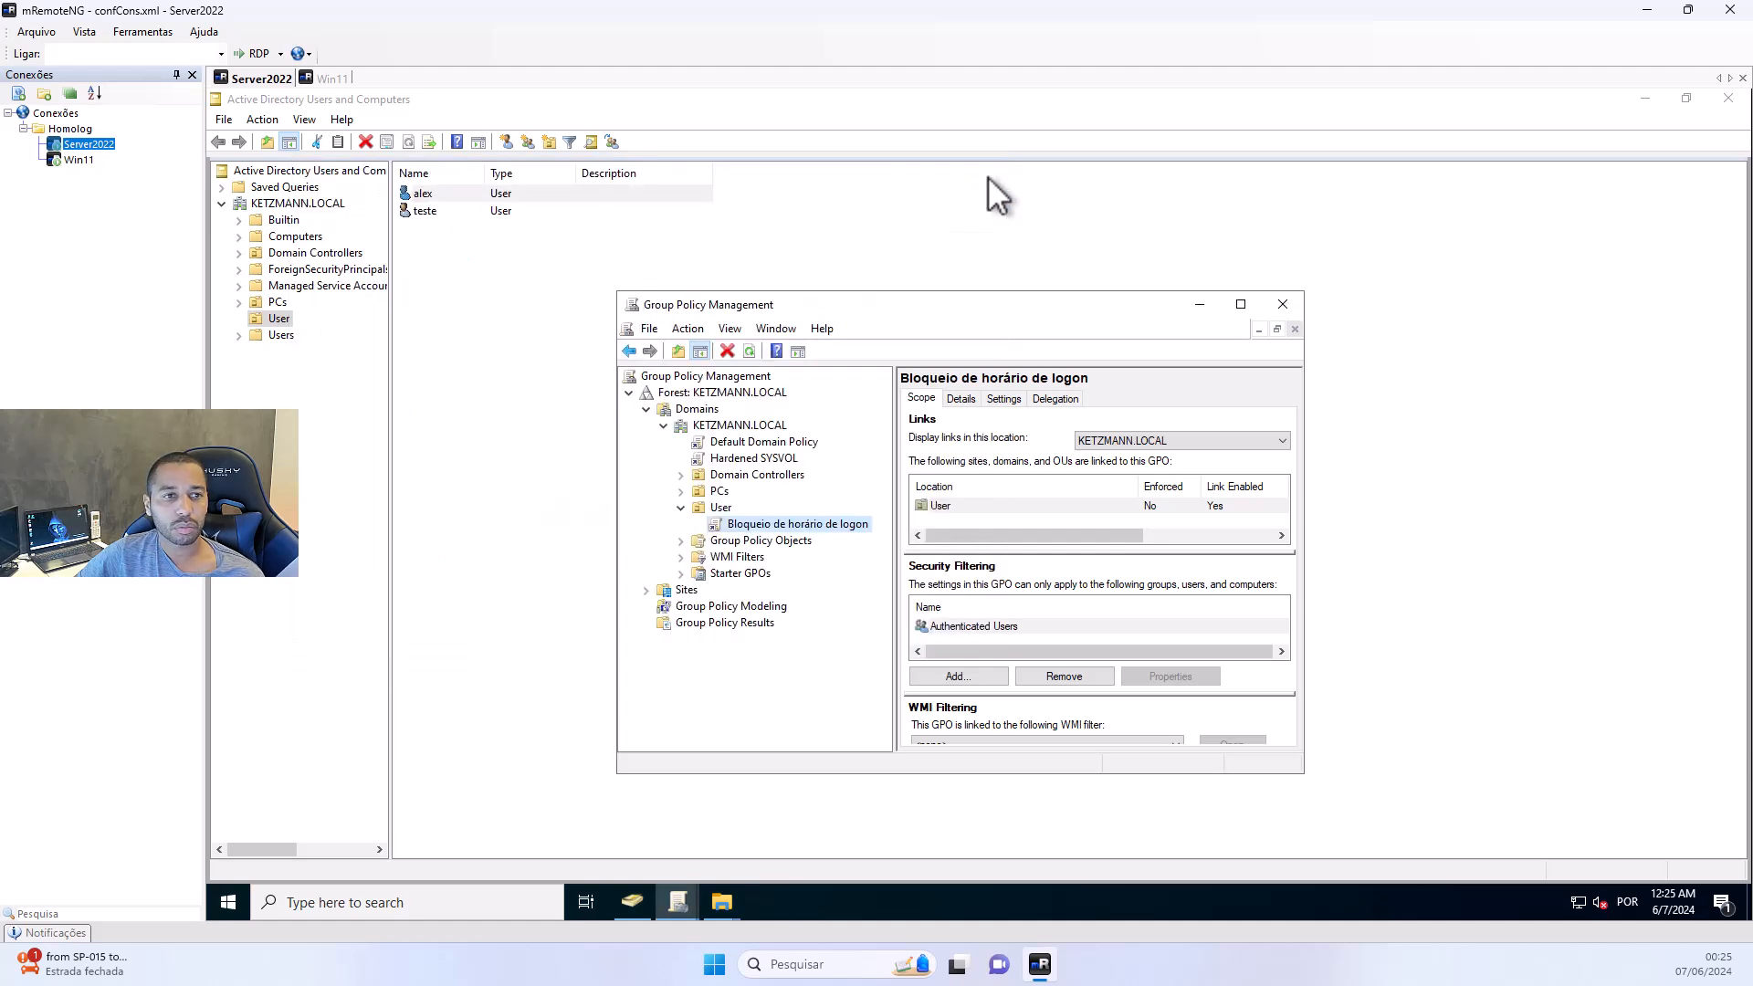
Examine the settings report of the "Bloqueio de horário de logon" GPO down to the general details of its scheduled task
click(818, 527)
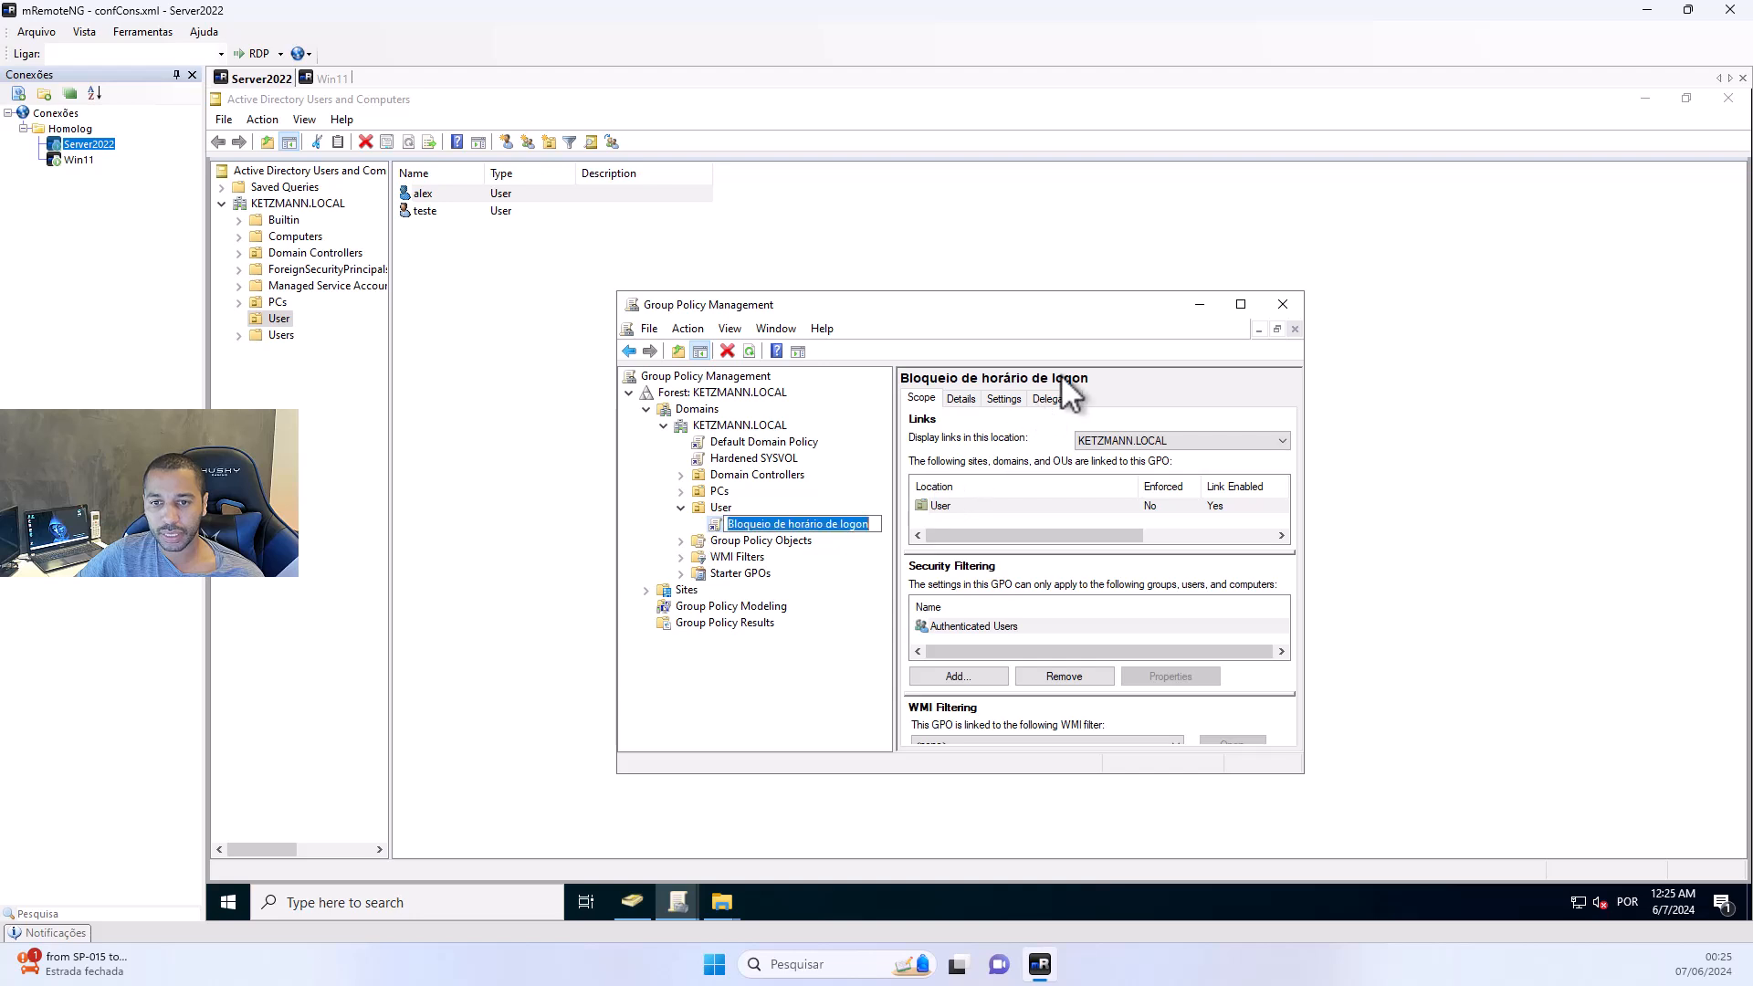
click(1240, 304)
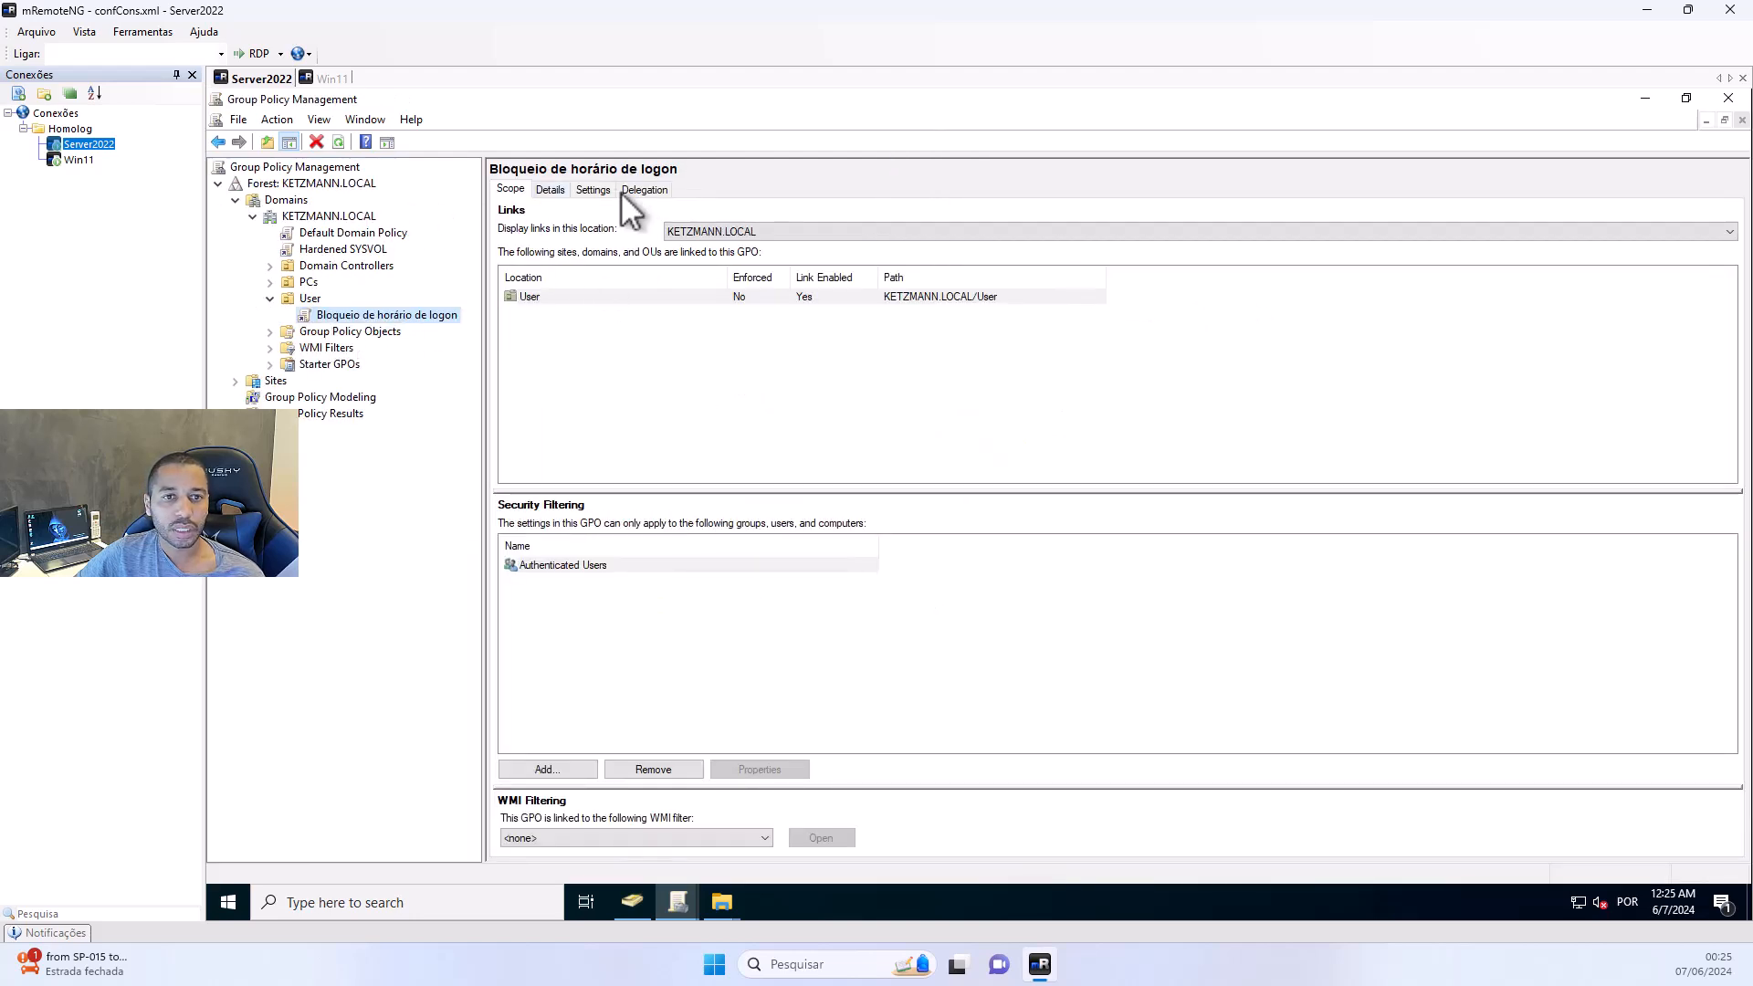
click(595, 189)
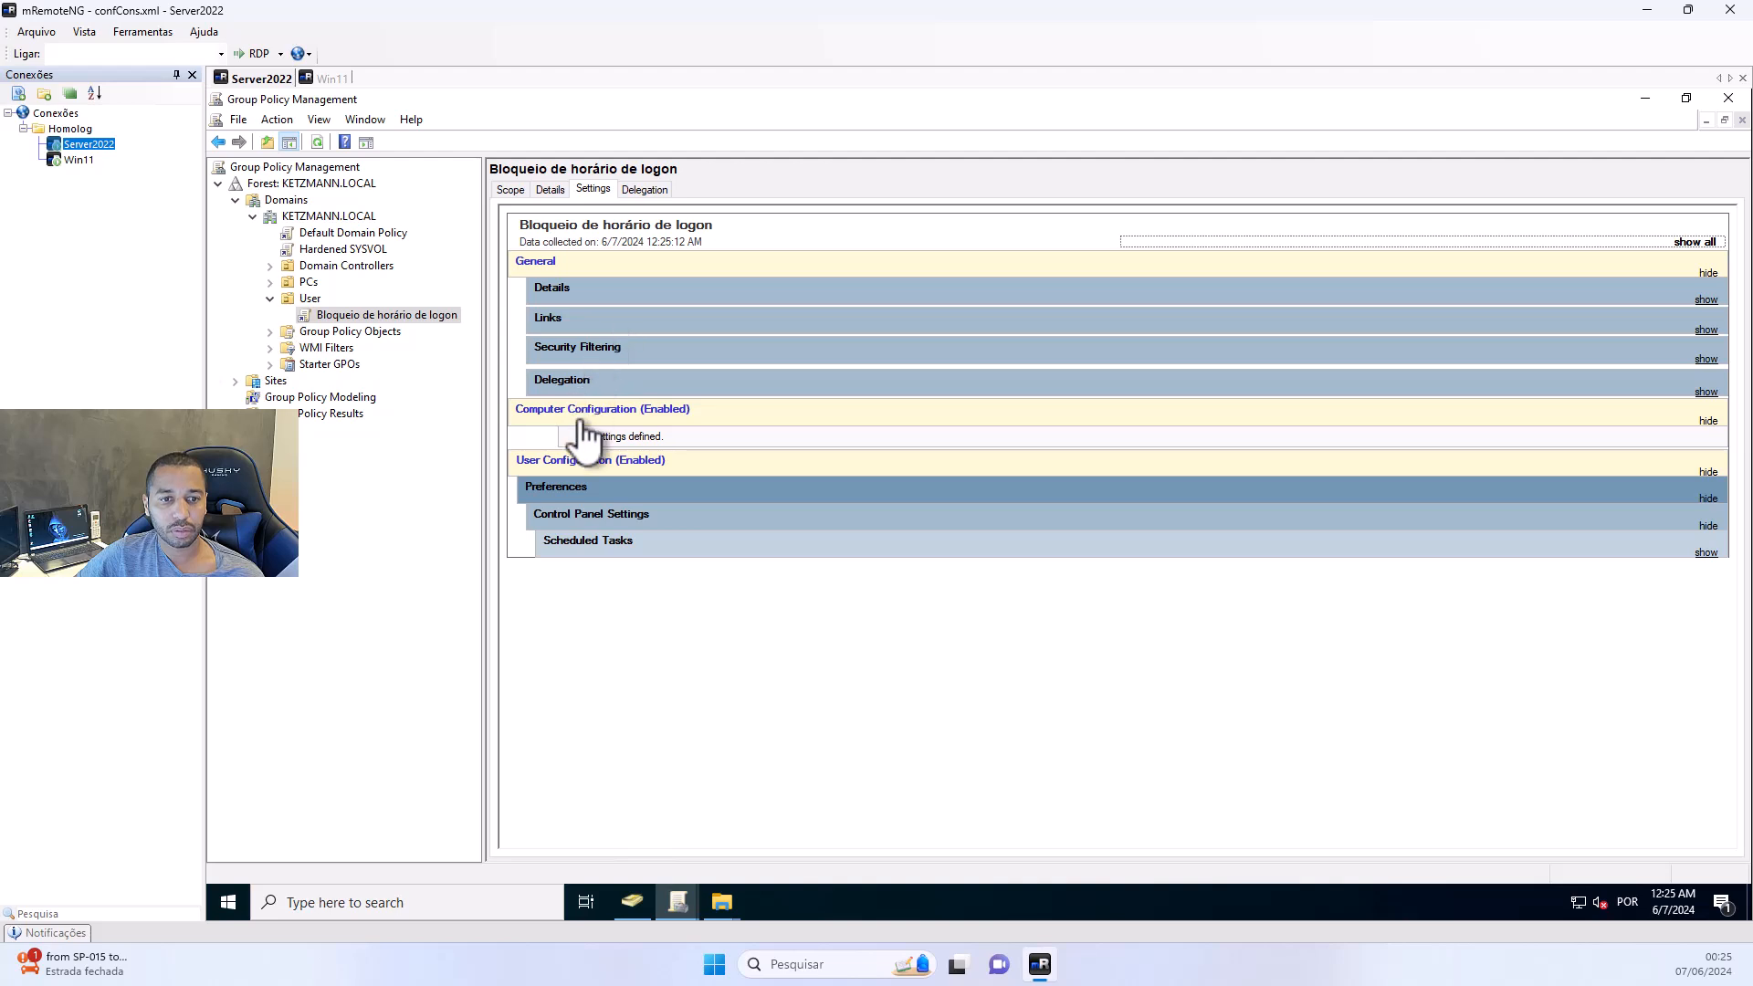
click(589, 541)
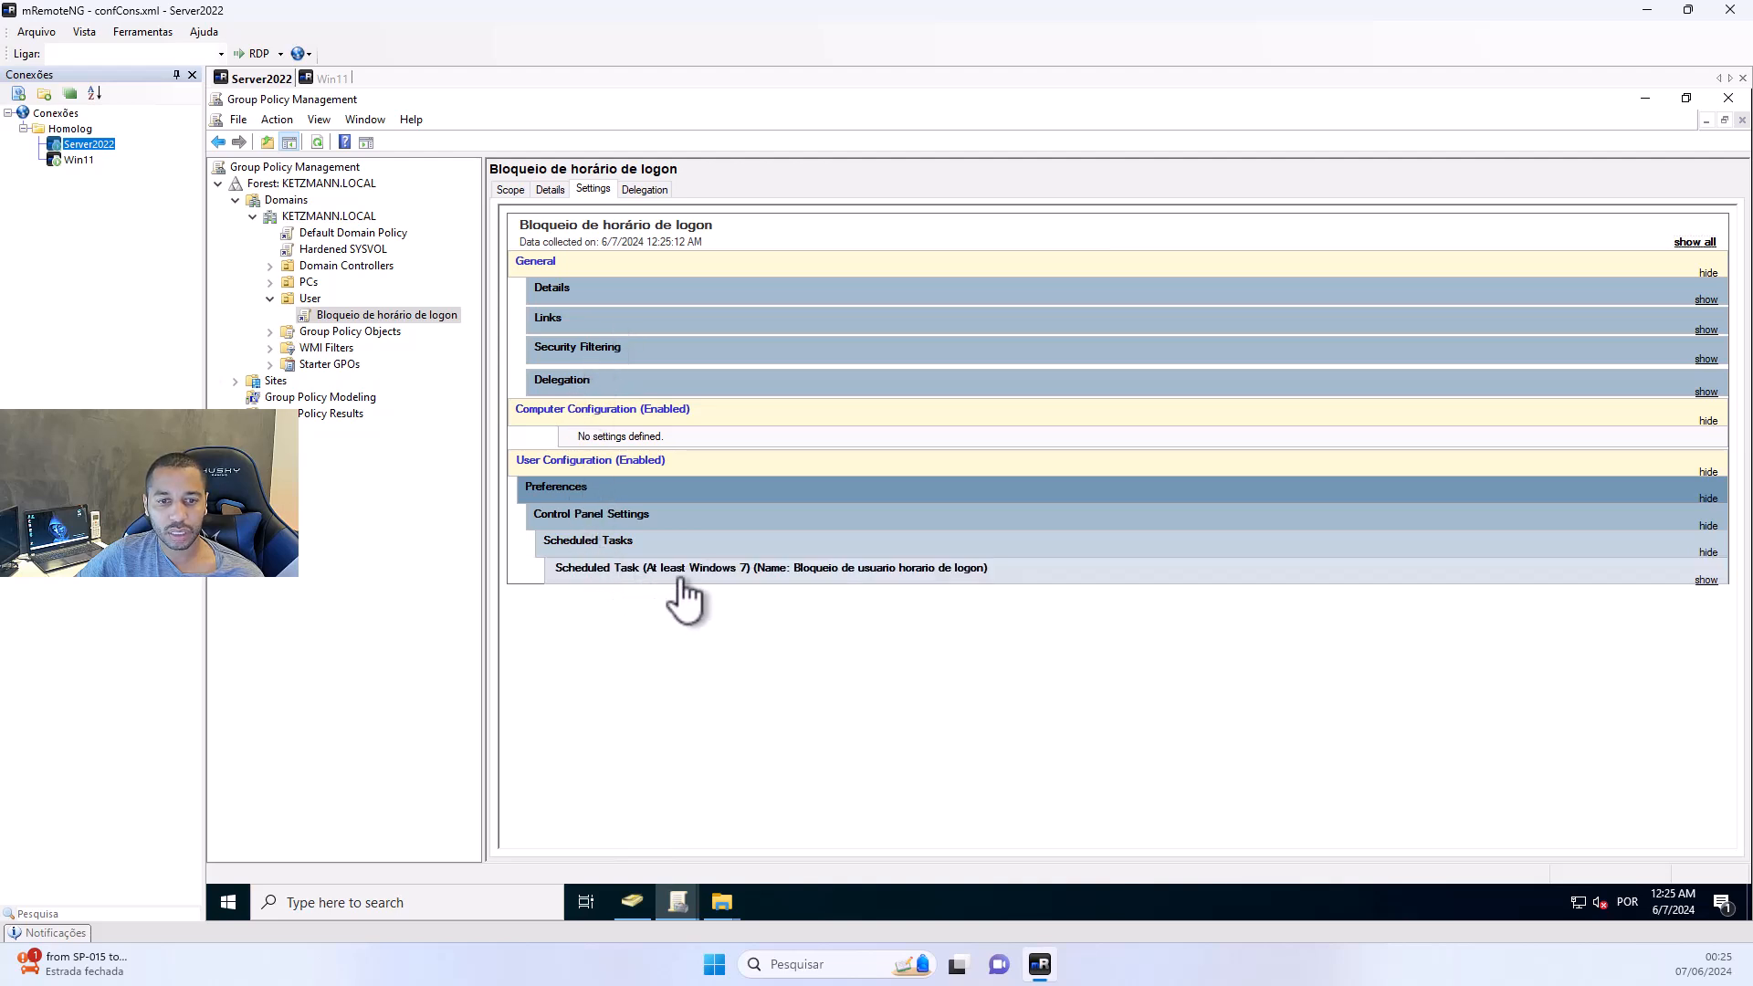
click(680, 581)
click(617, 598)
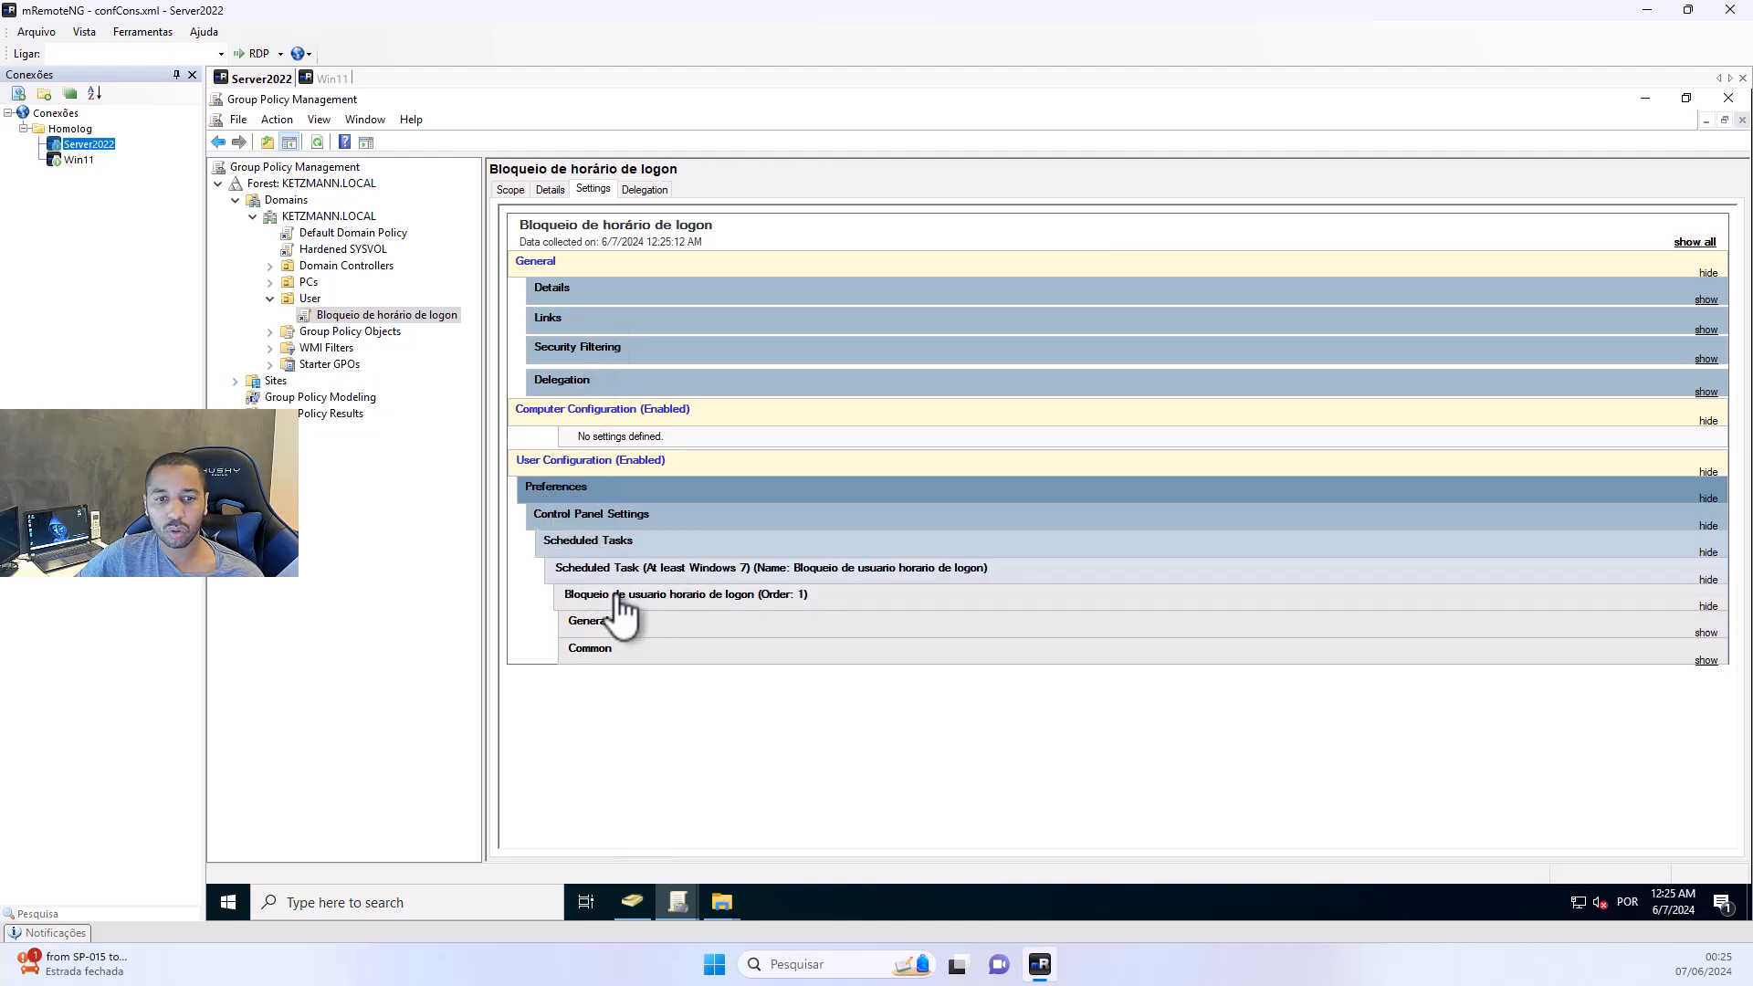
click(630, 623)
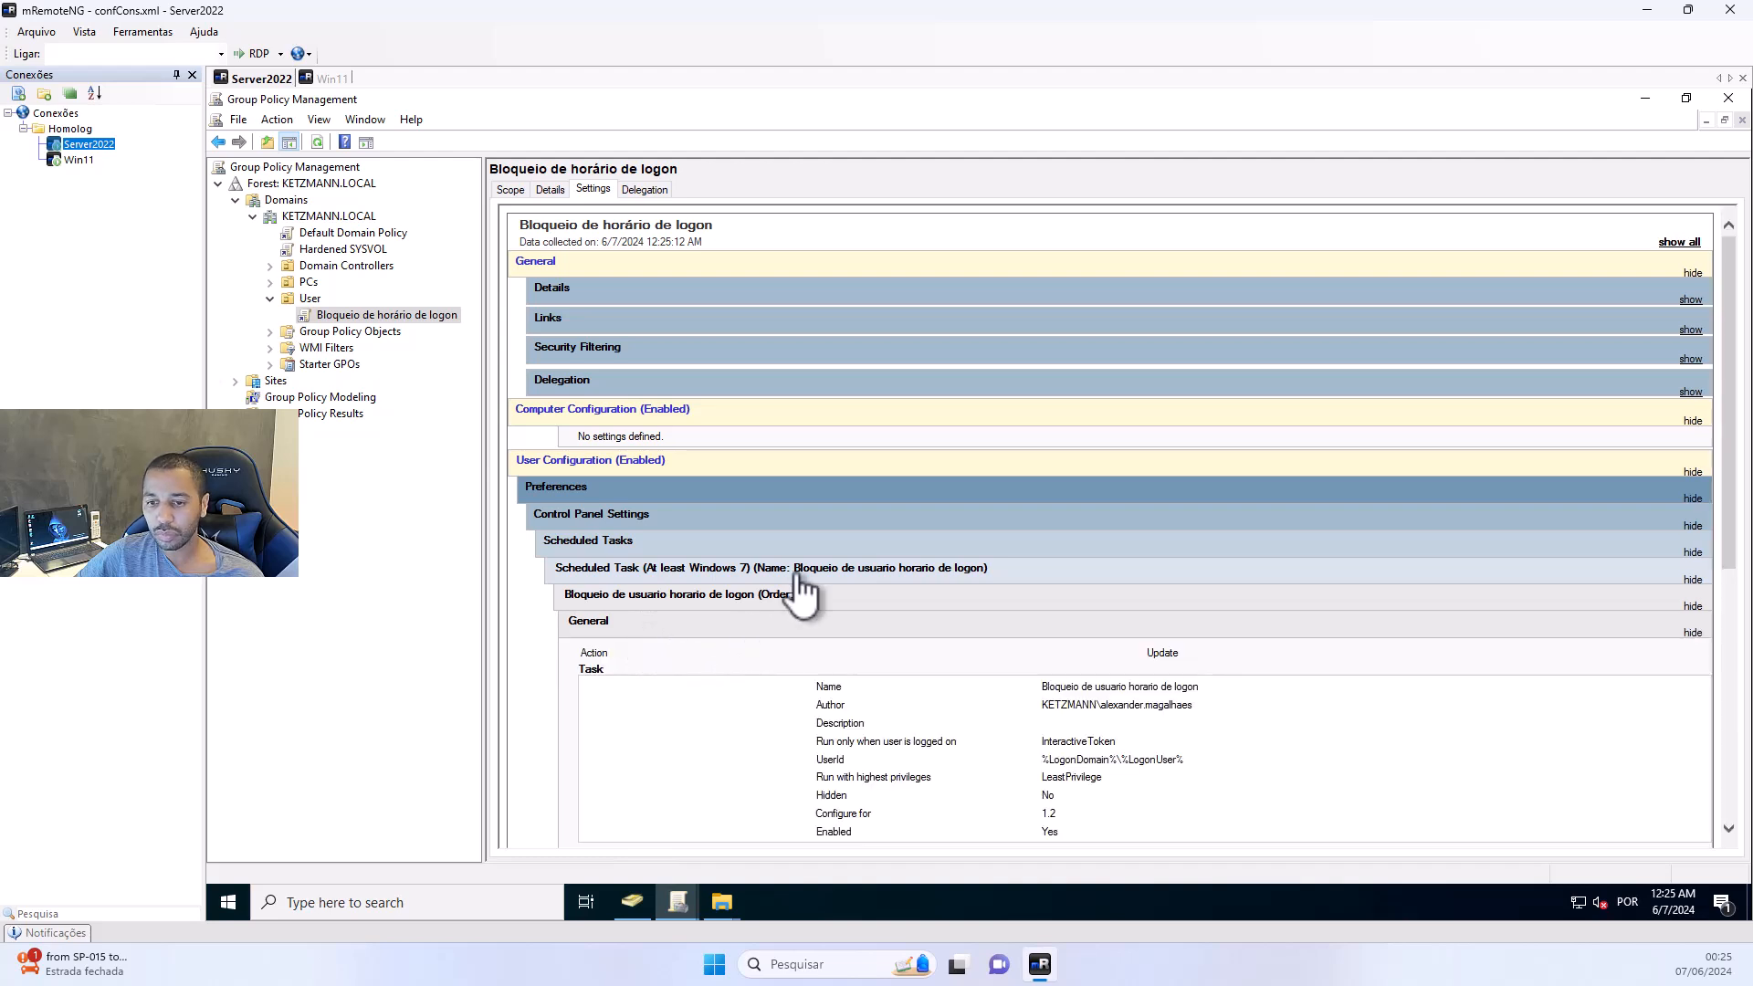
Switch to the Win11 session and run gpupdate /force in a Command Prompt
click(330, 80)
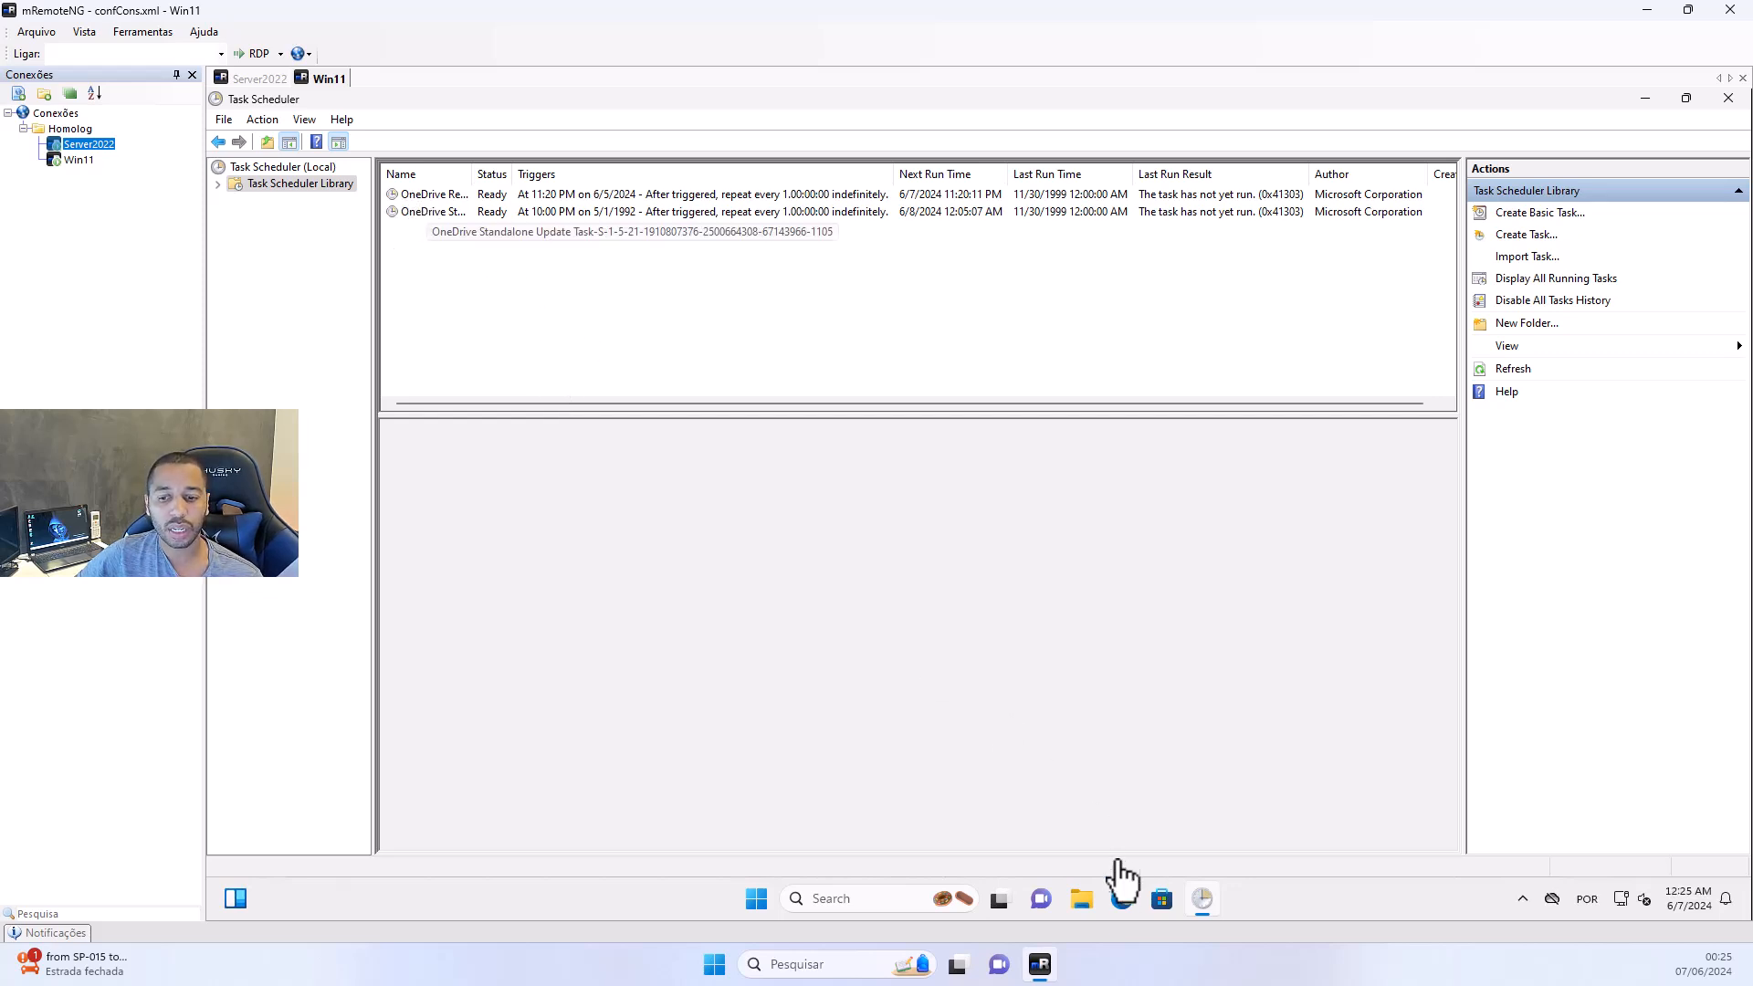
right_click(754, 907)
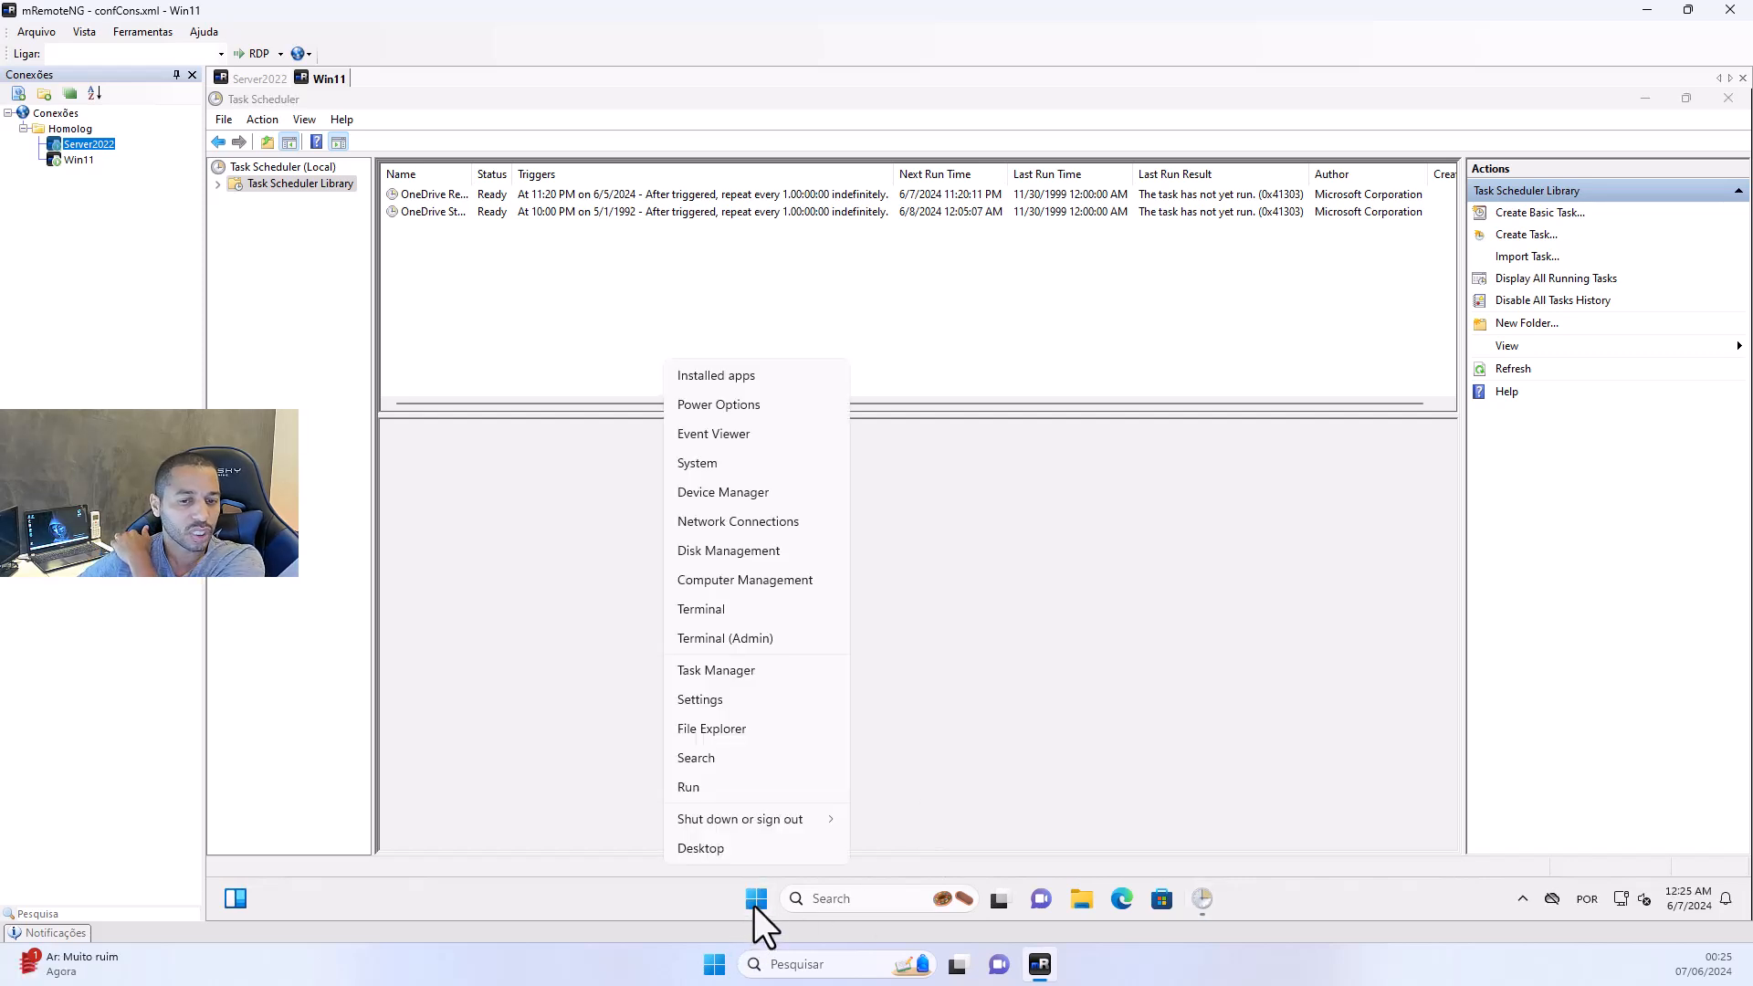
click(703, 787)
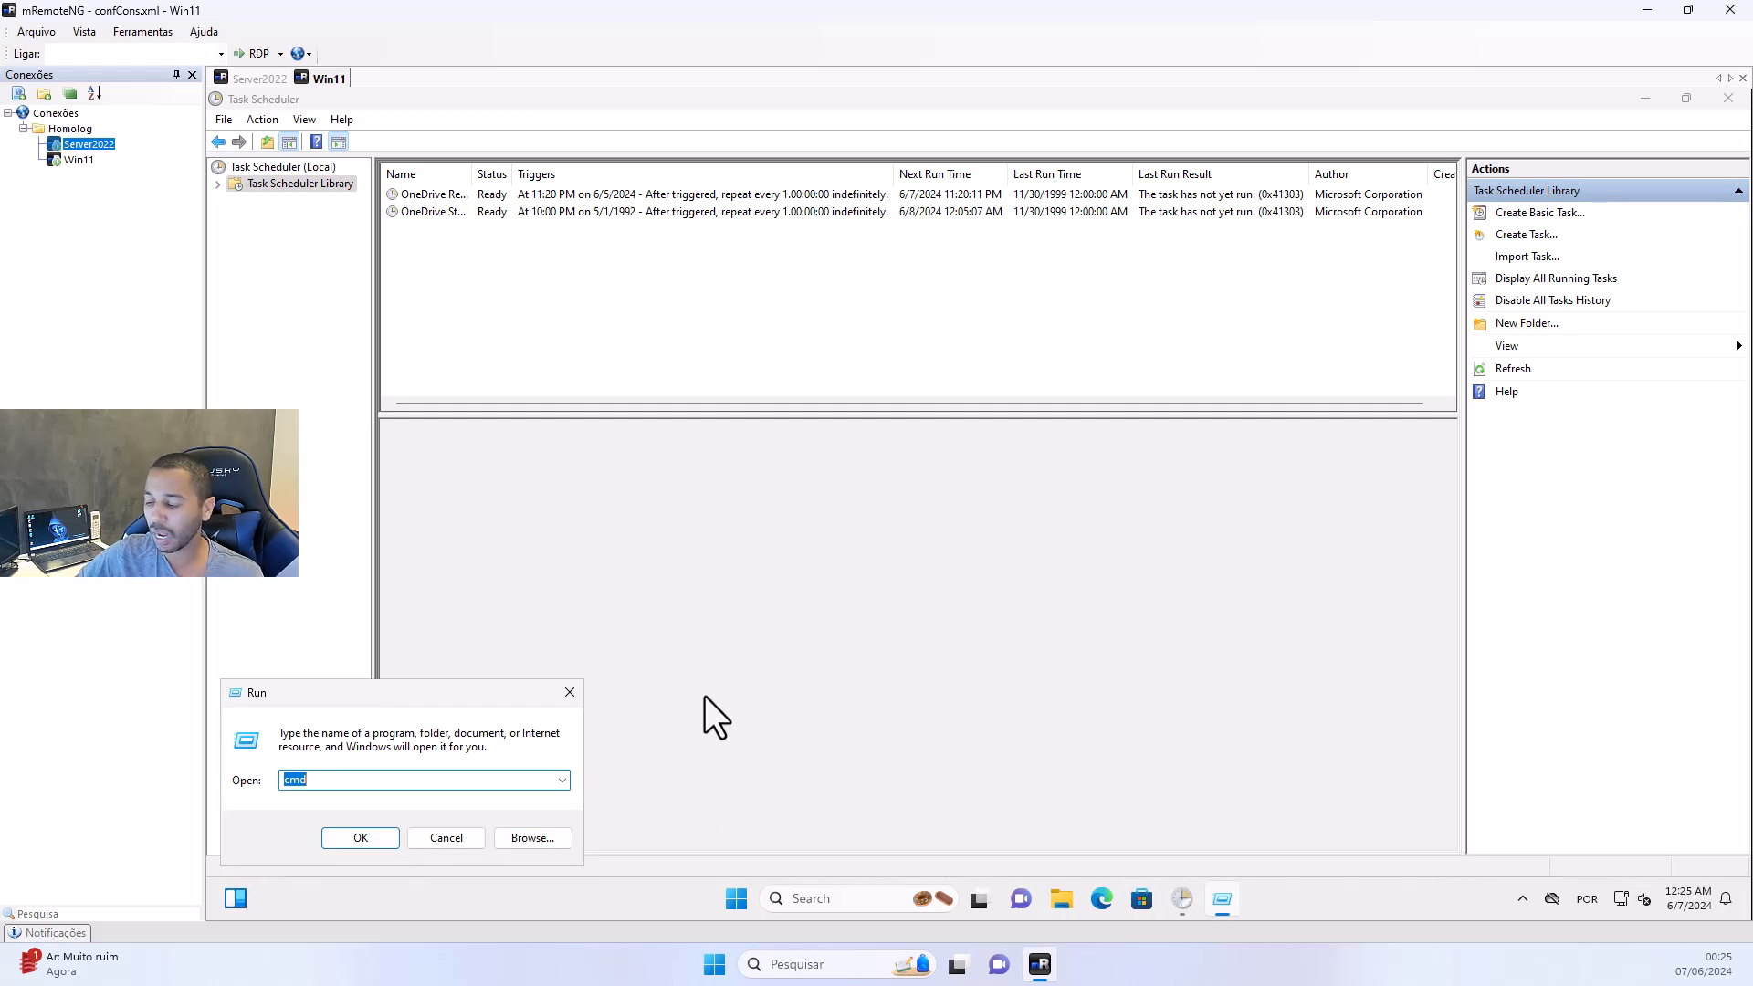
key(Return)
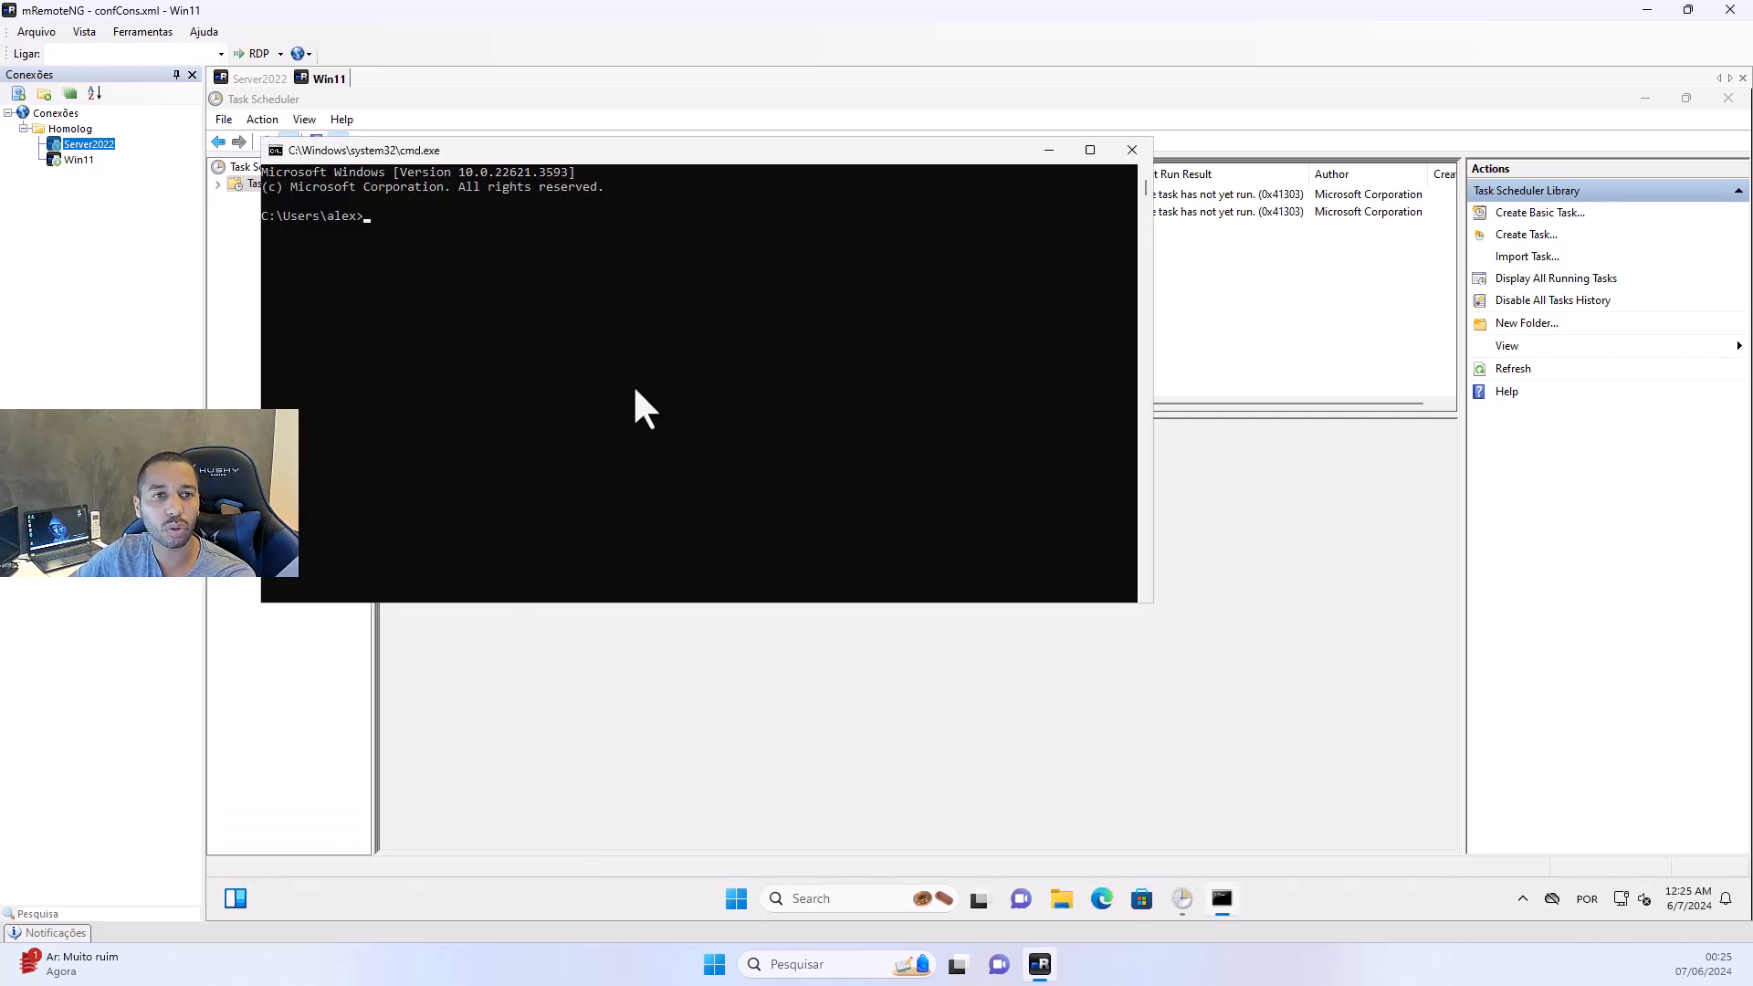
drag(537, 157, 654, 321)
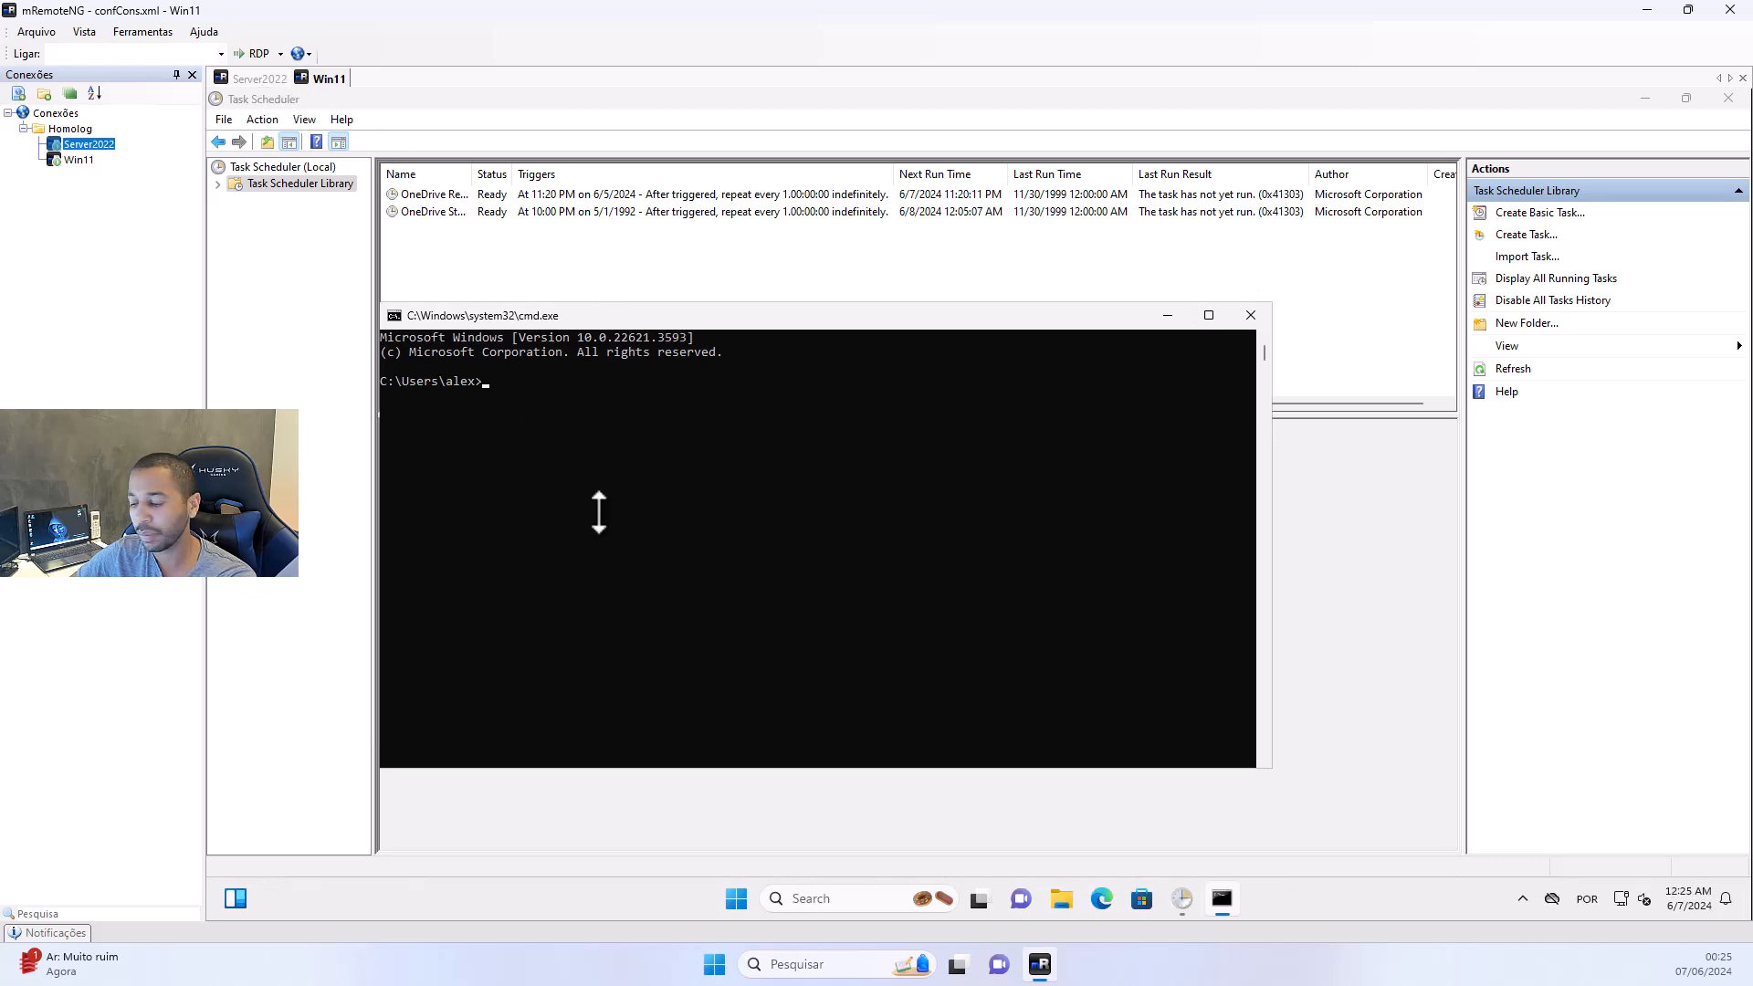
text(gpupdate /force)
key(Return)
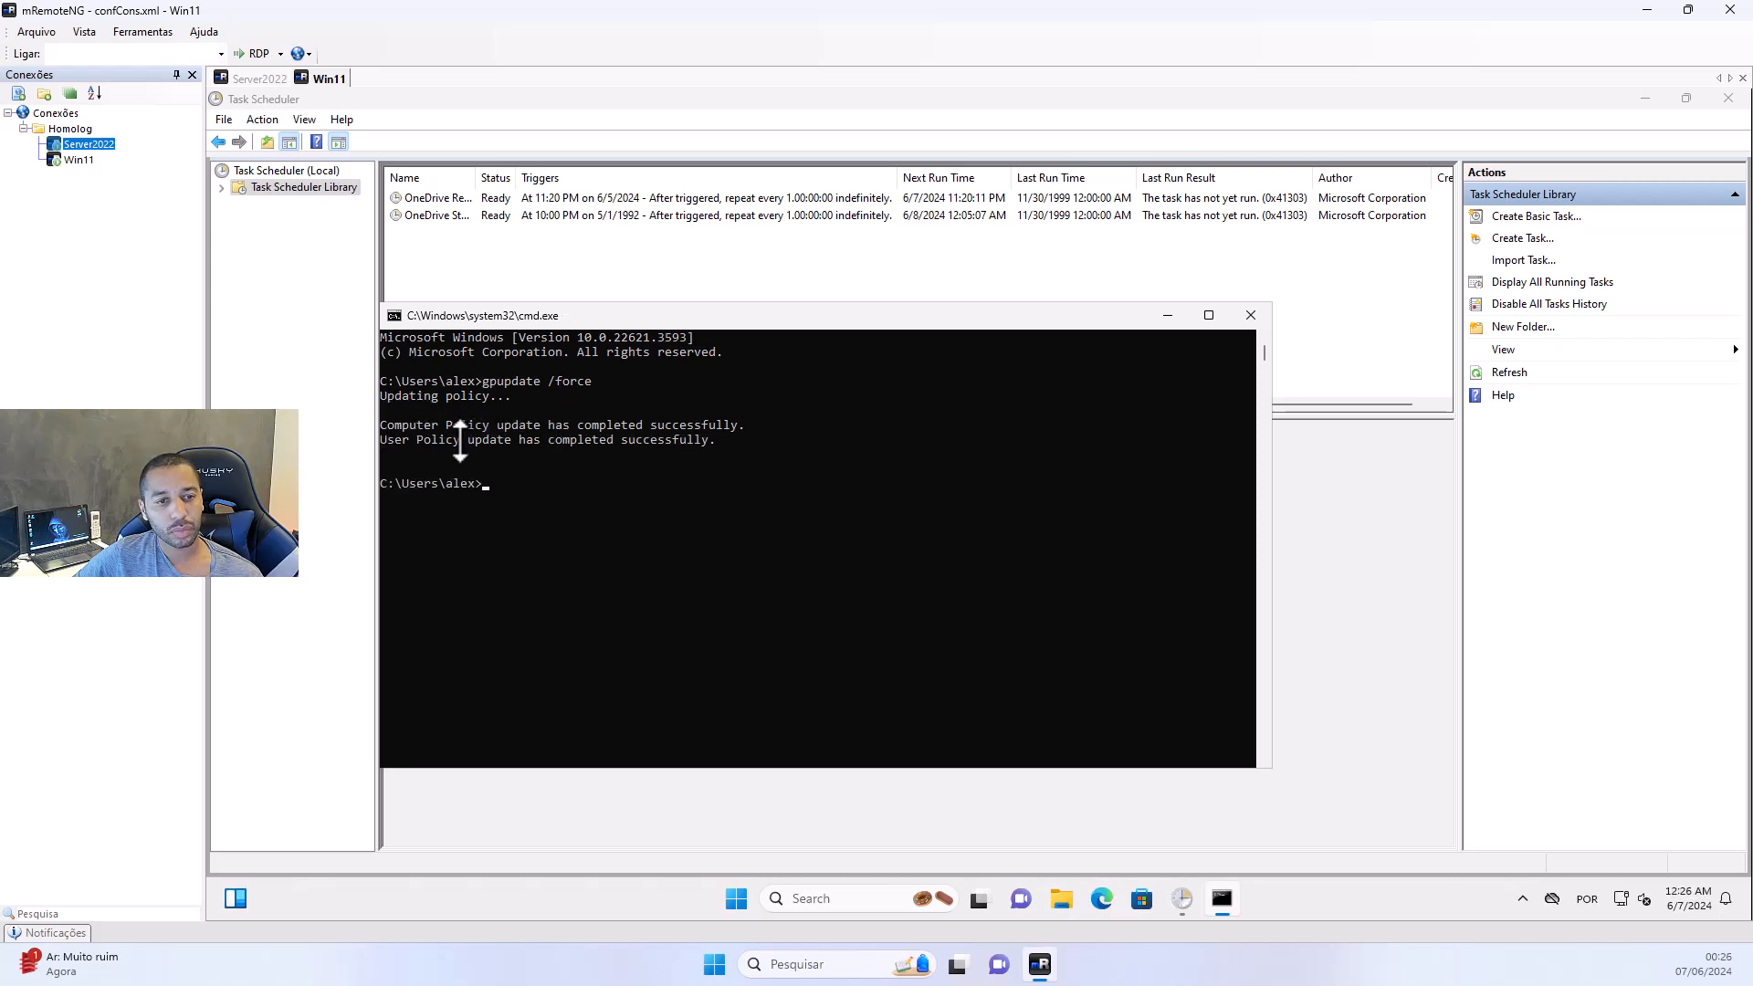
Refresh the task list in the Win11 machine's Task Scheduler
click(457, 256)
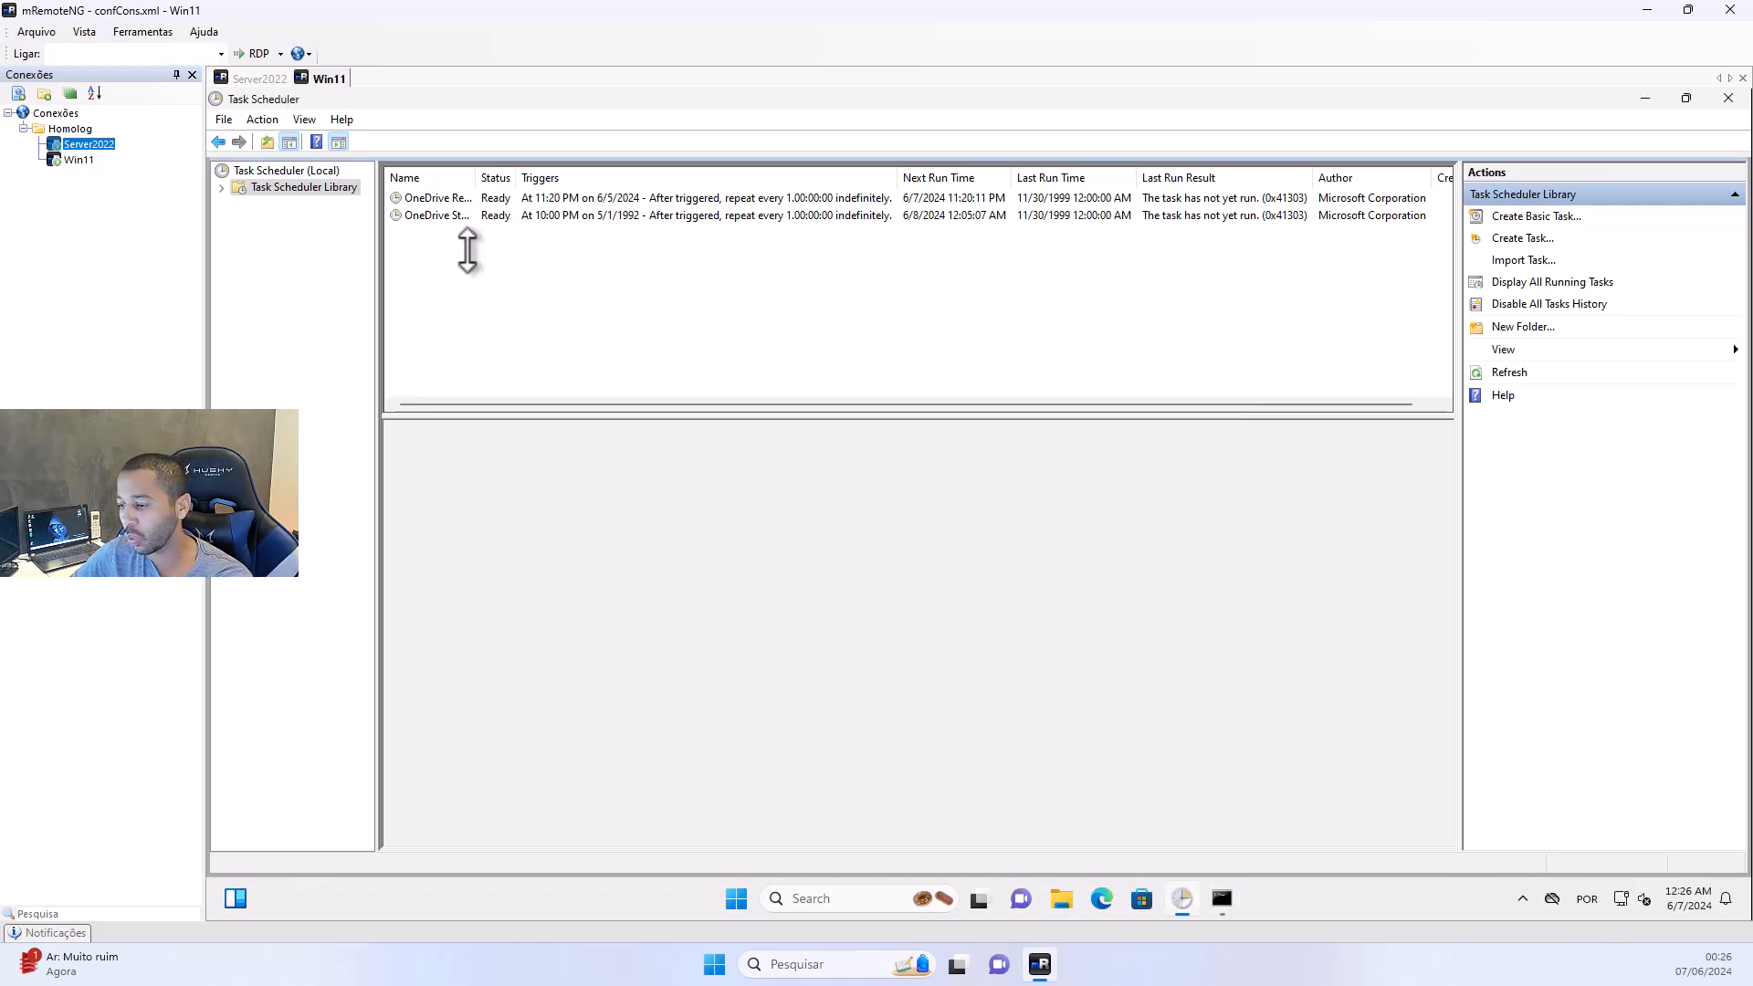
right_click(467, 250)
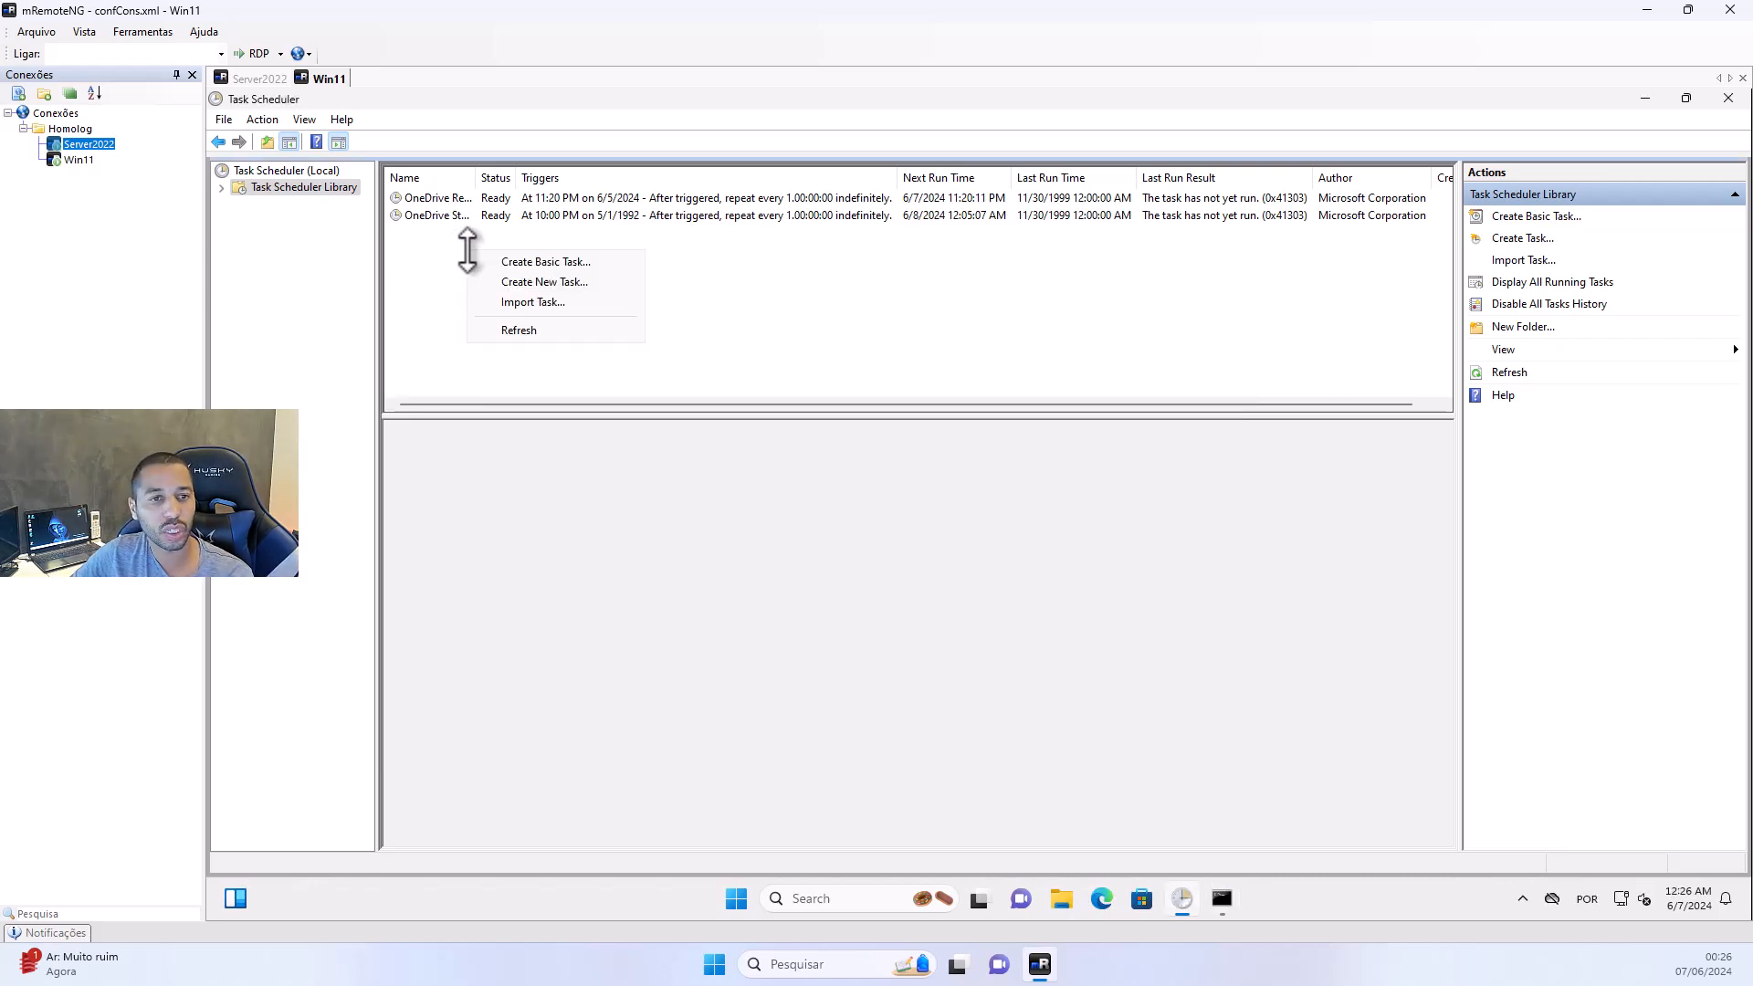
click(518, 330)
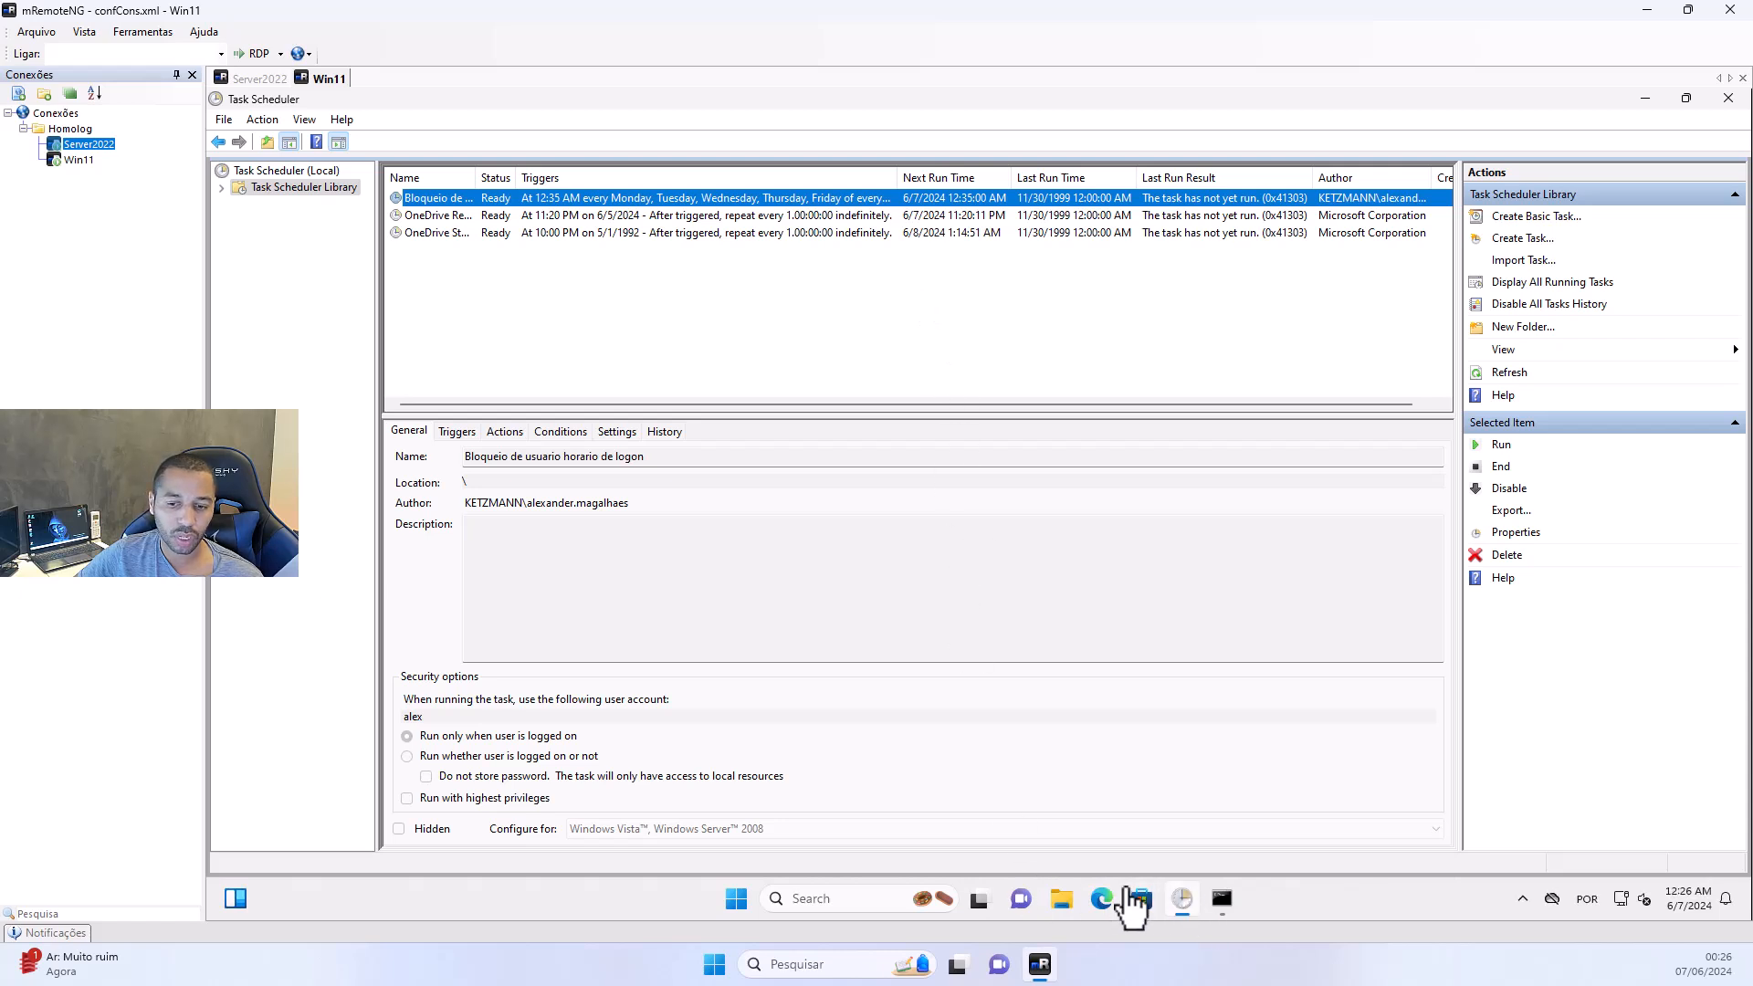
Launch Notepad, write "sfasfasfasfasfasf" followed by several short lines such as "asf", and minimize the unsaved document
right_click(735, 906)
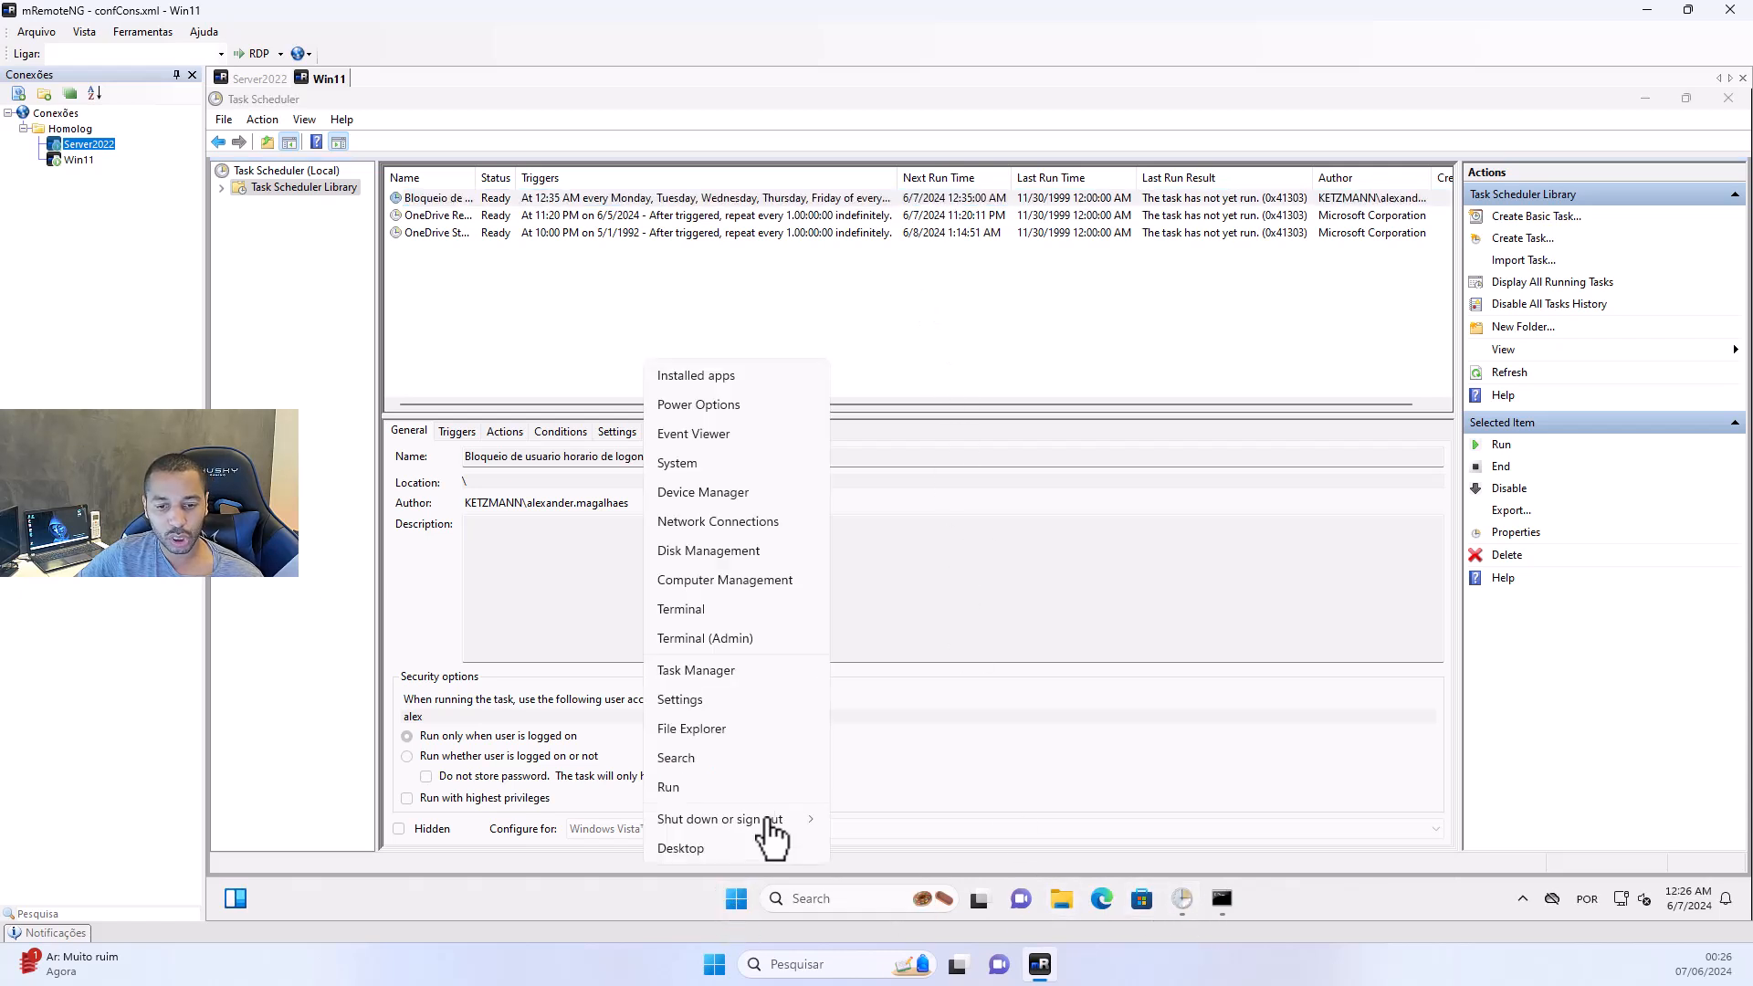
click(716, 788)
text(notepad)
key(Return)
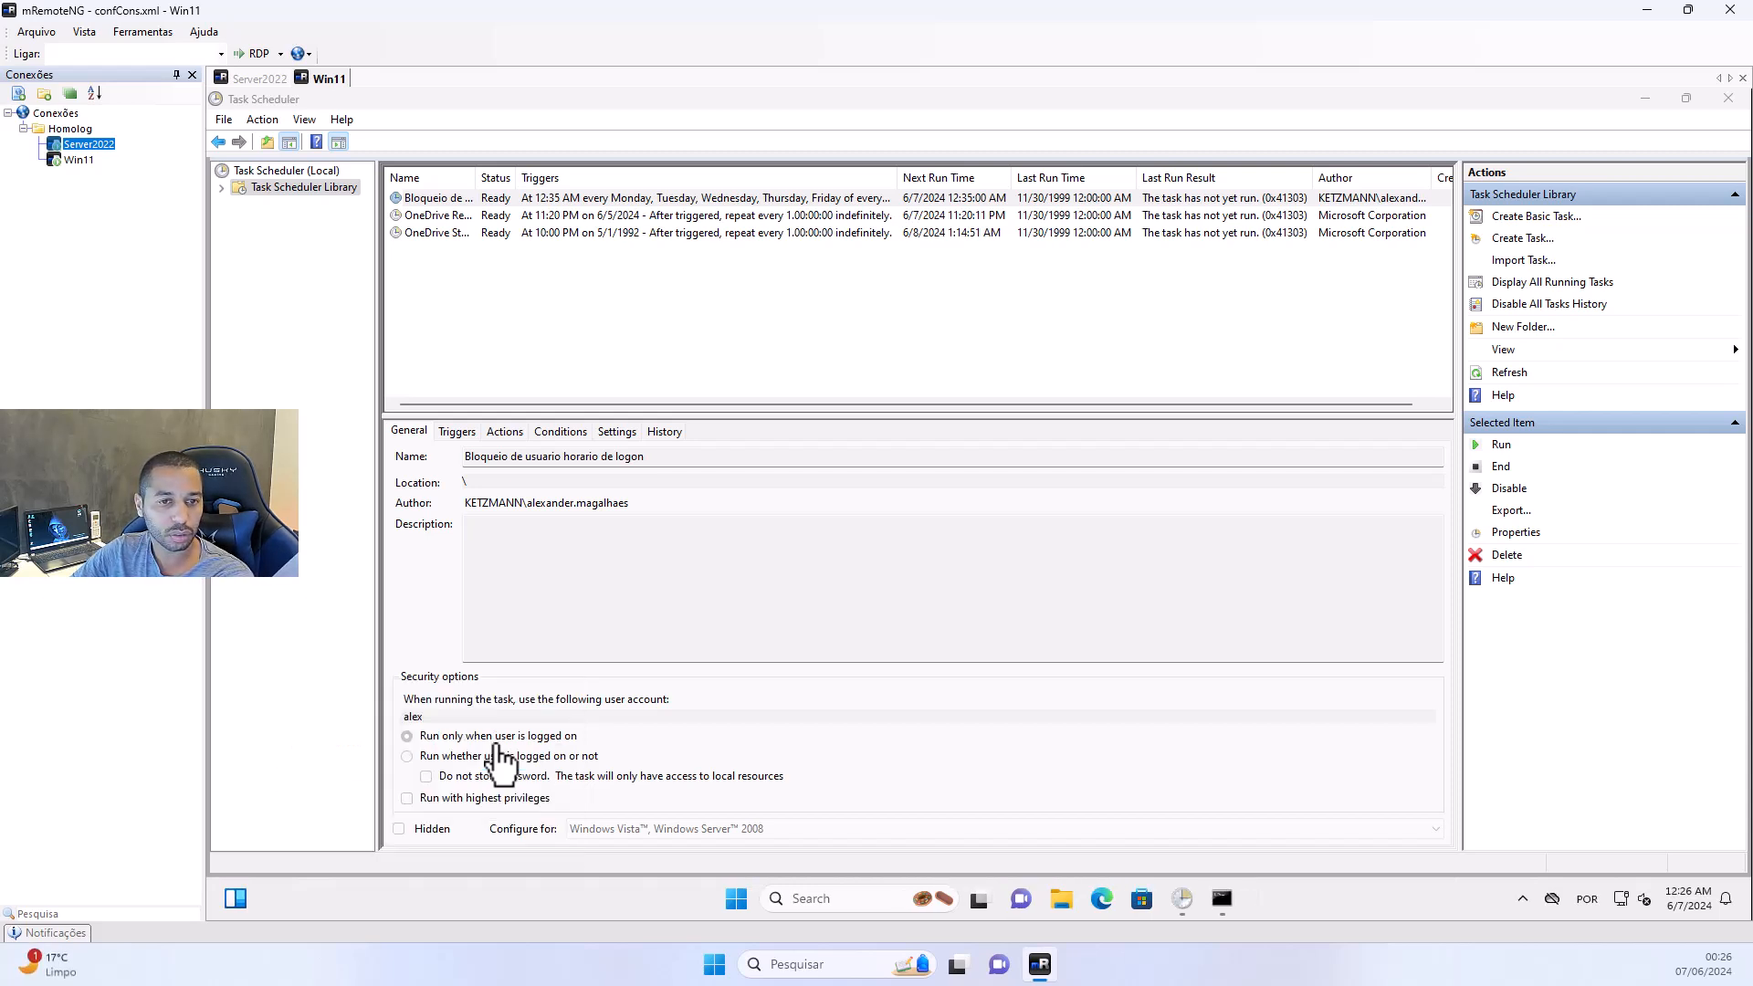
text(sfasfasfasfasfasf)
key(Return)
text(asf)
key(Return)
text(asf)
key(Return)
text(asf asf as fas f)
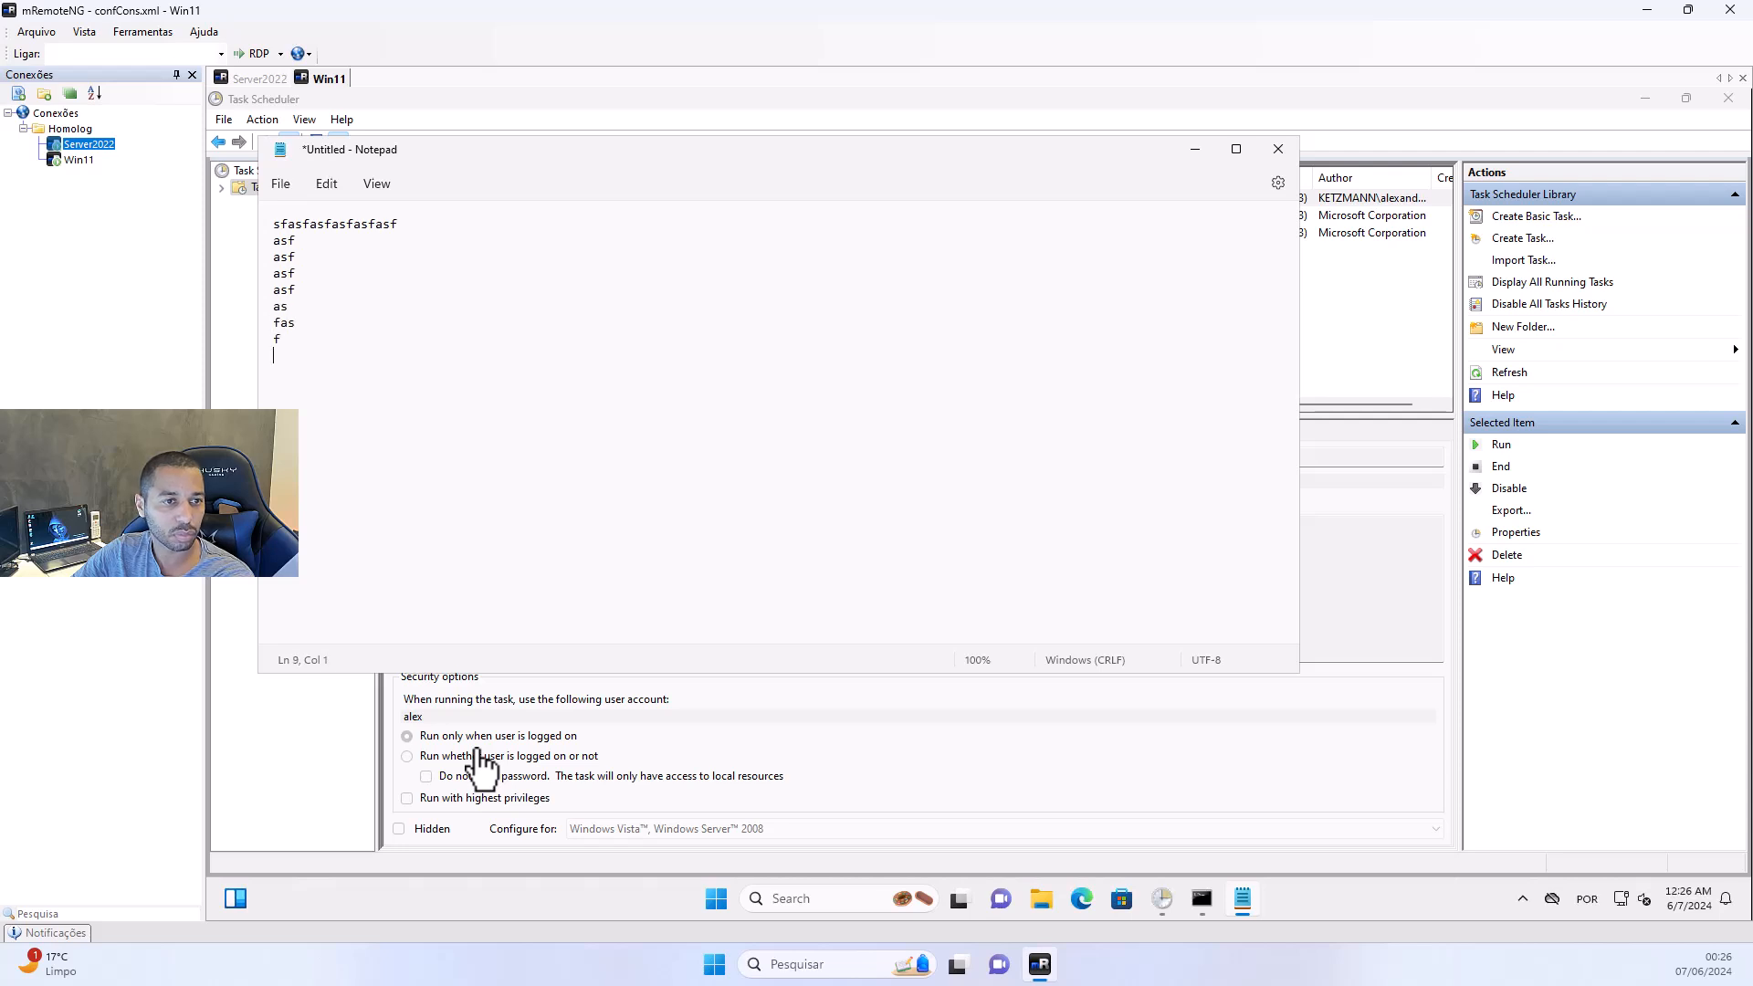
click(1194, 150)
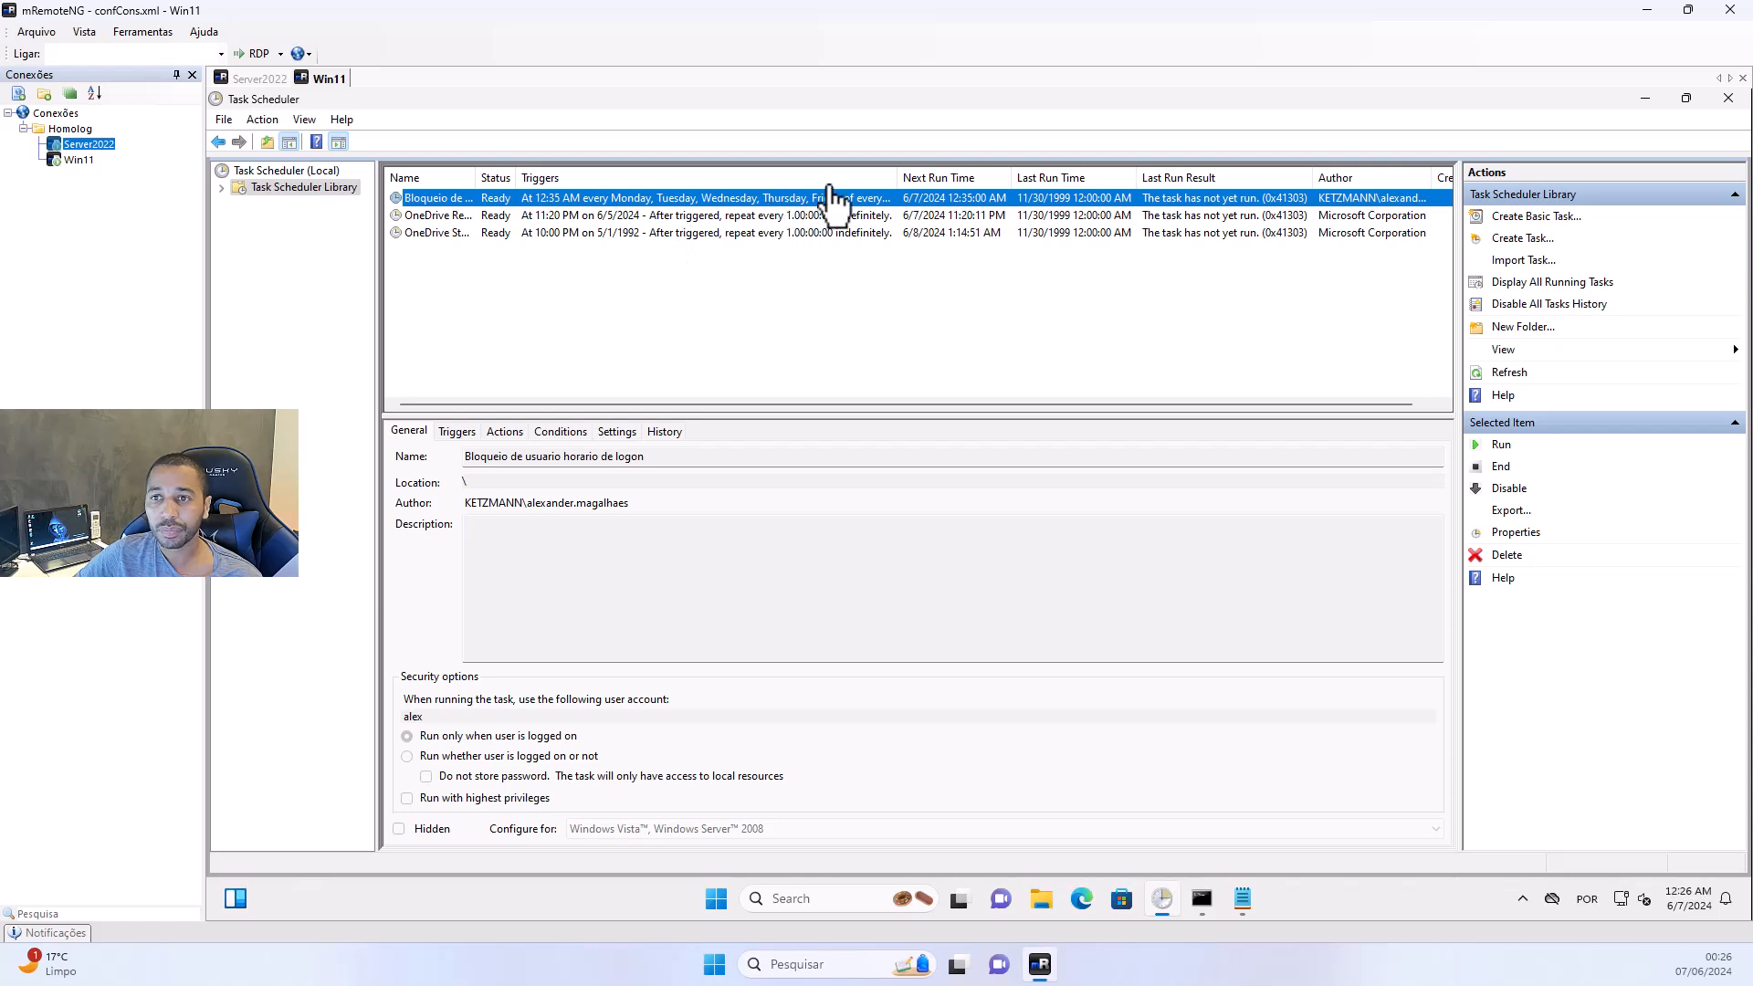
Try to delete the "Bloqueio de usuario horario de logon" task from the Task Scheduler Library as the standard user
right_click(791, 205)
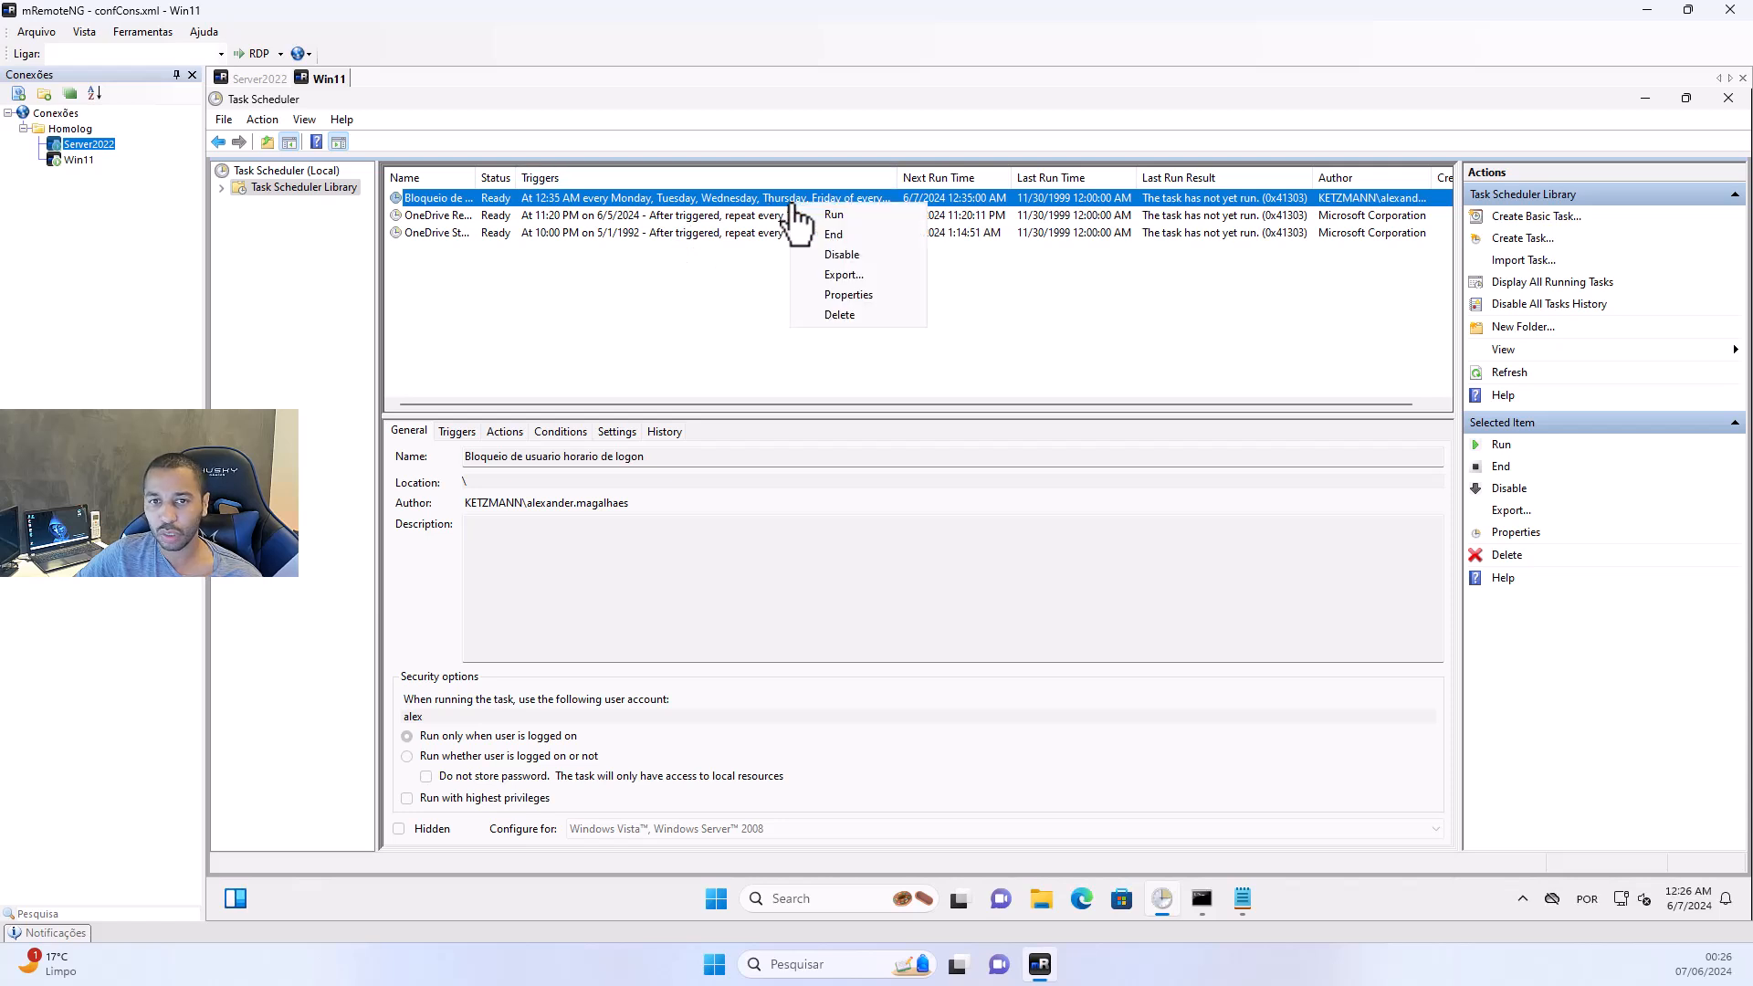
click(688, 342)
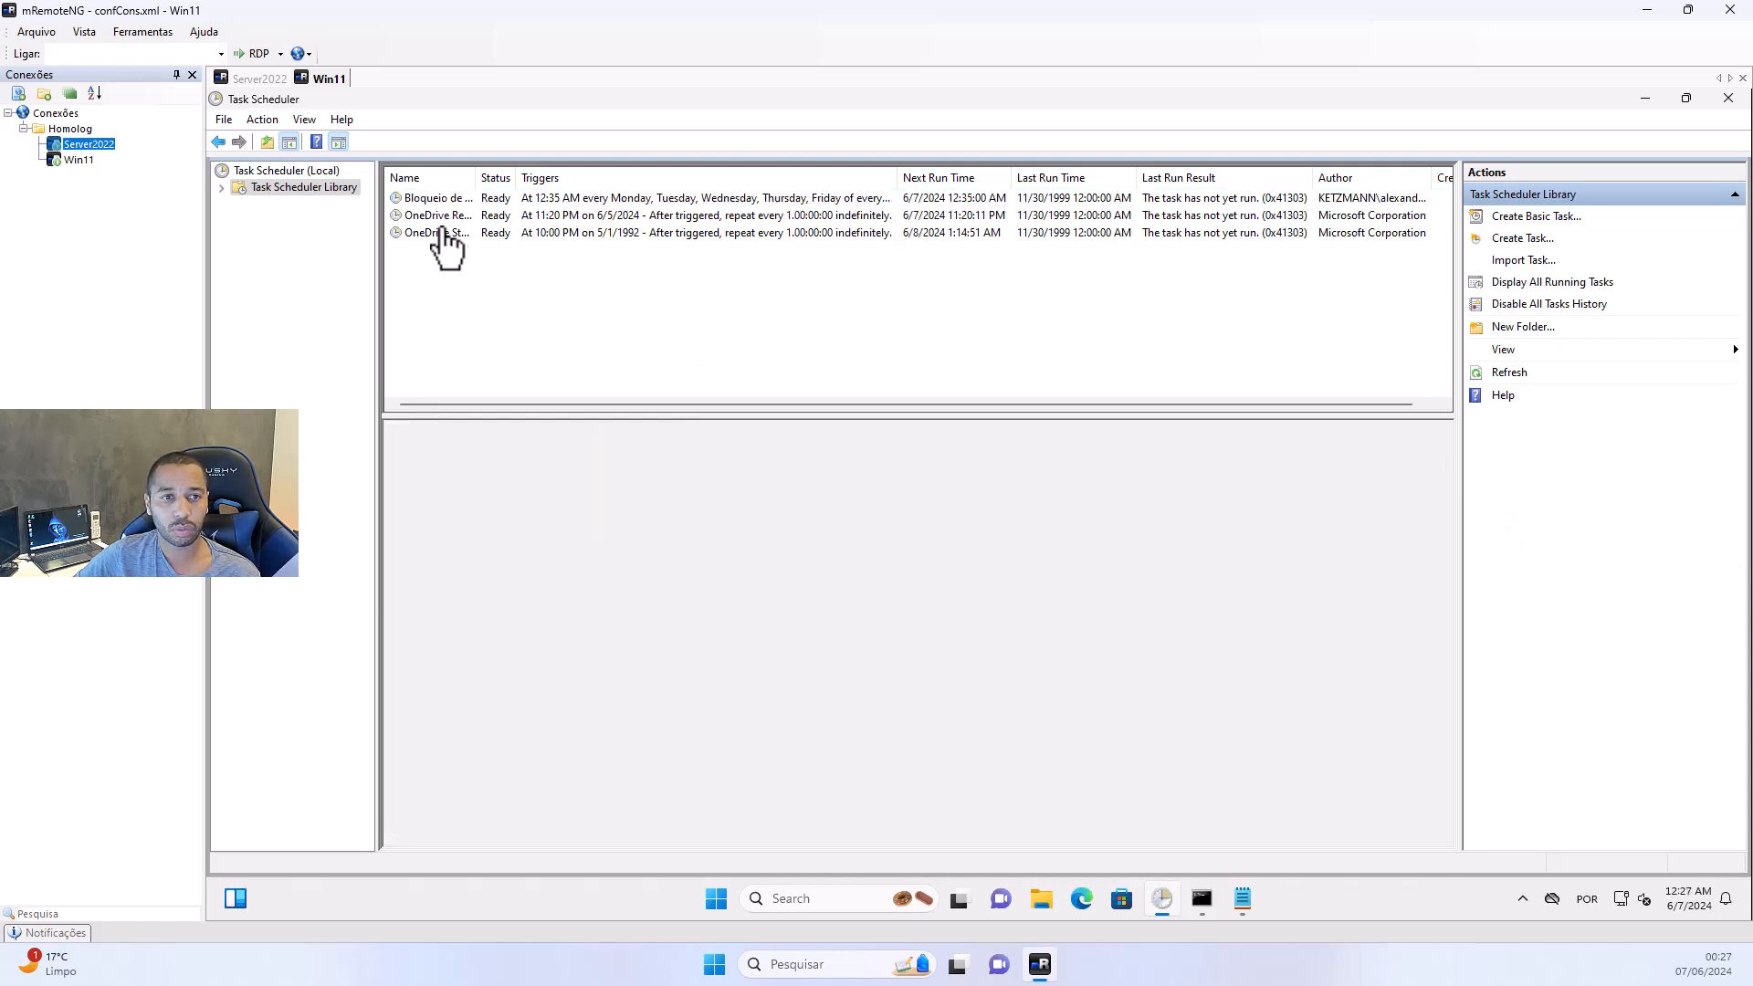
right_click(508, 203)
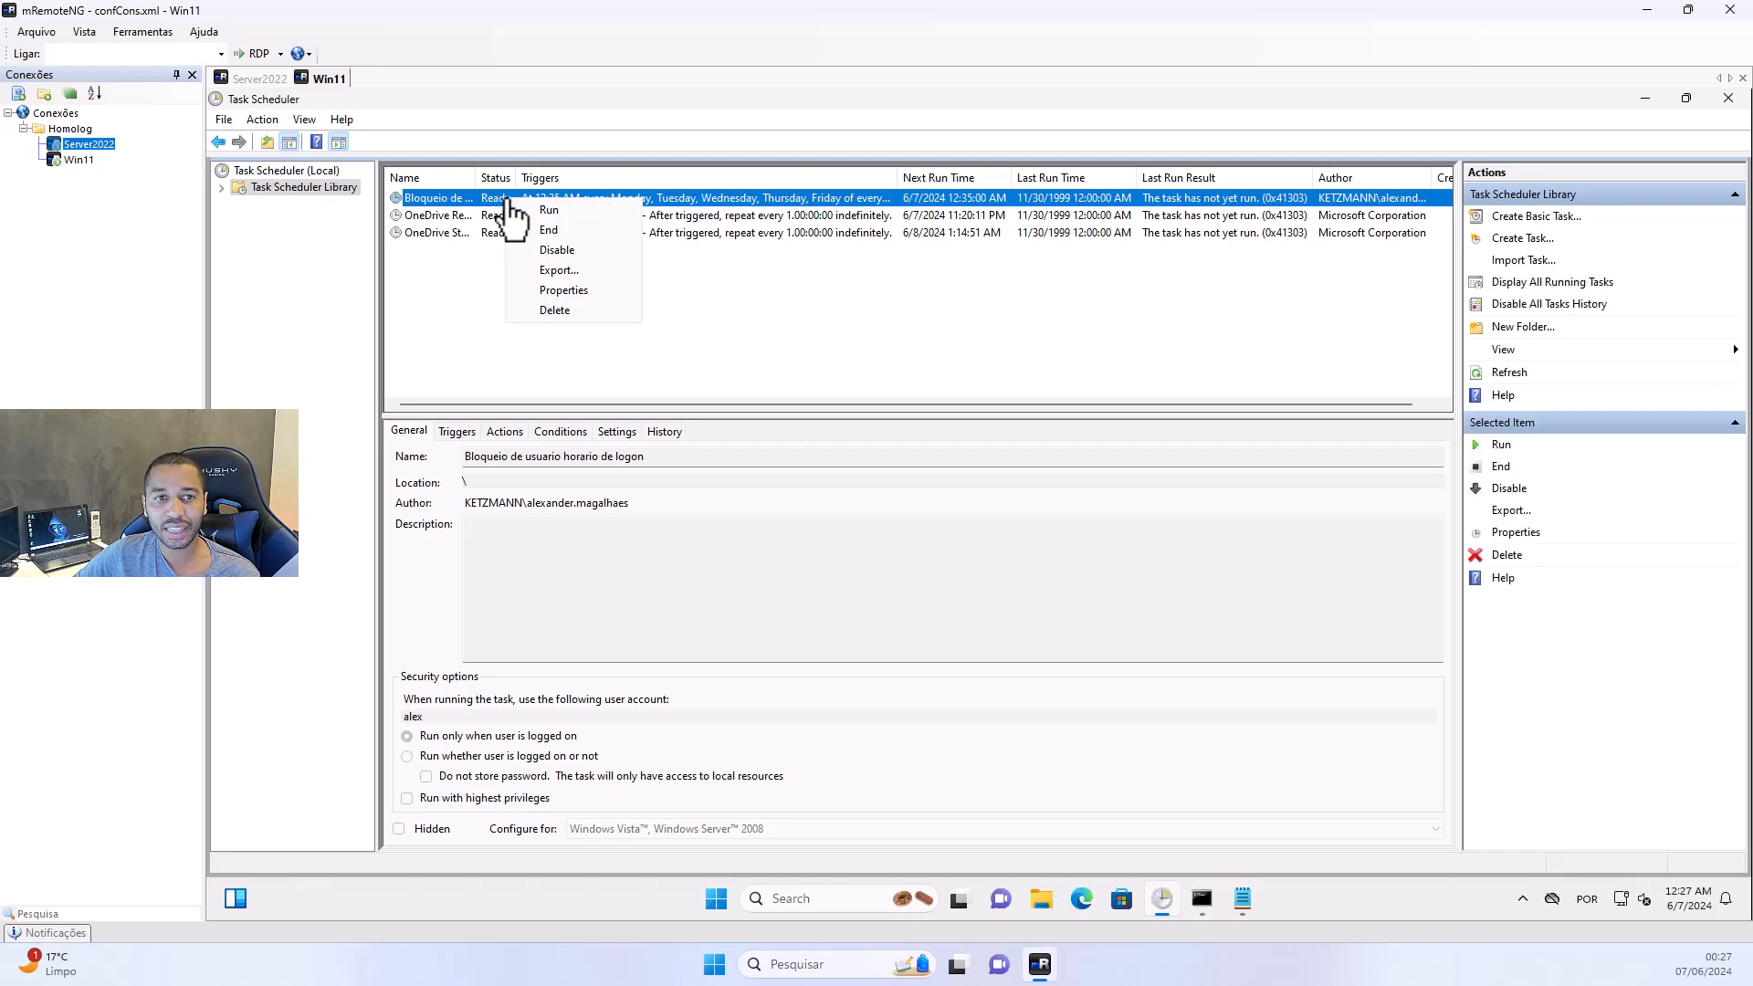
click(555, 310)
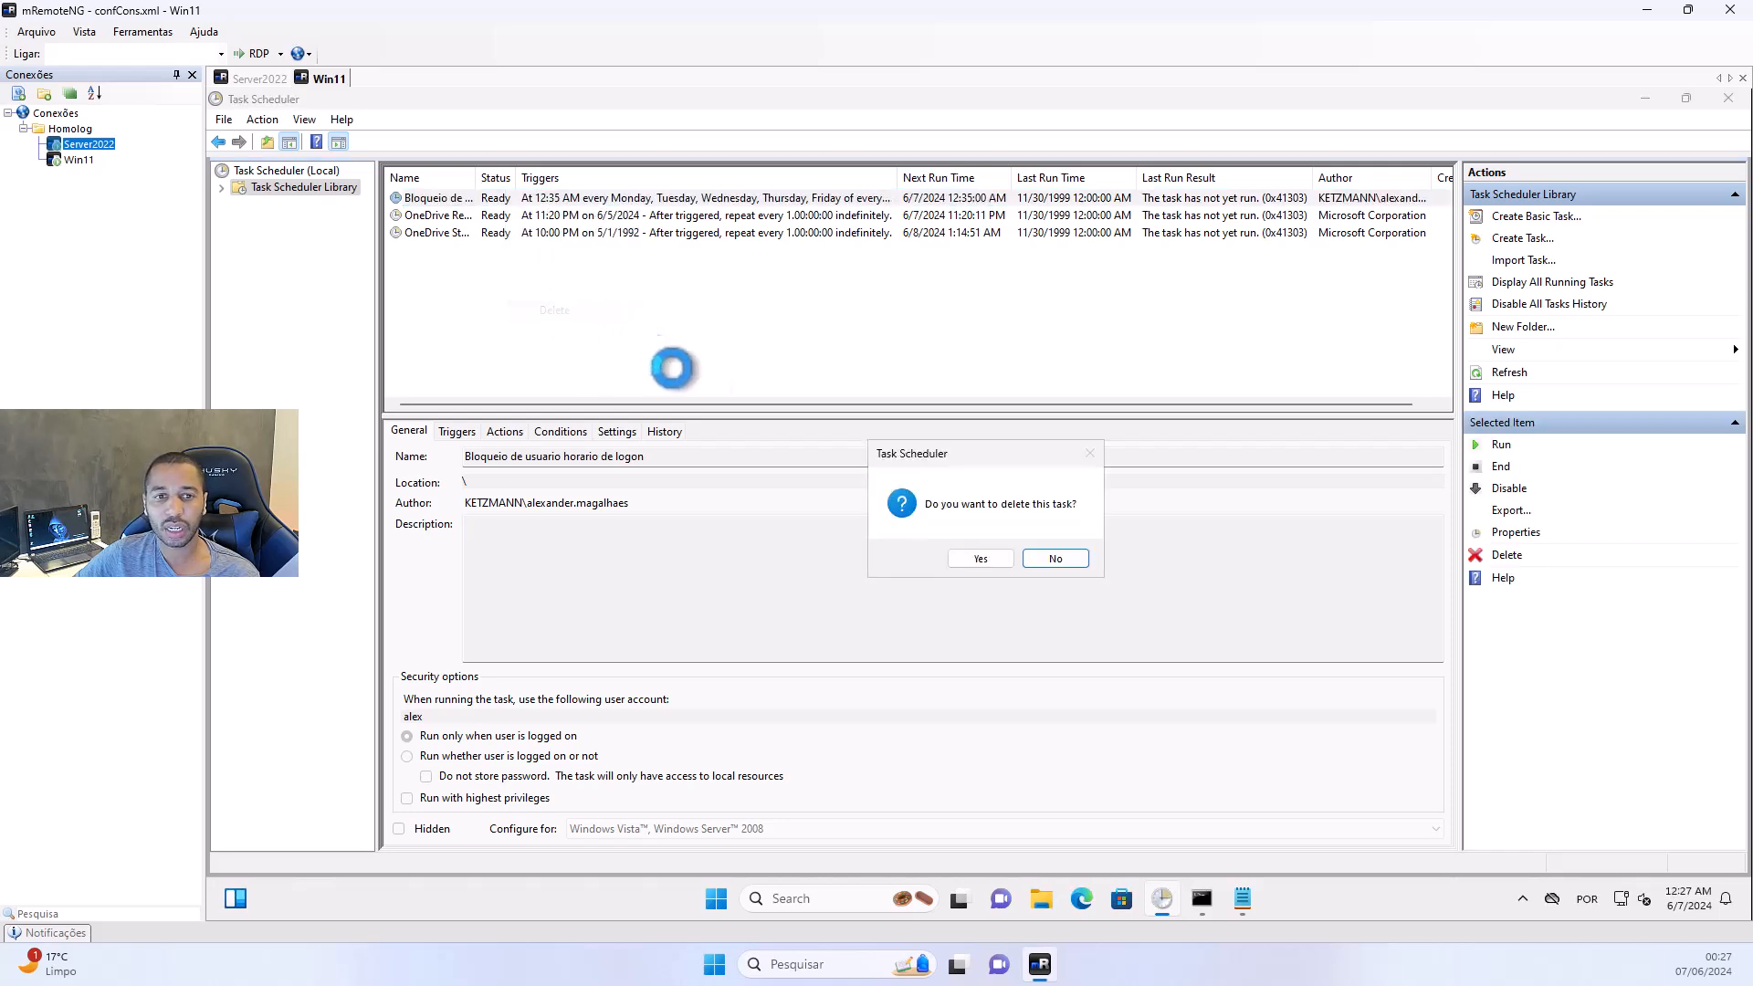
click(978, 559)
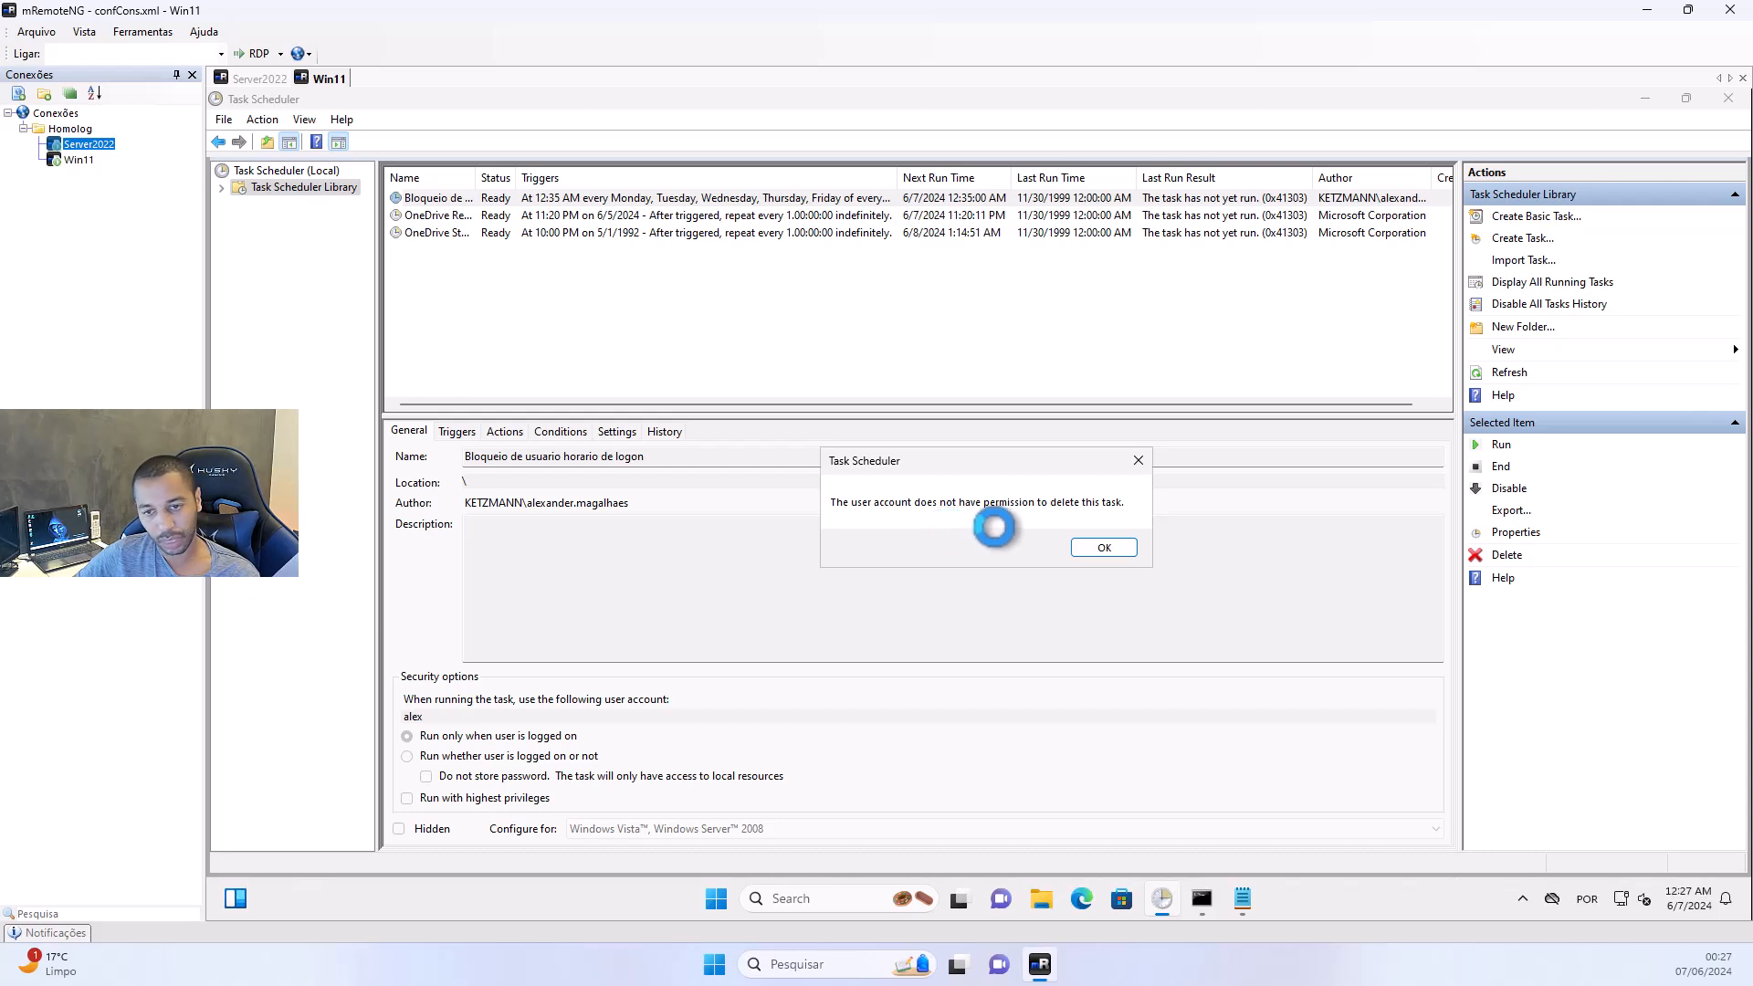
click(1083, 546)
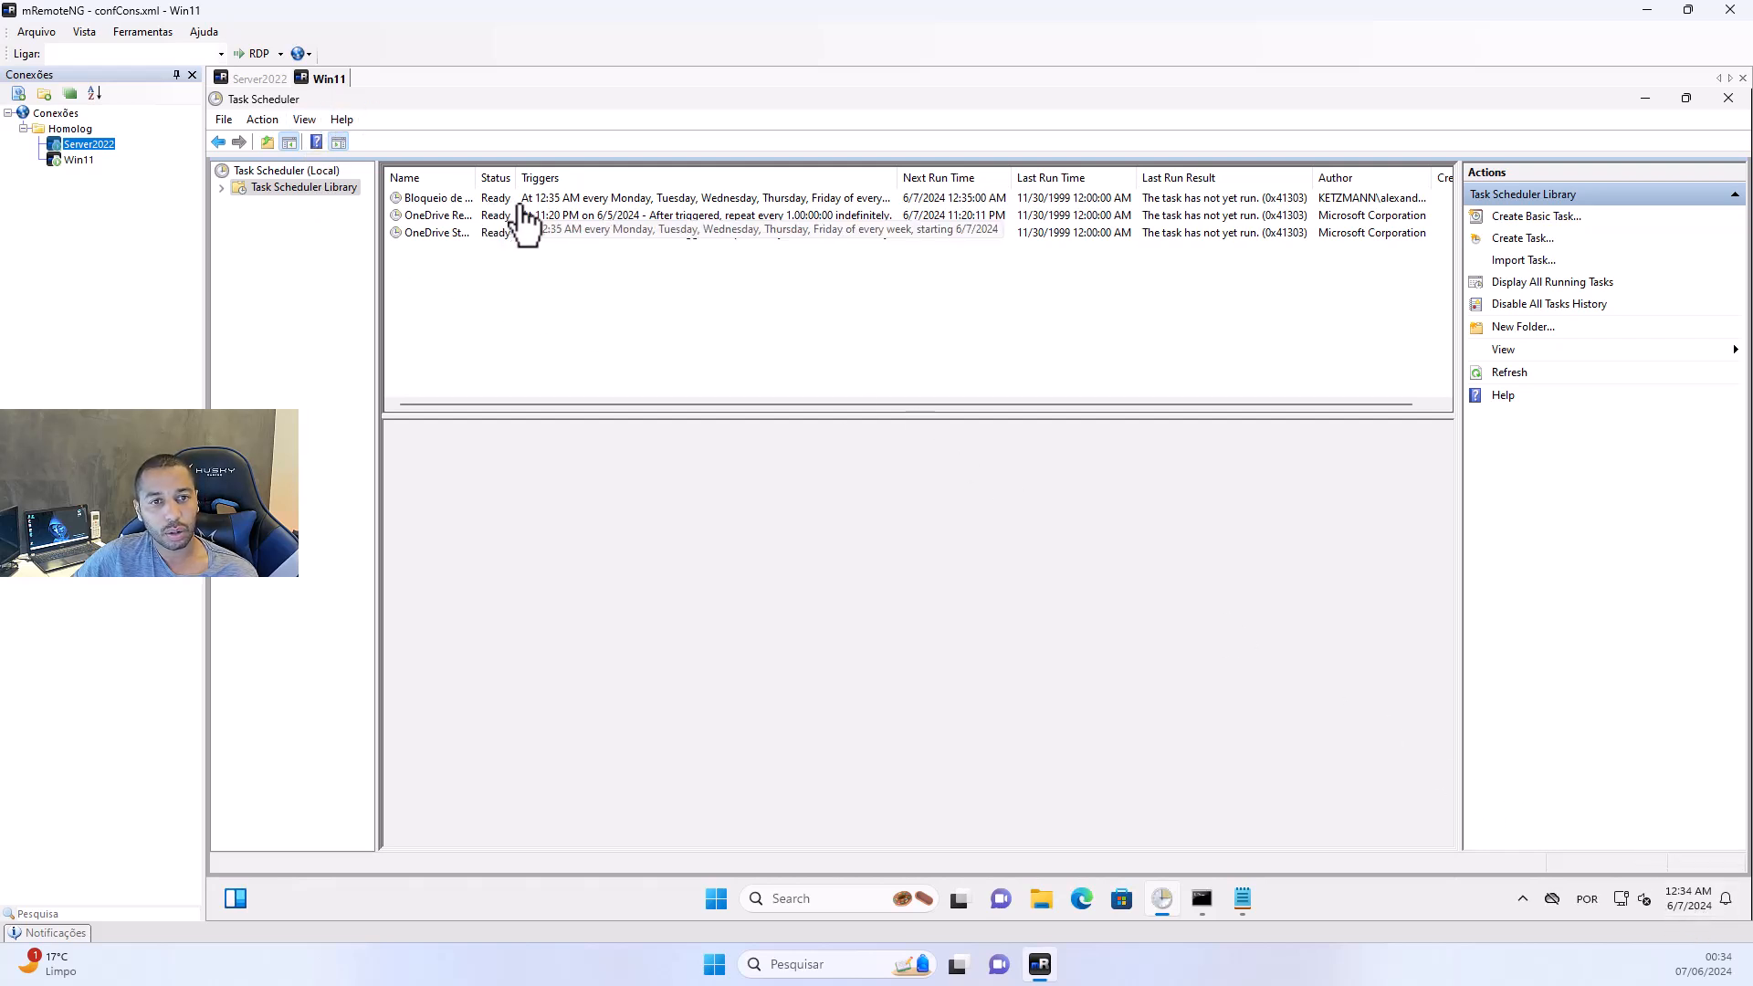
Bring the unsaved Notepad document back up, and try to sign in with the account password once the workstation is locked
click(1247, 904)
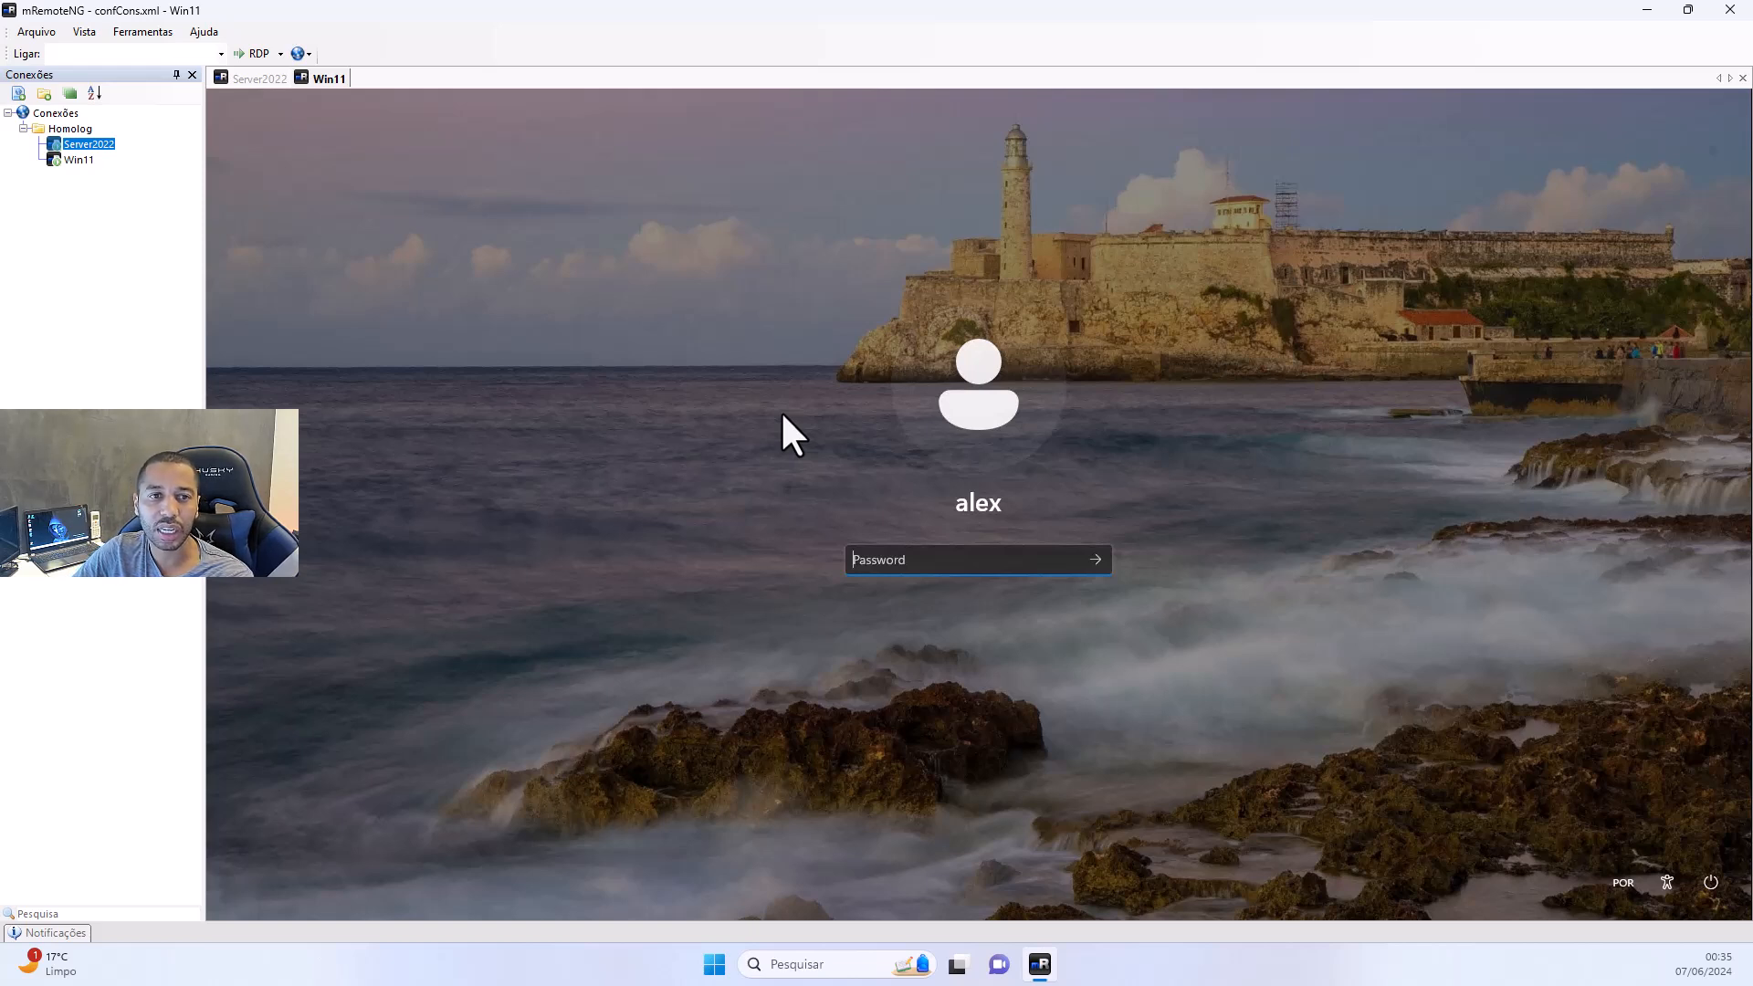
text(********)
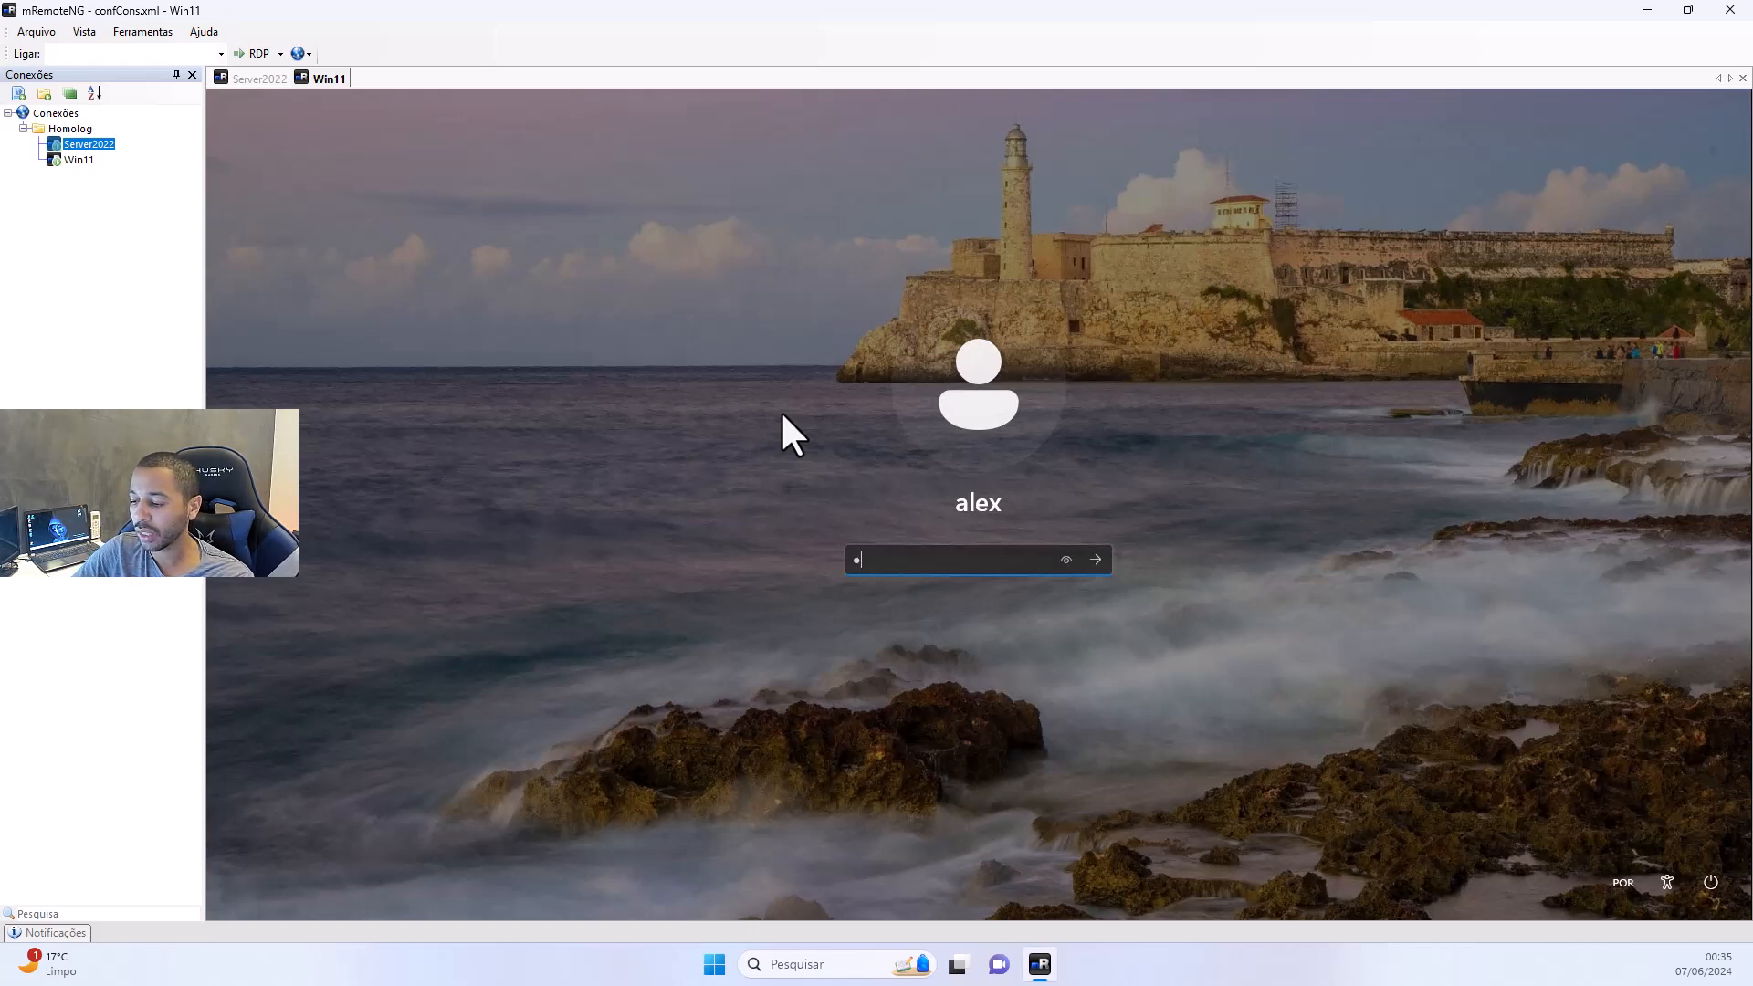
text(****)
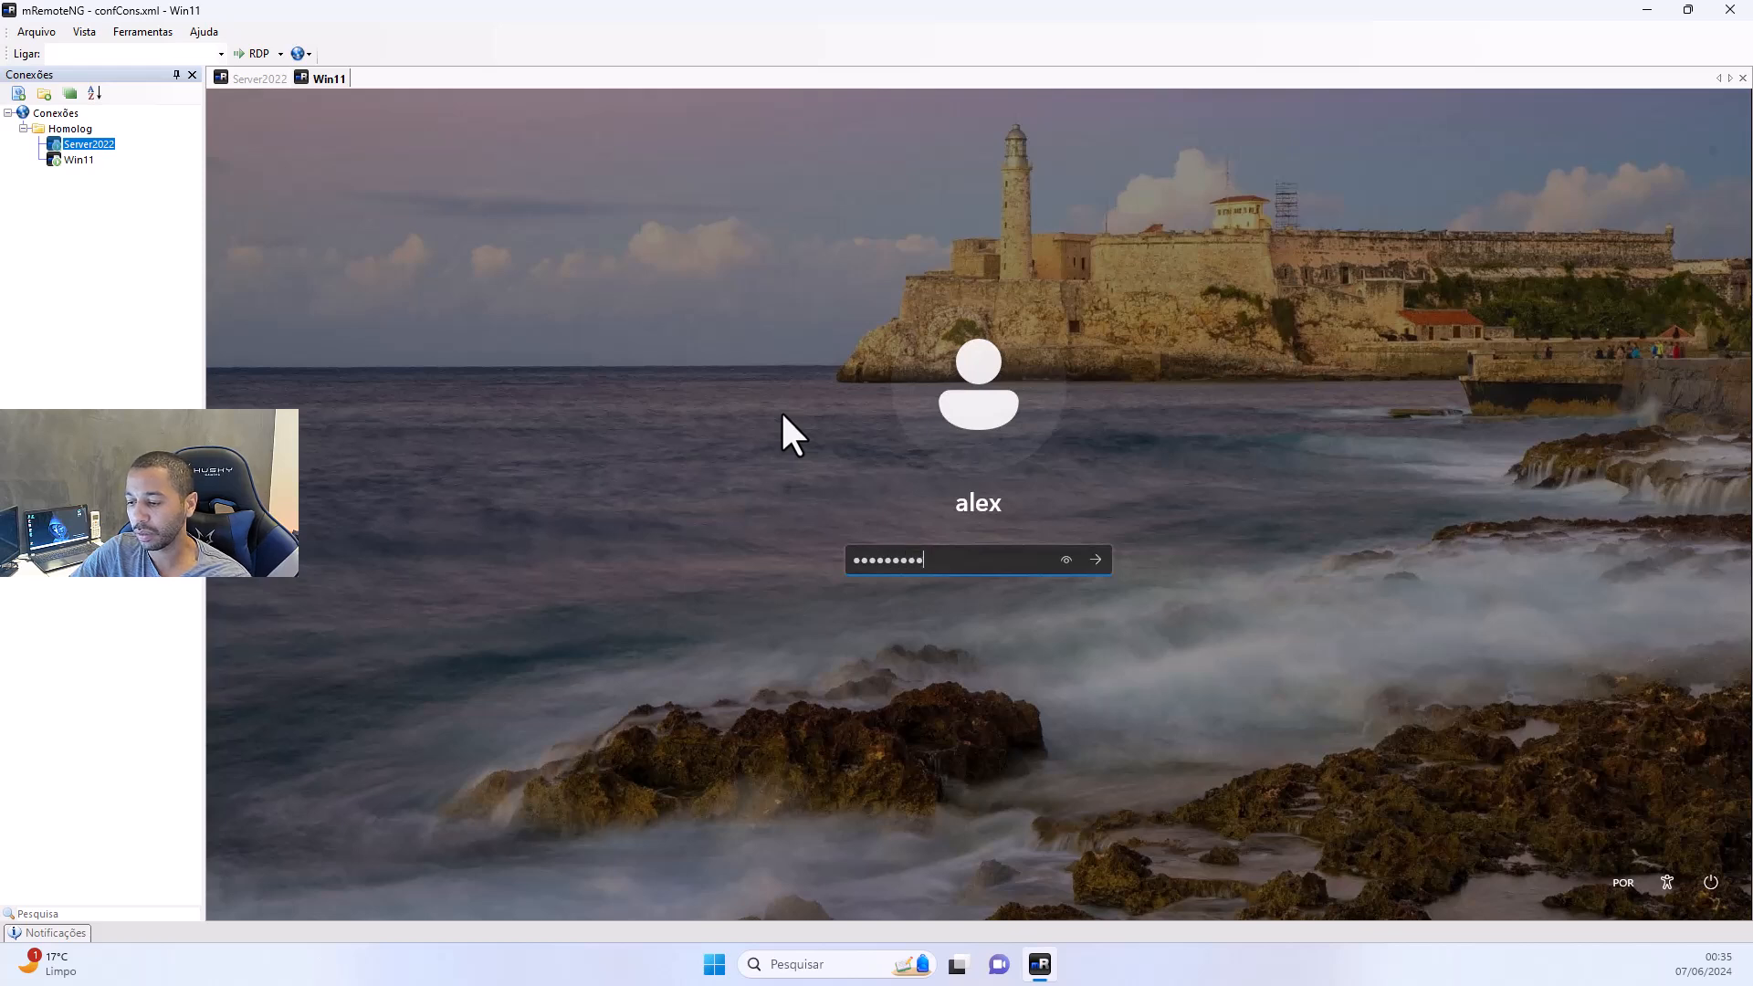
key(Return)
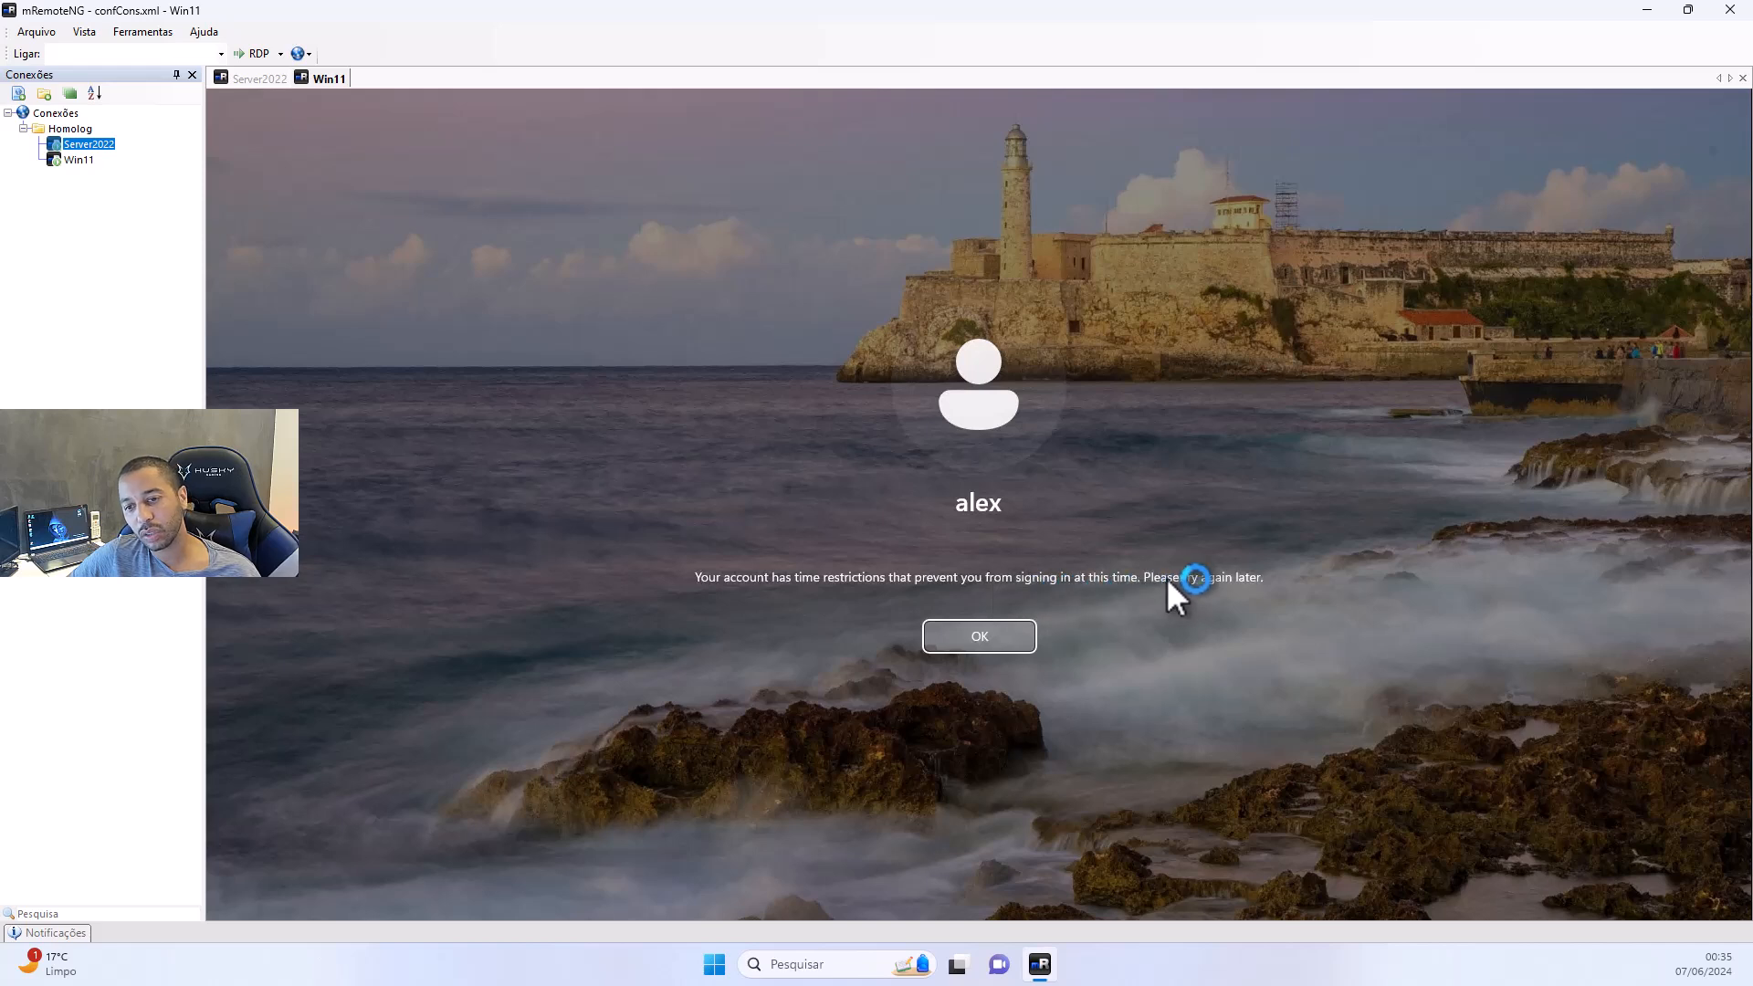
Dismiss the sign-in restriction message, switch to Server2022, and open the Logon Hours of the restricted account in Active Directory Users and Computers
click(971, 635)
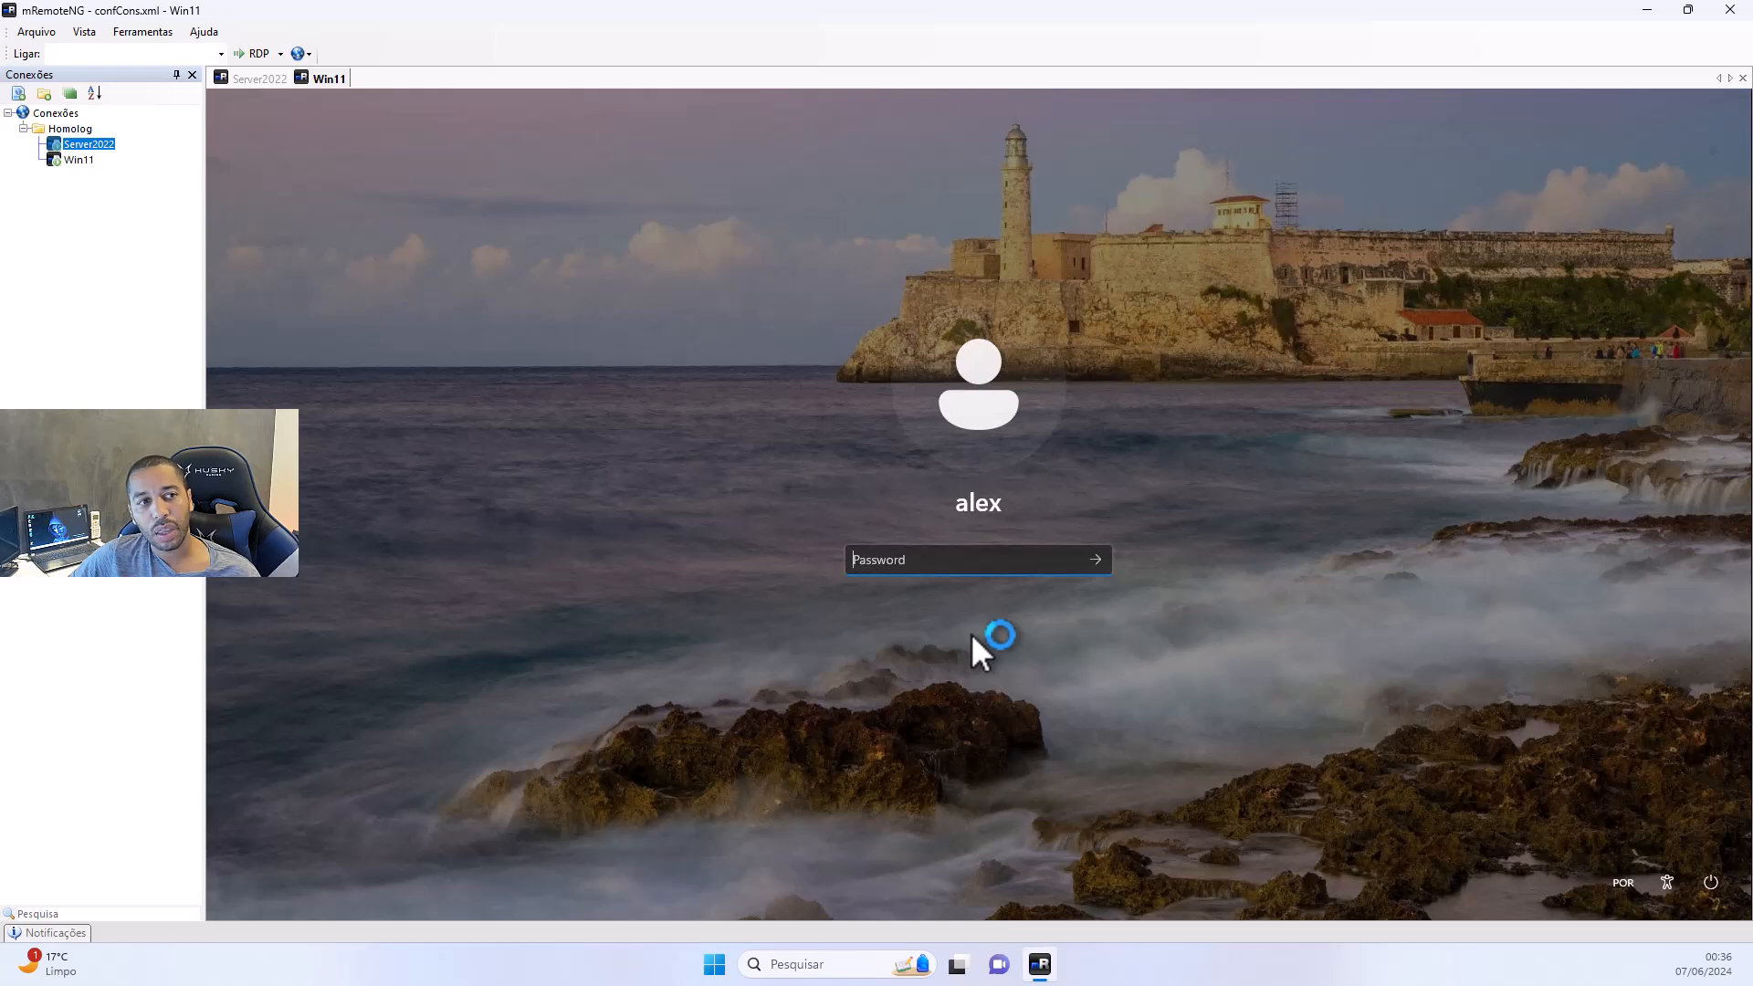
click(256, 90)
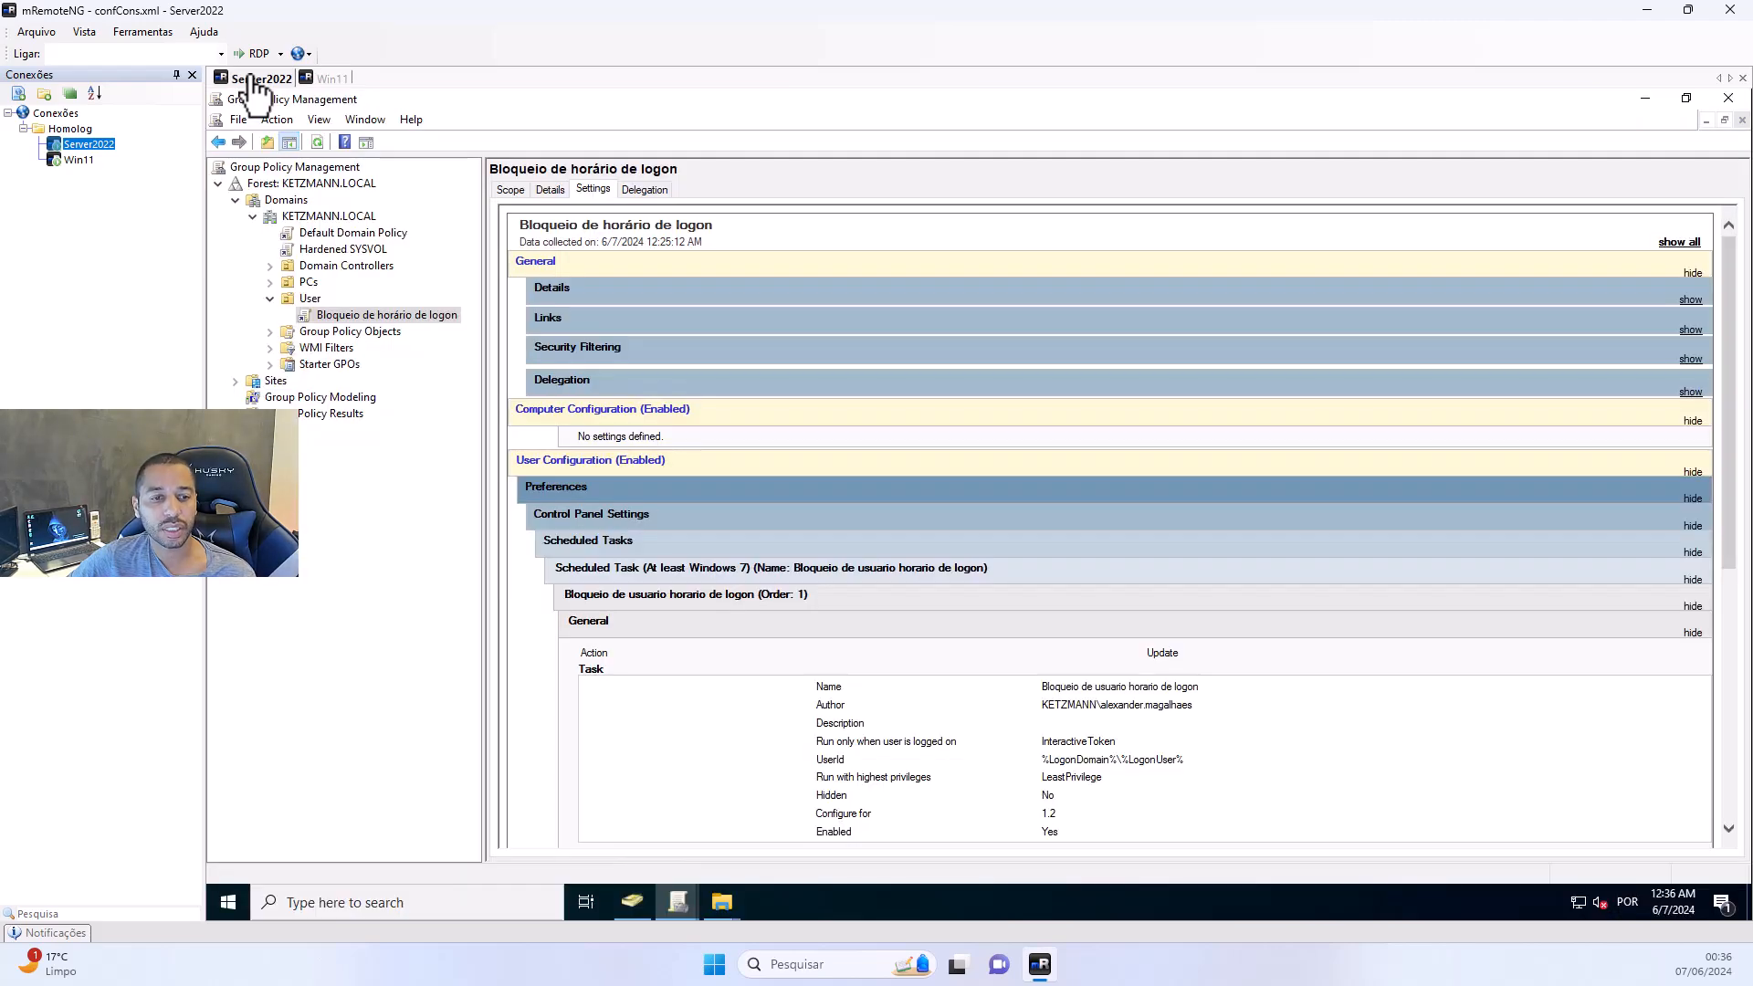
click(636, 906)
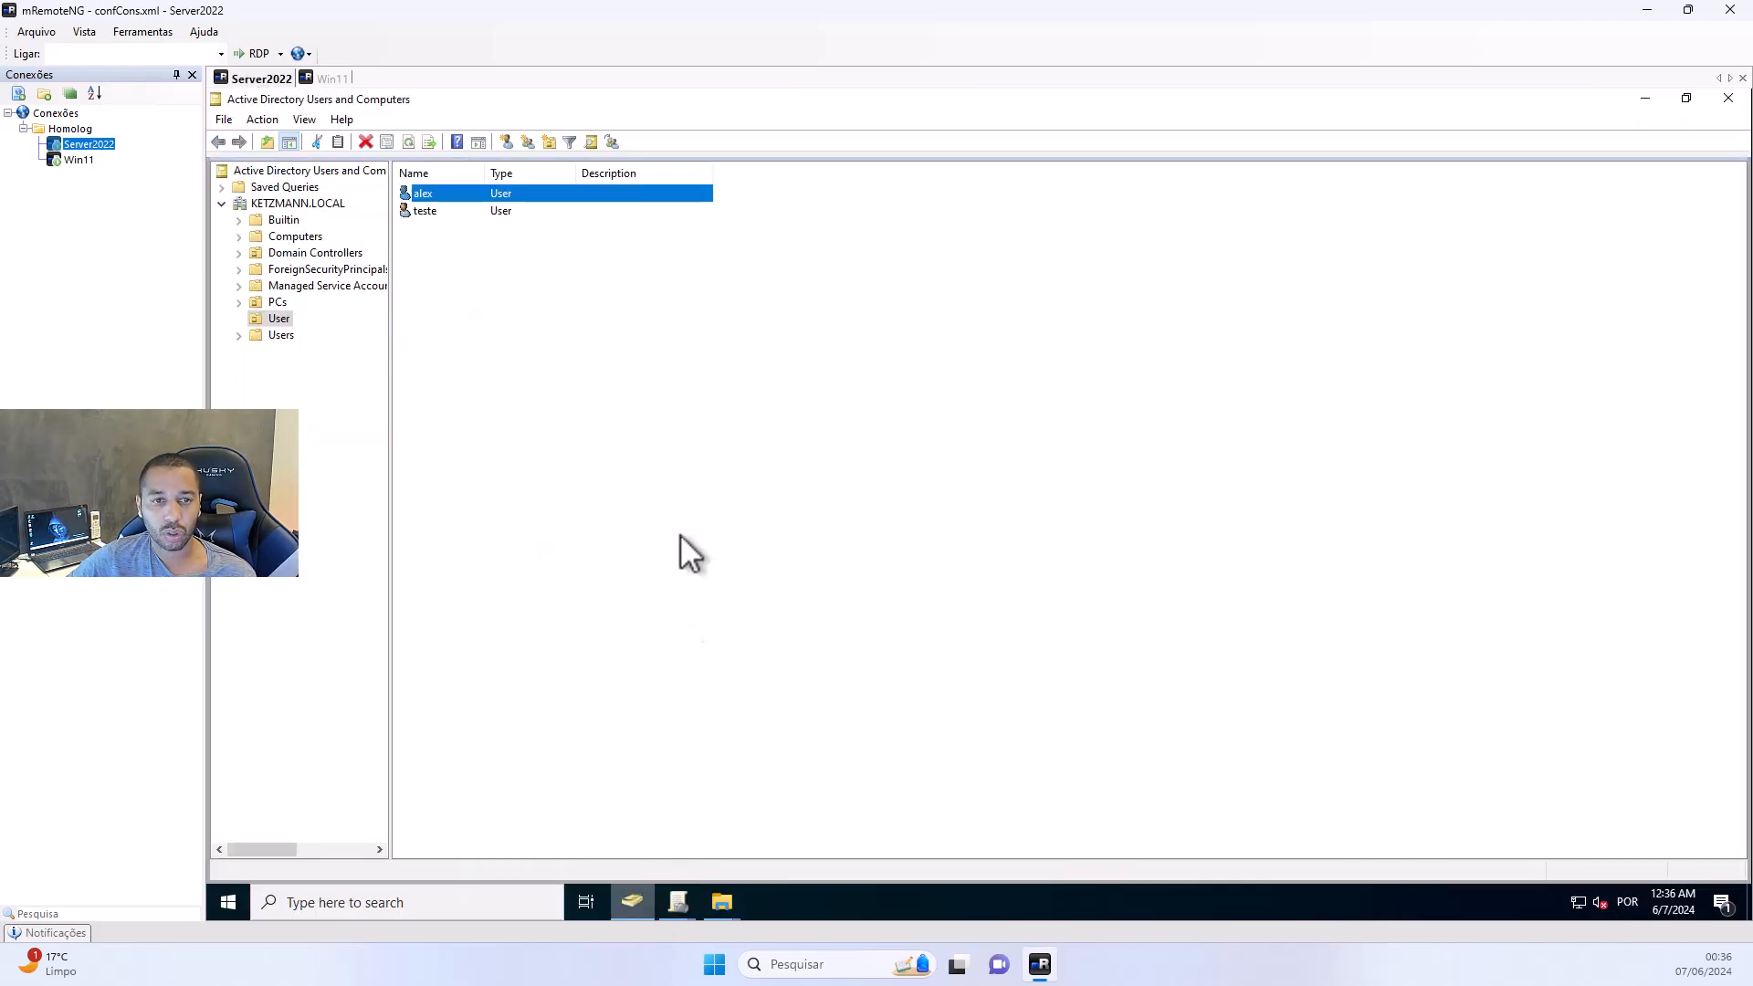
double_click(442, 195)
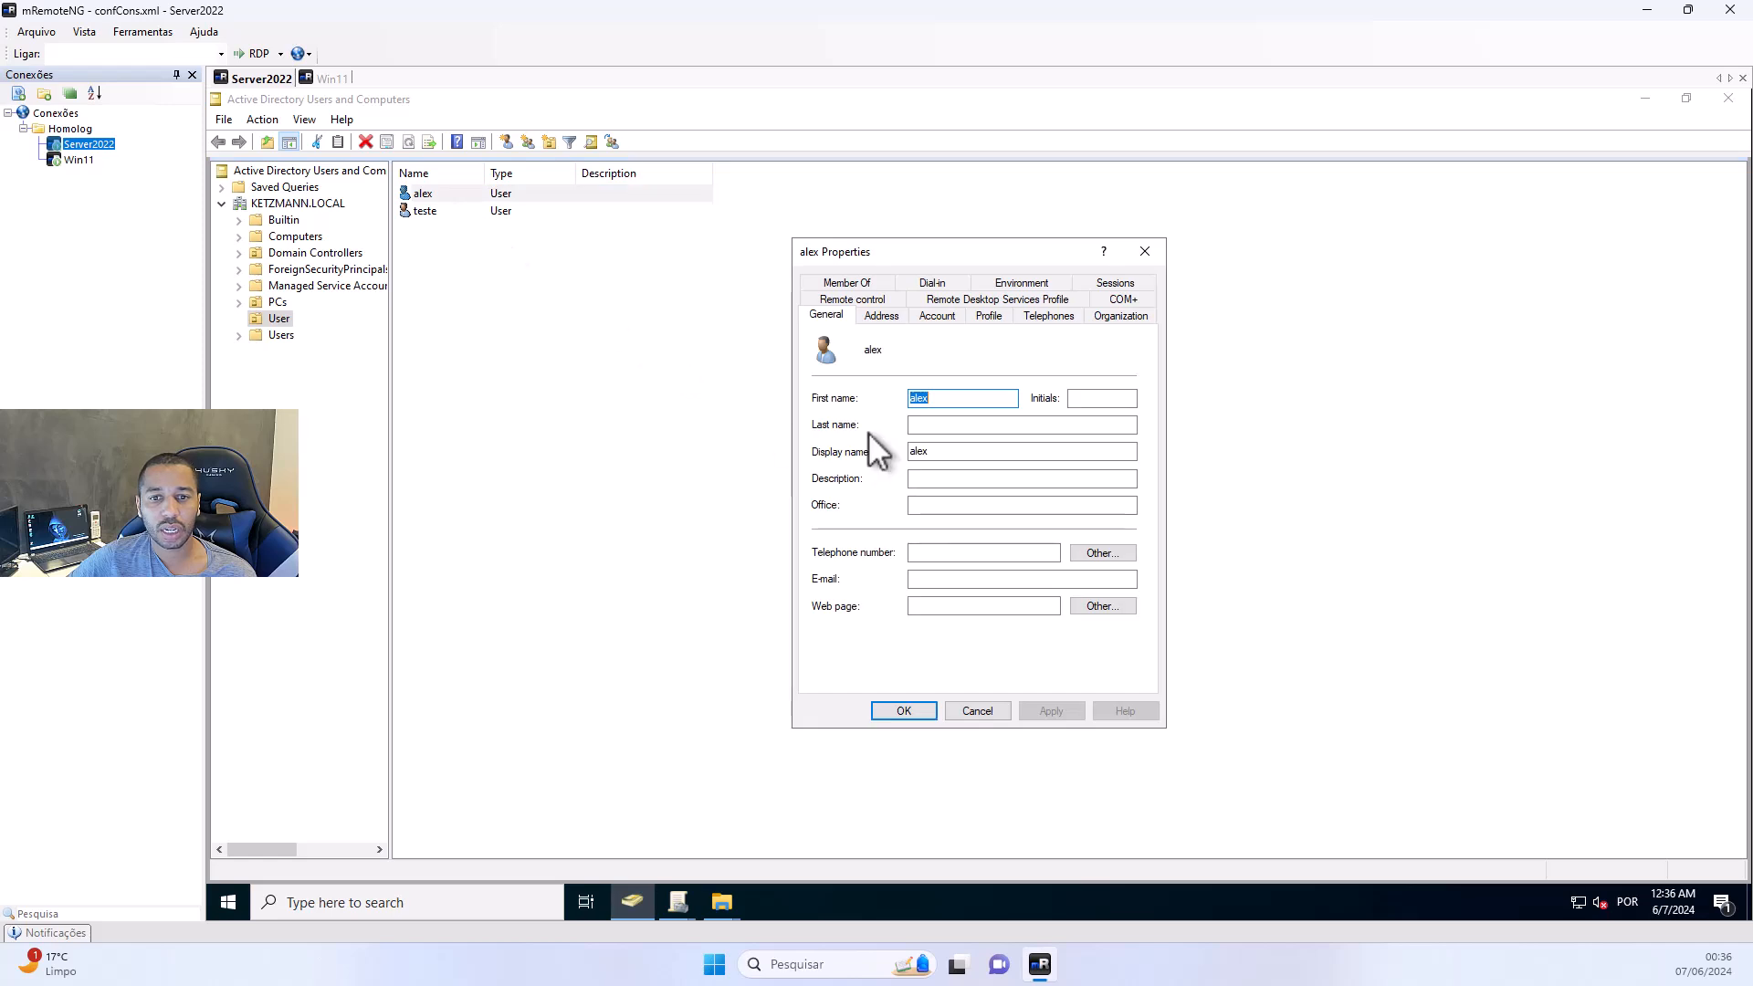
click(924, 318)
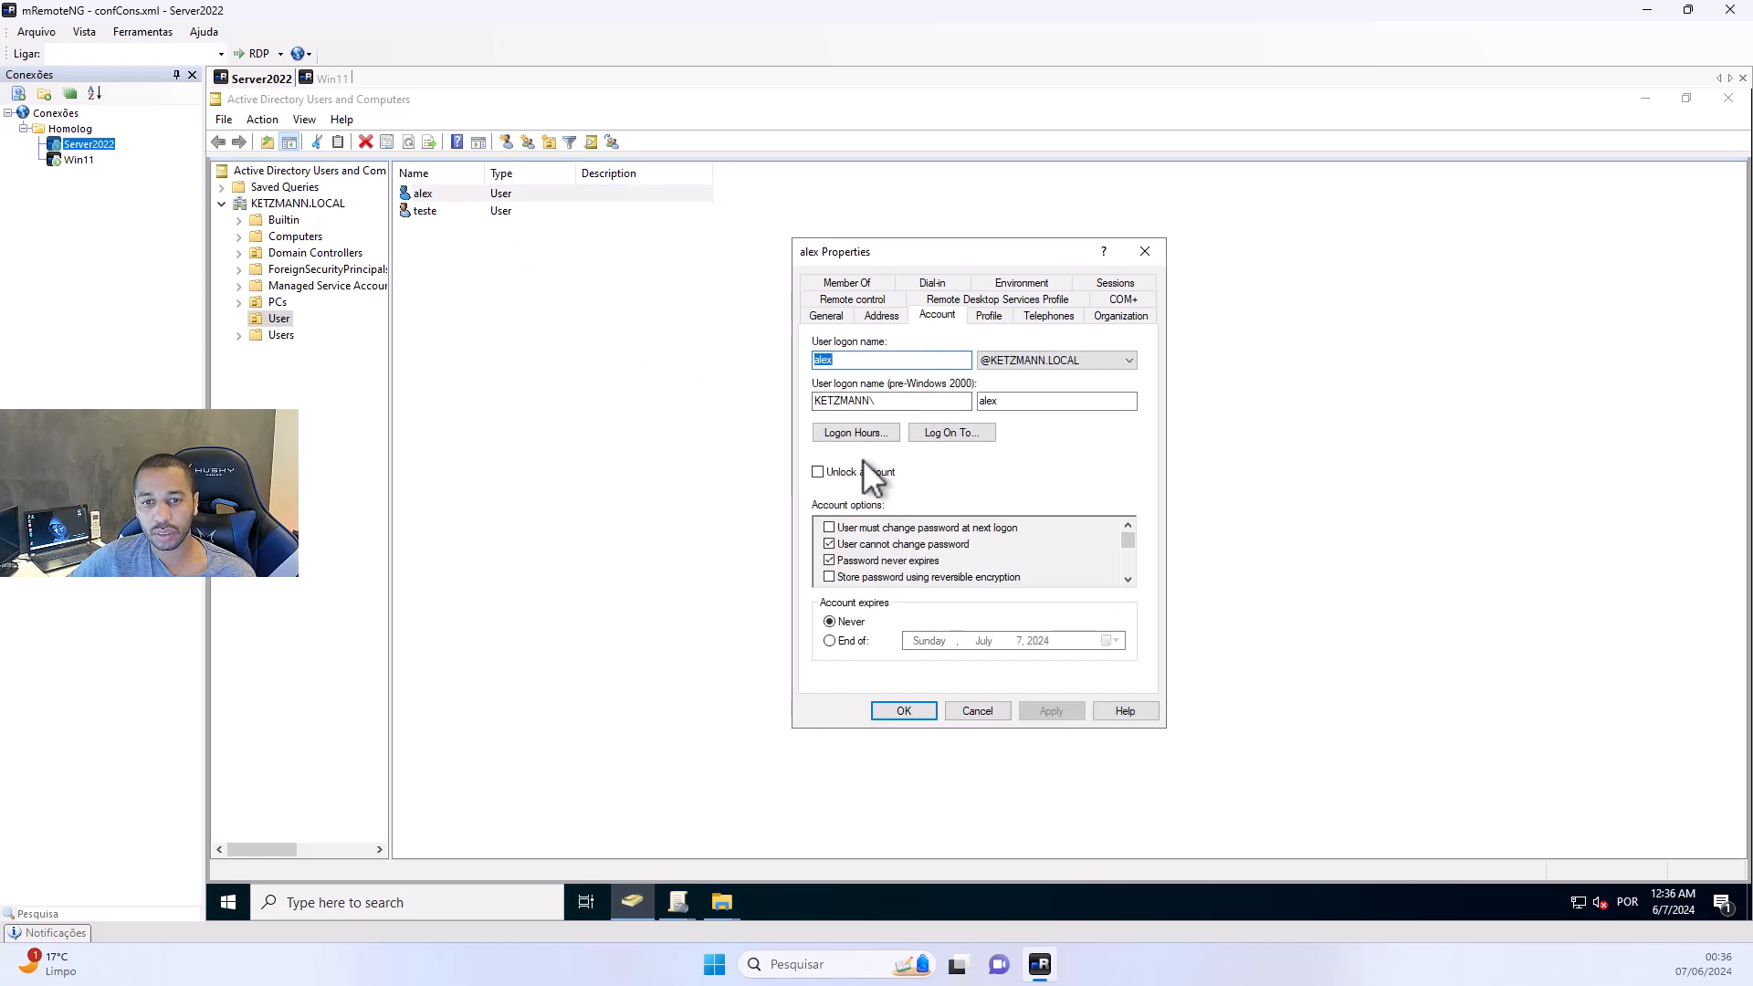
click(874, 436)
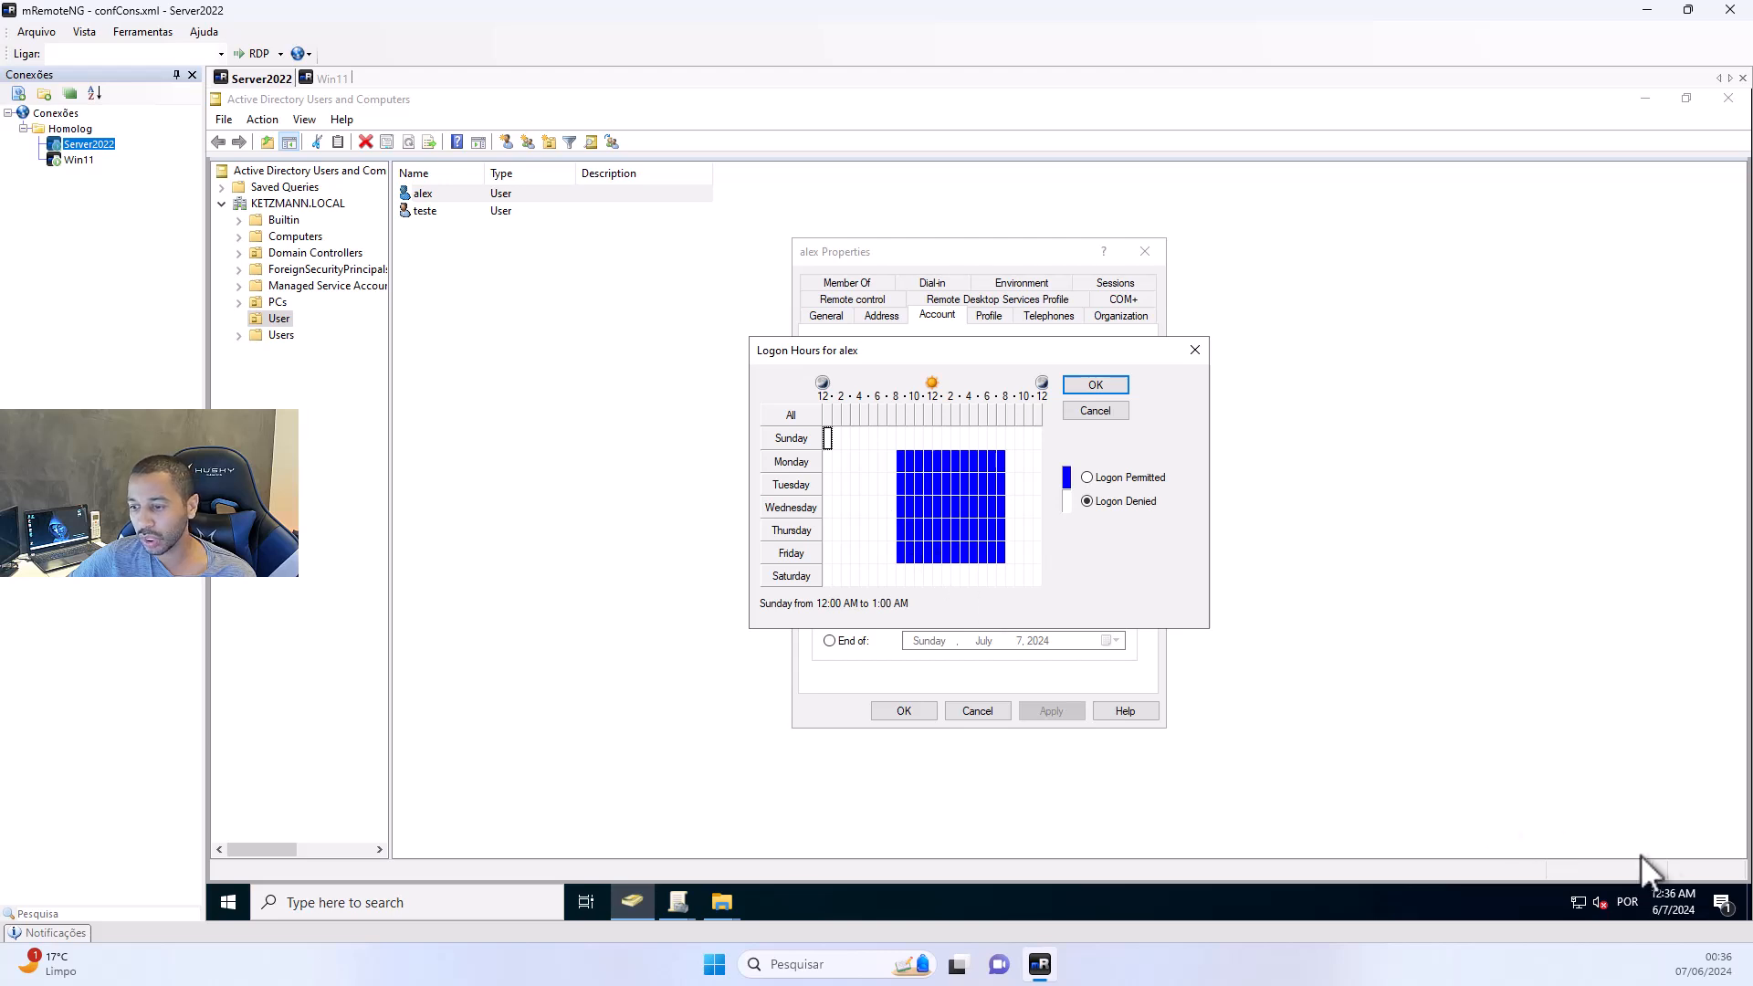
Check the server's current date and time, and permit the account's logon on Friday from 12:00 AM to 1:00 AM, saving the account properties
click(1683, 897)
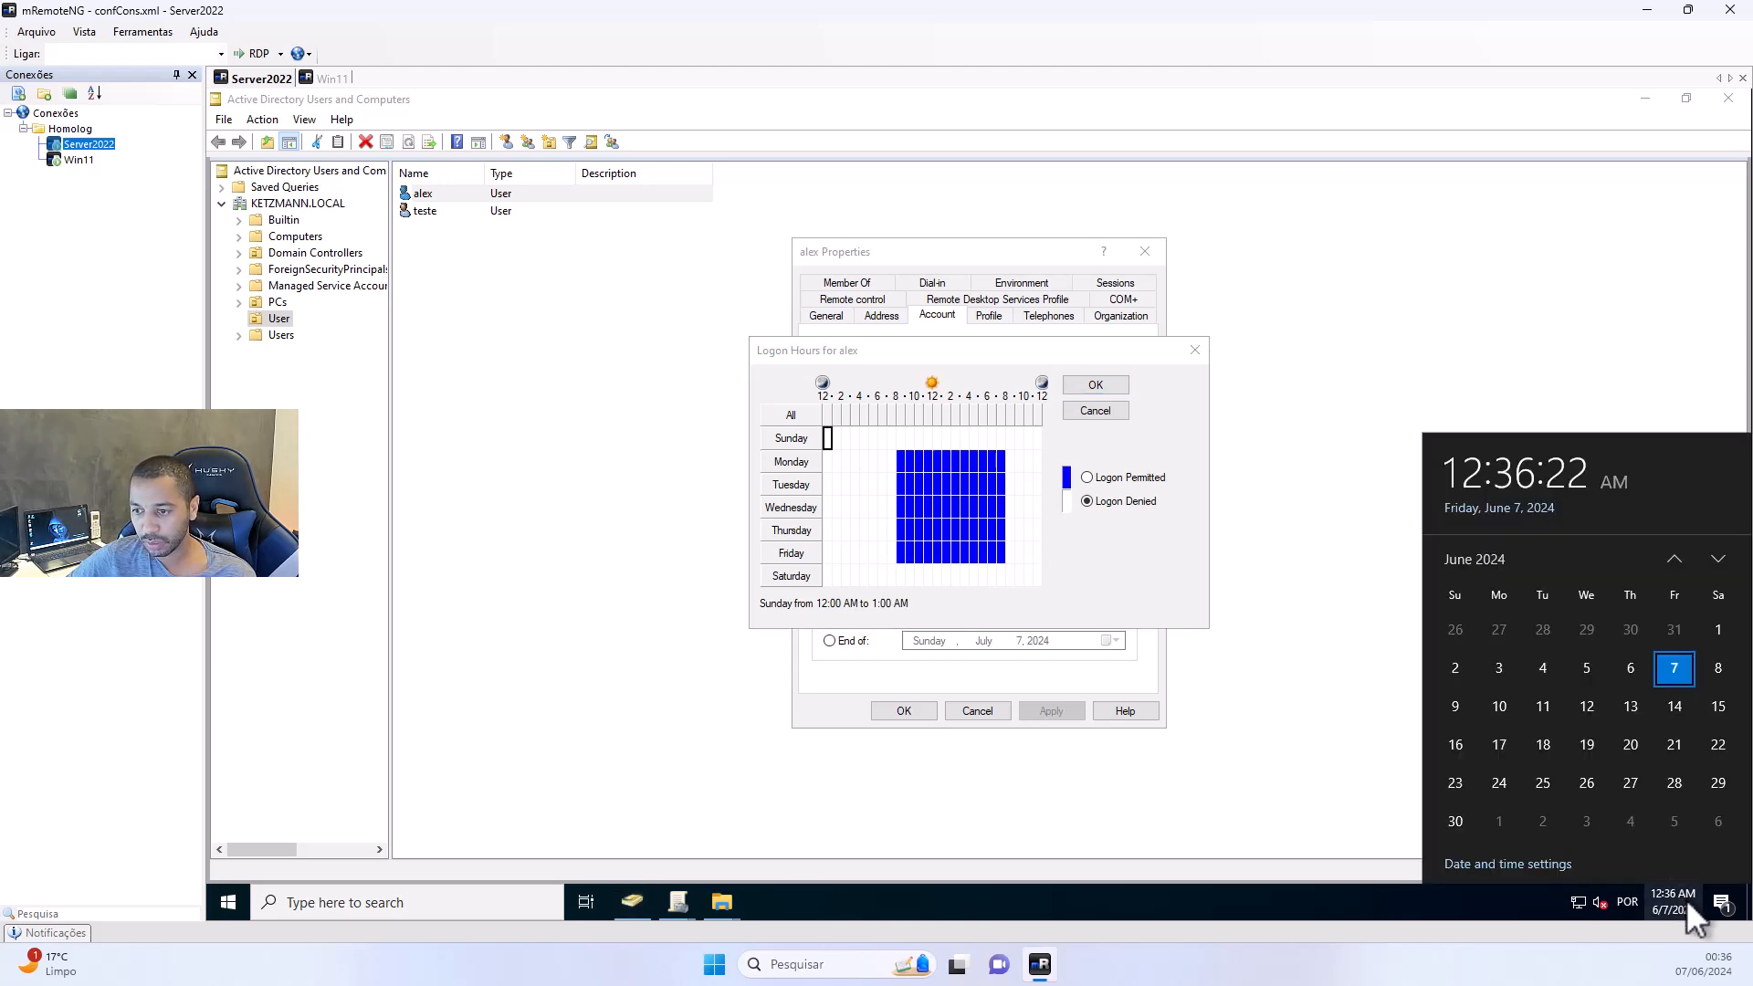
click(1686, 899)
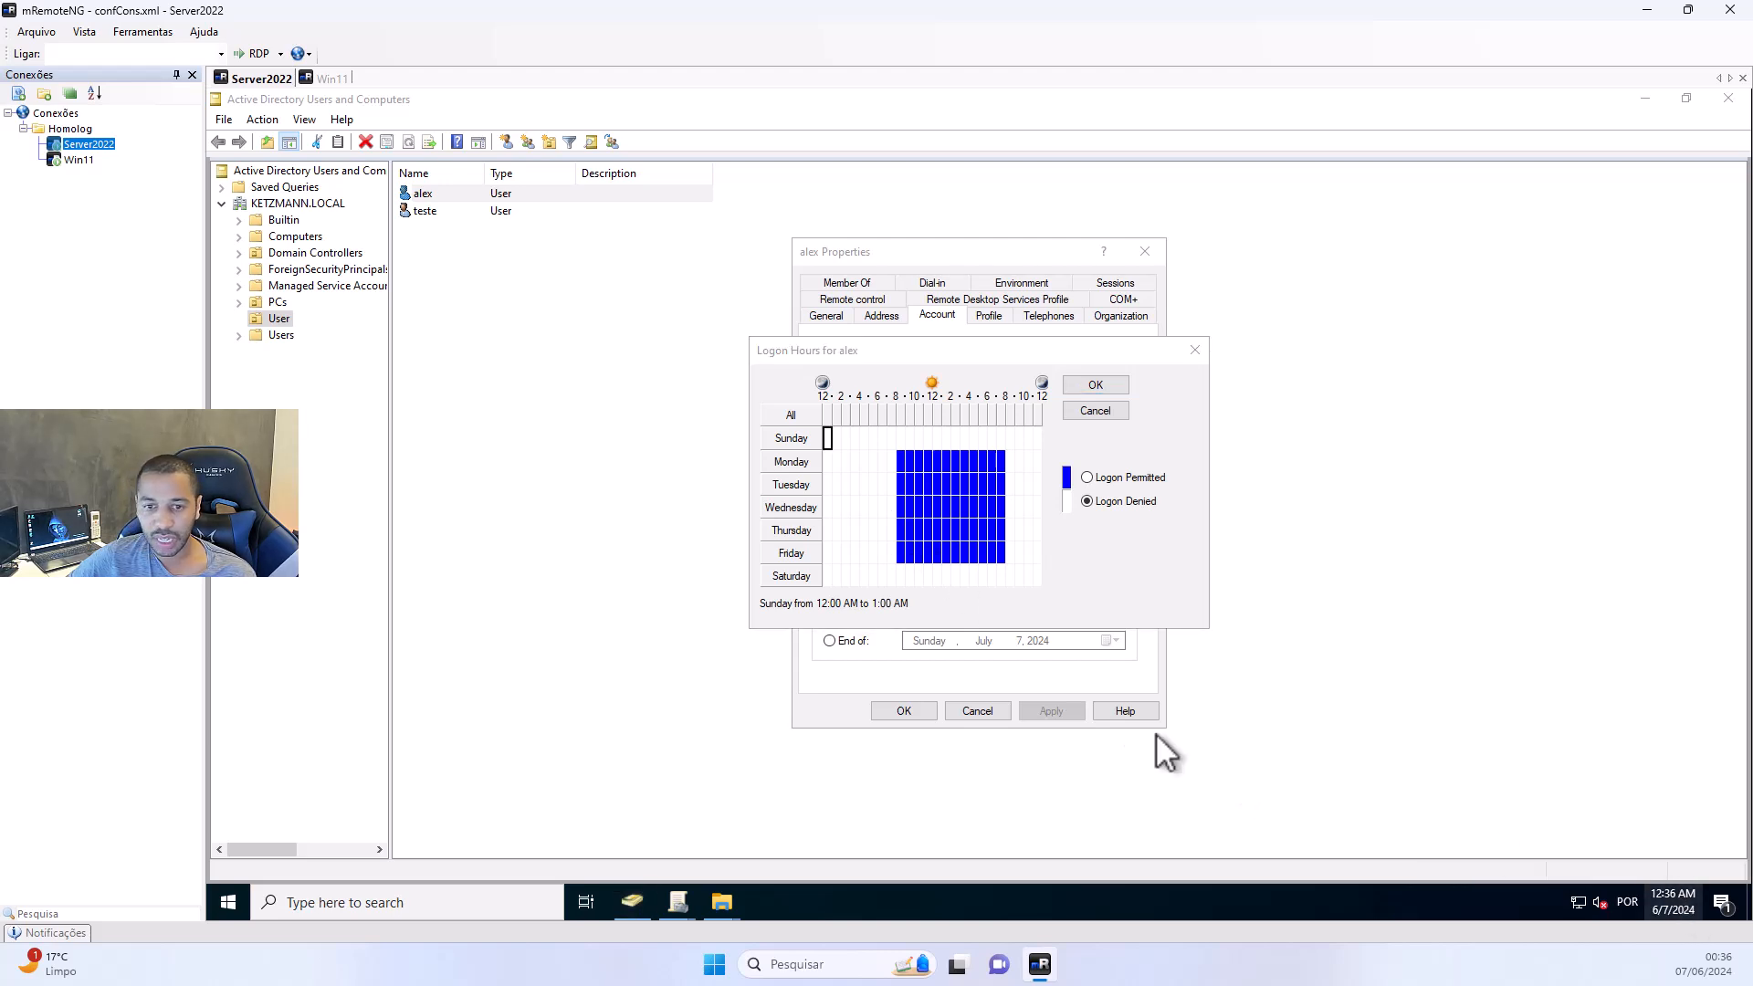
click(830, 553)
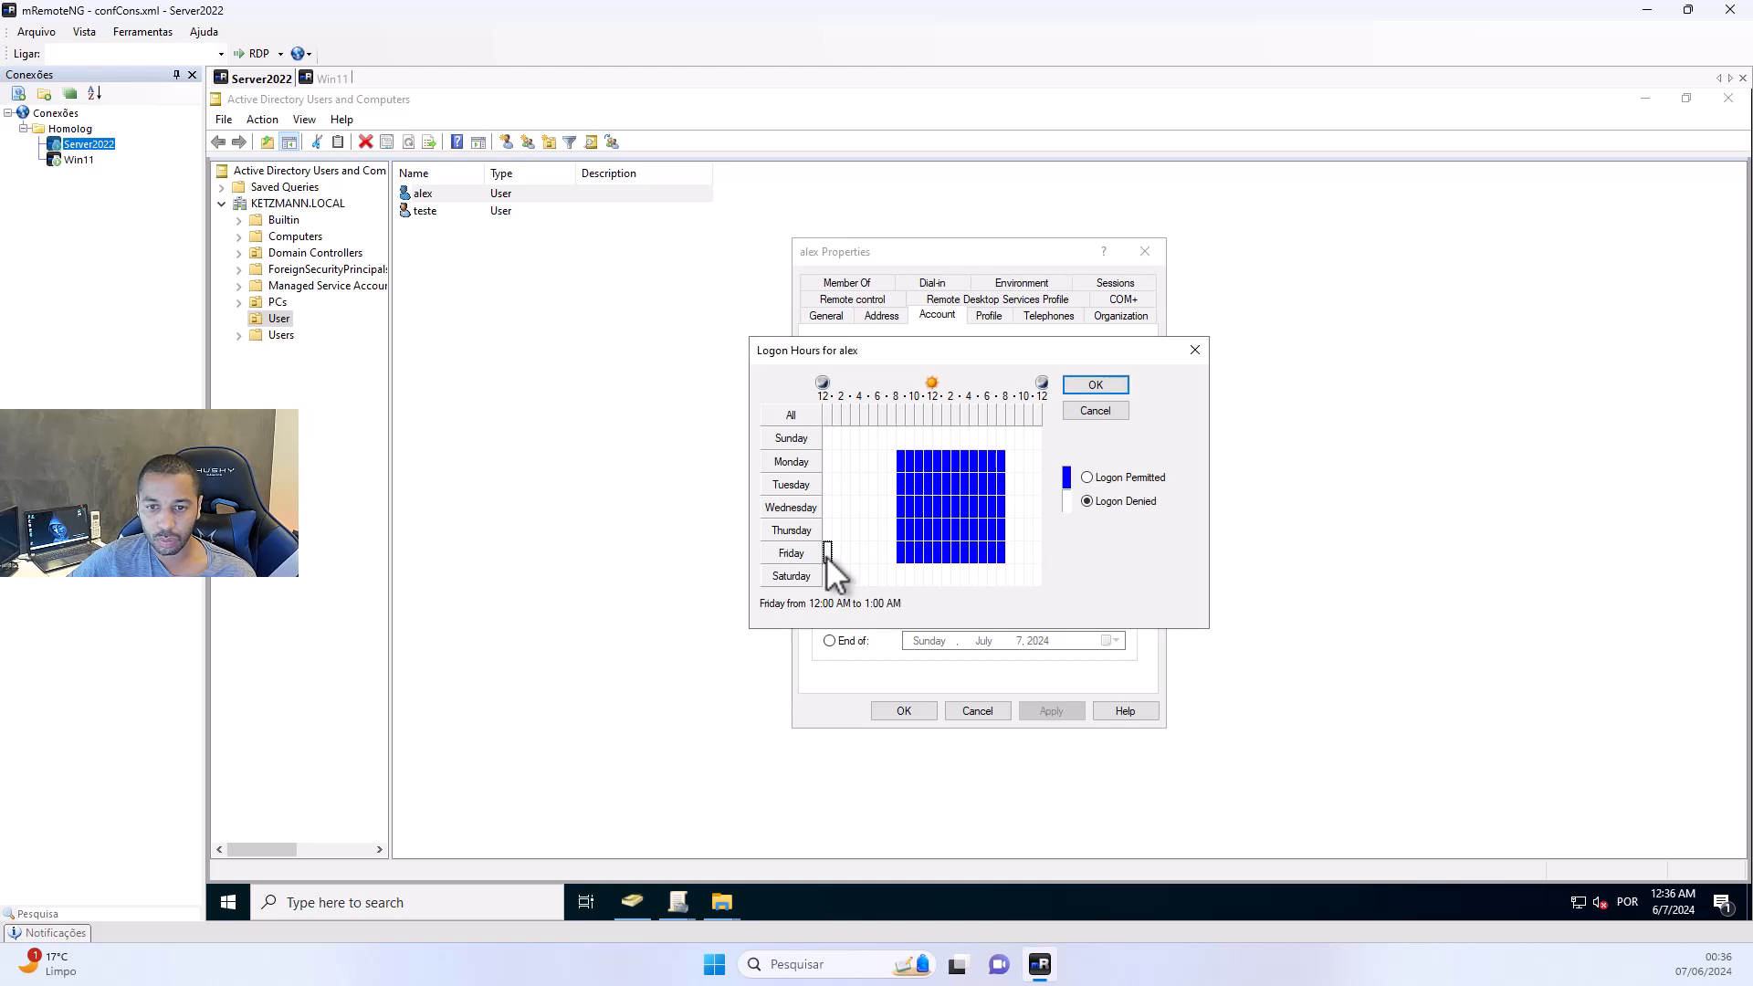
click(1092, 477)
click(1099, 381)
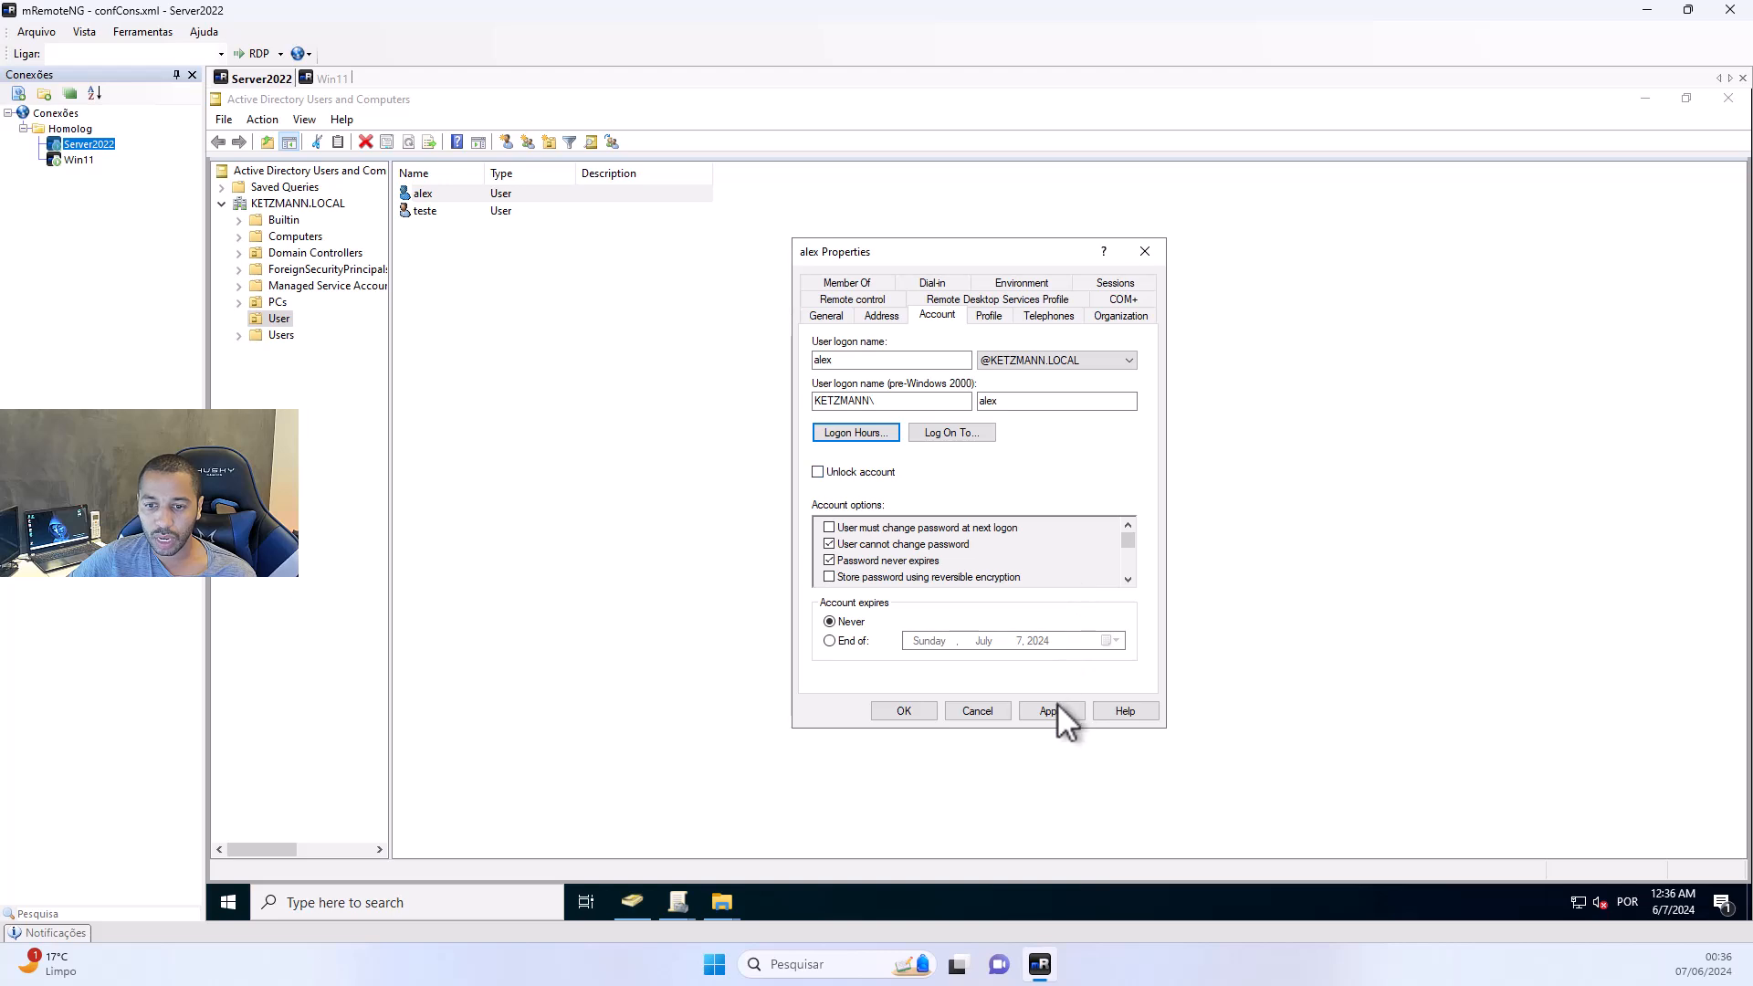
click(903, 711)
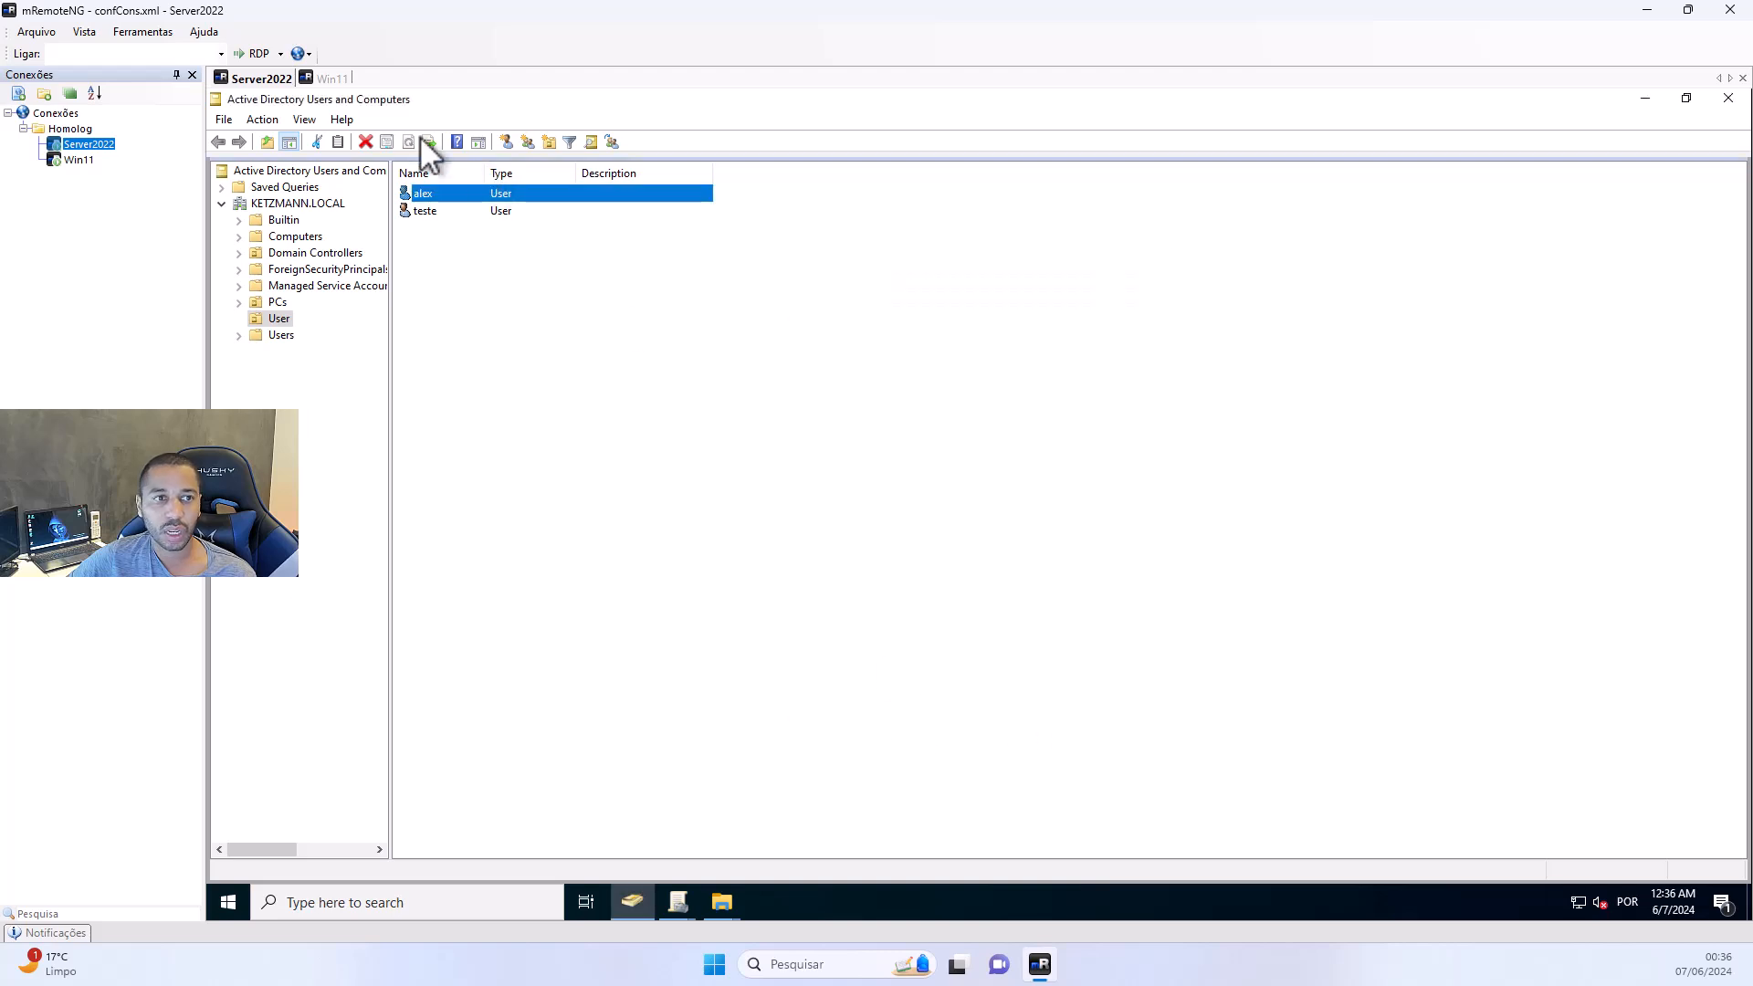
Switch back to the Win11 machine and sign in to the locked session with the account password
click(331, 79)
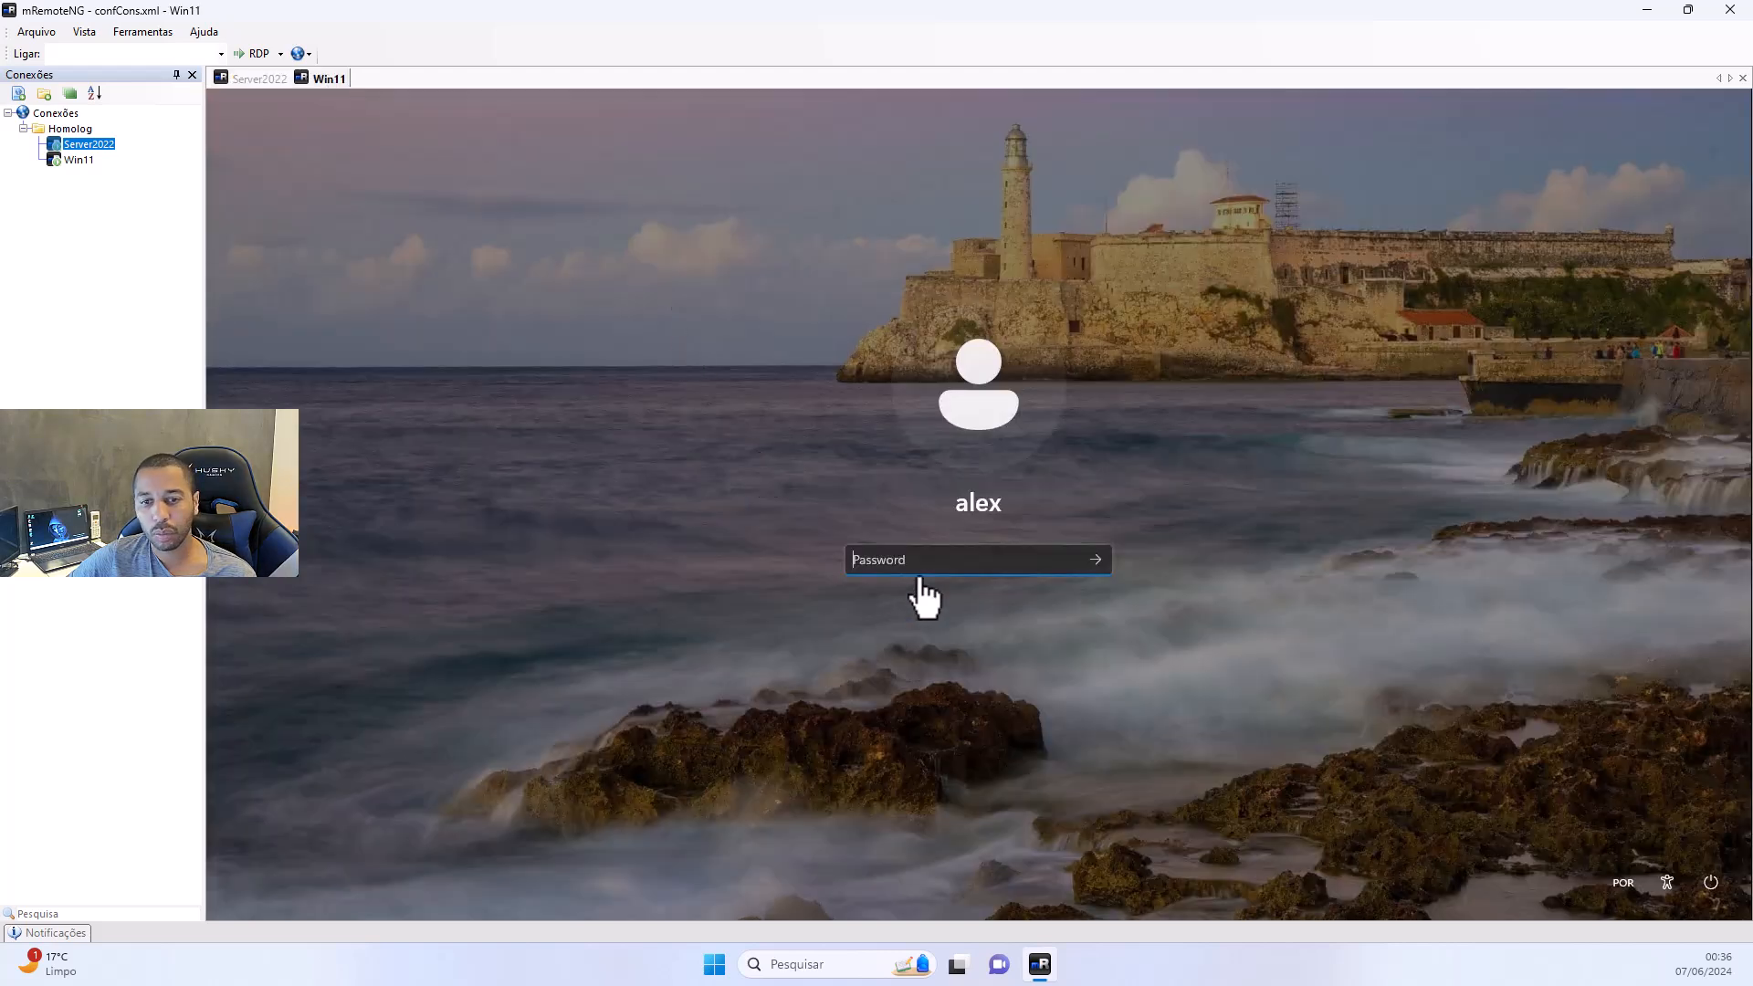
text(••••••••••••)
key(Return)
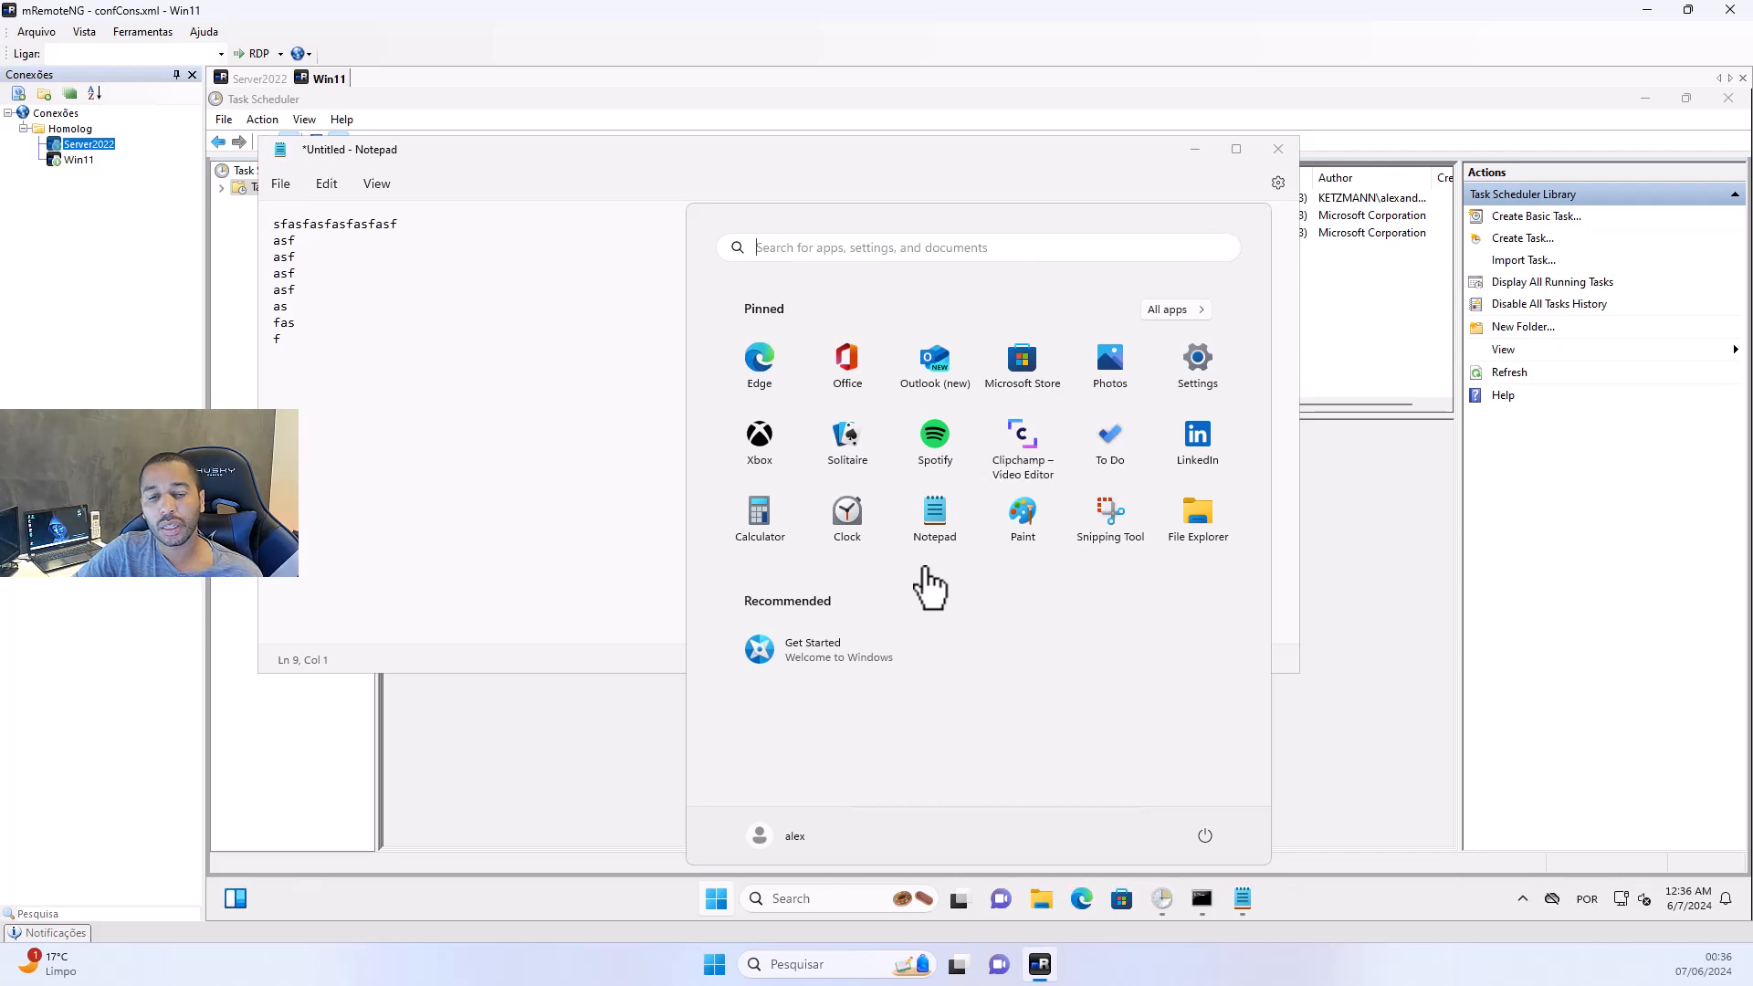